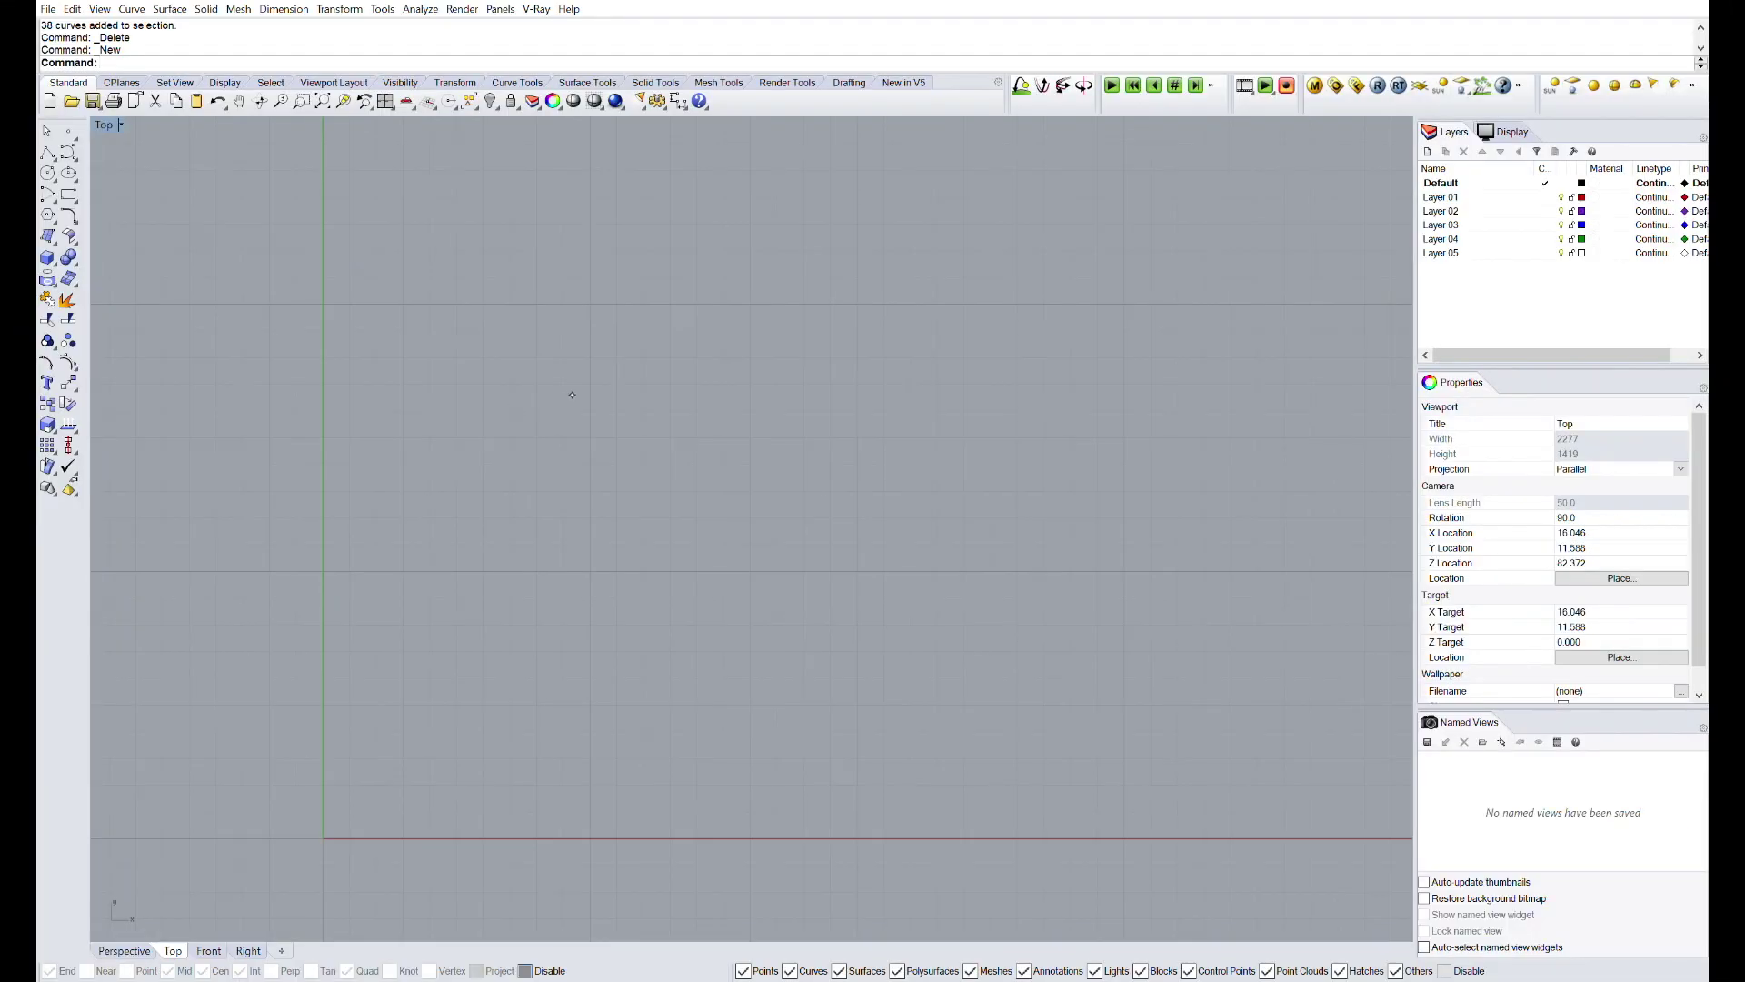
- Start the Sketch command and draw two parallel diagonal rails in the Top view, each with doubled freehand lines
right_click_drag(572, 395, 496, 420)
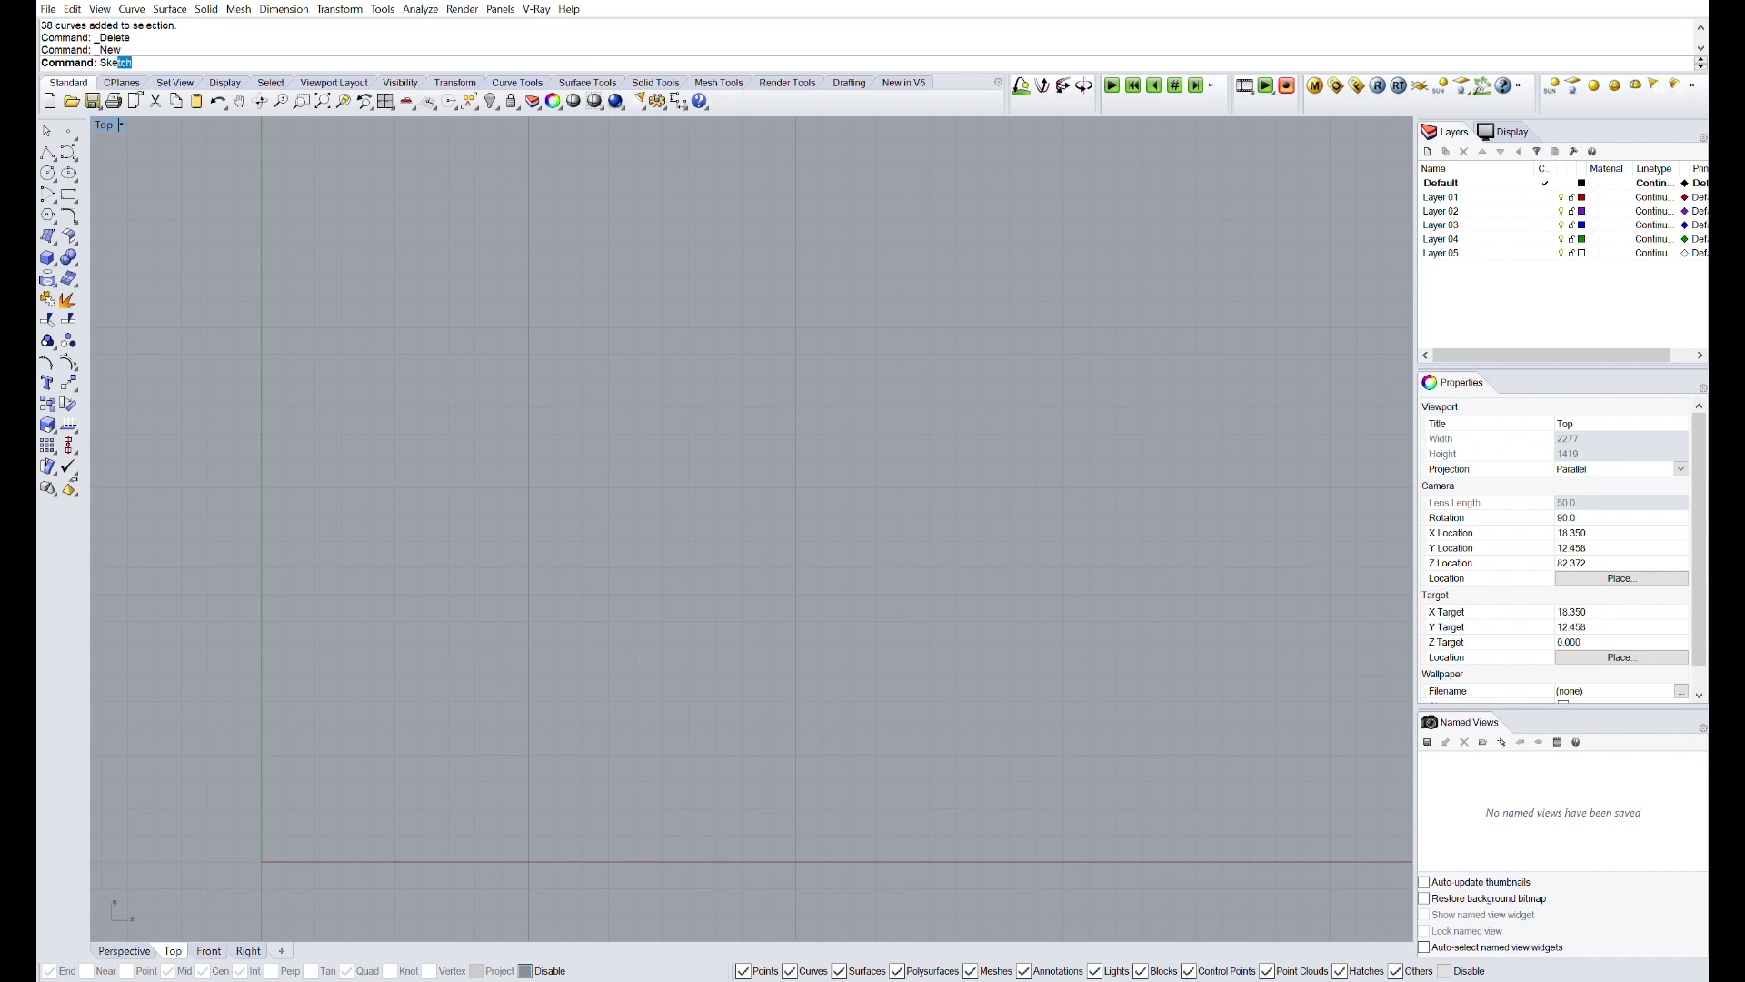
key("Return")
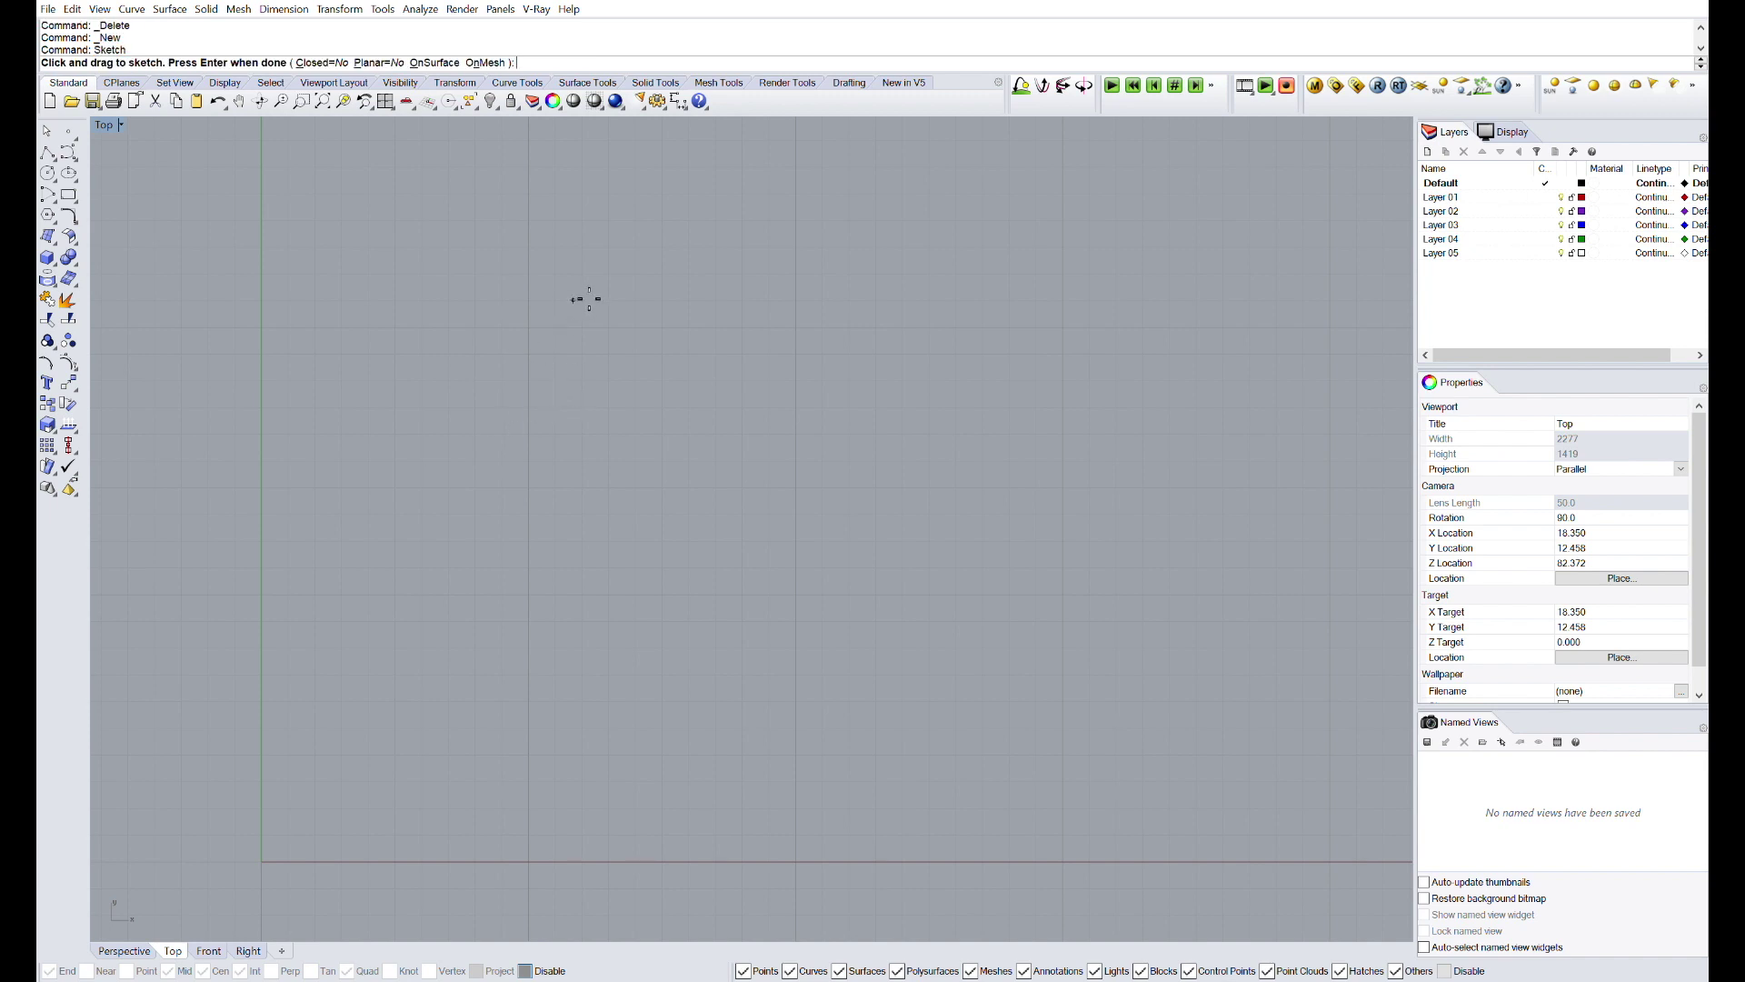
mouse_move(601, 349)
right_mouse_down()
mouse_move(549, 417)
mouse_move(458, 401)
right_mouse_up()
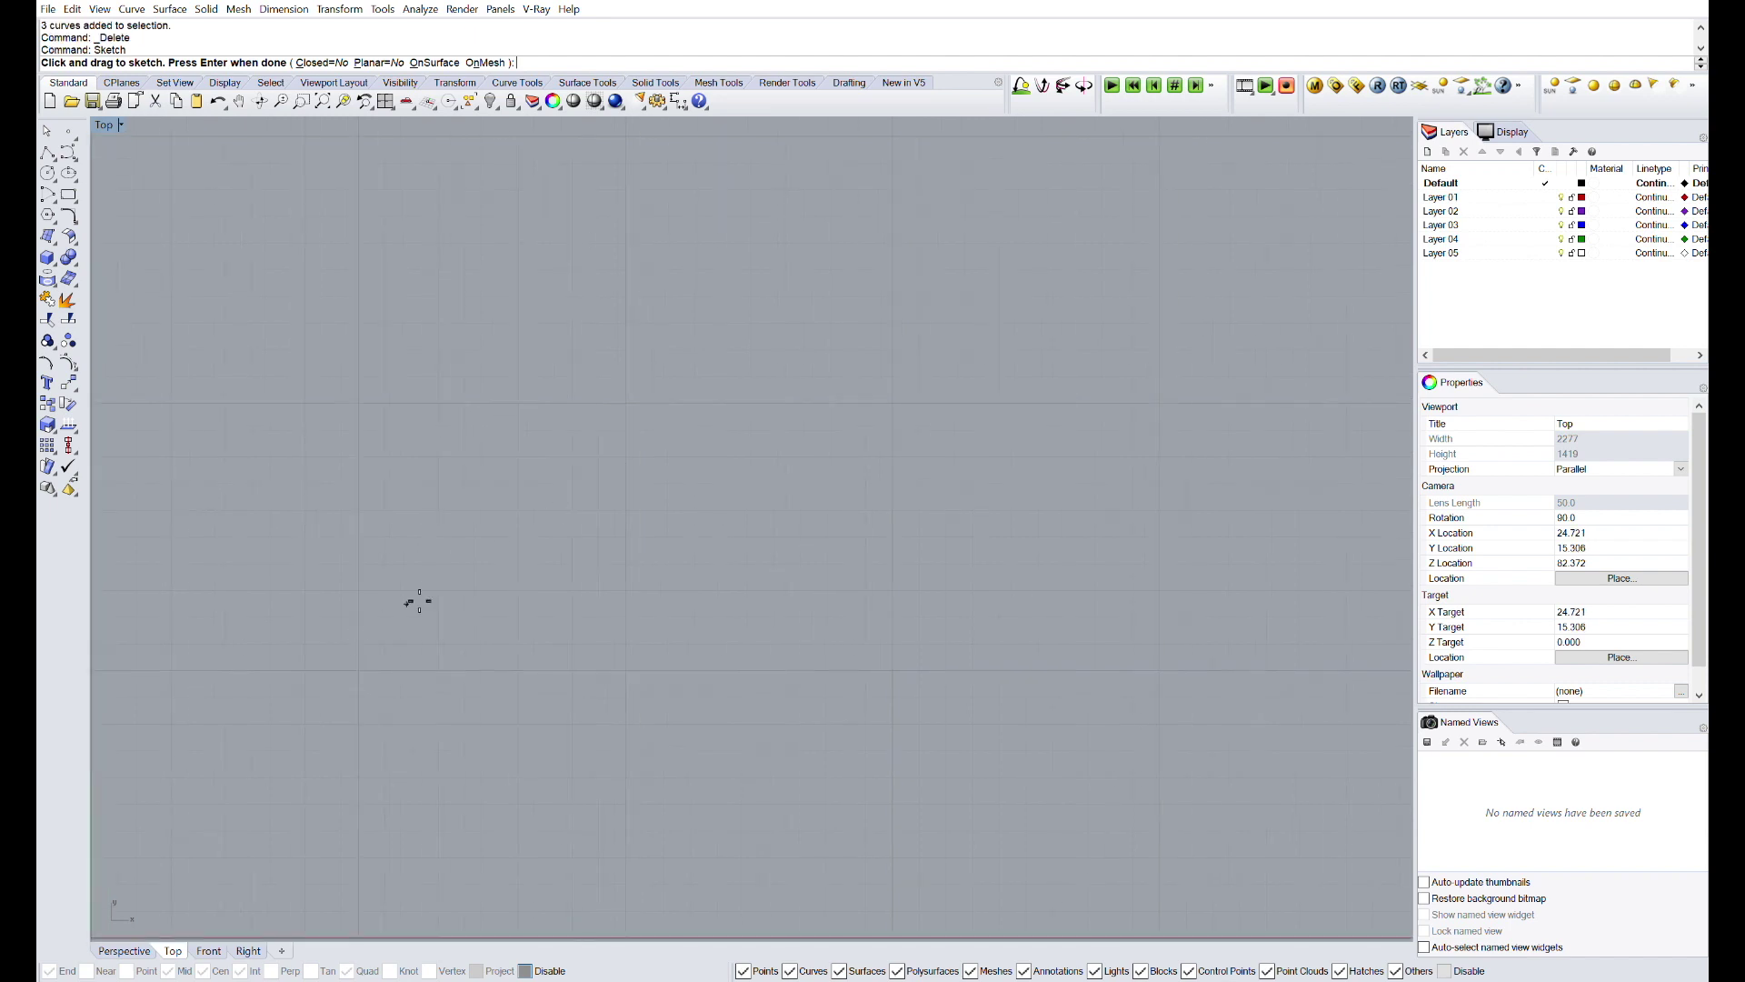
left_click_drag(368, 616, 952, 303)
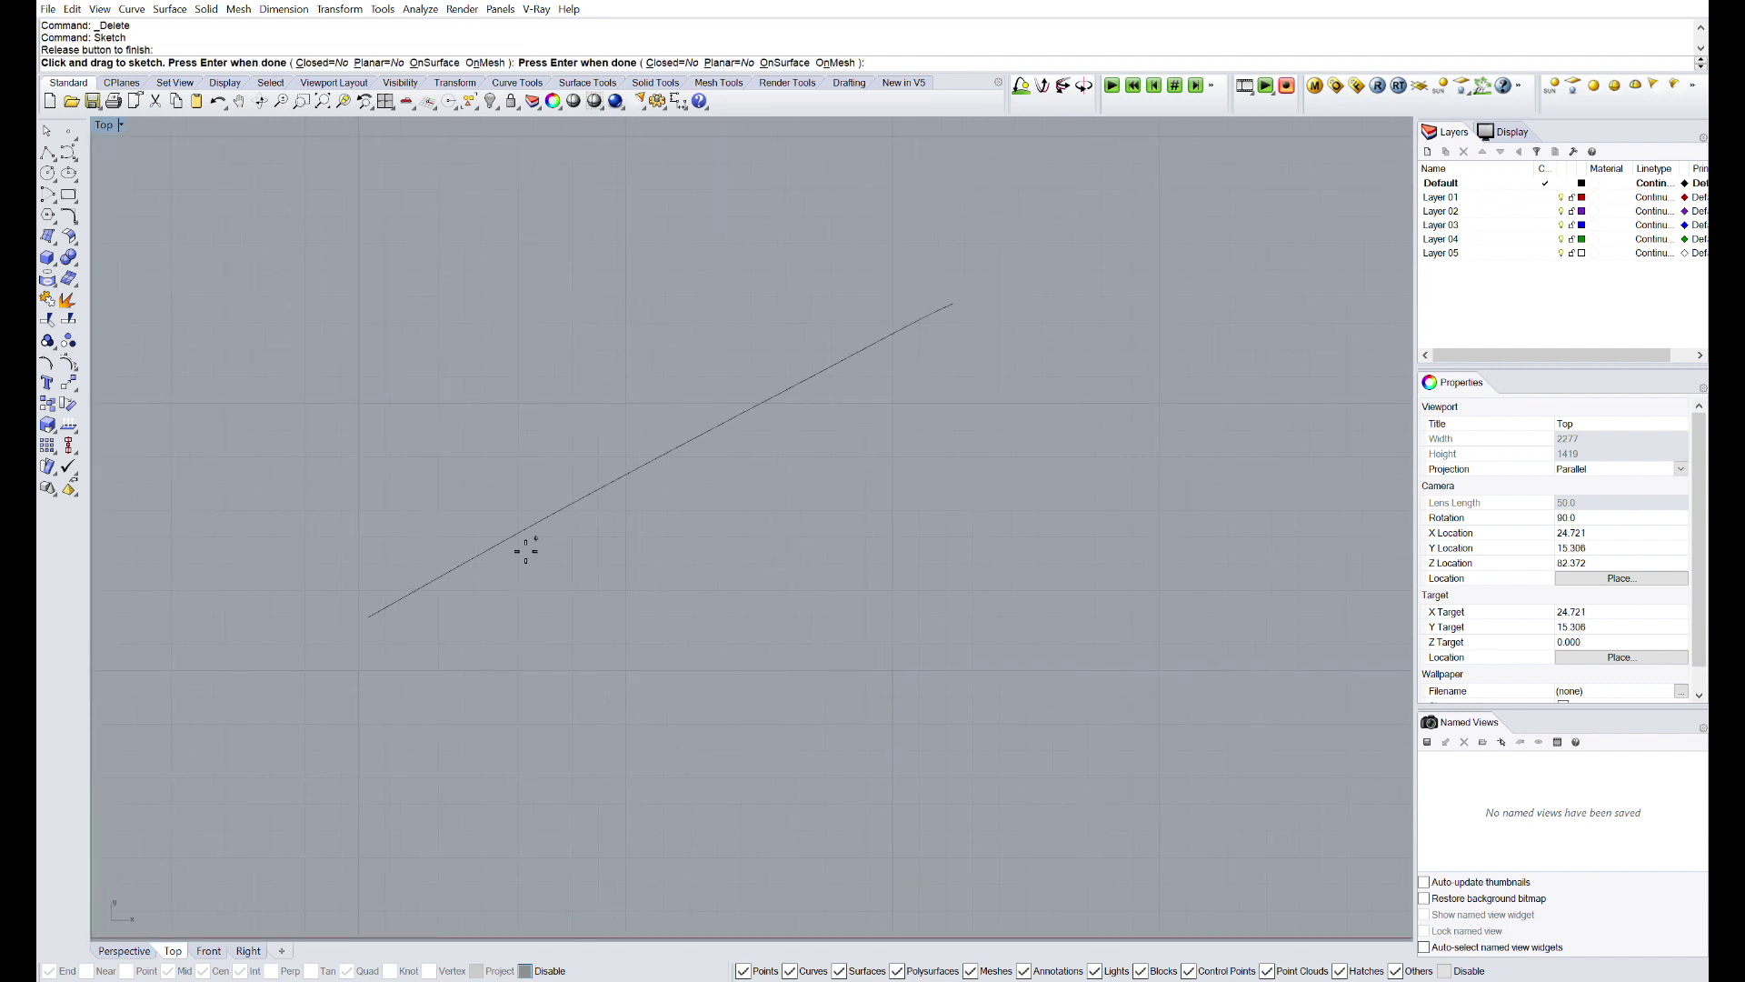
left_click_drag(431, 654, 995, 324)
left_click_drag(380, 613, 927, 300)
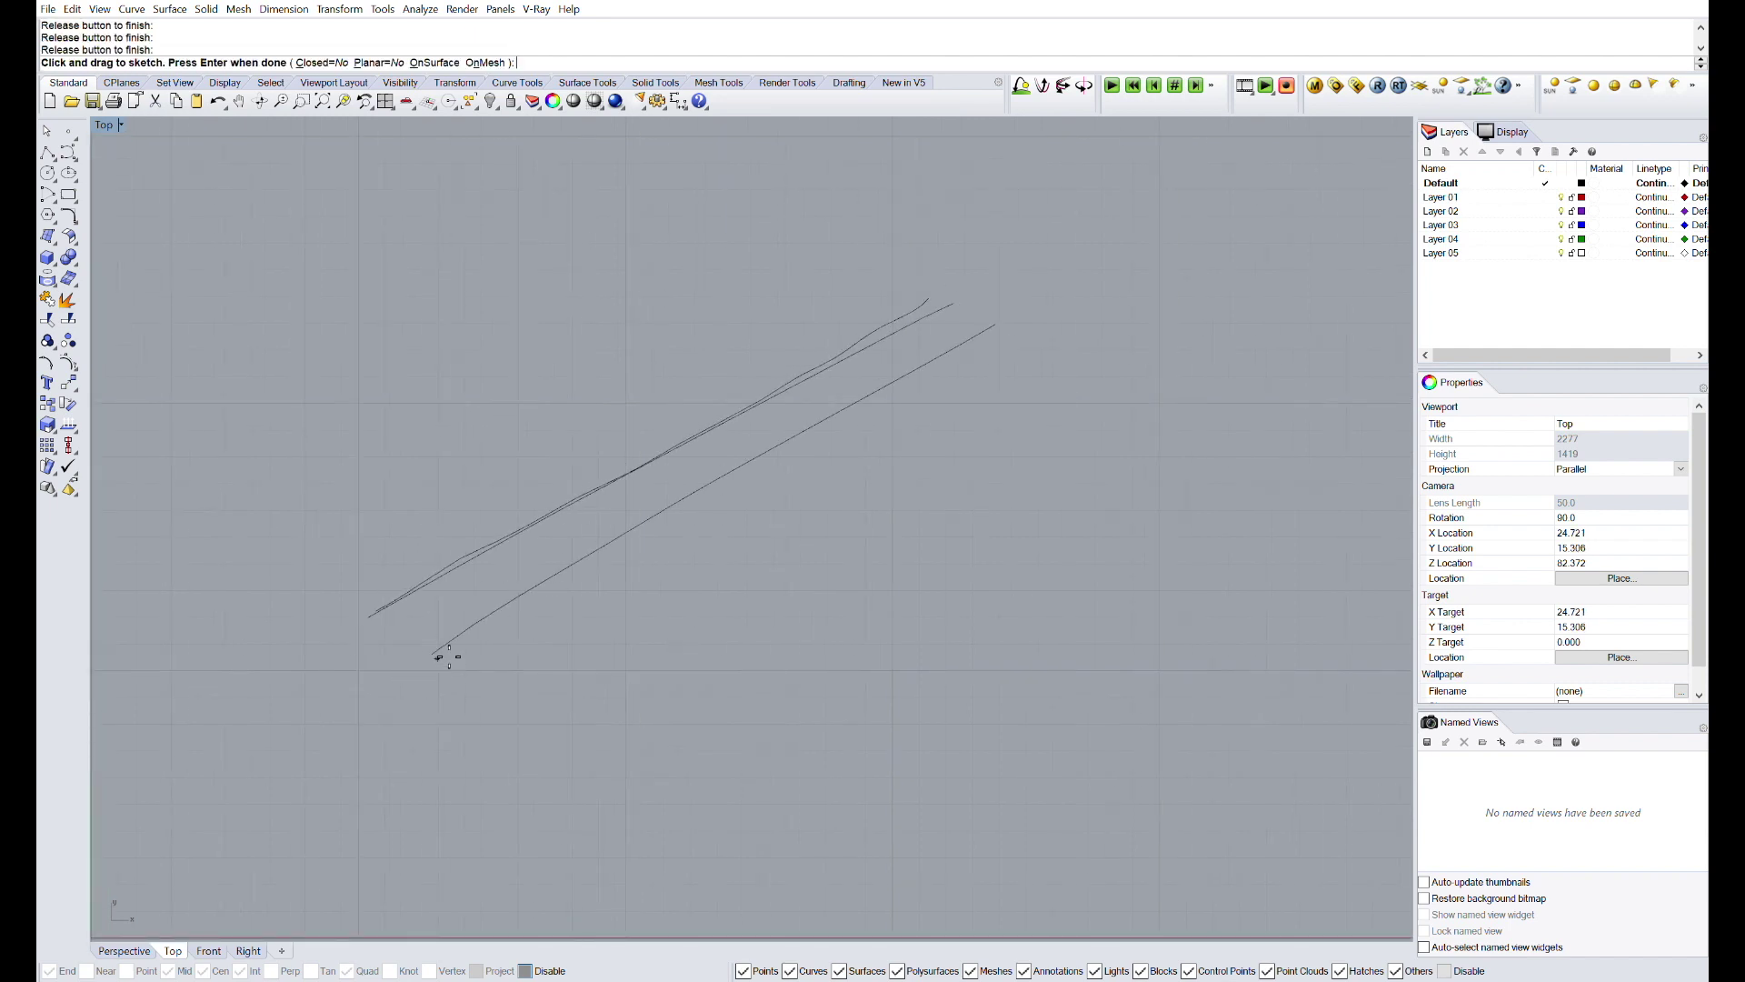
right_click_drag(440, 654, 421, 642)
left_click_drag(431, 667, 1010, 323)
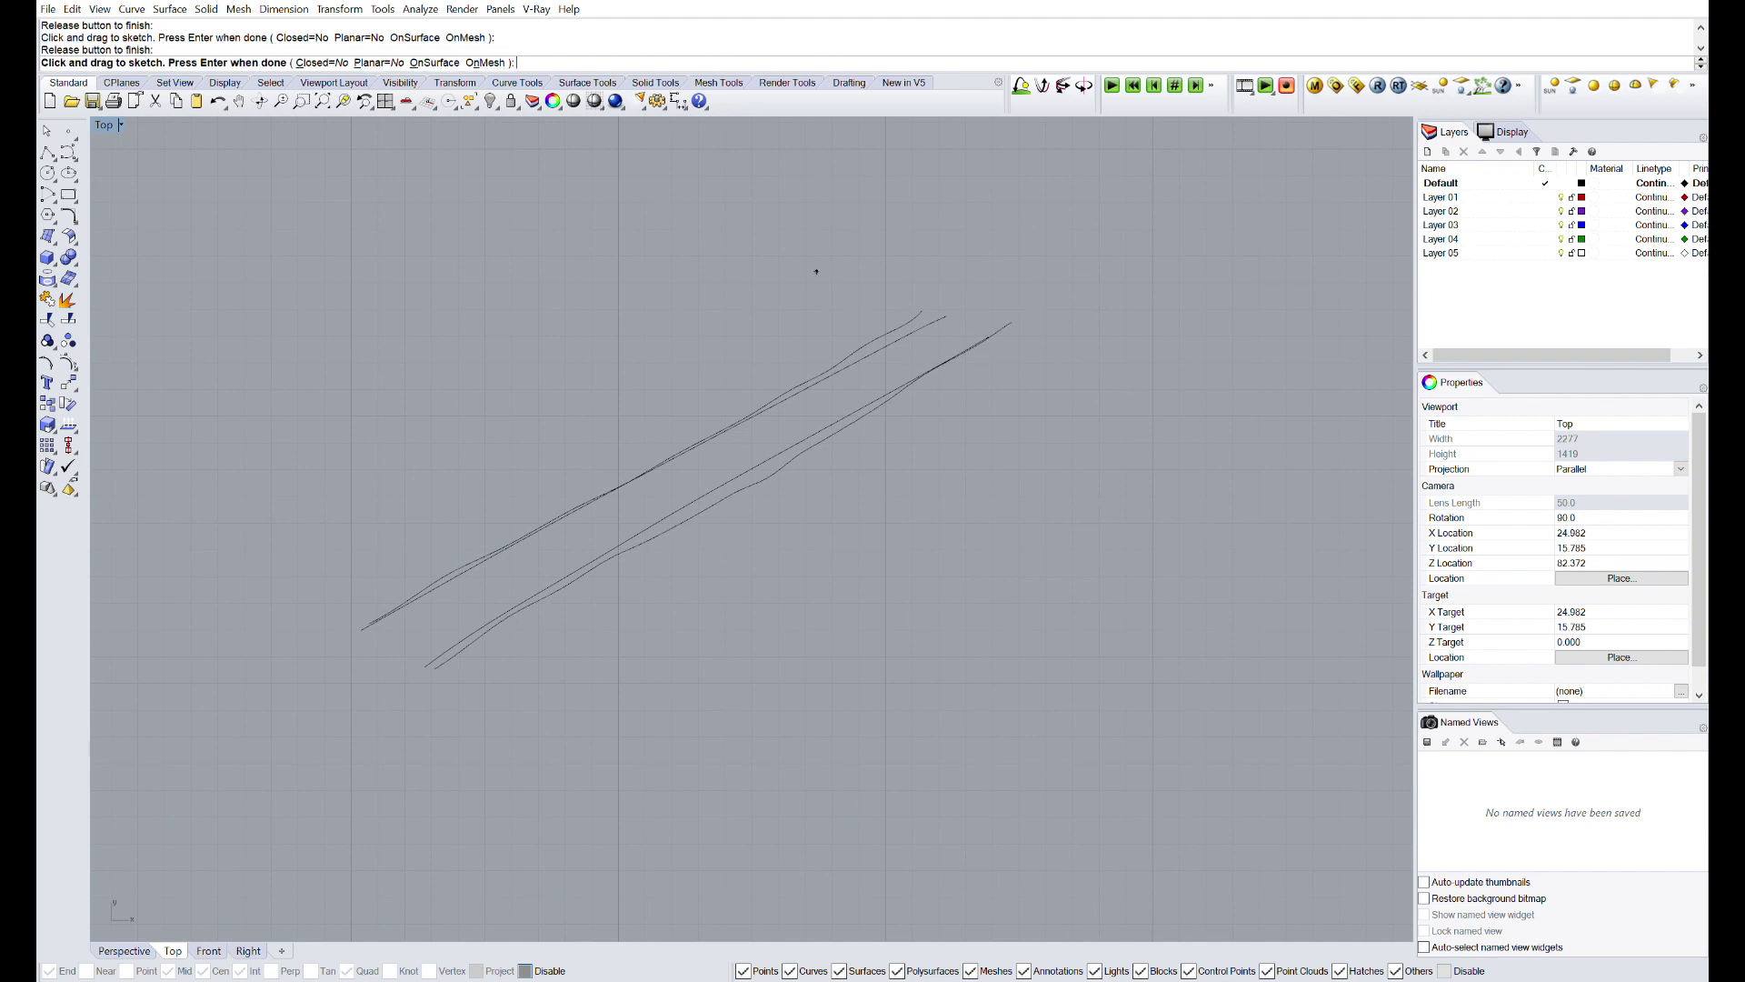
- Sketch a rounded end support around both ends of the rails and add short feet beneath each one
left_click_drag(458, 615, 375, 622)
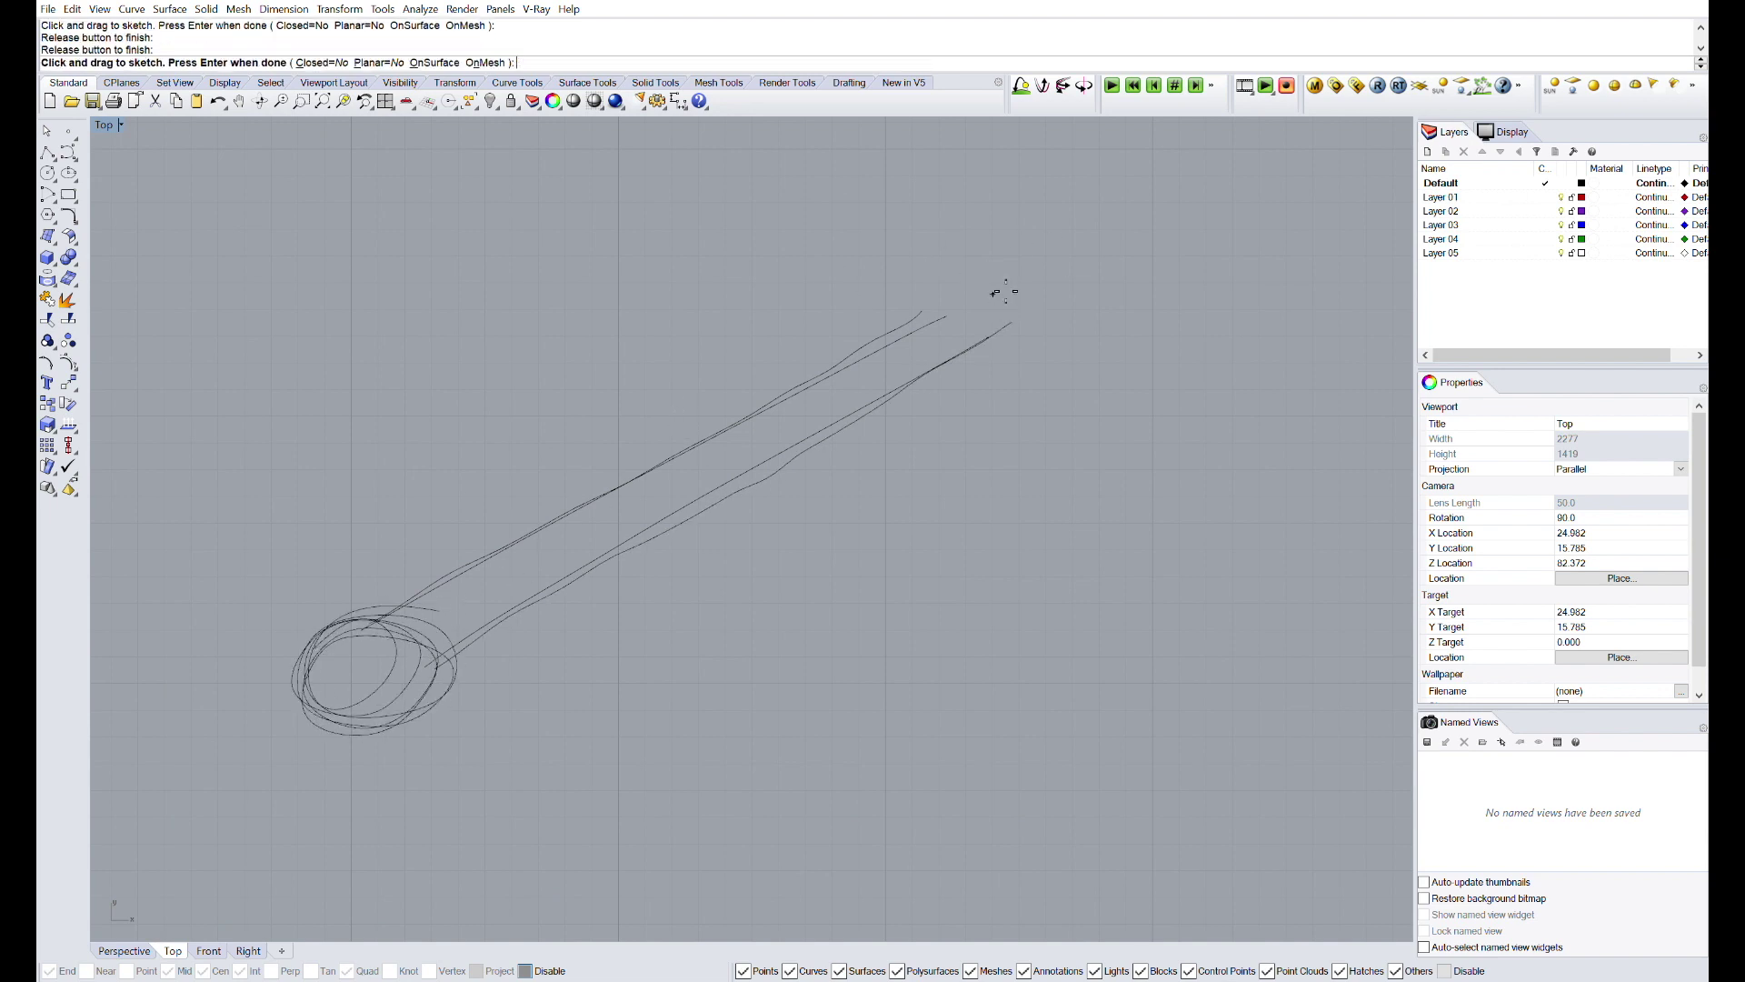
mouse_move(1001, 284)
left_mouse_down()
mouse_move(964, 346)
mouse_move(940, 287)
left_mouse_up()
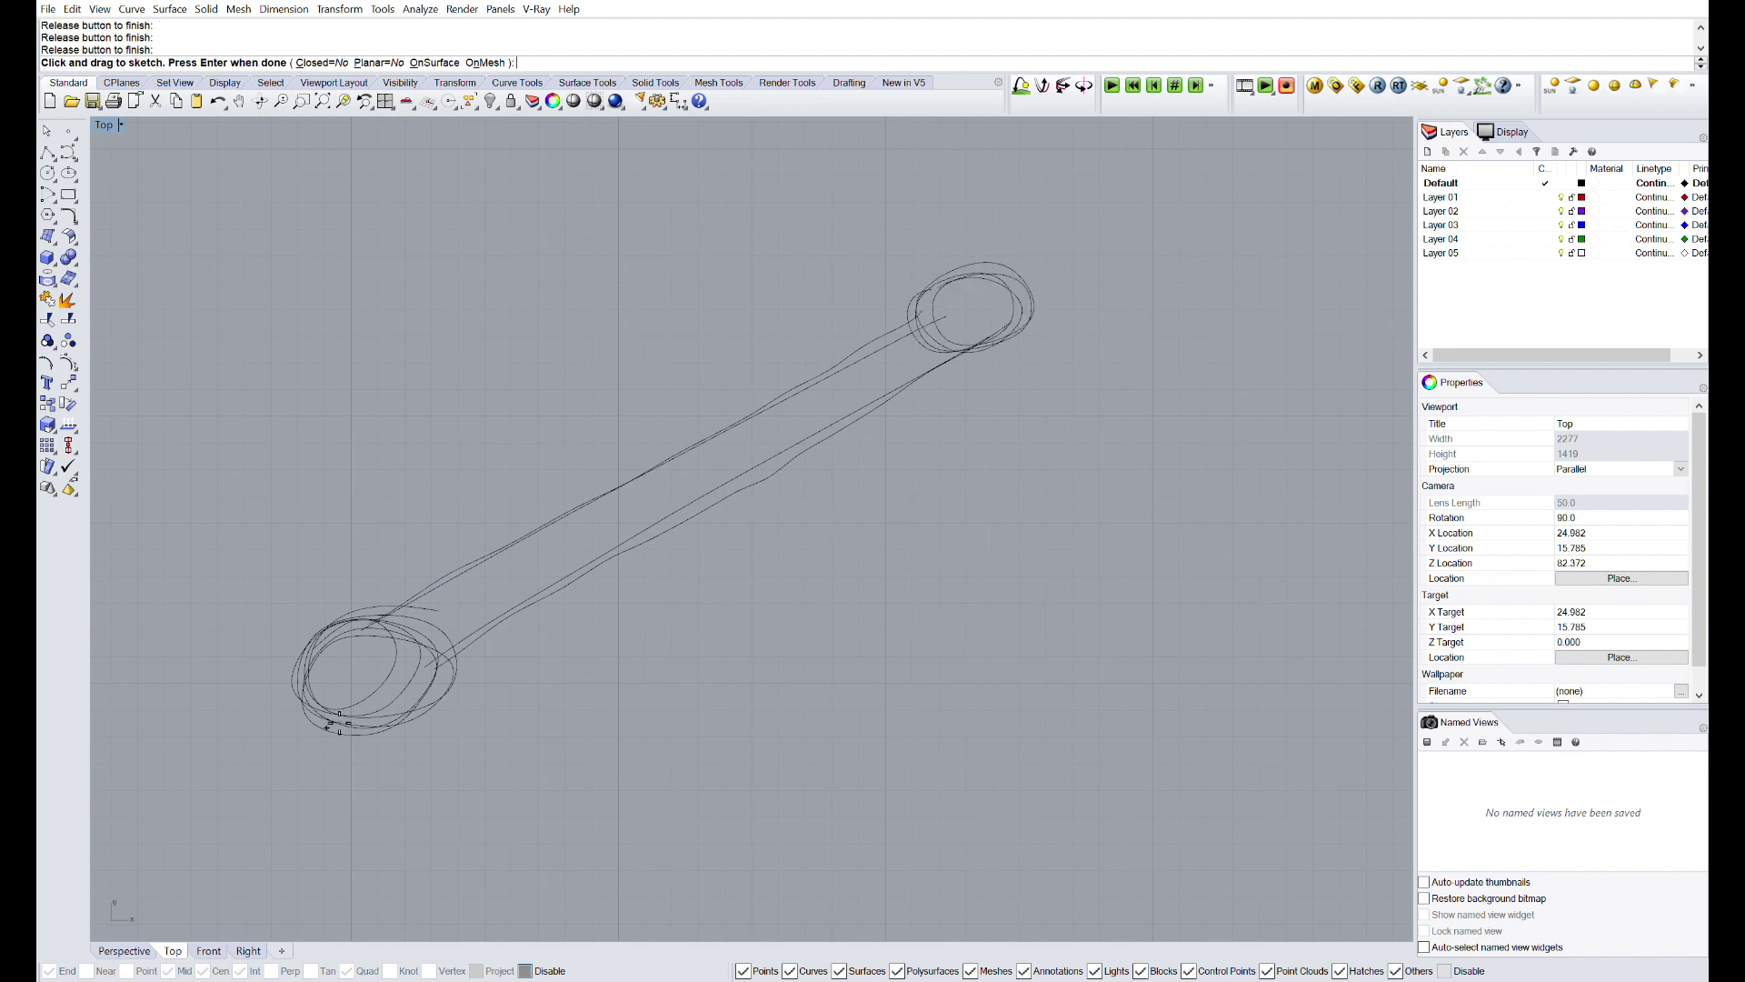
mouse_move(308, 716)
left_mouse_down()
mouse_move(332, 693)
mouse_move(314, 700)
mouse_move(417, 739)
mouse_move(409, 725)
left_mouse_up()
left_click_drag(945, 320, 890, 353)
left_click_drag(1029, 325, 1020, 342)
- Sketch a carriage block with a doubled outline around the middle of the two rails
left_click_drag(641, 466, 690, 434)
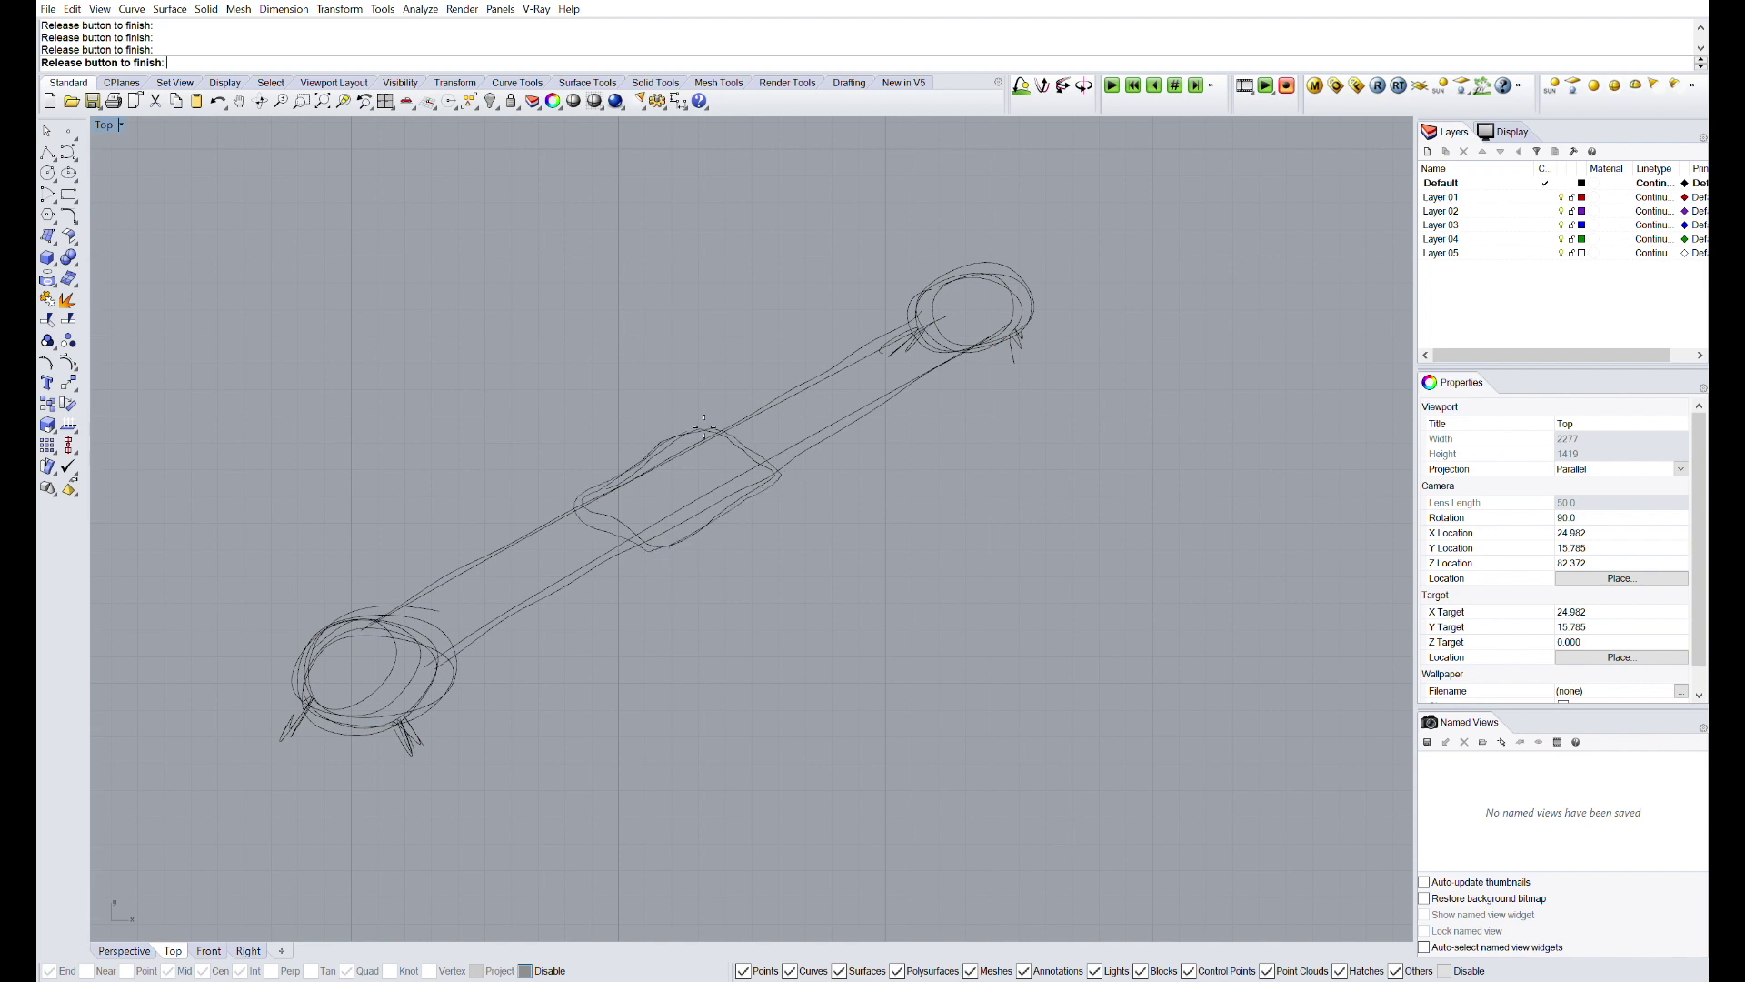
left_click_drag(704, 427, 723, 430)
left_click_drag(654, 531, 695, 525)
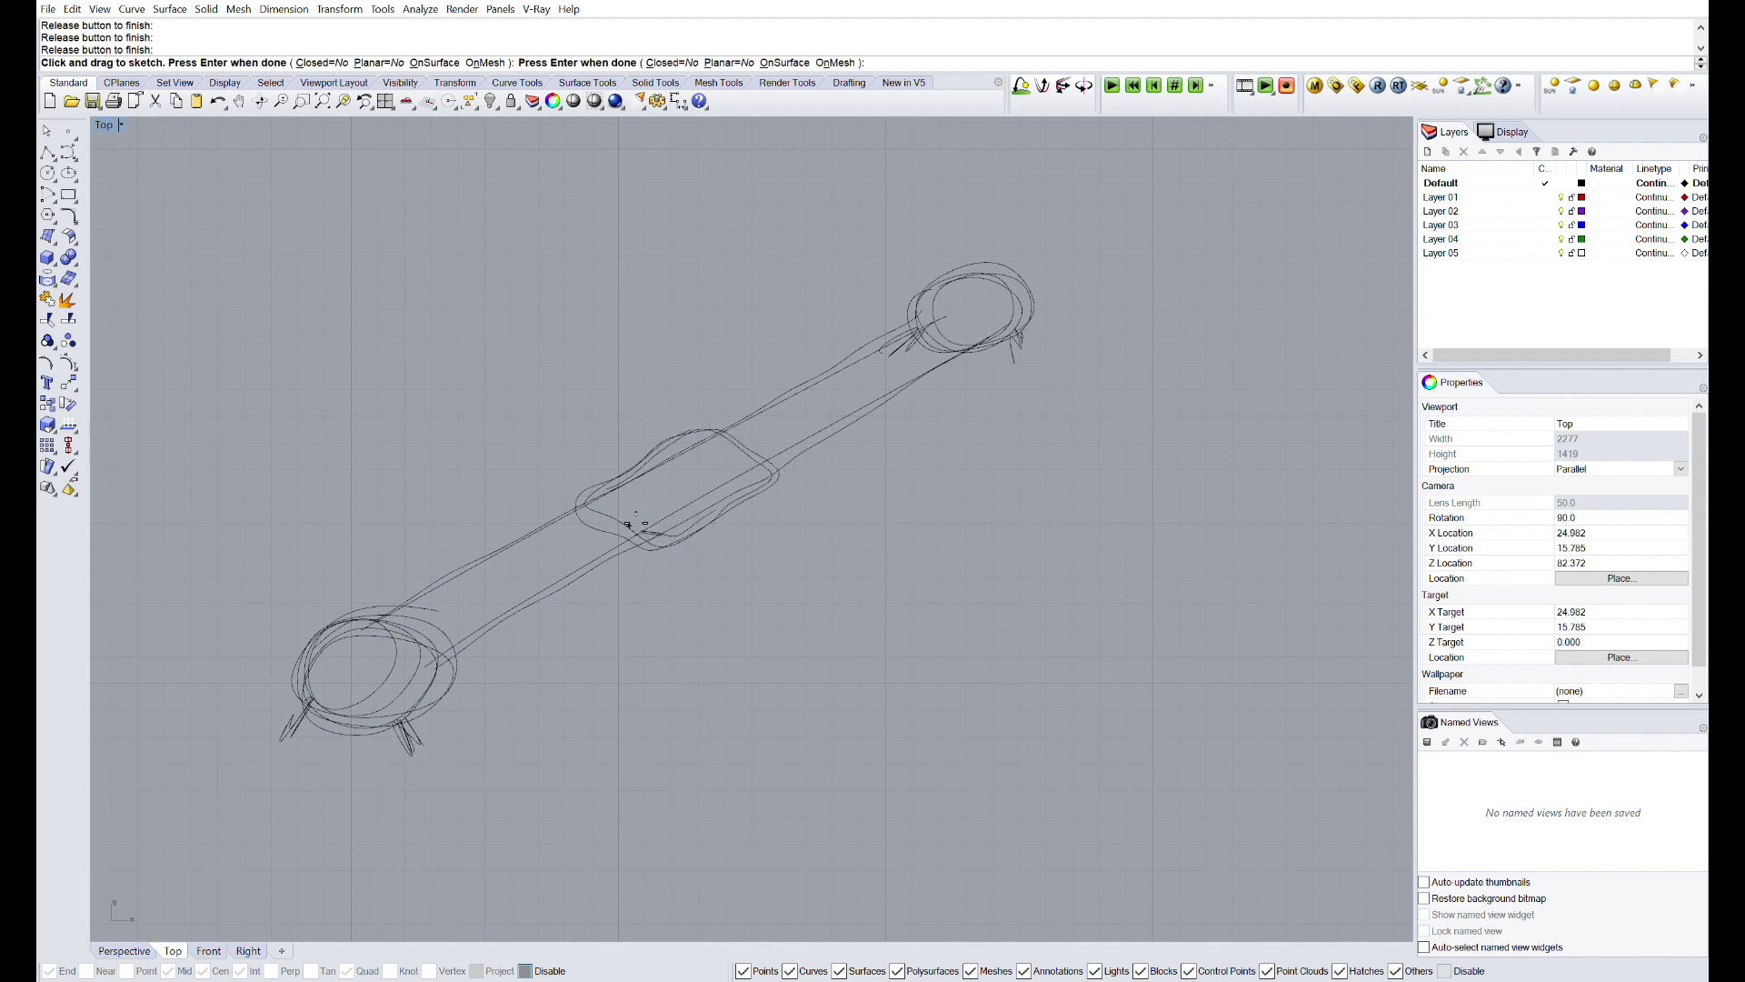
right_click(728, 538)
right_click(709, 578)
- Undo the stray marks and sketch three spread tripod legs below the middle carriage
right_click_drag(638, 607, 658, 503)
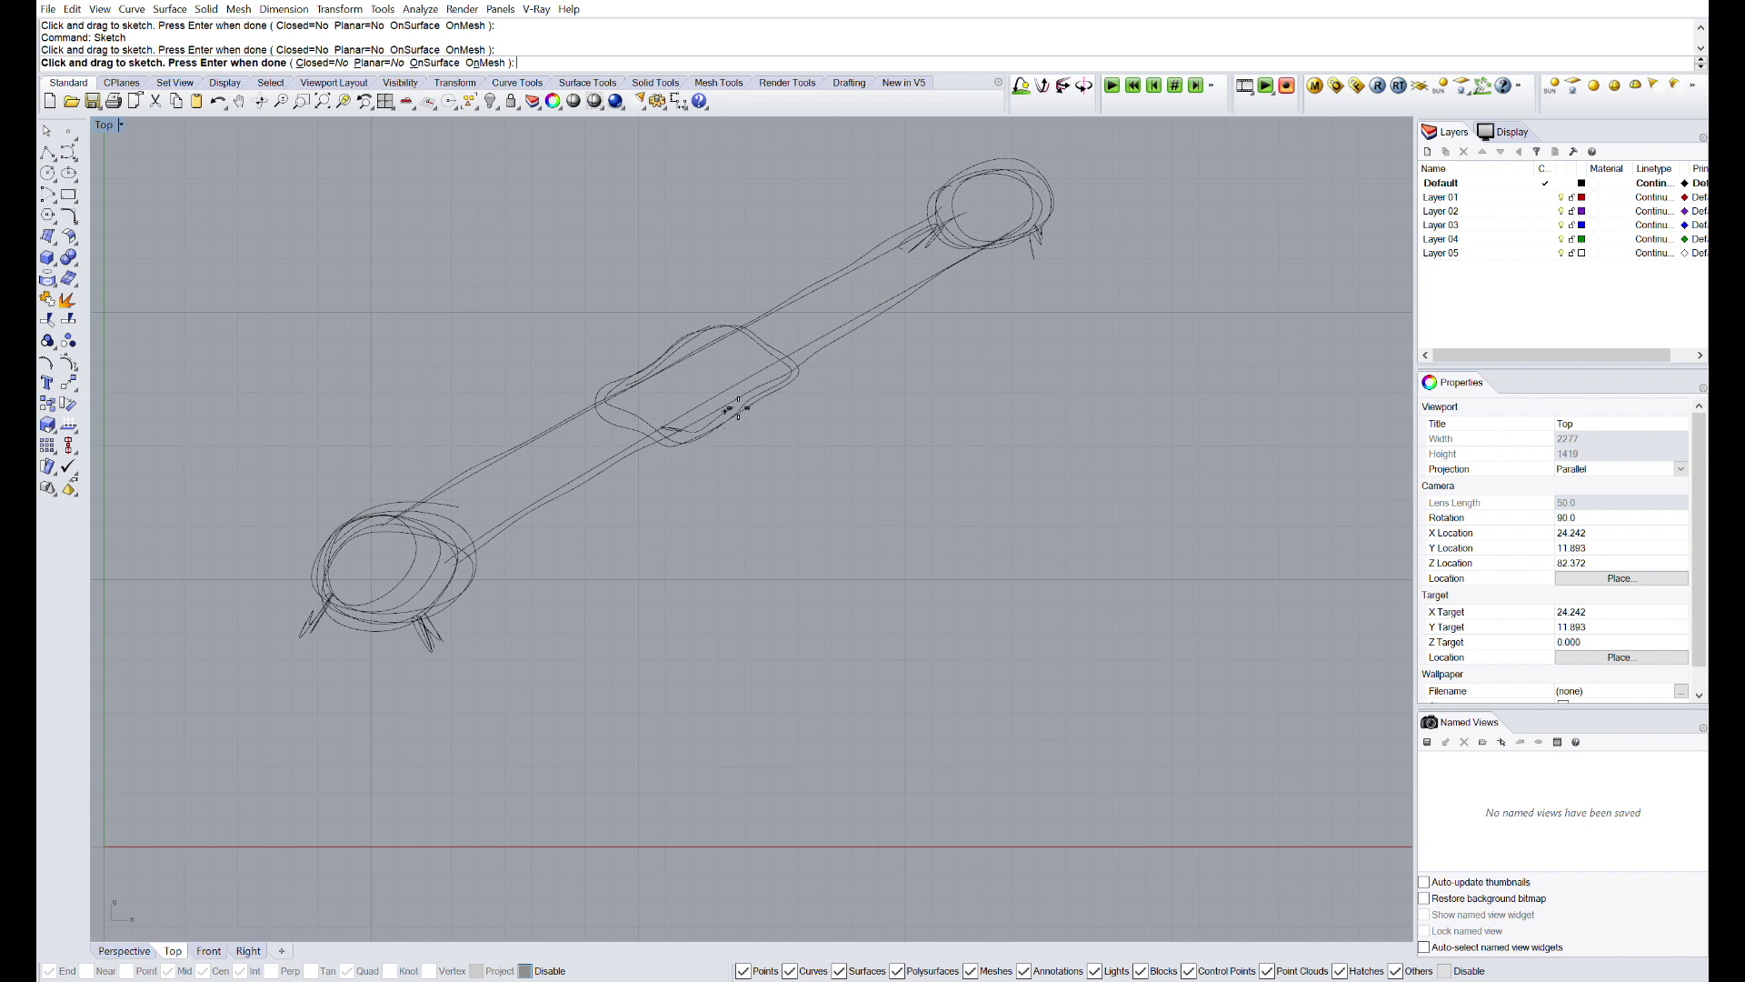
right_click_drag(744, 412, 778, 373)
scroll(760, 405, "down", 5)
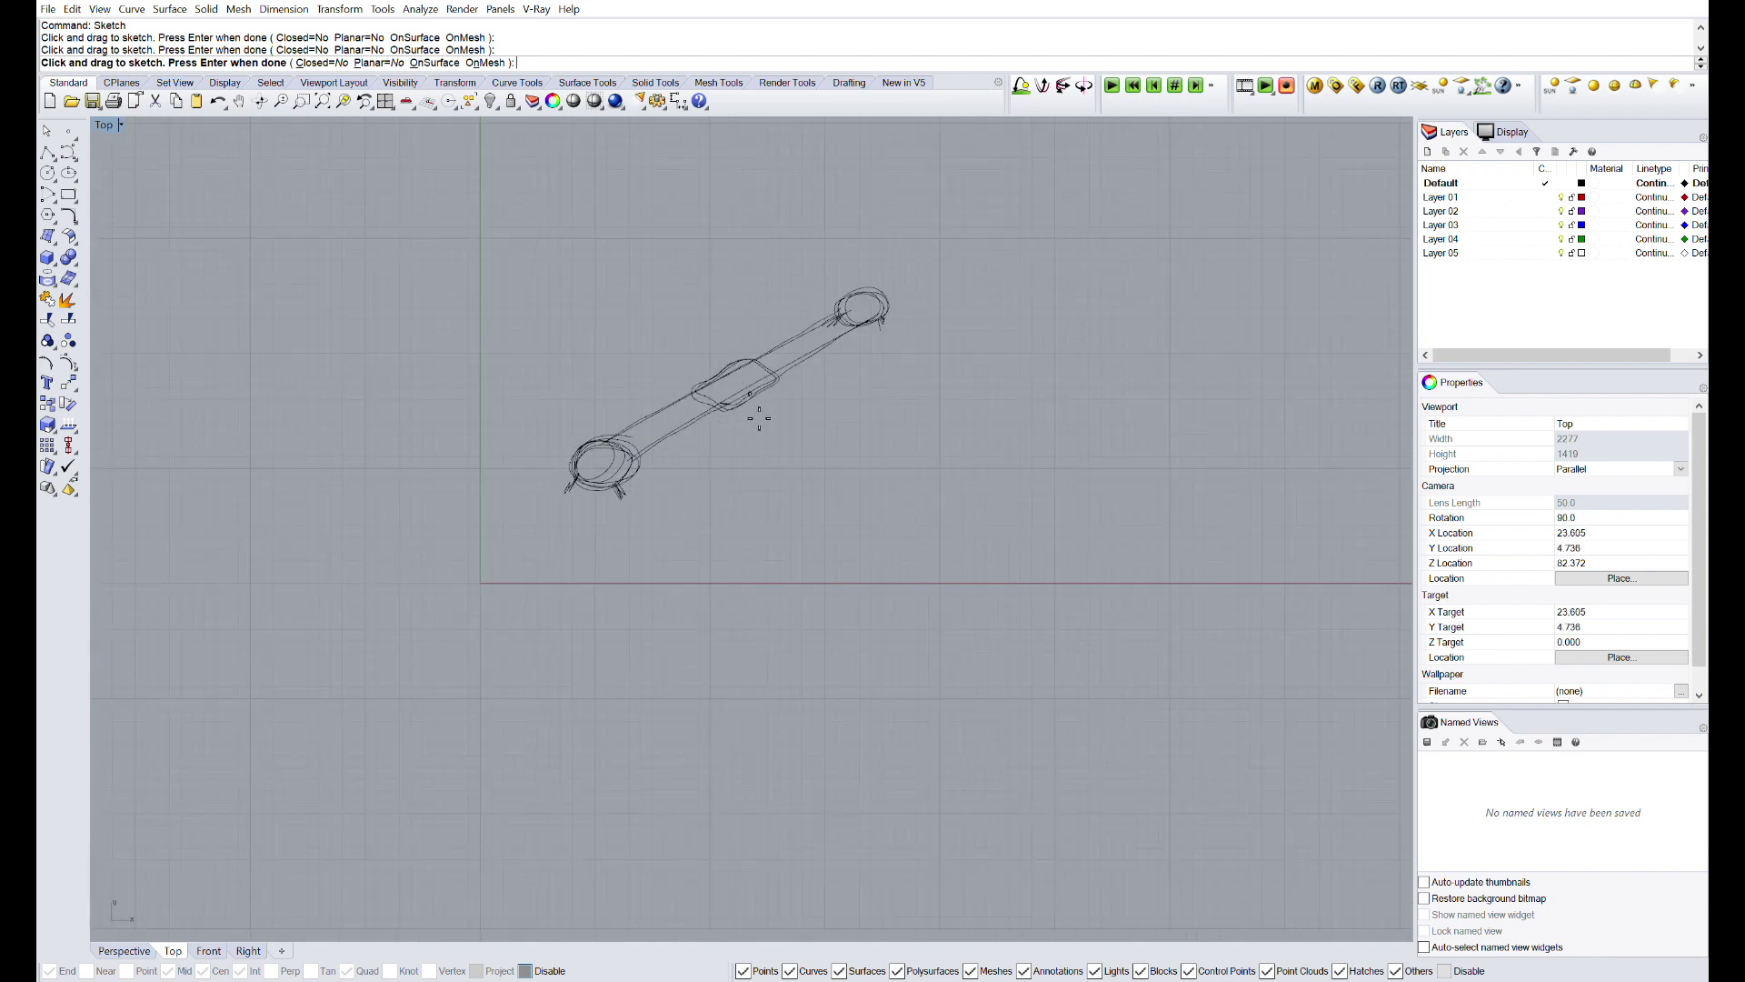
left_click(715, 504)
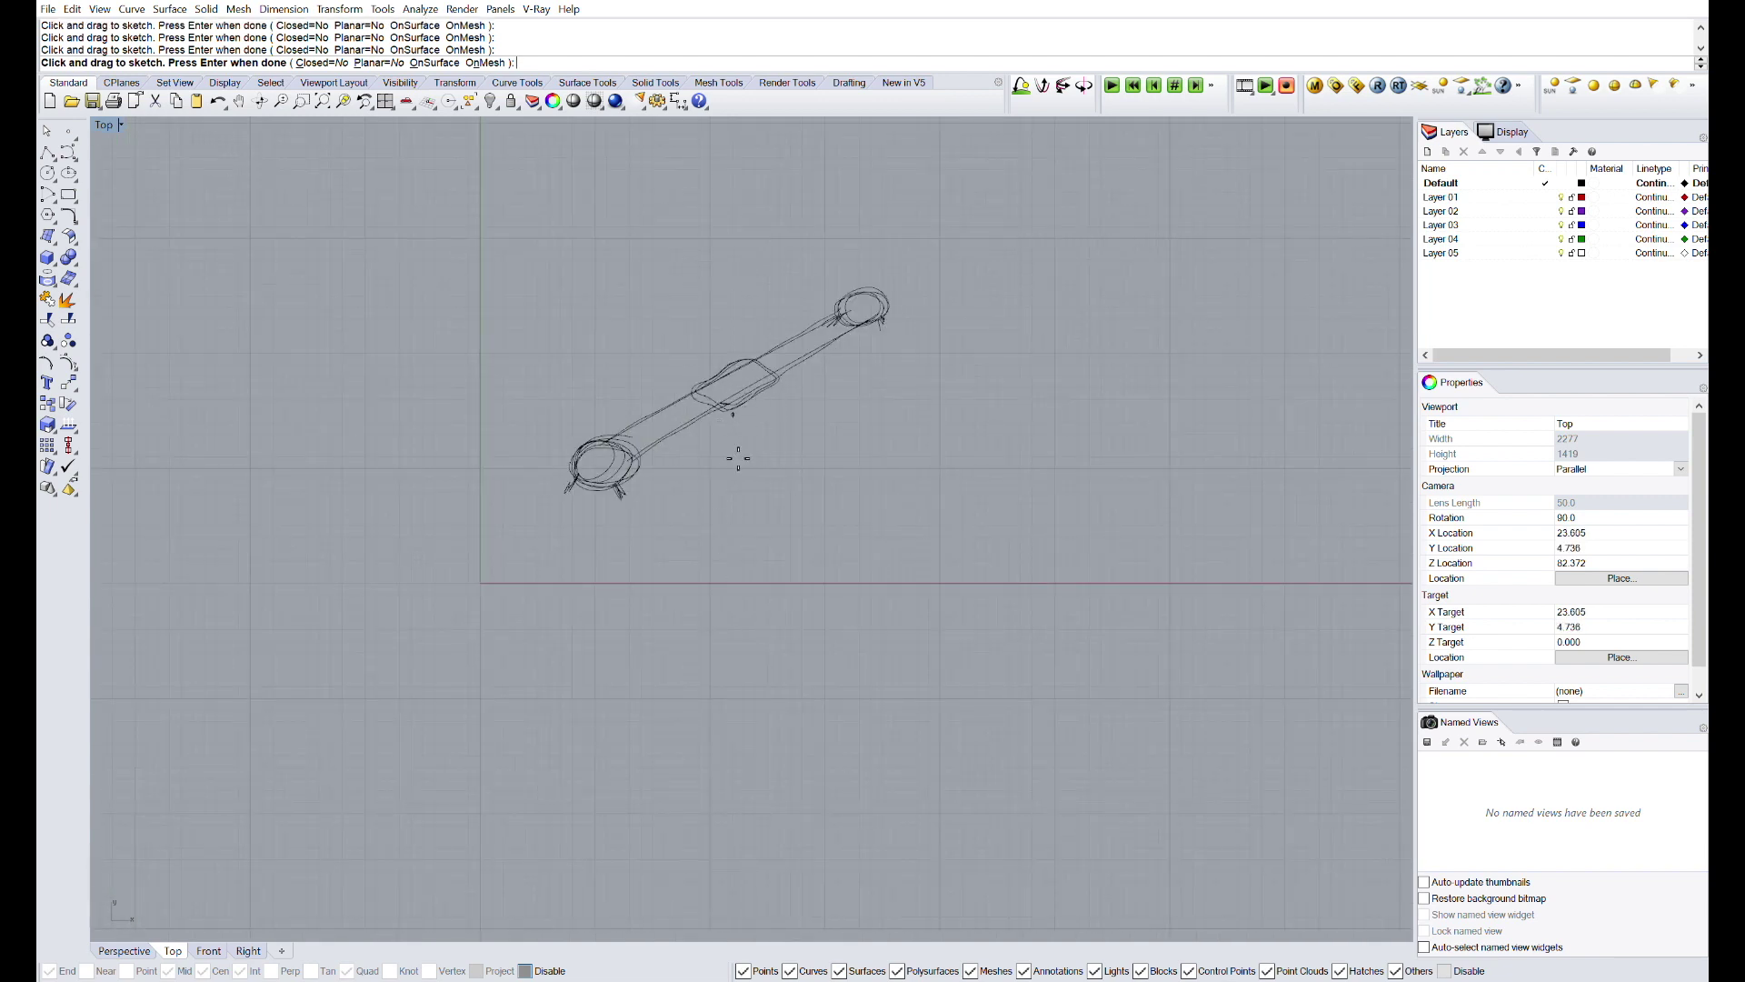
key("ctrl+z")
key("ctrl+z")
key("ctrl+z")
mouse_move(733, 417)
left_mouse_down()
mouse_move(845, 518)
mouse_move(735, 419)
left_mouse_up()
mouse_move(769, 395)
right_mouse_down()
mouse_move(772, 488)
mouse_move(746, 424)
right_mouse_up()
mouse_move(731, 440)
left_mouse_down()
mouse_move(750, 541)
mouse_move(695, 671)
left_mouse_up()
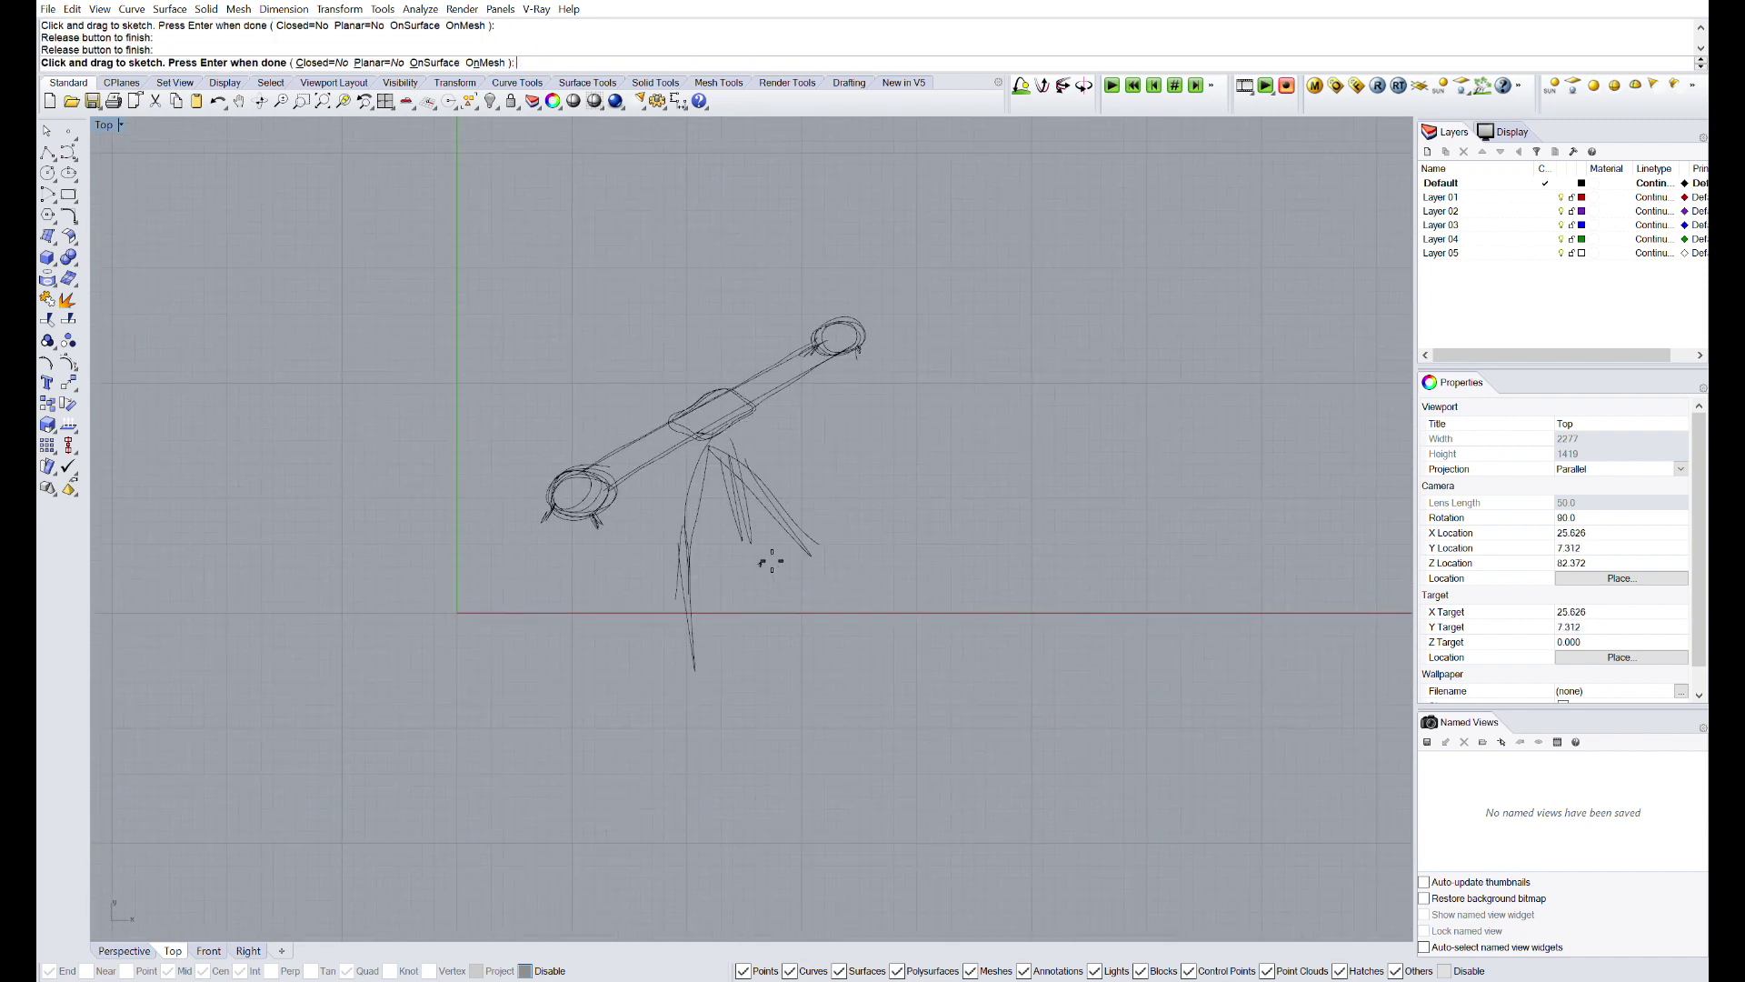
left_click_drag(728, 536, 770, 631)
left_click_drag(807, 551, 844, 583)
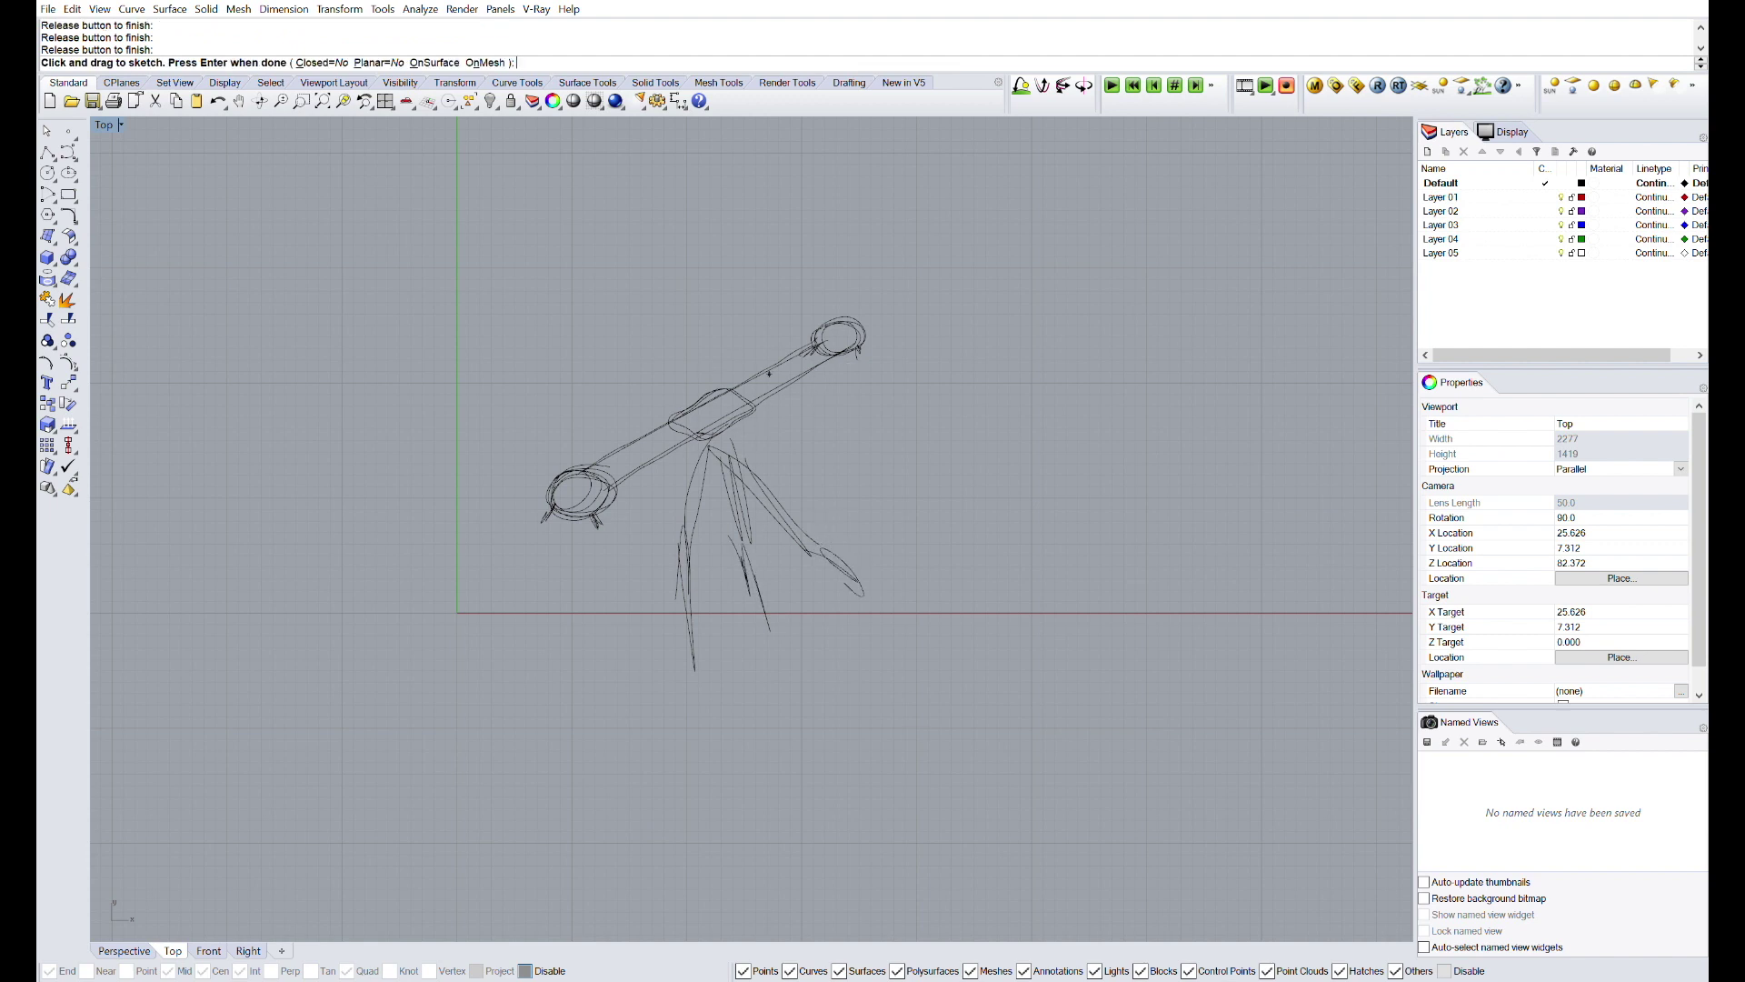
- Sketch a rounded plate above the rail assembly, with small wheels around its edges
scroll(654, 398, "up", 10)
scroll(654, 399, "down", 12)
mouse_move(684, 389)
right_mouse_down()
mouse_move(759, 363)
mouse_move(852, 515)
right_mouse_up()
mouse_move(719, 377)
left_mouse_down()
mouse_move(664, 438)
mouse_move(764, 402)
left_mouse_up()
left_click_drag(709, 382, 763, 400)
left_click_drag(724, 461, 724, 473)
left_click_drag(769, 417, 774, 421)
left_click_drag(666, 419, 677, 419)
right_click_drag(677, 419, 674, 439)
left_click_drag(695, 412, 704, 418)
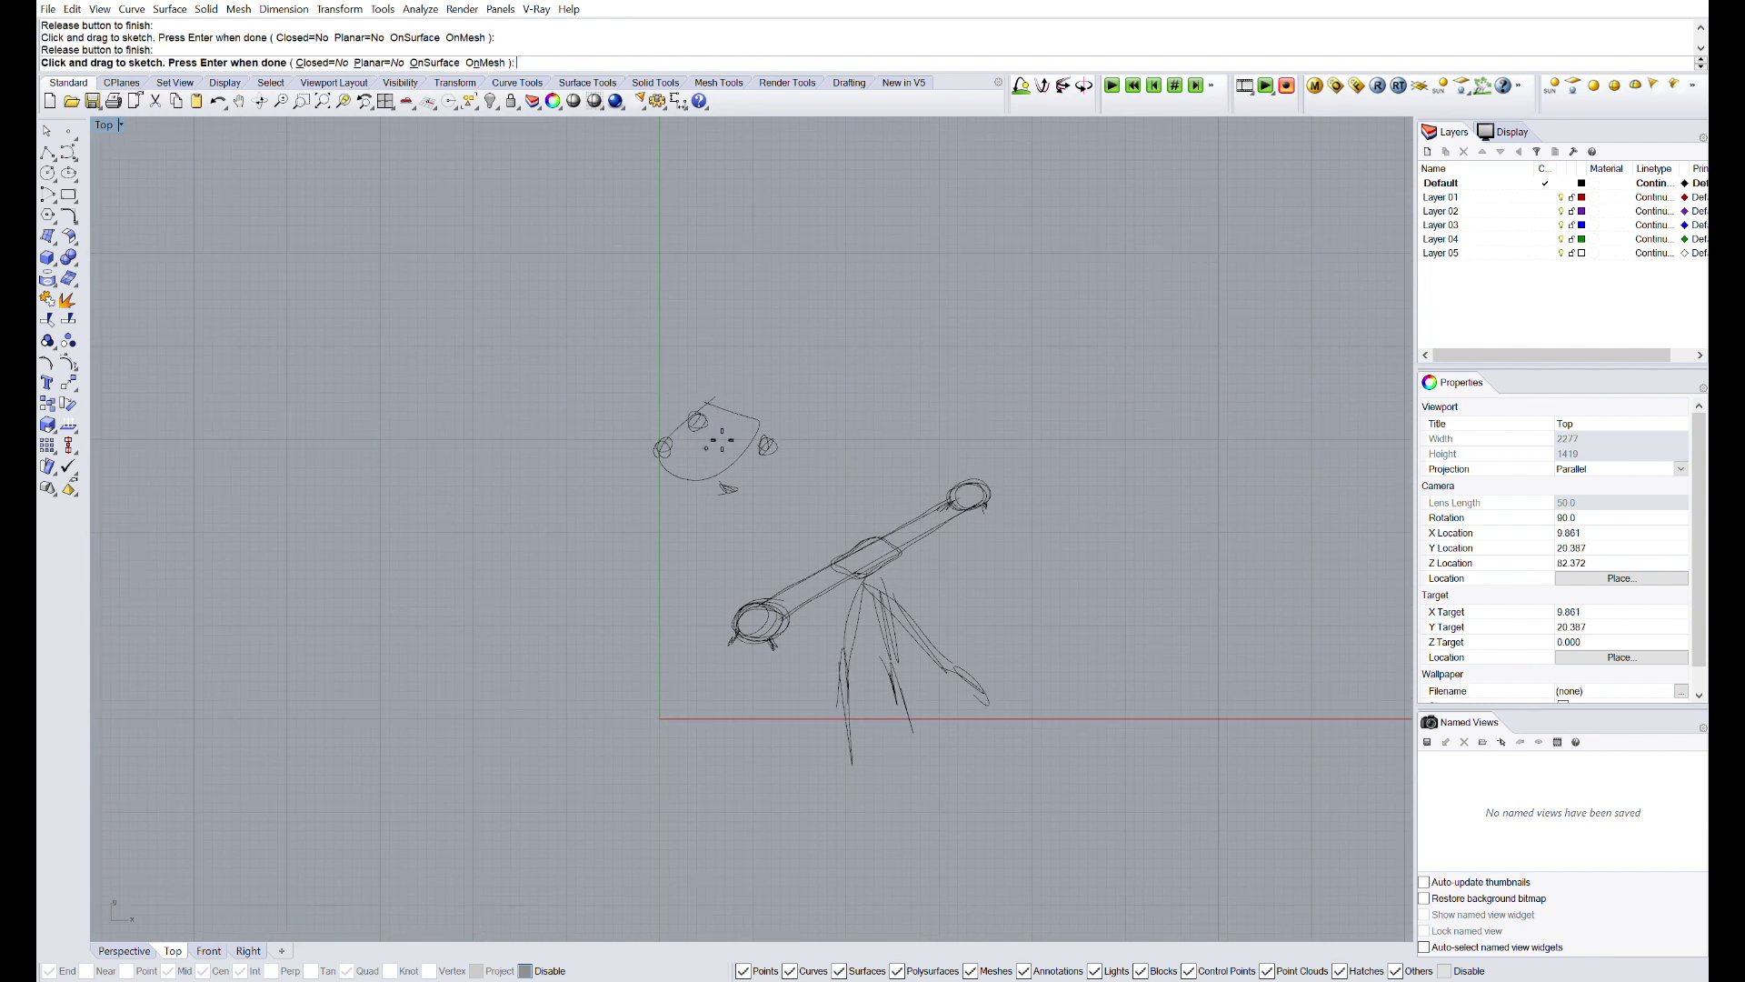
- Sketch a camera on top of the plate and direction arrows on two opposite sides of it
mouse_move(706, 483)
left_mouse_down()
mouse_move(764, 421)
mouse_move(704, 427)
left_mouse_up()
left_click_drag(735, 365, 666, 364)
left_click_drag(648, 384, 671, 420)
left_click_drag(619, 437, 585, 495)
left_click_drag(827, 264, 763, 331)
right_click_drag(779, 329, 775, 336)
left_click_drag(554, 505, 576, 507)
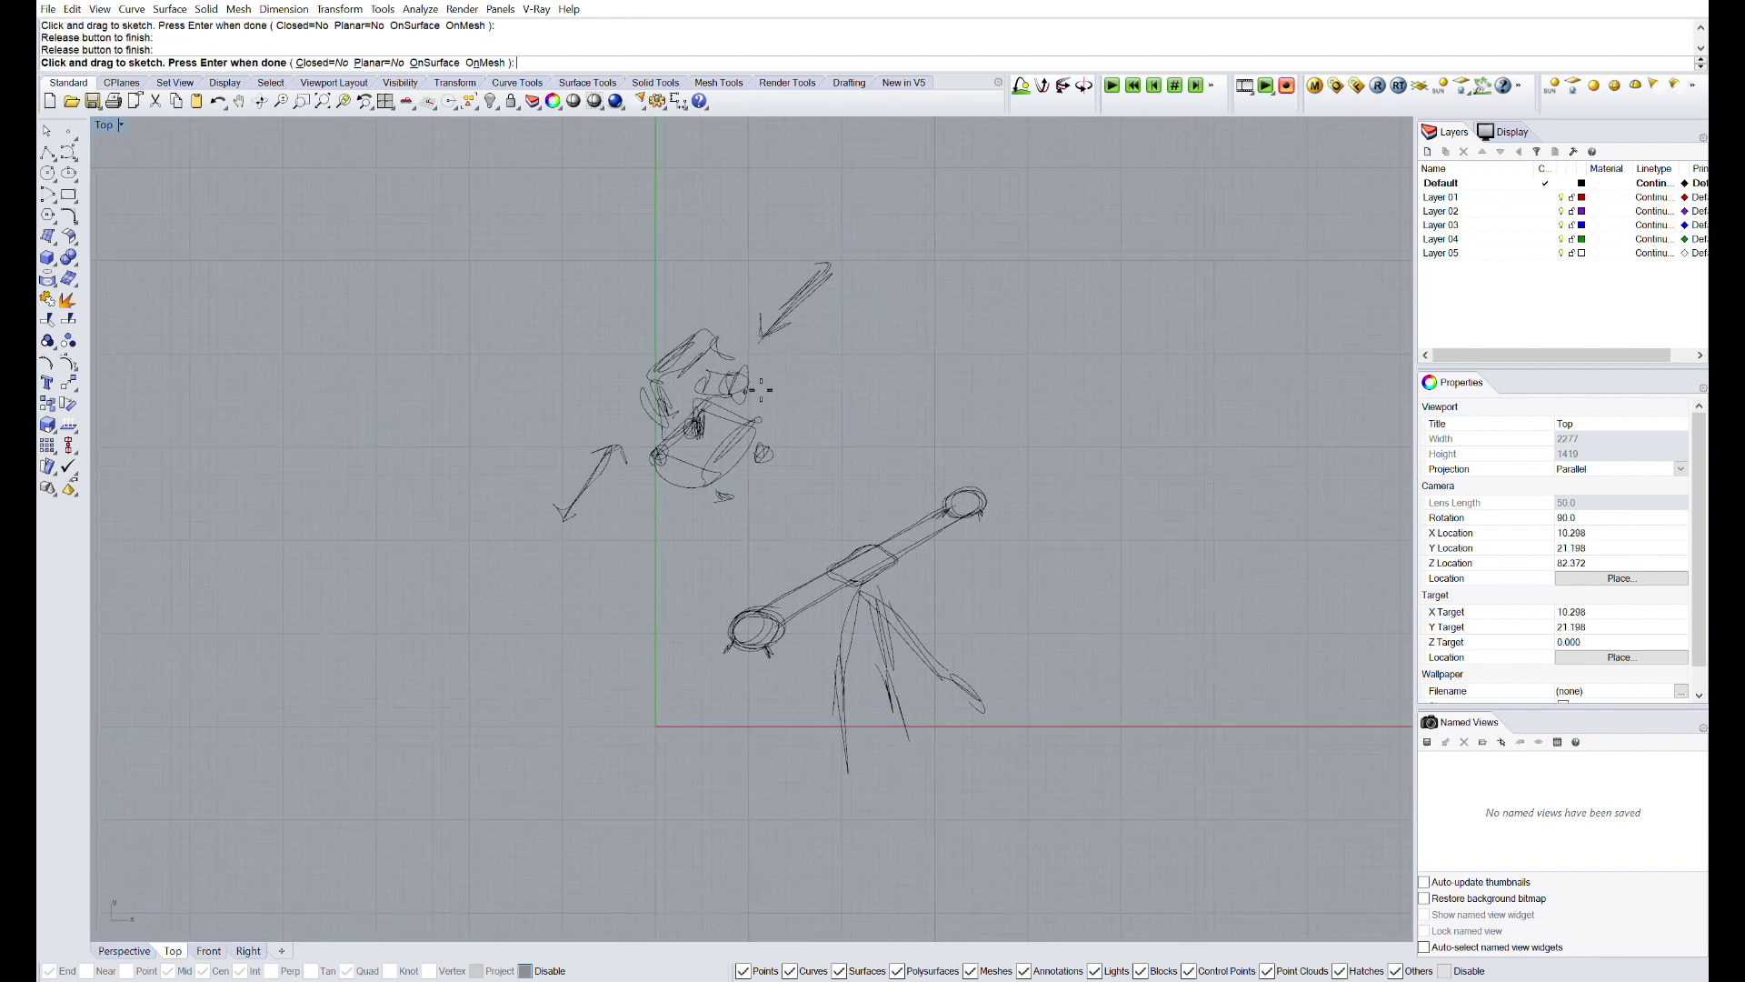
- Sketch a curved link from the plate to the rails, with a circle and a direction arrow beside the carriage
mouse_move(758, 425)
left_mouse_down()
mouse_move(850, 559)
mouse_move(813, 602)
left_mouse_up()
mouse_move(870, 486)
left_mouse_down()
mouse_move(775, 566)
mouse_move(879, 504)
left_mouse_up()
key("Return")
key("Return")
key("Return")
right_click_drag(992, 340, 857, 385)
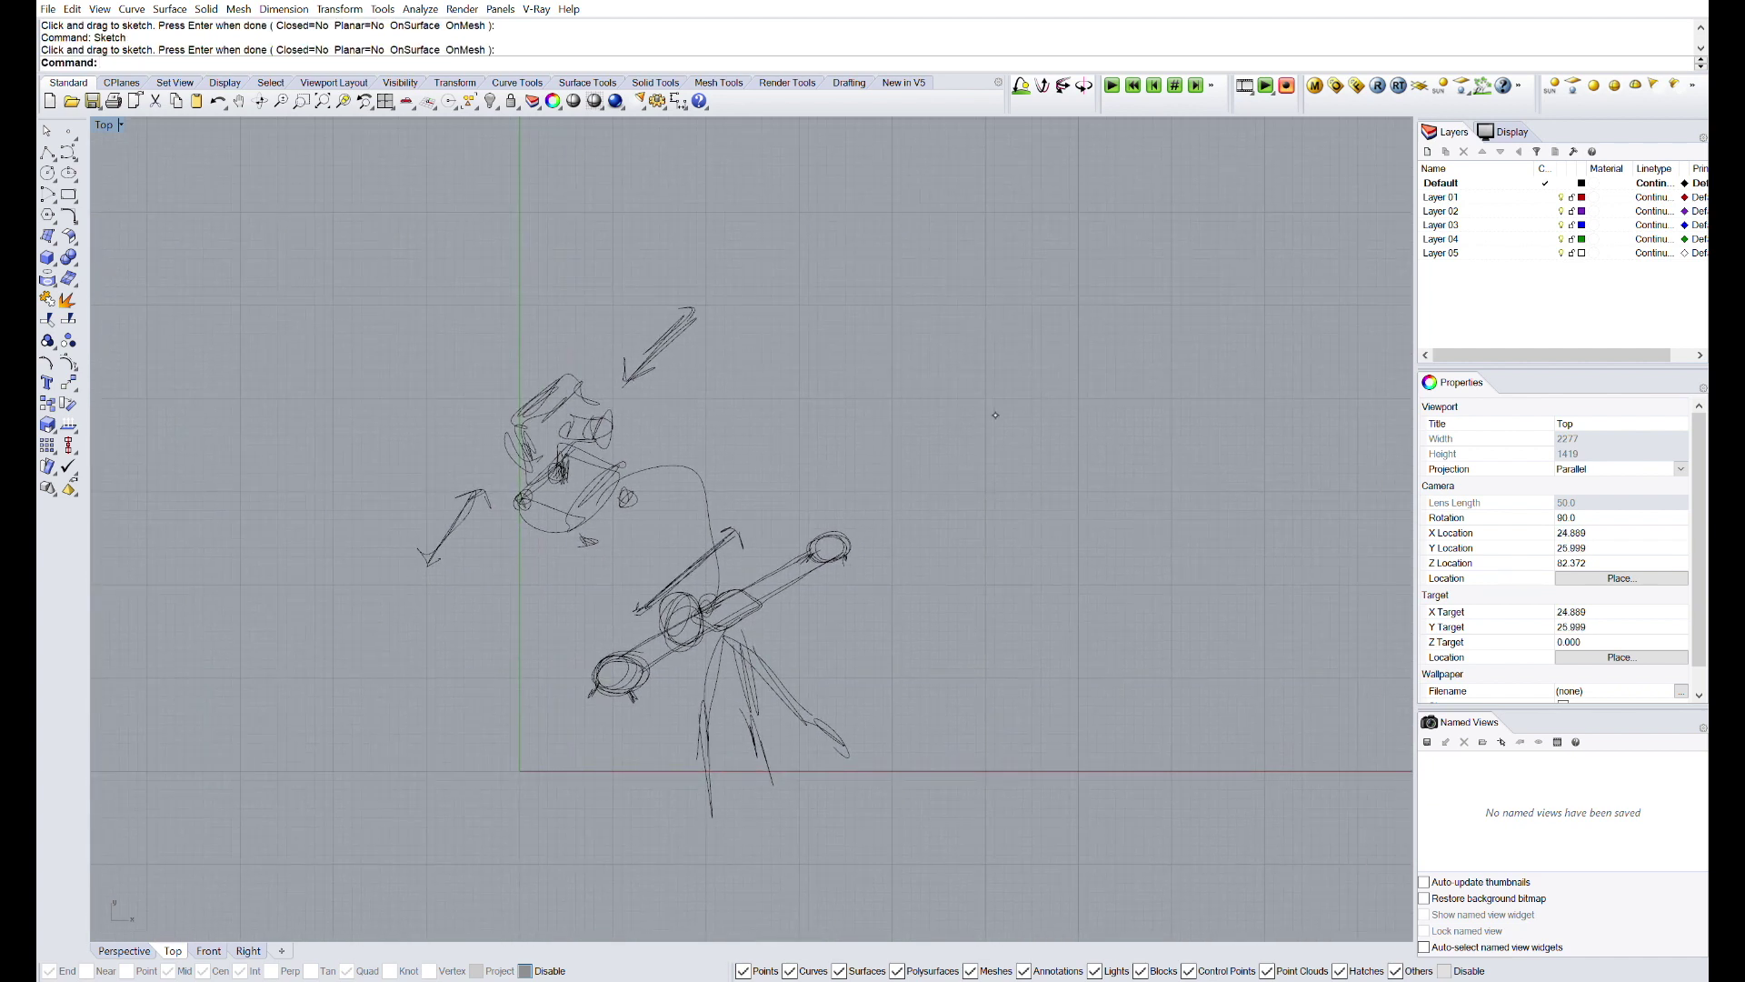
- Sketch one long S-shaped curve running diagonally across the rail assembly
key("Return")
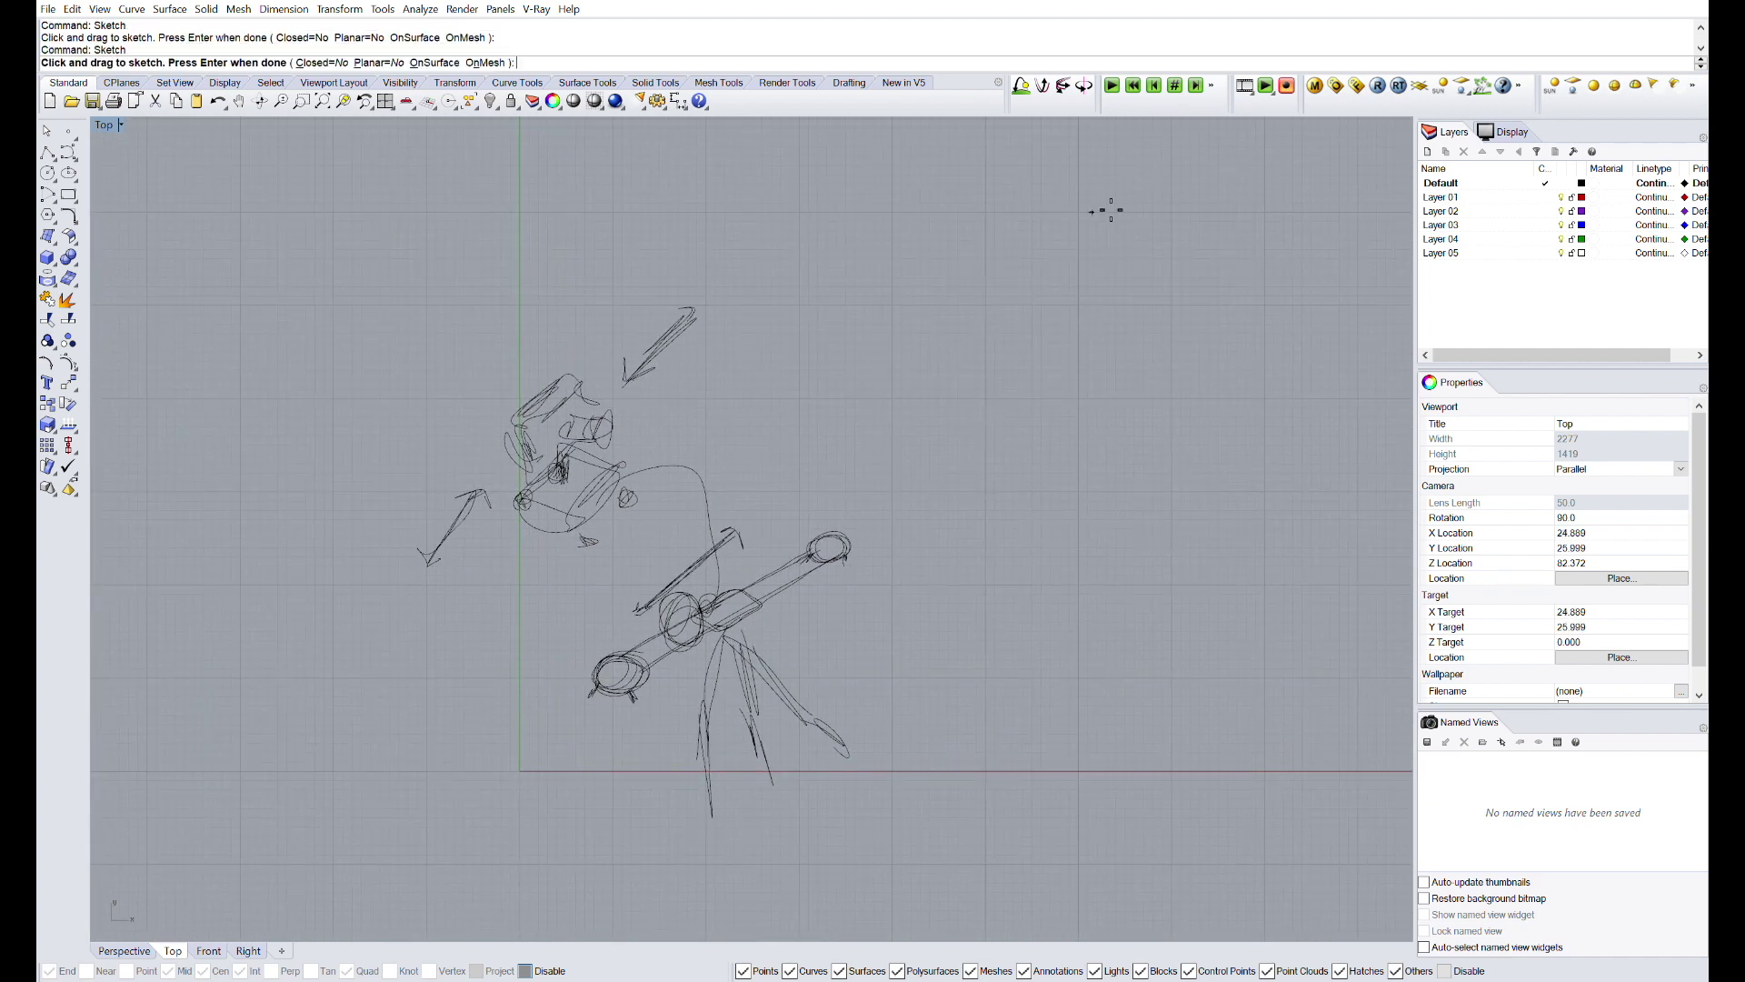
mouse_move(1071, 228)
left_mouse_down()
mouse_move(727, 537)
mouse_move(507, 679)
left_mouse_up()
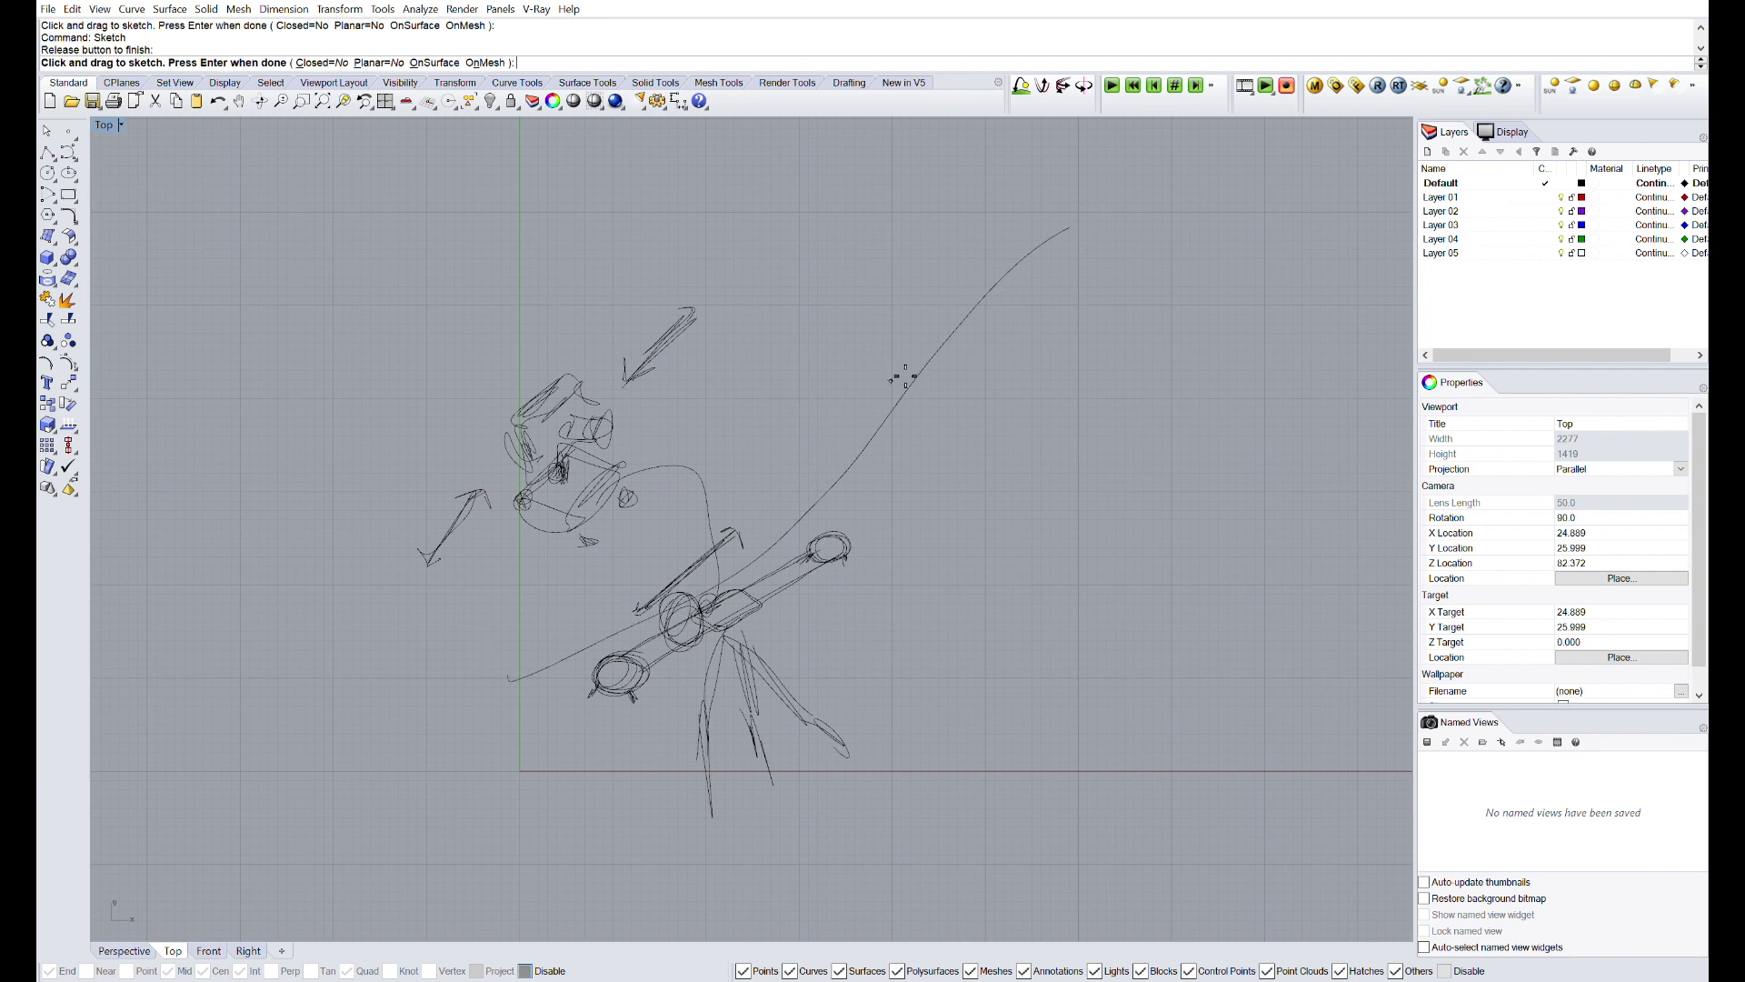
key("Return")
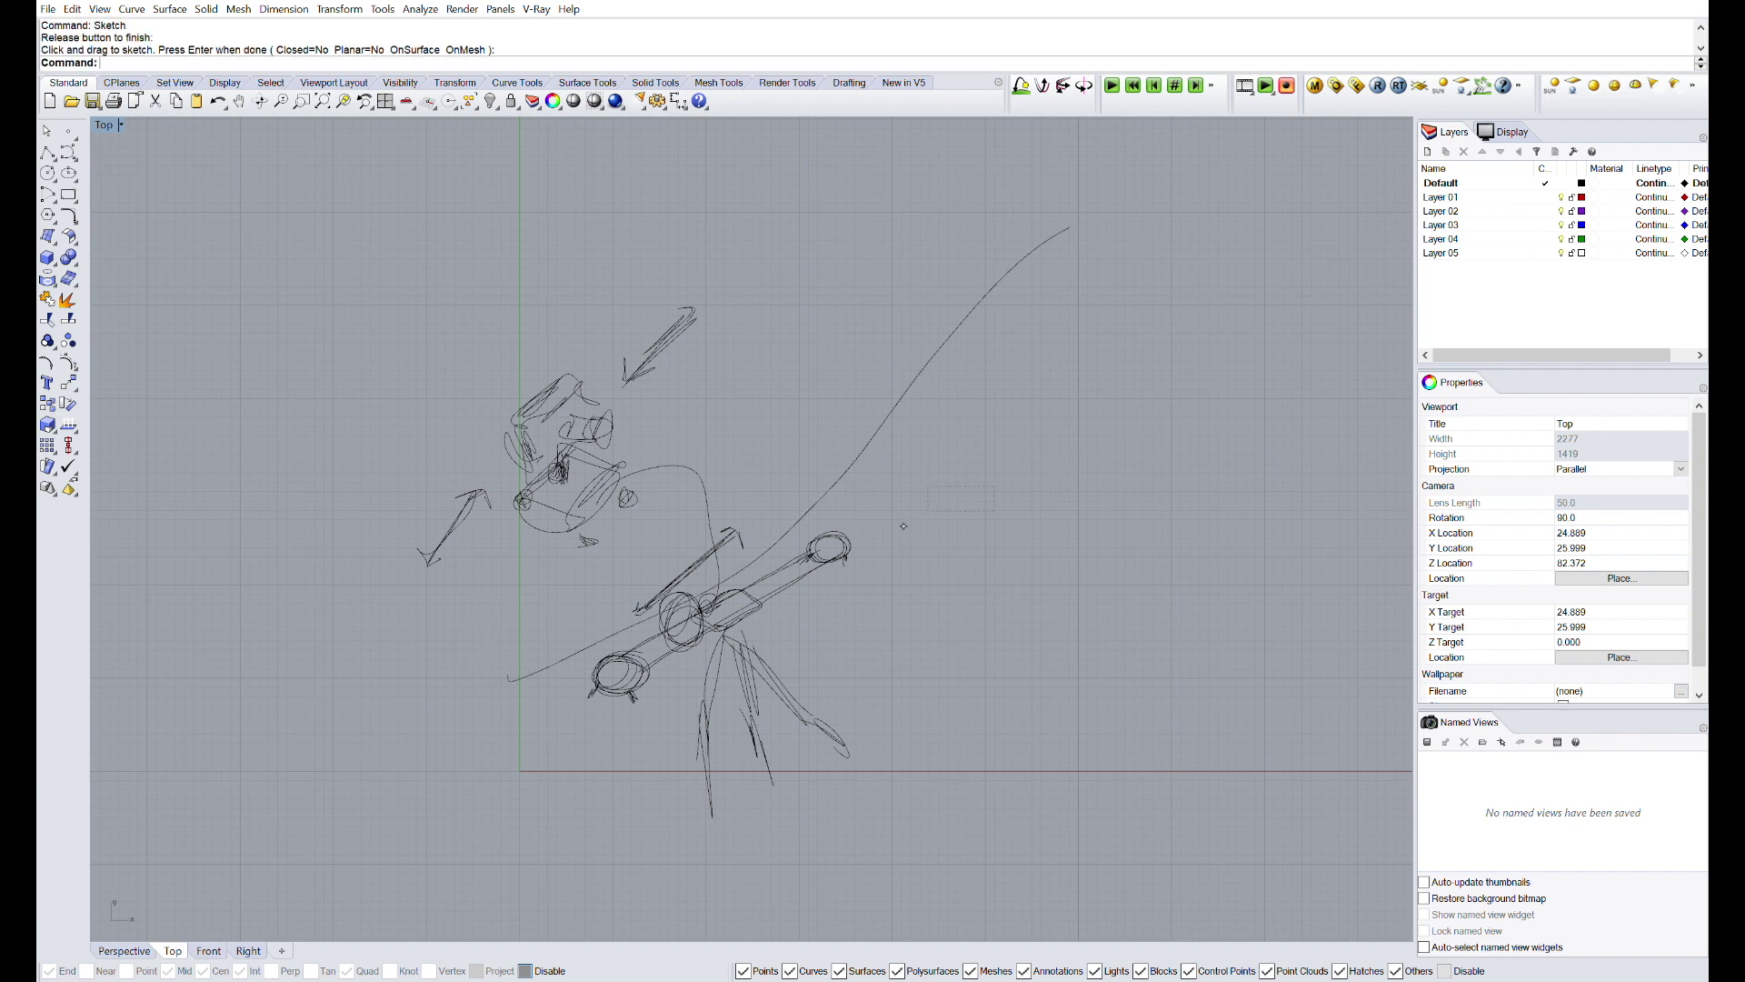
- Select all the sketched curves and delete them
left_click_drag(681, 712, 486, 800)
right_click_drag(1032, 774, 1093, 790)
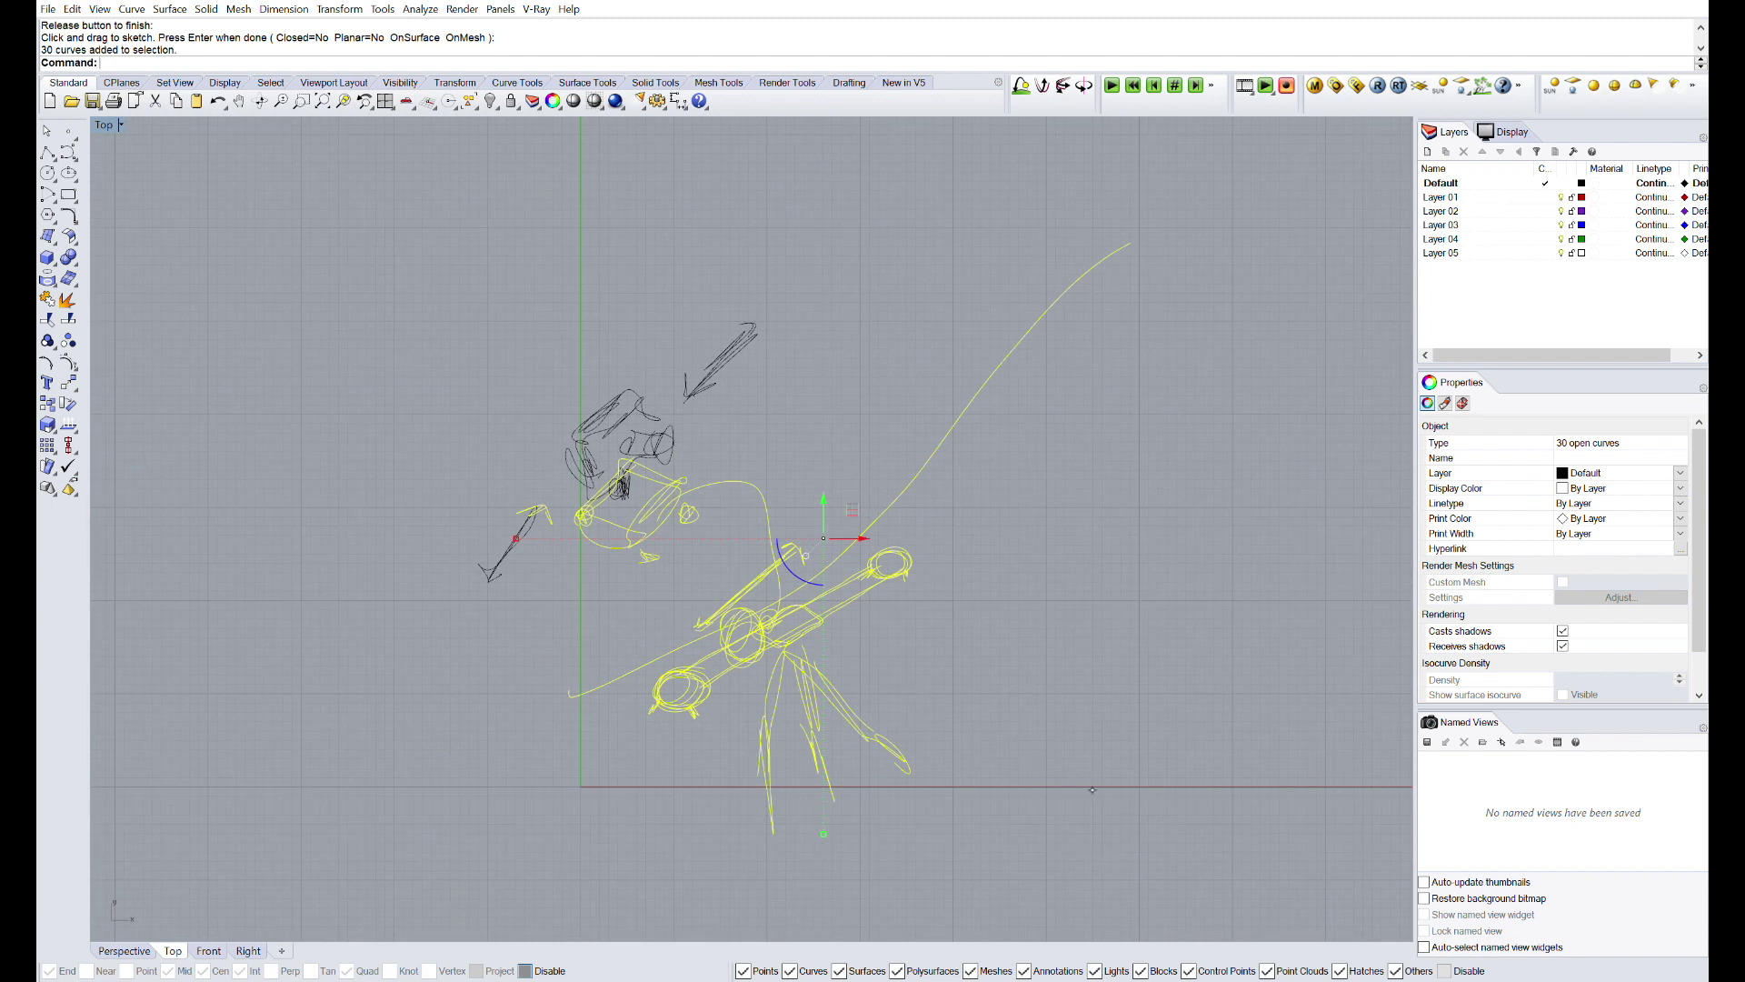
left_click_drag(1068, 859, 977, 813)
left_click_drag(543, 449, 542, 448)
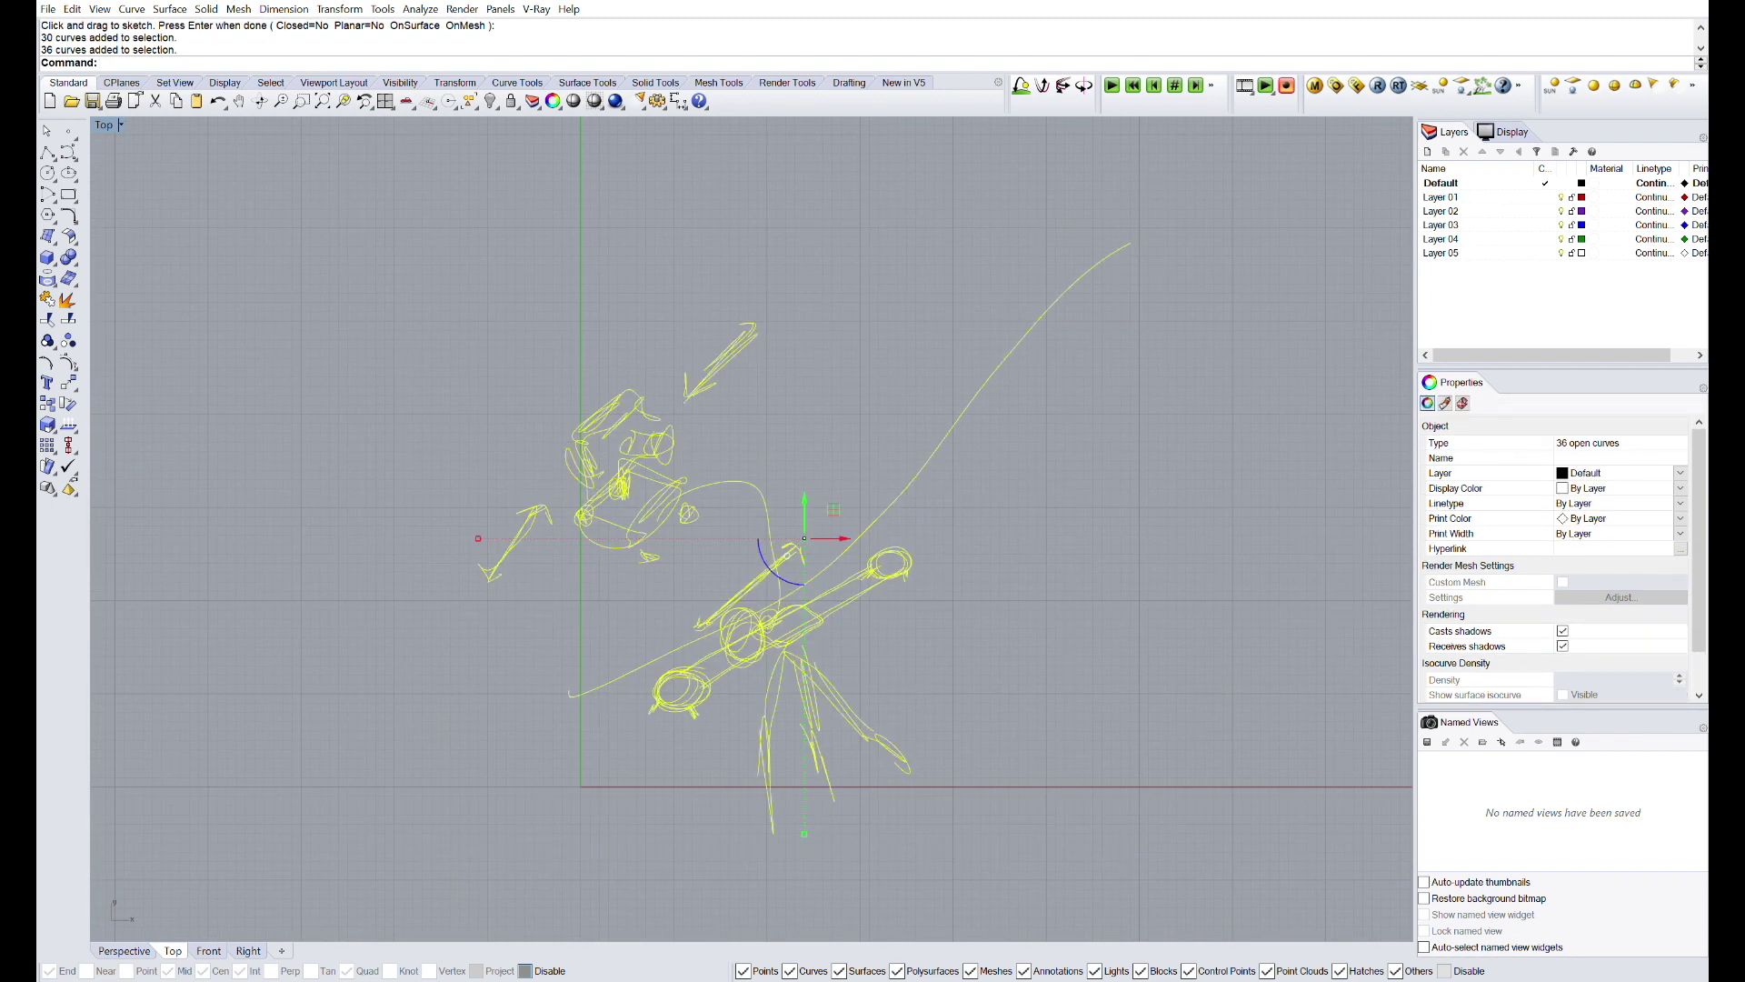
key("Delete")
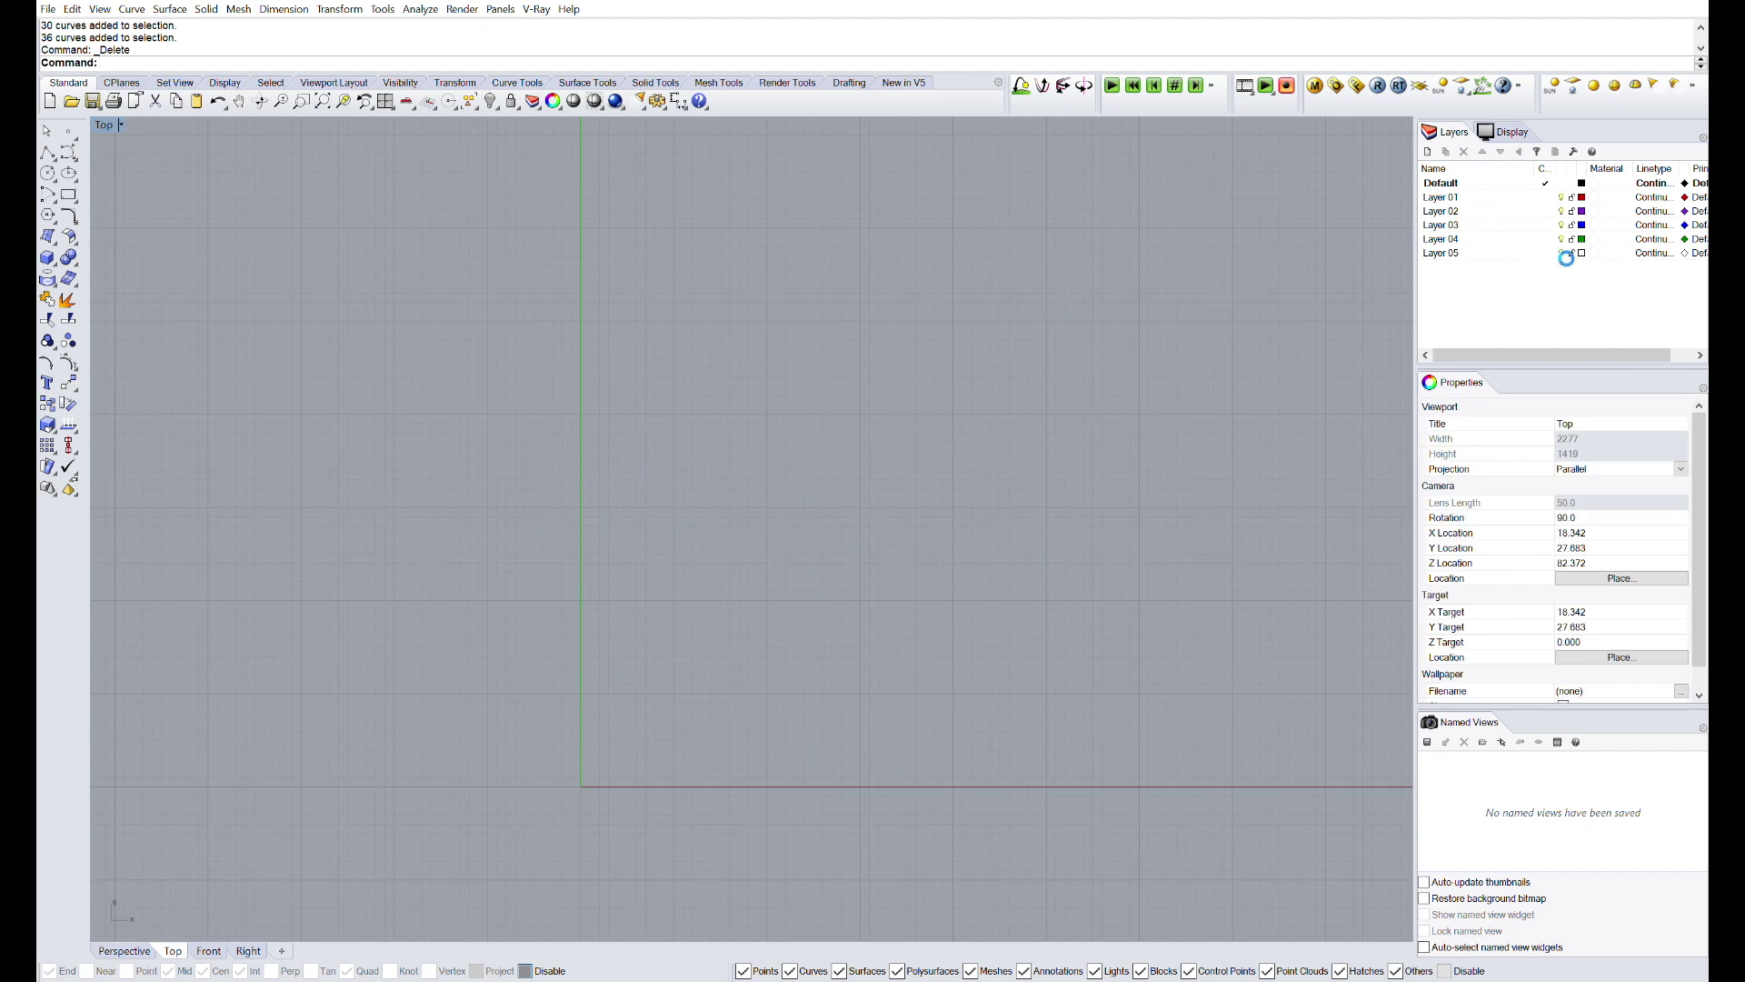
- Draw a circle with a diameter of 8.1 centred on the origin in the Right view
right_click_drag(1018, 473, 815, 412)
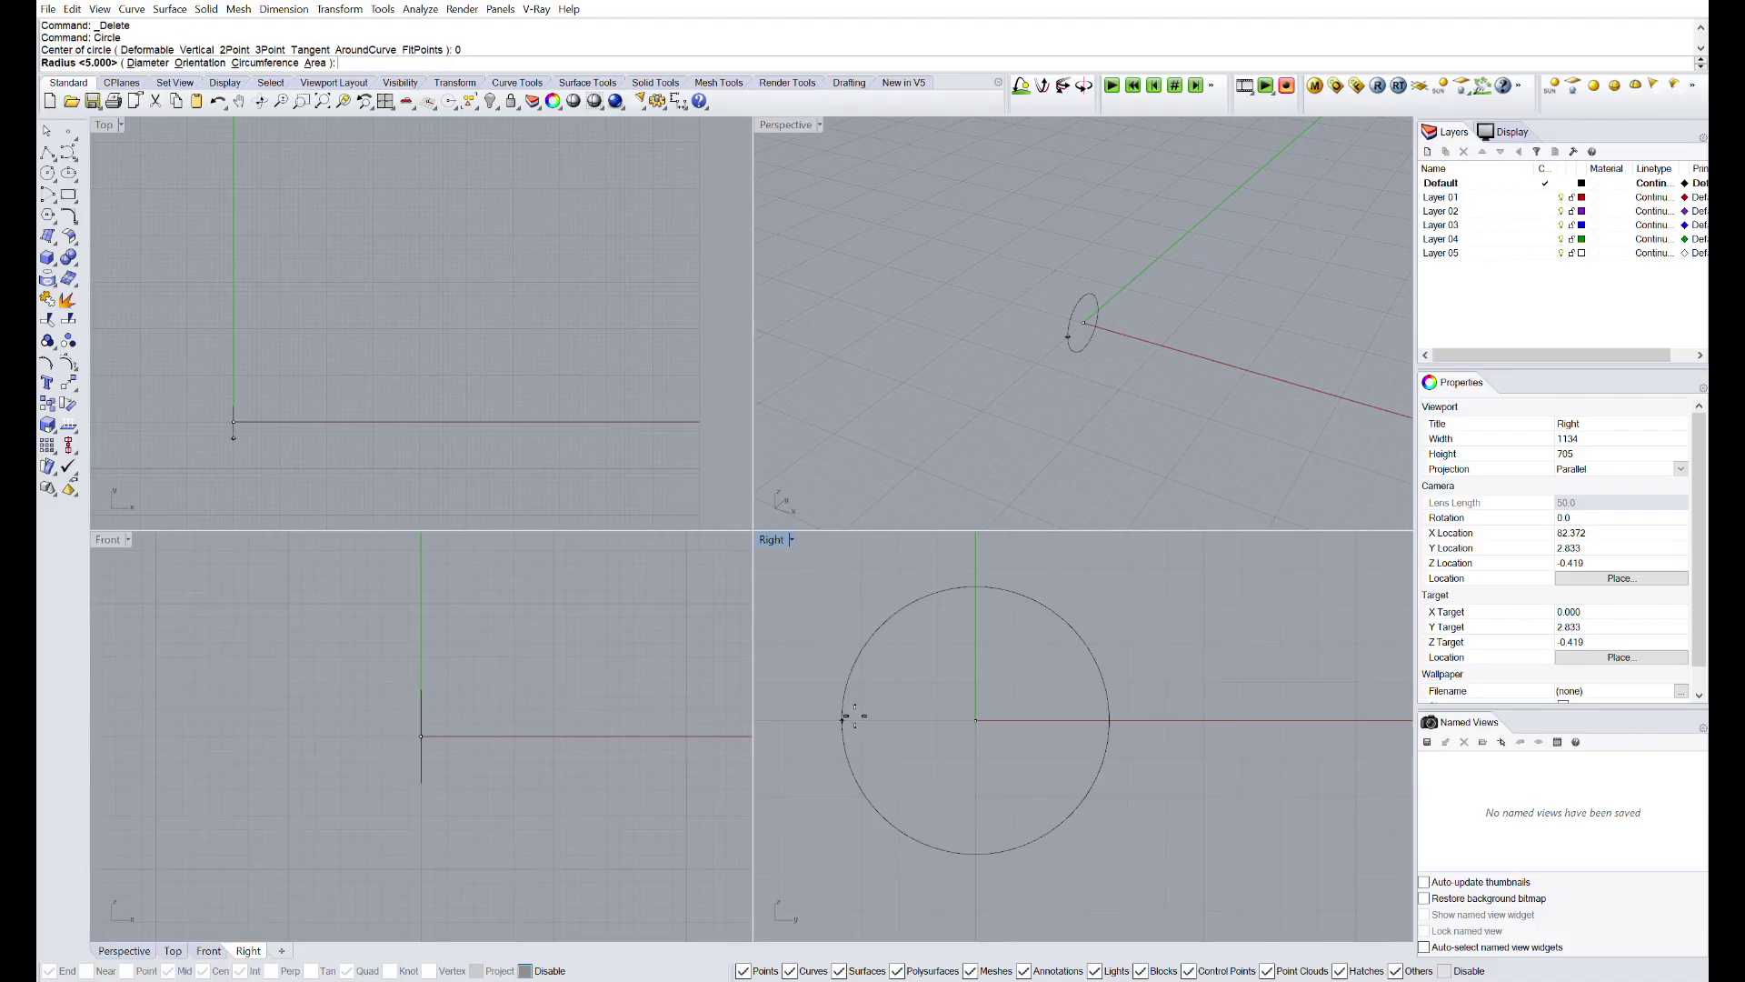
type("d")
key("Return")
type("8.1")
key("Return")
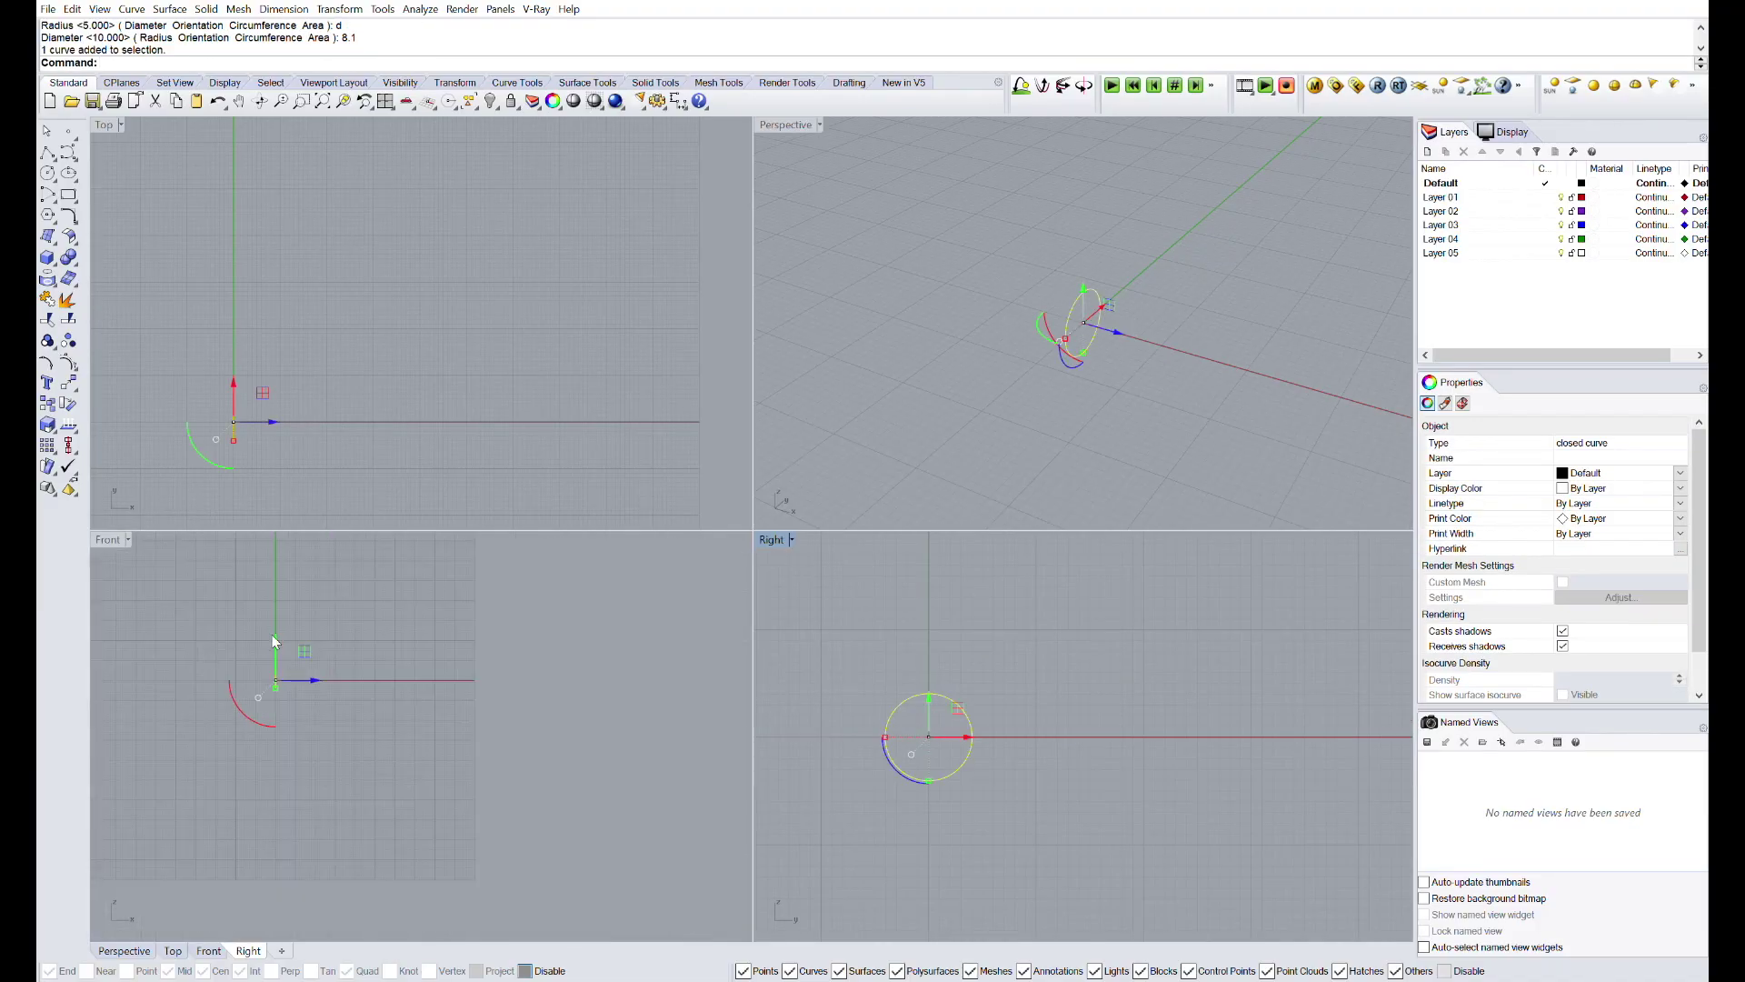
- Extrude the circle 1000 units into a solid rod and set the Perspective view to shaded display
type("ExtrudeCrv")
key("Return")
type("1000")
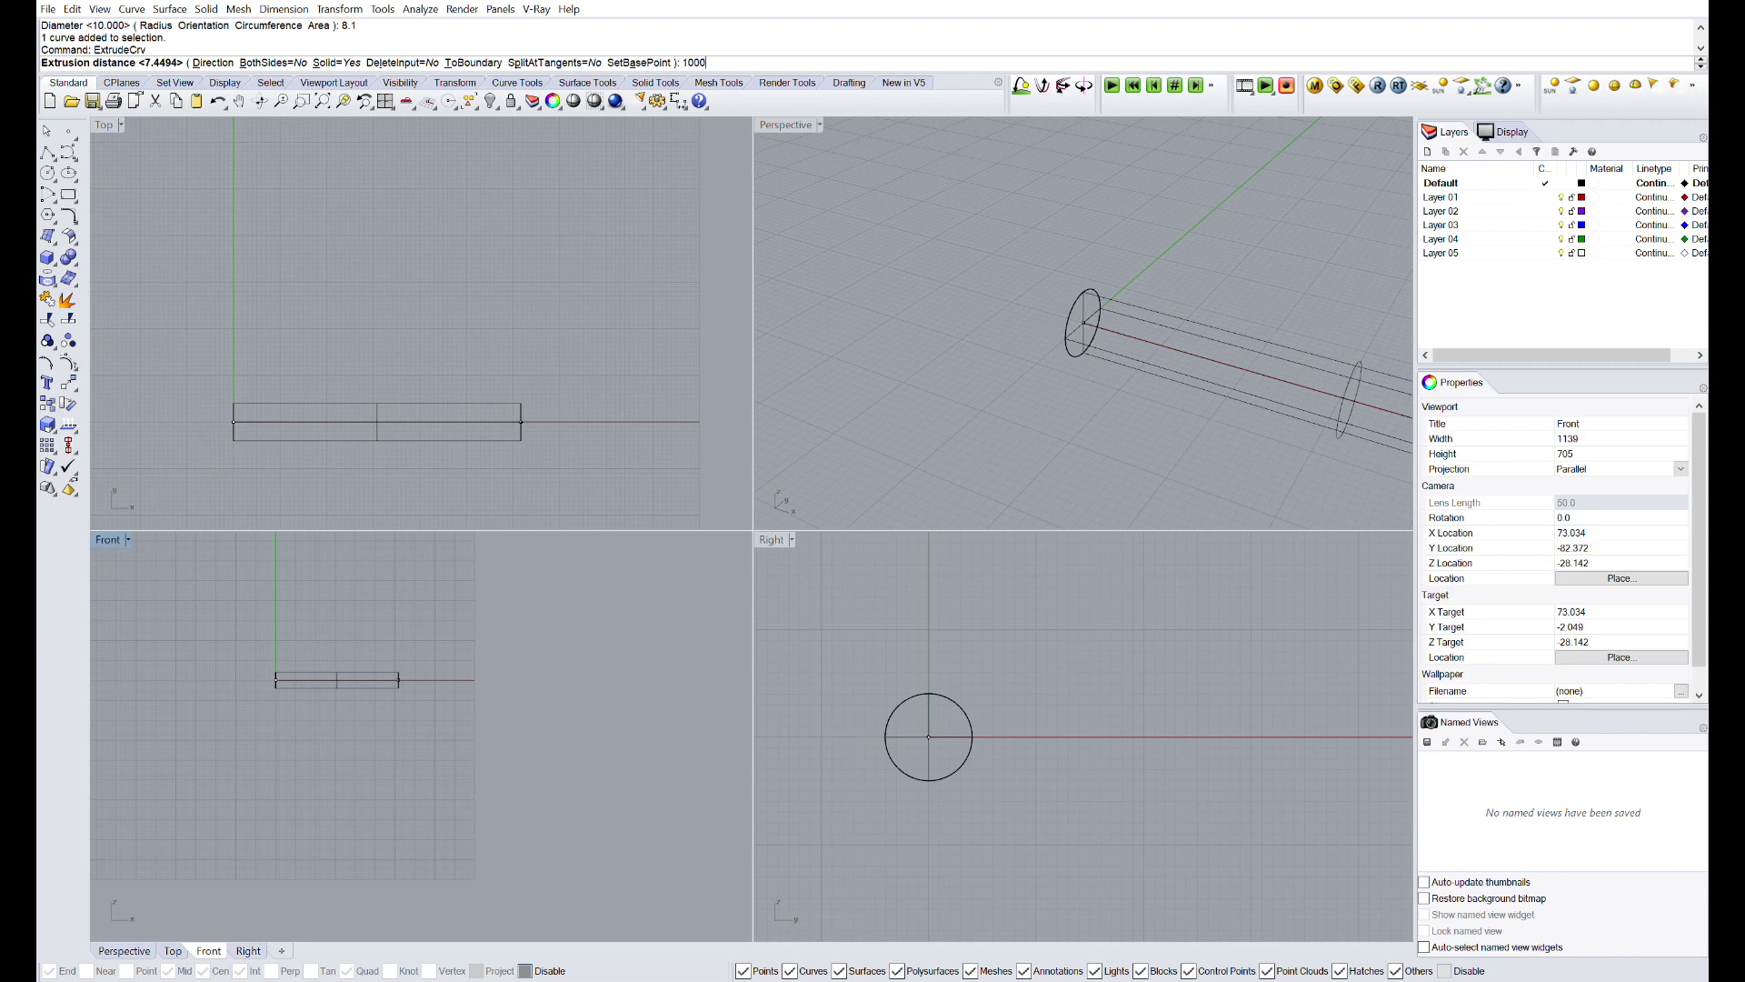
key("Return")
key("ctrl+alt+s")
scroll(857, 325, "down", 15)
right_click_drag(865, 342, 985, 285)
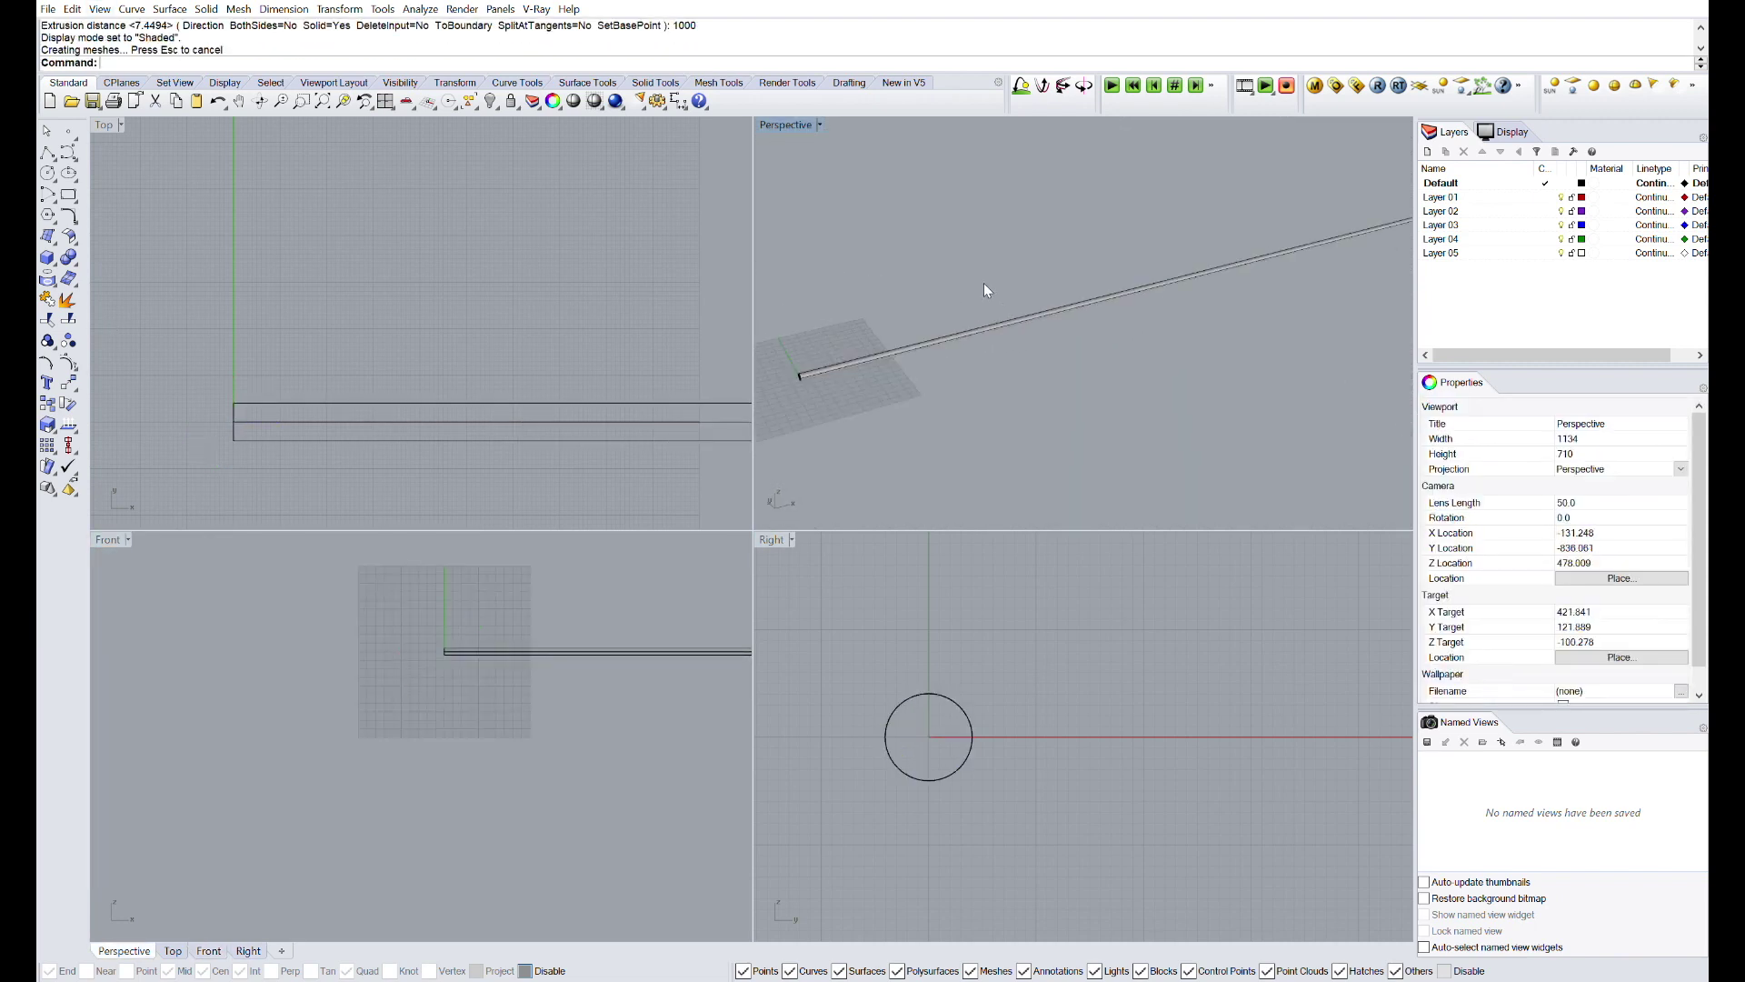
- Copy the rod sideways by 80 units in the Right view to form a parallel pair
left_click(925, 331)
scroll(925, 333, "up", 6)
scroll(994, 390, "down", 2)
right_click_drag(994, 391, 1152, 437, "shift")
scroll(894, 666, "down", 10)
type("Copy")
key("Return")
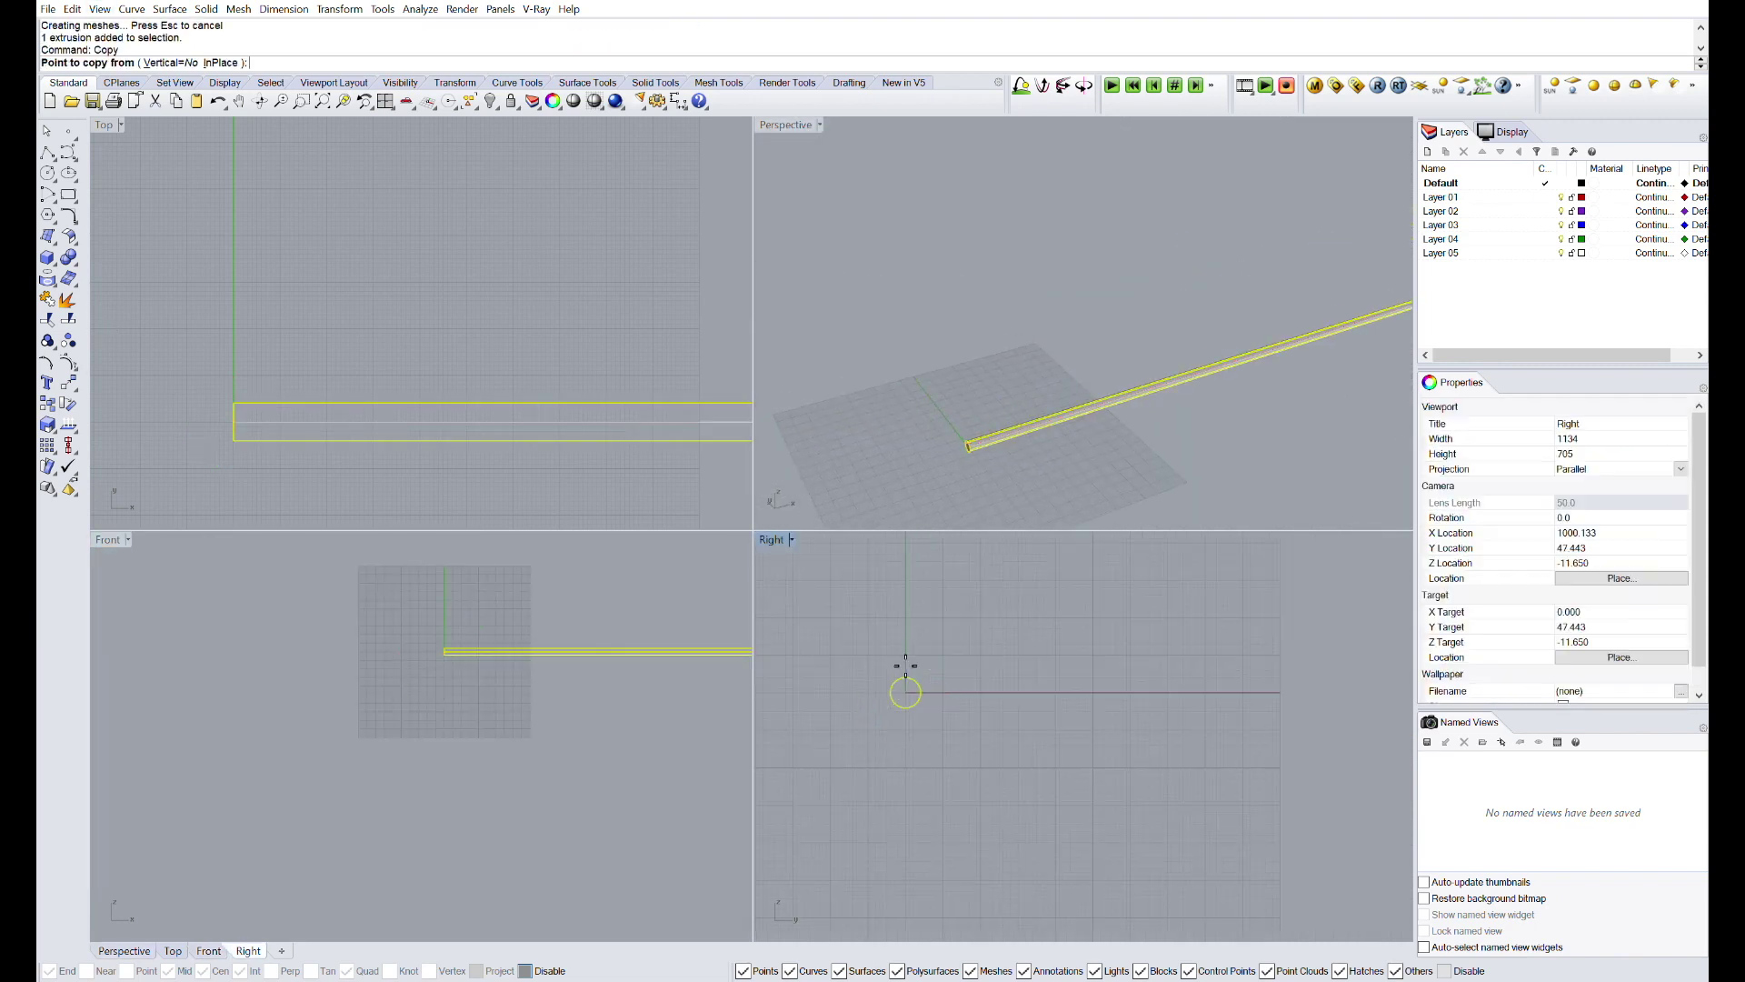
left_click(912, 756)
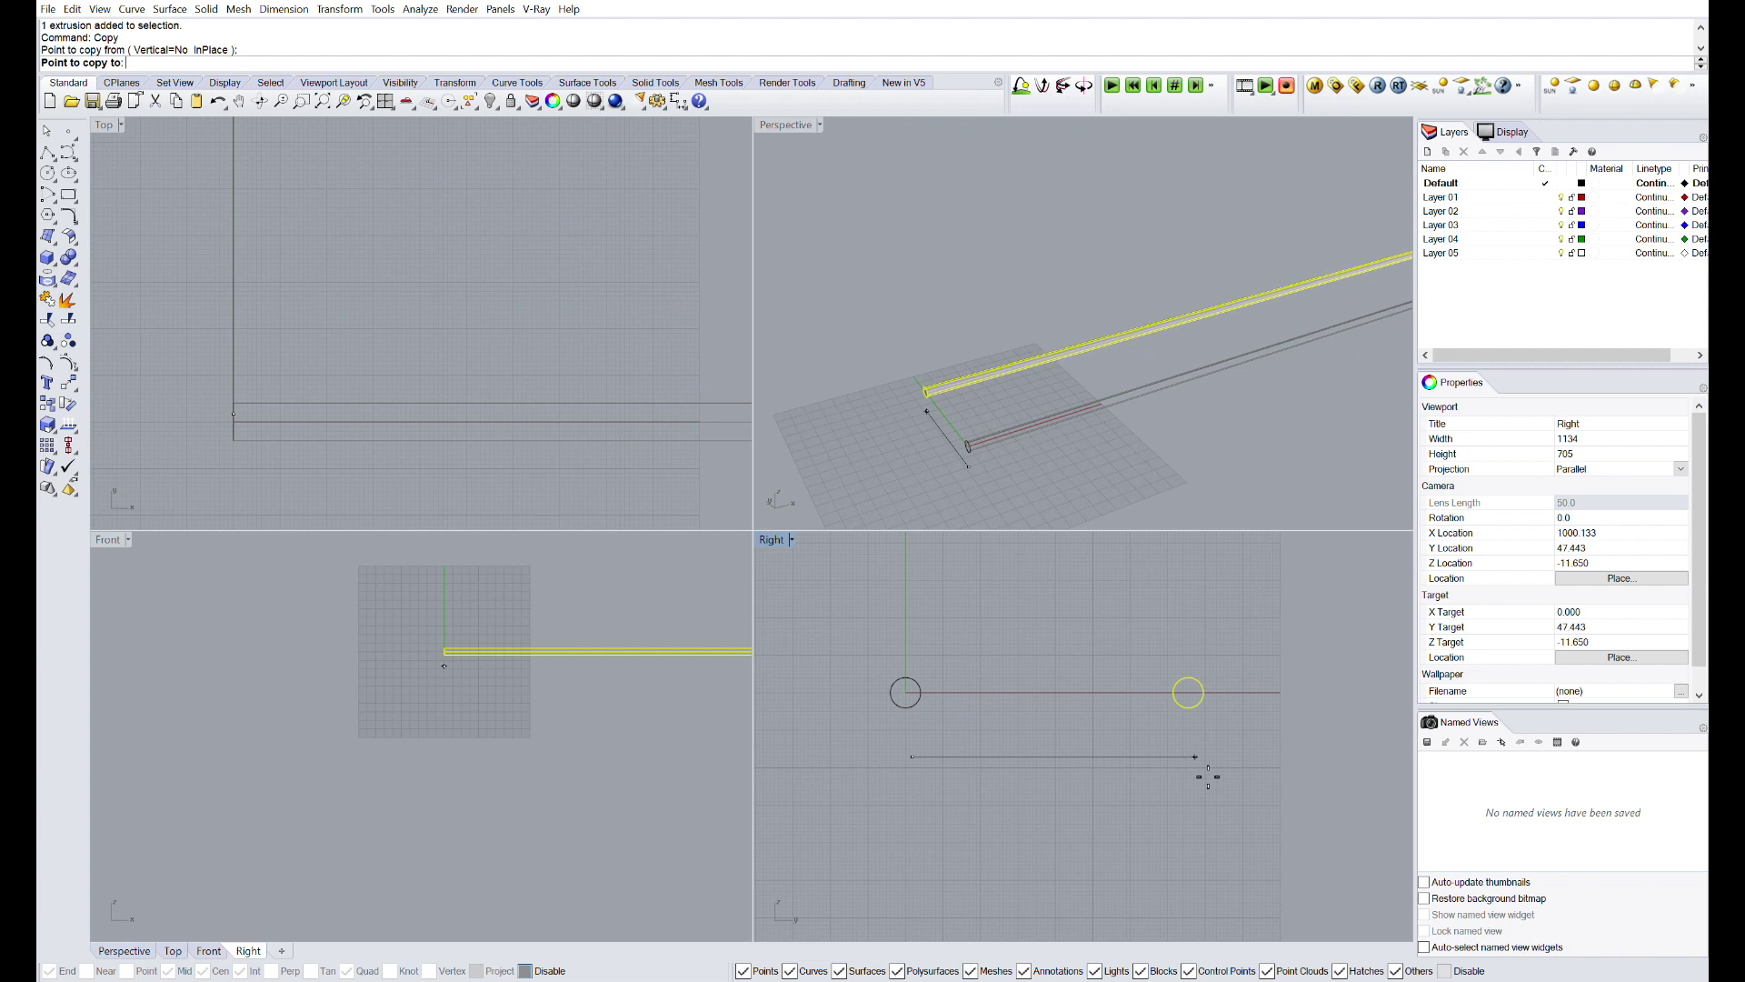
key("Return")
left_click(1237, 753)
key("Escape")
key("Escape")
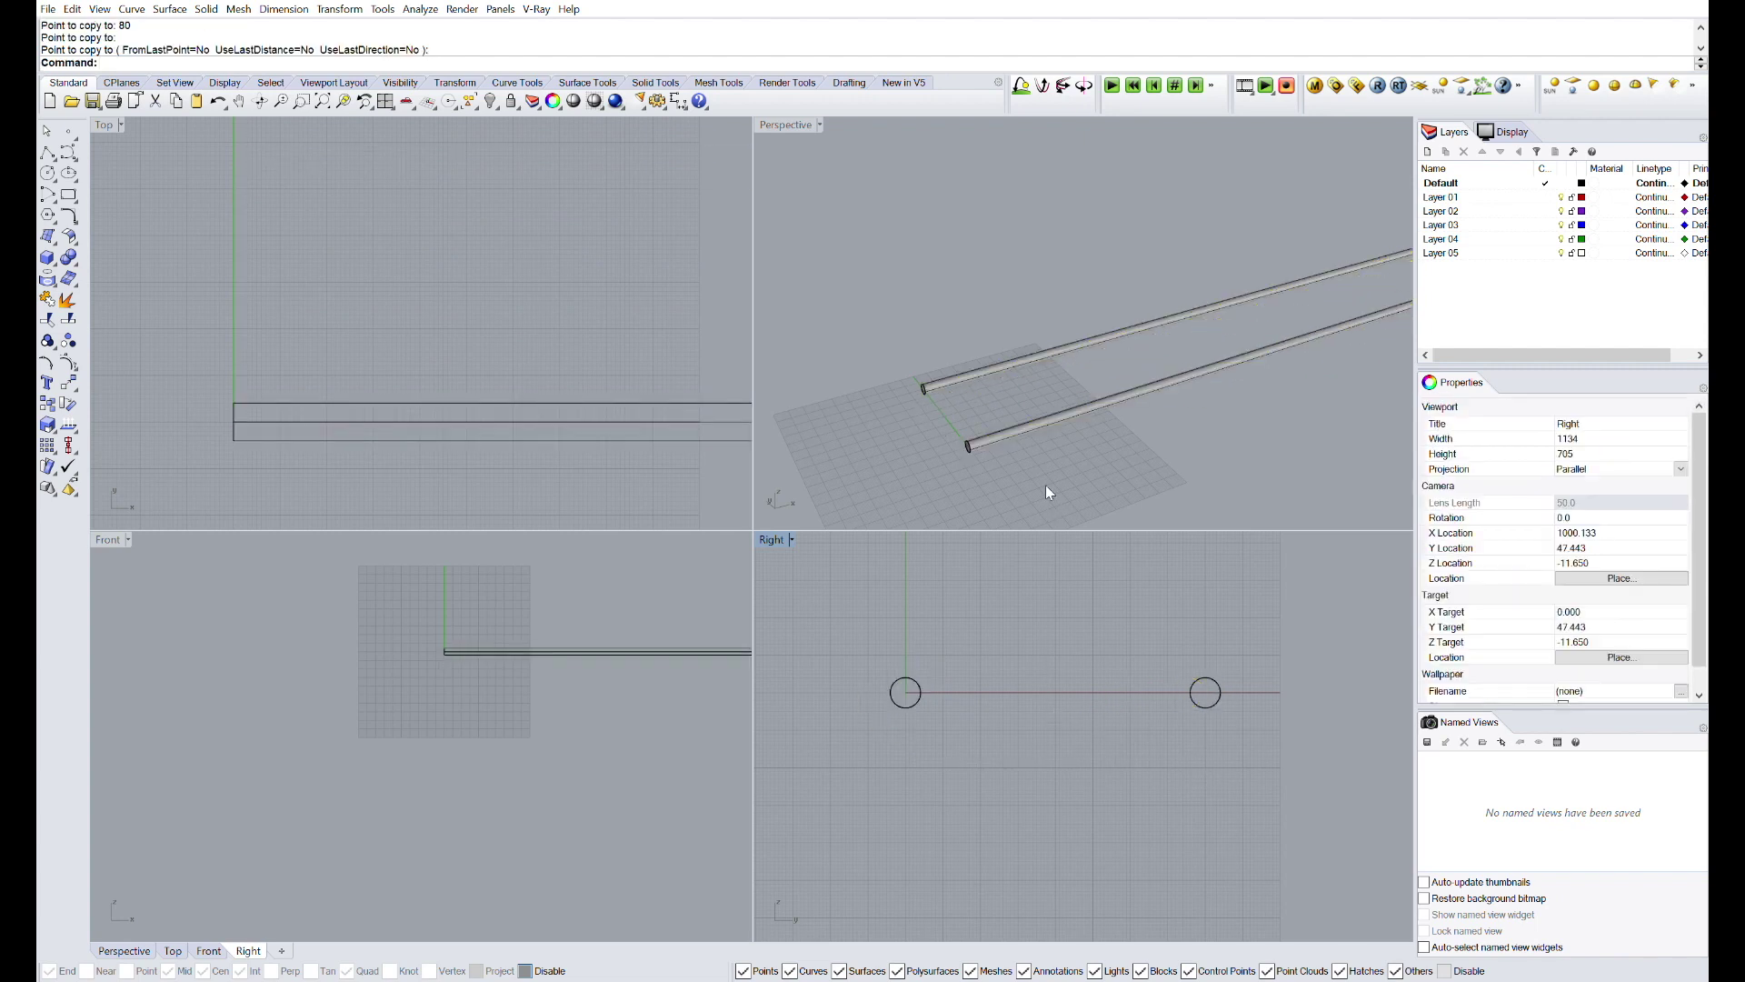
- Maximize the Perspective view and examine both rods along their full length
scroll(1044, 487, "down", 6)
right_click_drag(1044, 487, 966, 328)
double_click(785, 125)
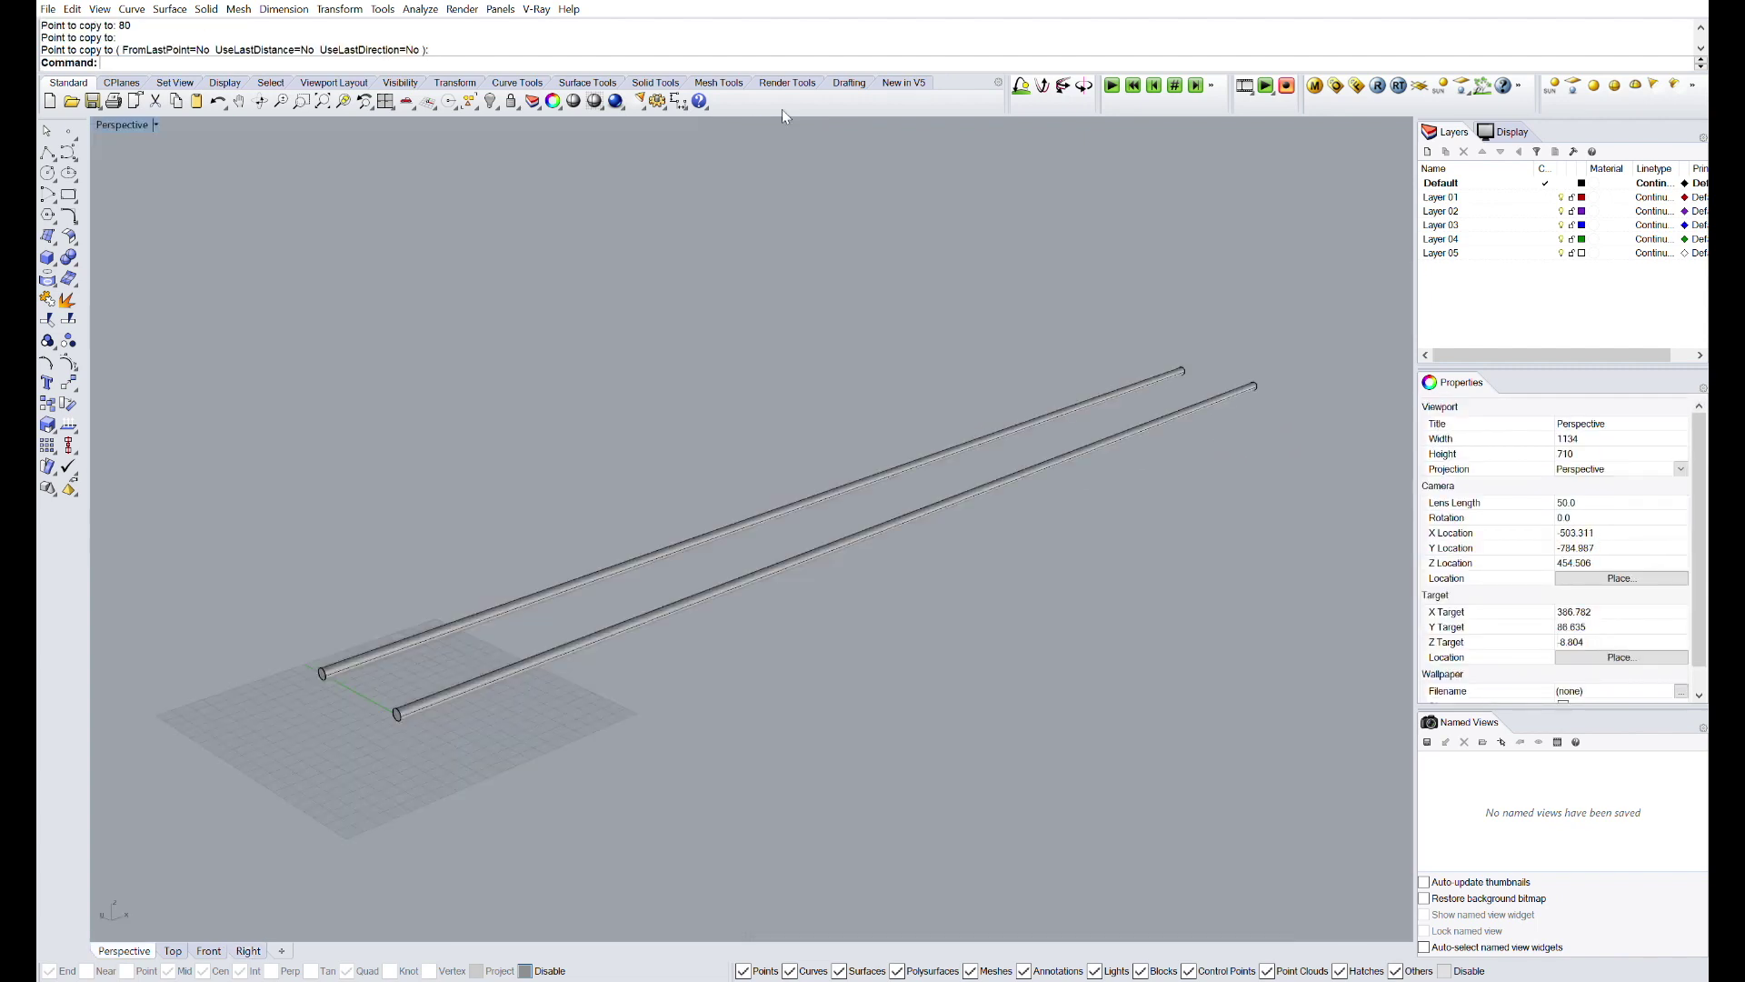
scroll(818, 327, "down", 1)
right_click_drag(845, 374, 830, 398)
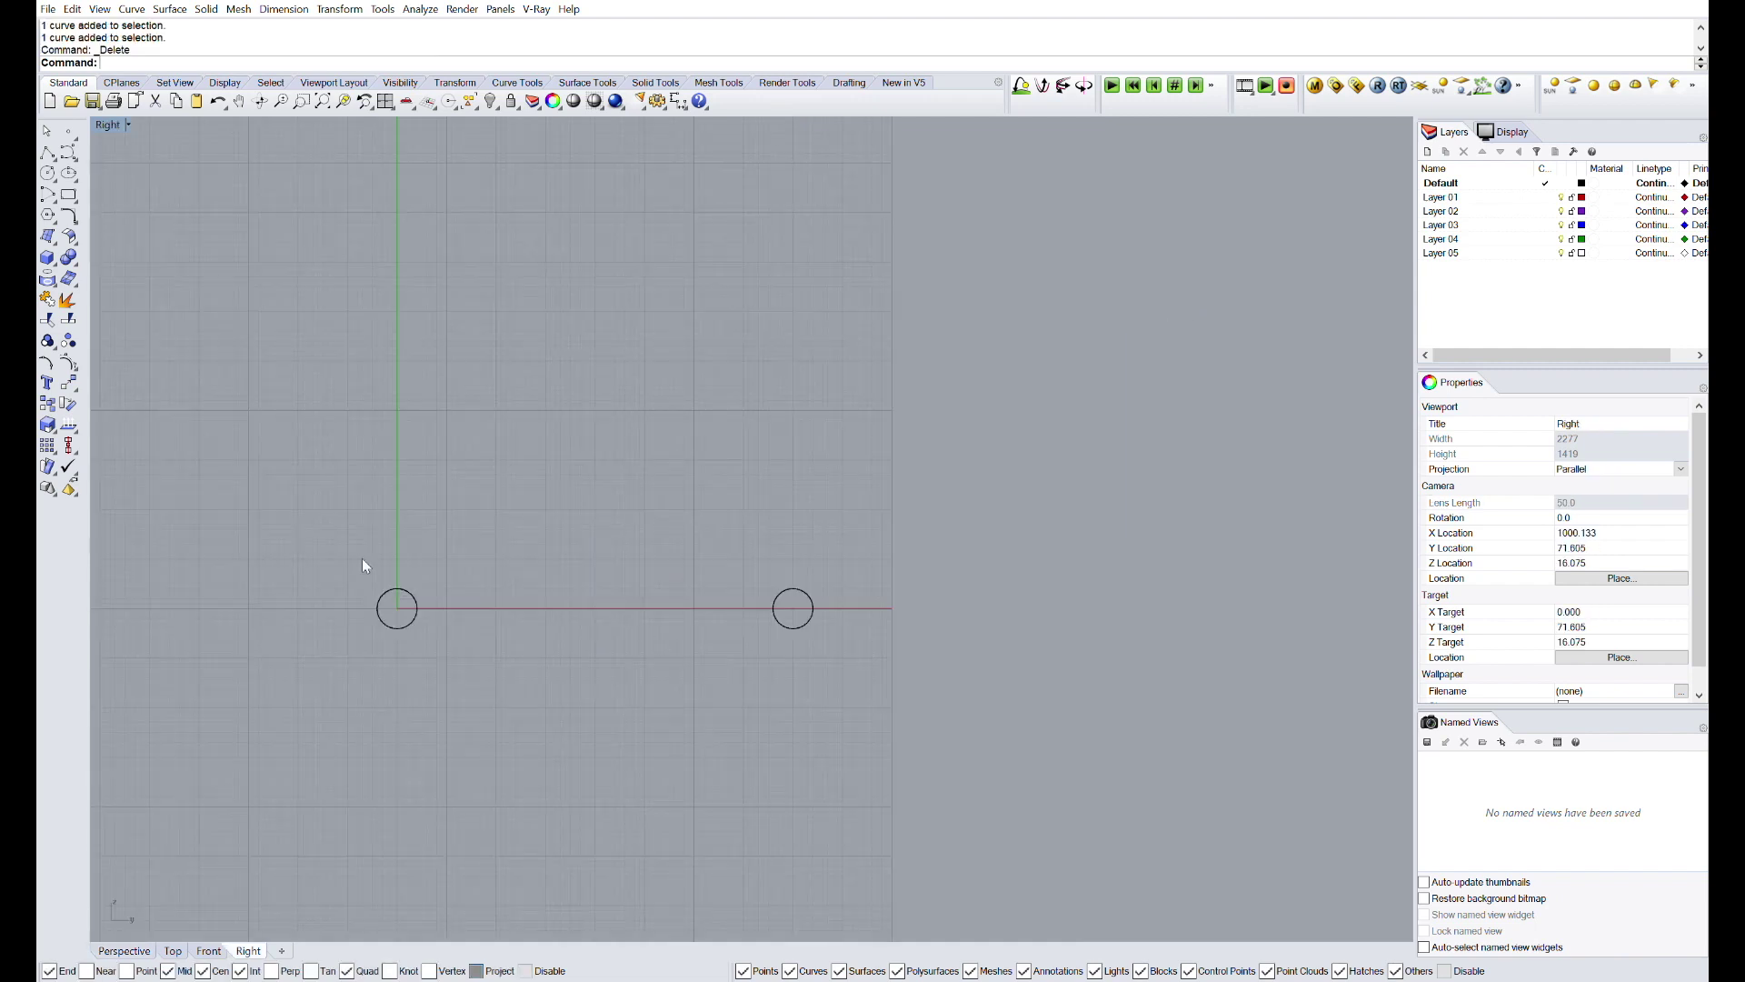
- Draw a rectangle from the rods' centre line downward across both rods, and start a larger rectangle around them in the Right view
type("Rectangle")
key("Return")
left_click(360, 609)
left_click(859, 692)
key("Return")
left_click(333, 566)
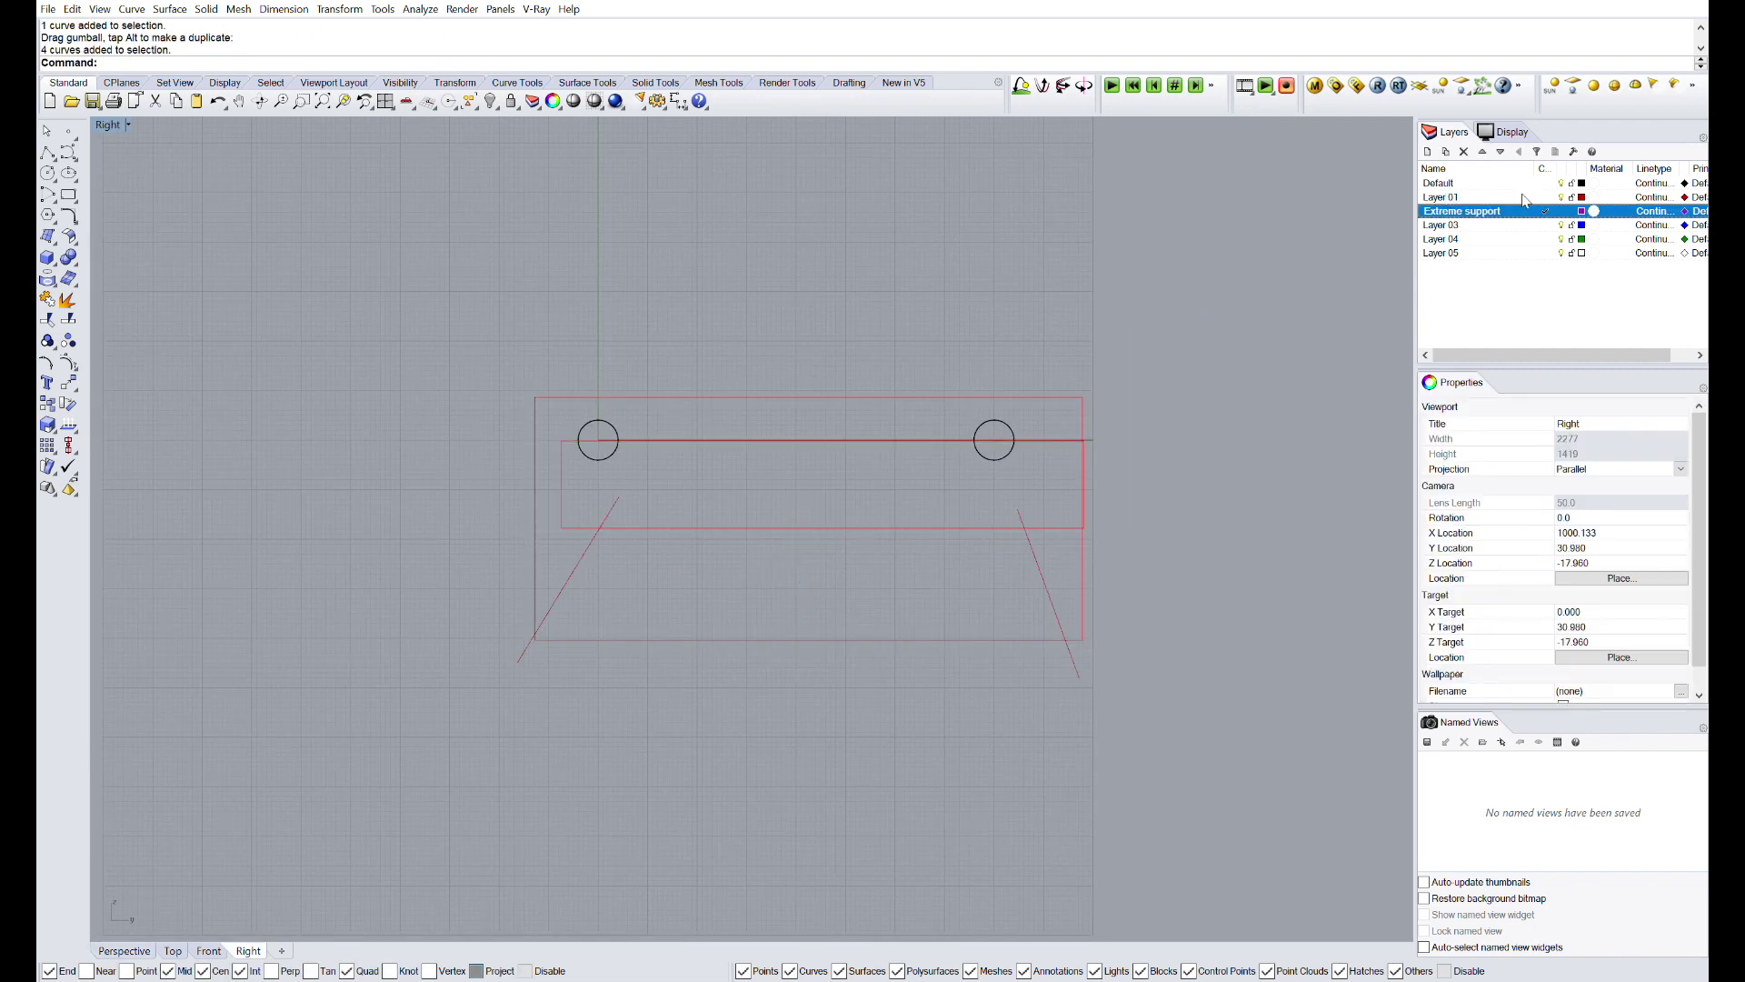
- Lock Layer 01, which holds the red guide curves
left_click(1571, 197)
right_click_drag(716, 345, 685, 314)
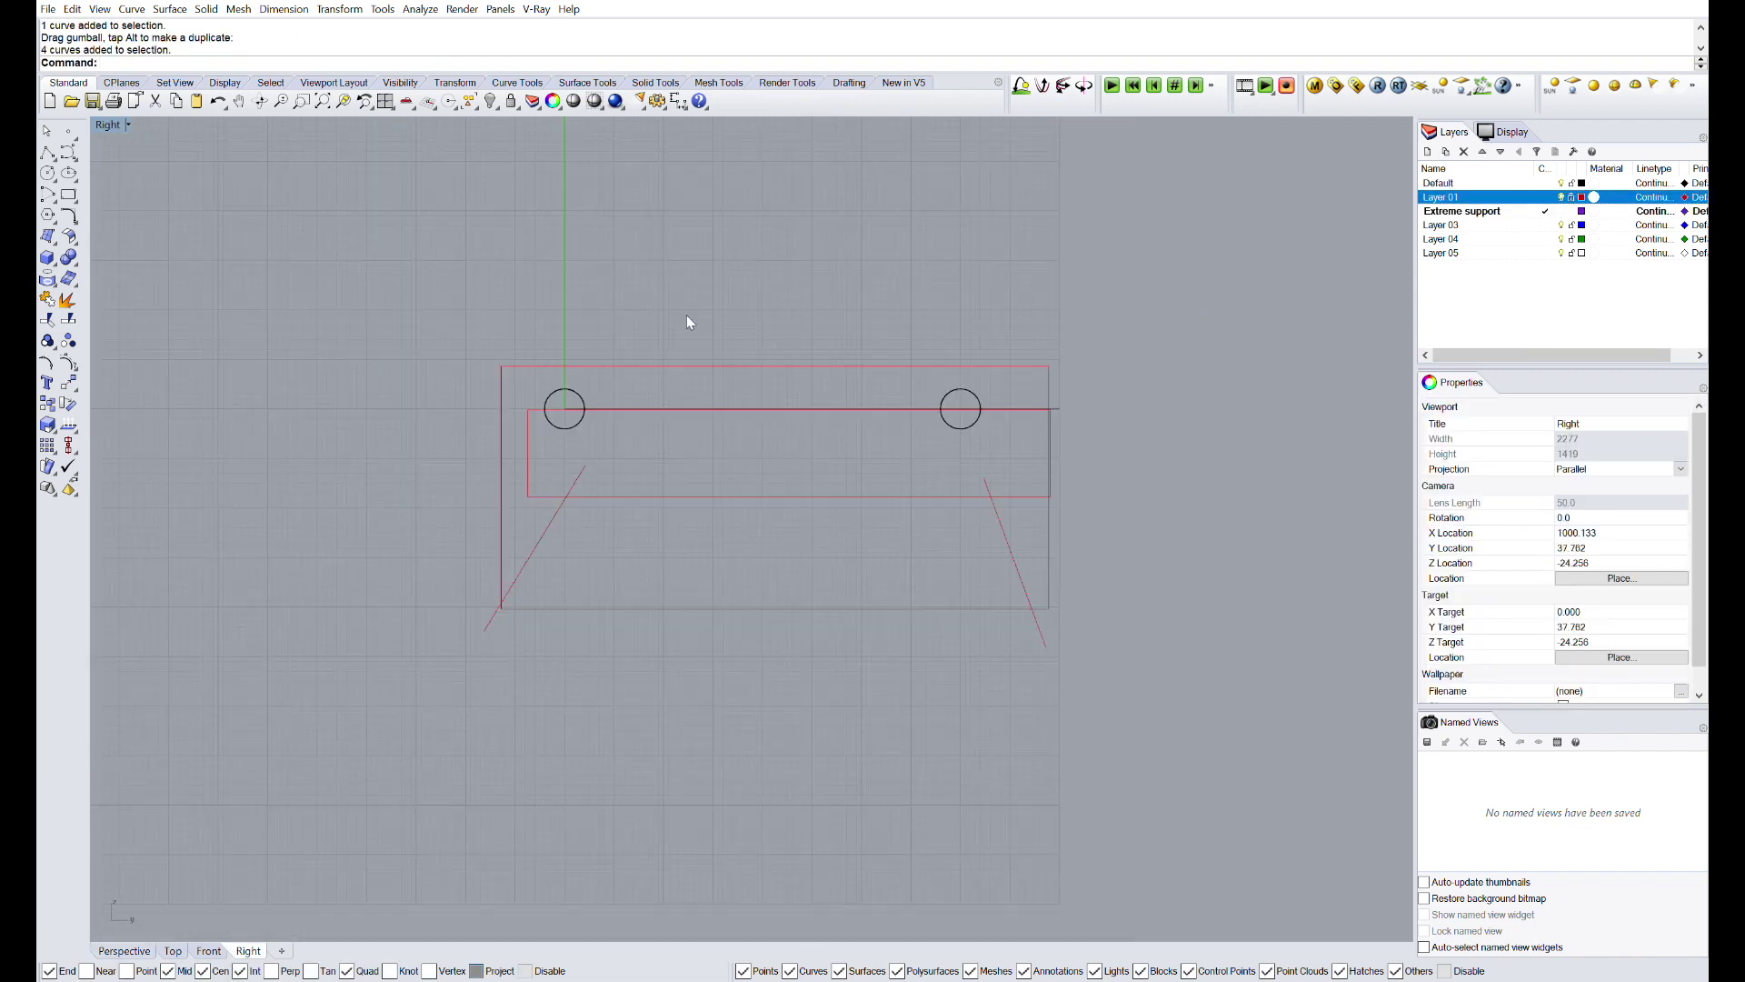
- Draw a rectangle around the left rod, reaching just past the centre line, and add a circle centred on that rod
scroll(686, 363, "up", 2)
scroll(603, 600, "down", 5)
scroll(746, 467, "up", 3)
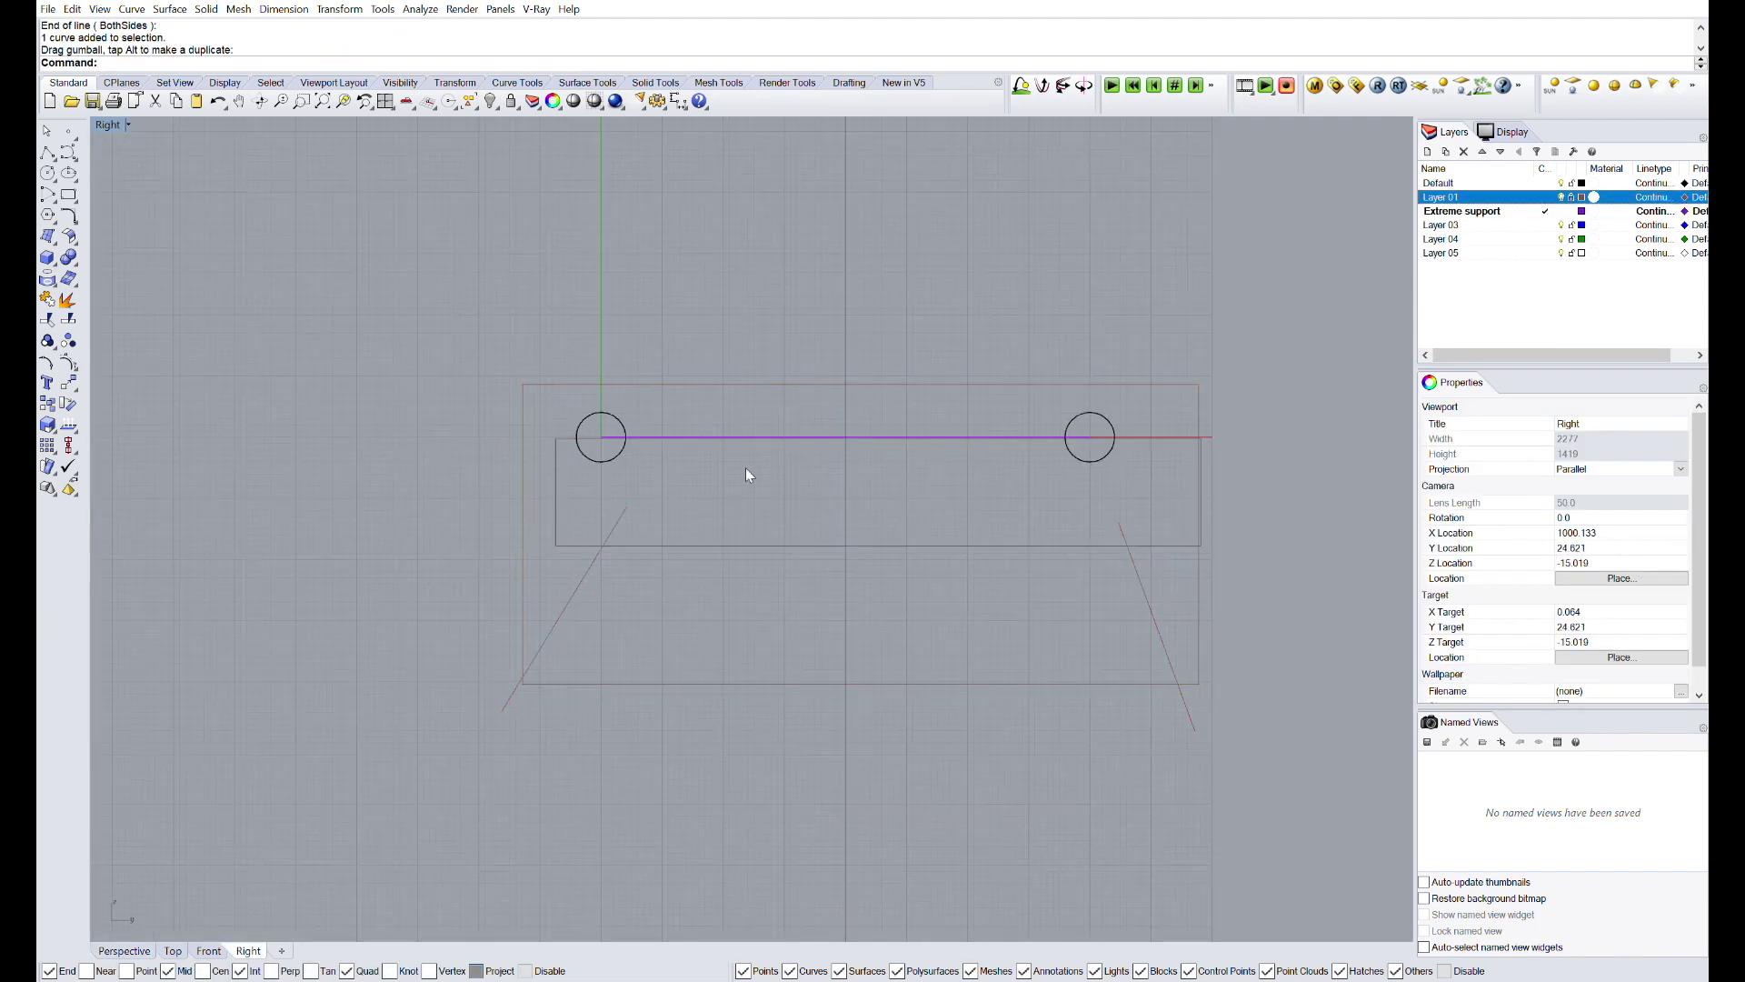
type("Rectangle")
key("Return")
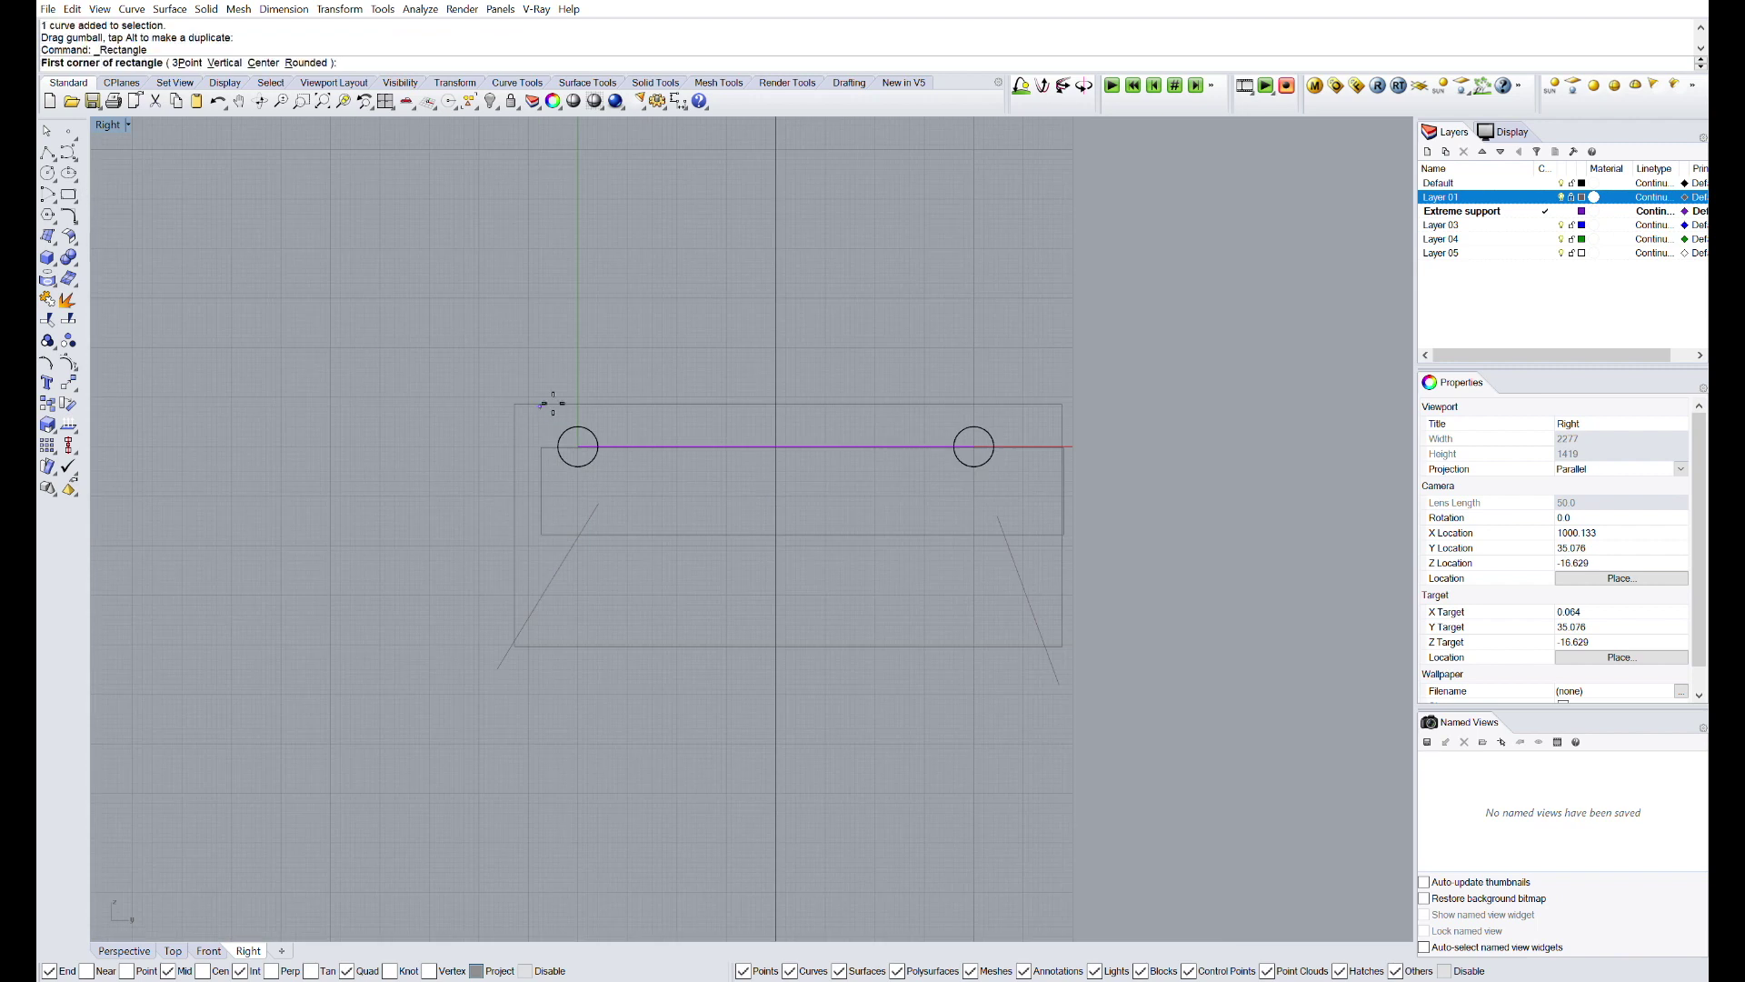
left_click(549, 401)
left_click(683, 516)
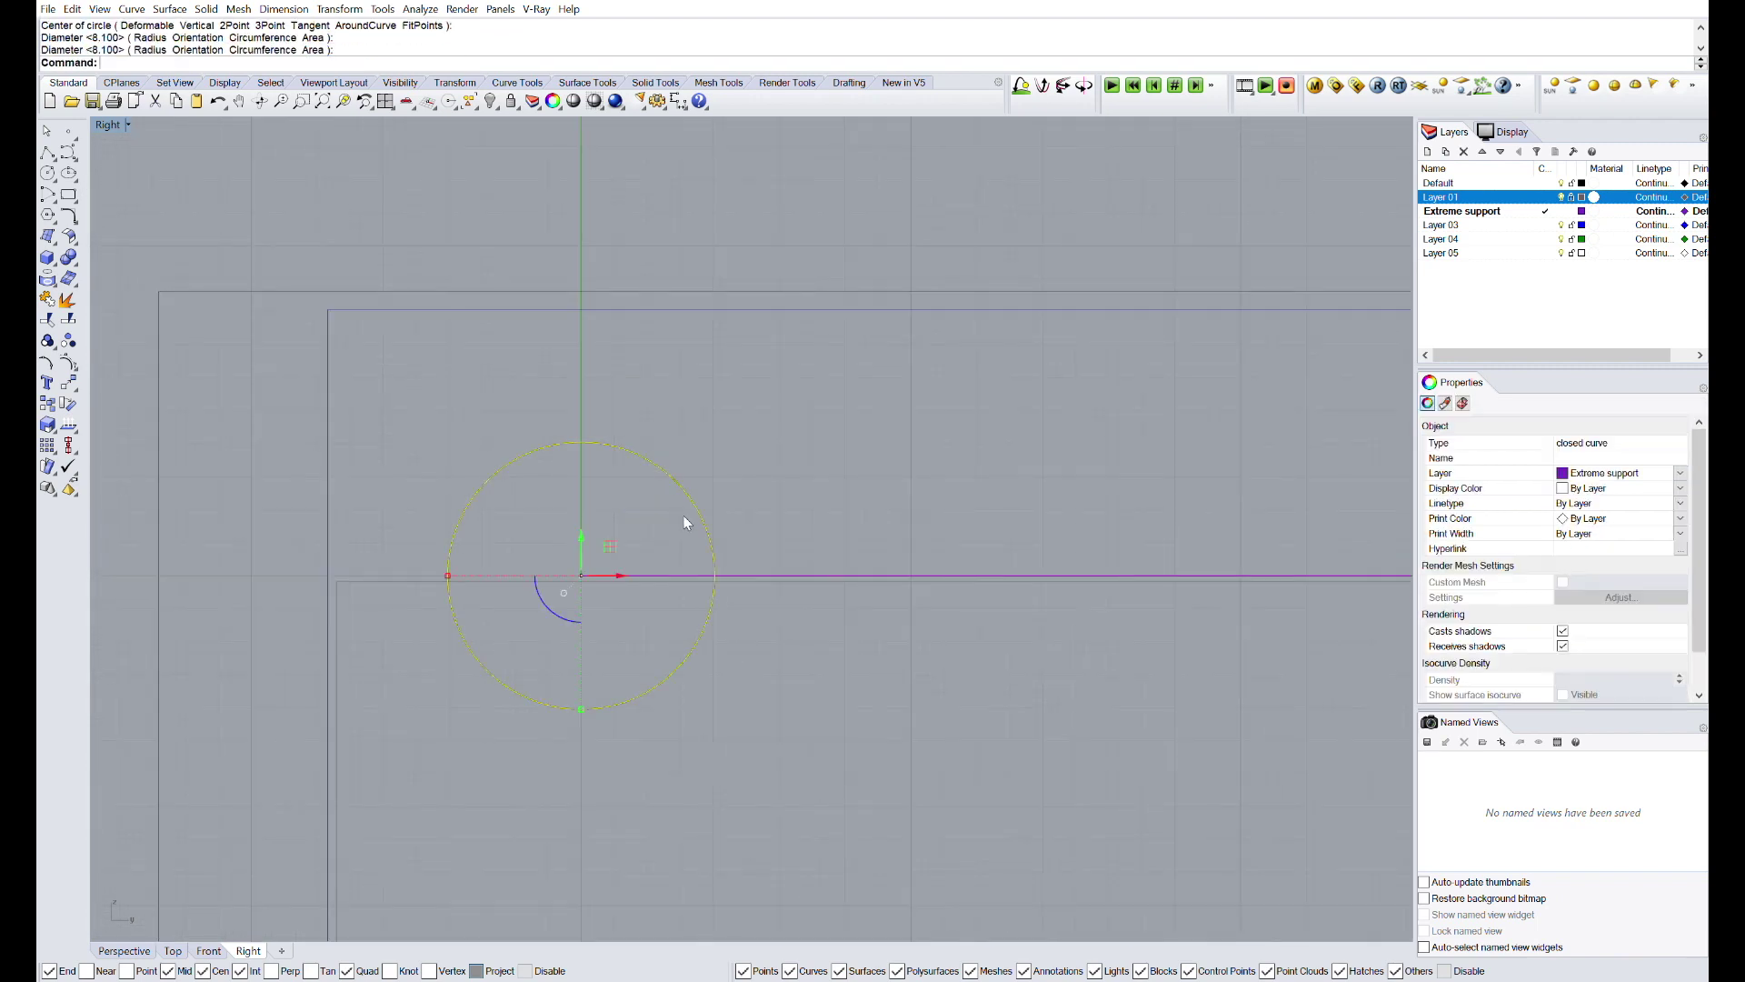
- Offset the left rod's circle outward by 0.4 for clearance, and offset the resulting circle by 5 for the outer ring
type("Offset")
key("Return")
left_click(696, 529)
key("Delete")
scroll(682, 391, "down", 4)
scroll(684, 346, "down", 4)
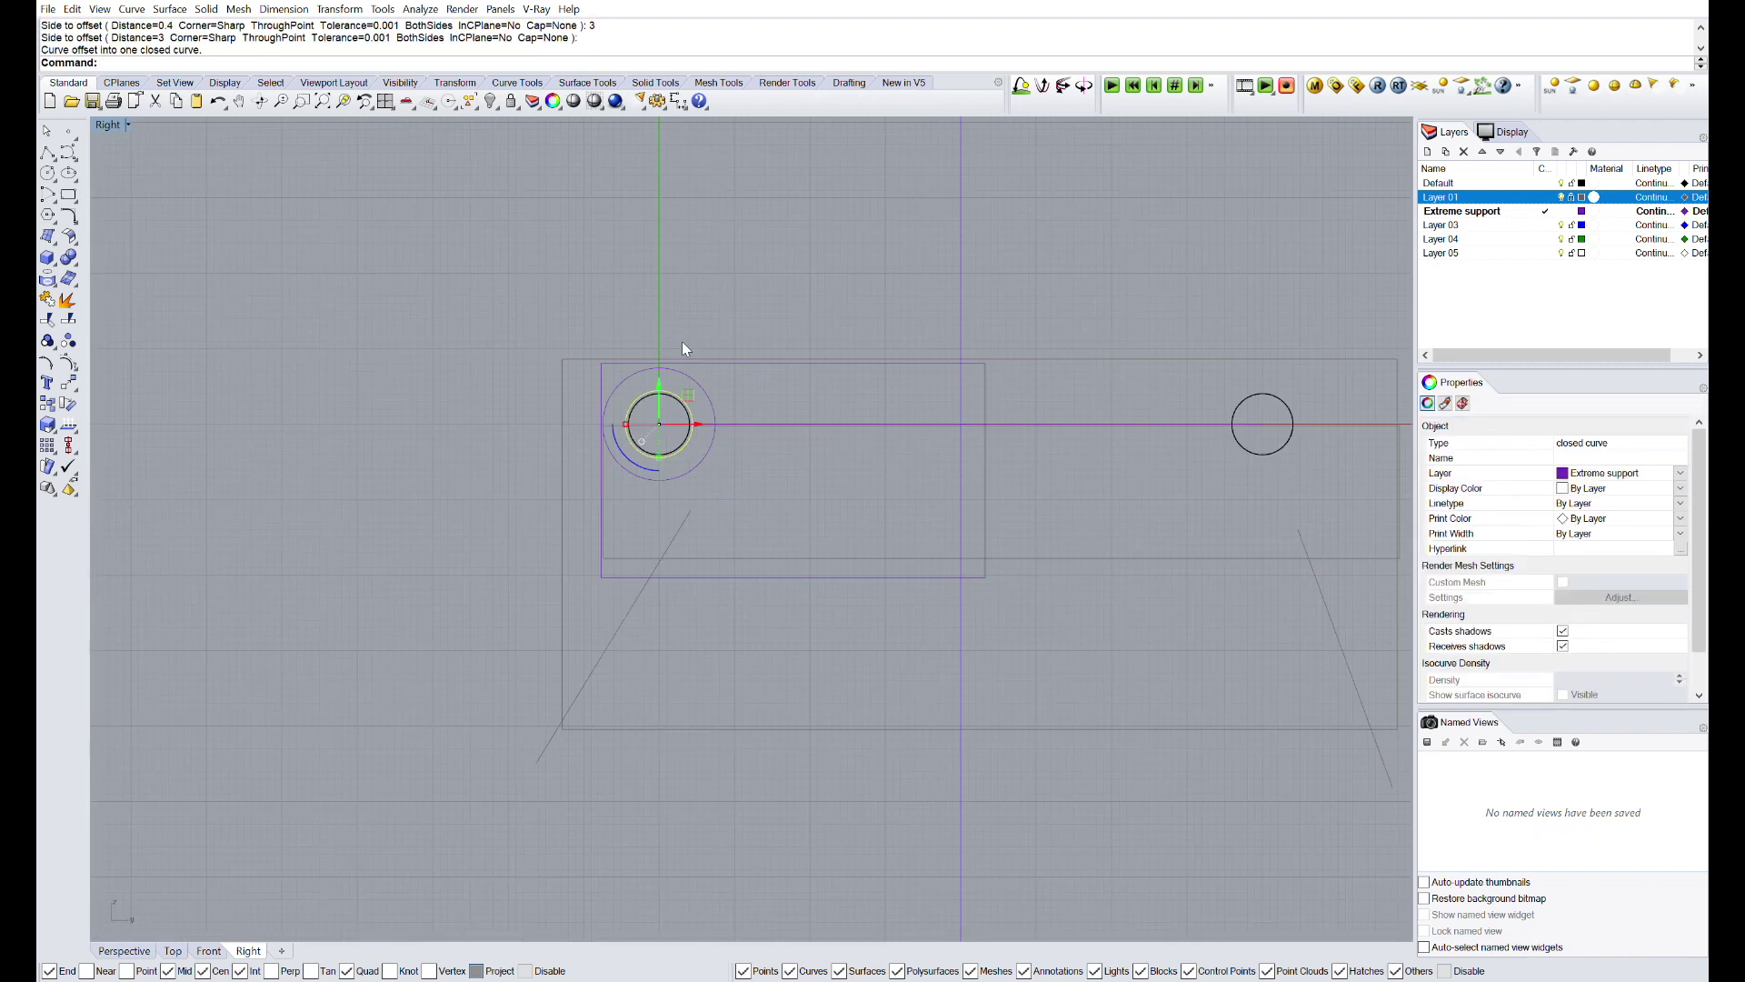
scroll(727, 229, "up", 4)
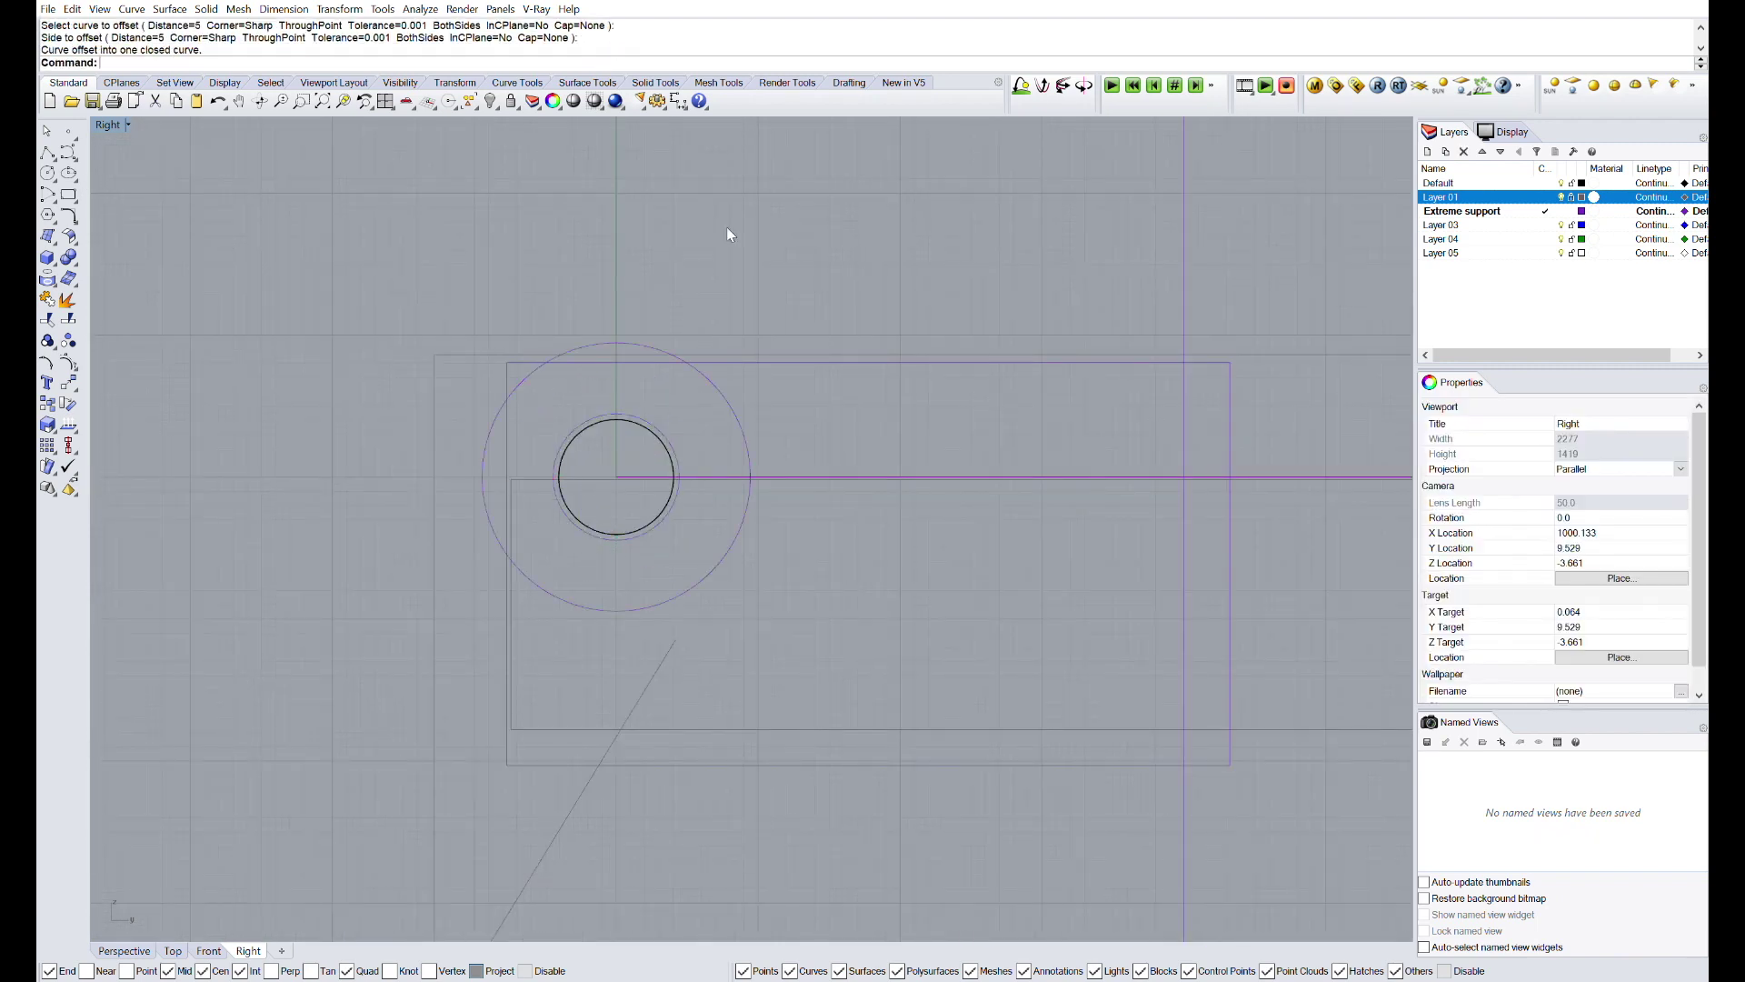
- Draw a circle of about 120 diameter above the rods on the centre line, and move it slightly below the rods' axis line
scroll(679, 531, "down", 5)
left_click(47, 173)
left_click(506, 156)
left_click(654, 265)
left_click(569, 487)
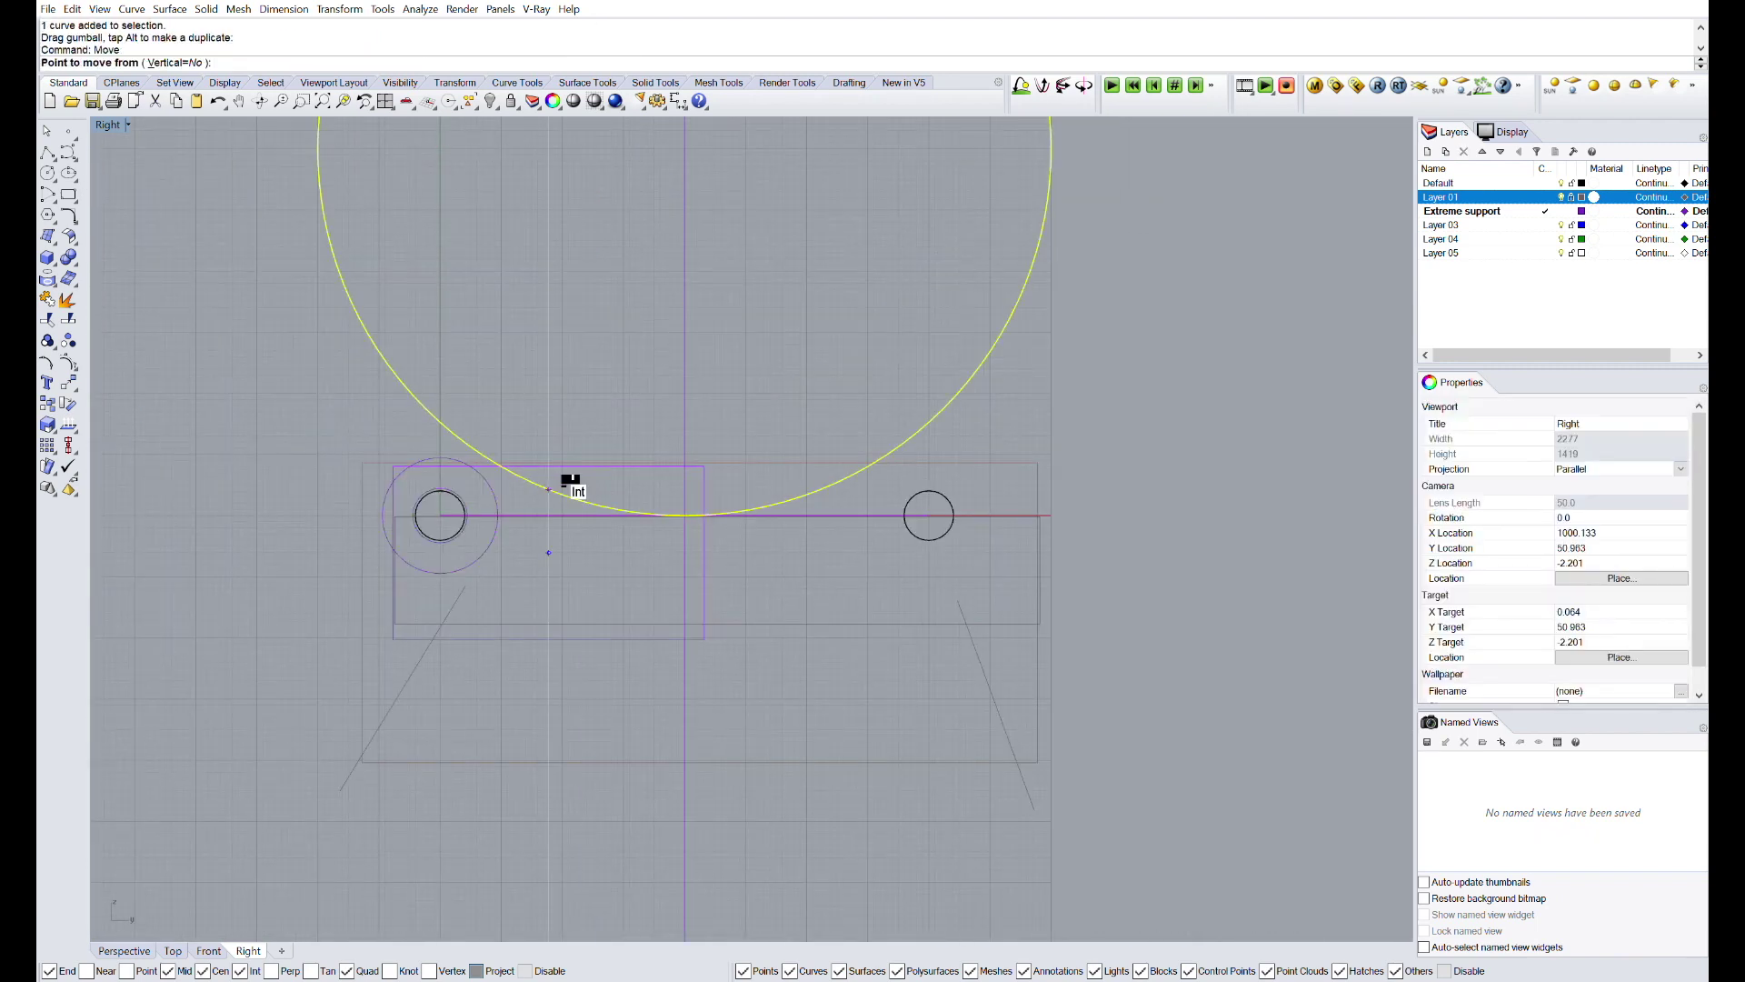
type("m")
key("Return")
left_click(698, 284)
scroll(636, 286, "down", 8)
left_click_drag(755, 209, 755, 224)
left_click(760, 205)
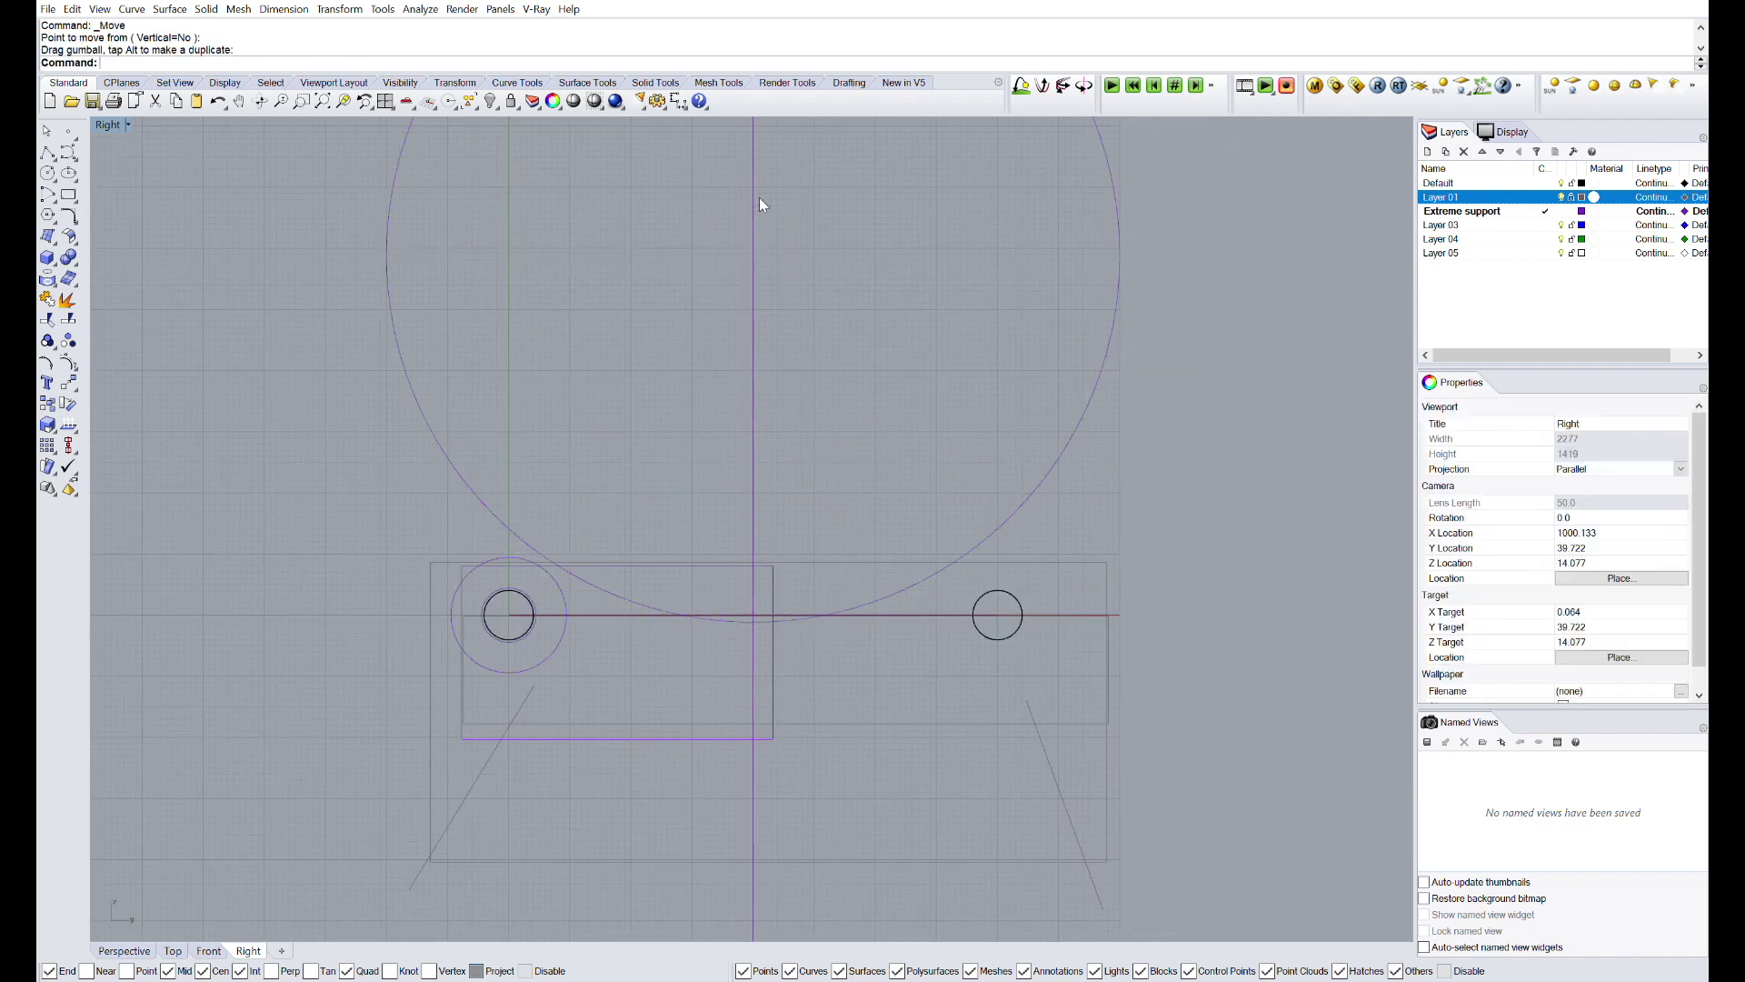
- Draw a line tangent to both the left rod's outer ring and the large upper circle
scroll(542, 638, "up", 8)
type("Line")
key("Return")
left_click(495, 445)
left_click(630, 506)
left_click(560, 479)
- Trim the large circle to the arc between the tangent line and the centre line, and join the arc to the line
scroll(558, 492, "down", 4)
type("Trim")
key("Return")
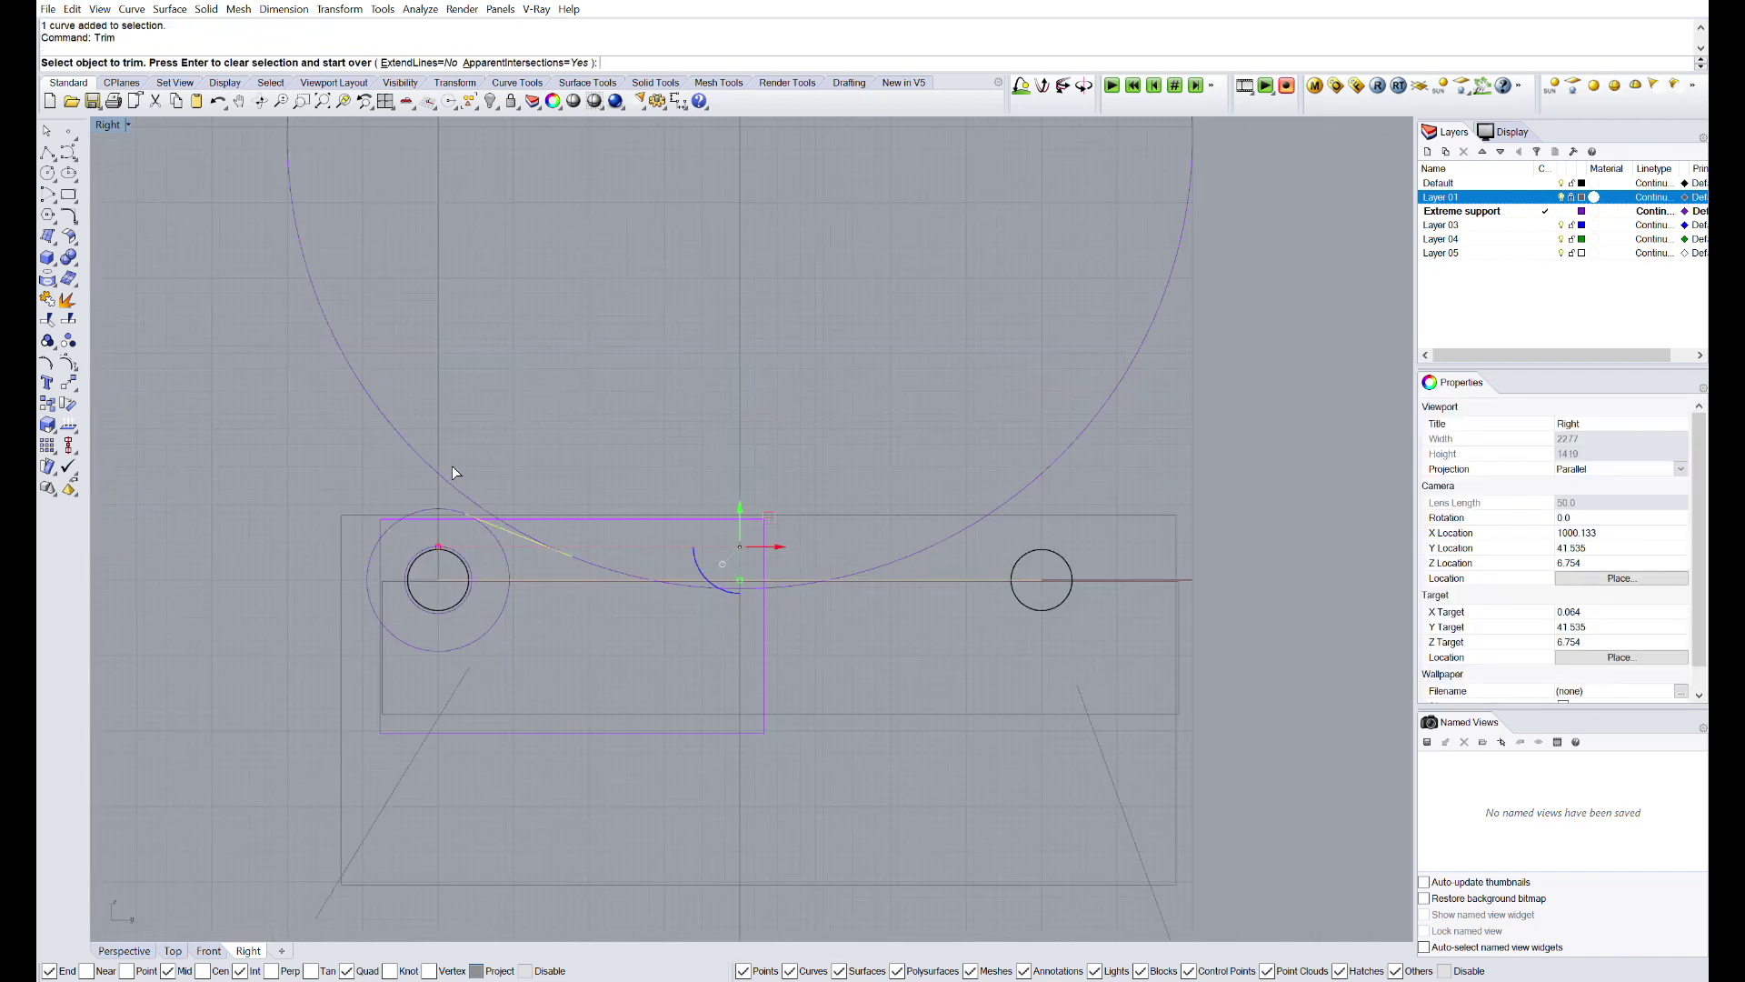
left_click(450, 466)
left_click(986, 628)
scroll(825, 686, "down", 5)
type("Join")
key("Return")
right_click_drag(826, 684, 661, 524)
- Draw a line tangent to the outer ring's left side, slanting down to the right past the guide line
left_click(553, 428)
scroll(552, 454, "up", 6)
type("Line")
key("Return")
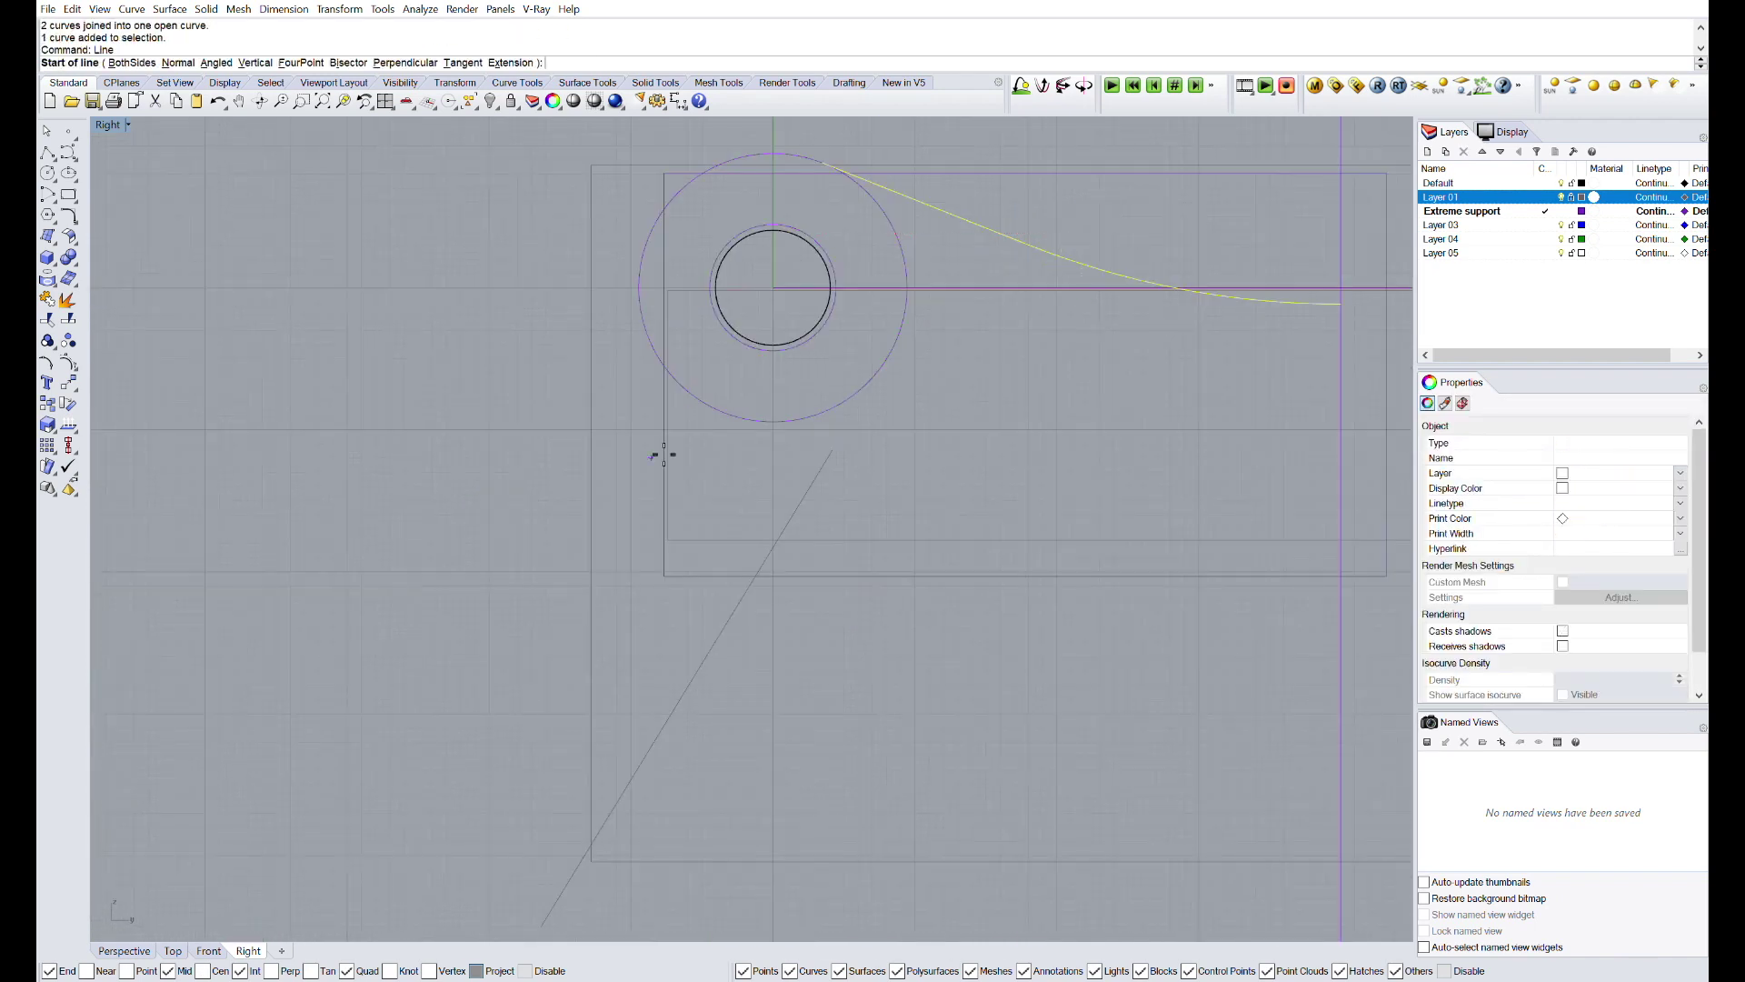
left_click(646, 332)
left_click(789, 705)
scroll(782, 387, "down", 2)
type("Line")
key("Return")
scroll(743, 545, "down", 2)
right_click_drag(673, 582, 717, 669)
key("Escape")
- Draw a circle of diameter 10 at the guide rectangle's lower-left corner, and a tangent line from it up across the ring's tangent line
type("Circle")
key("Return")
left_click(639, 738)
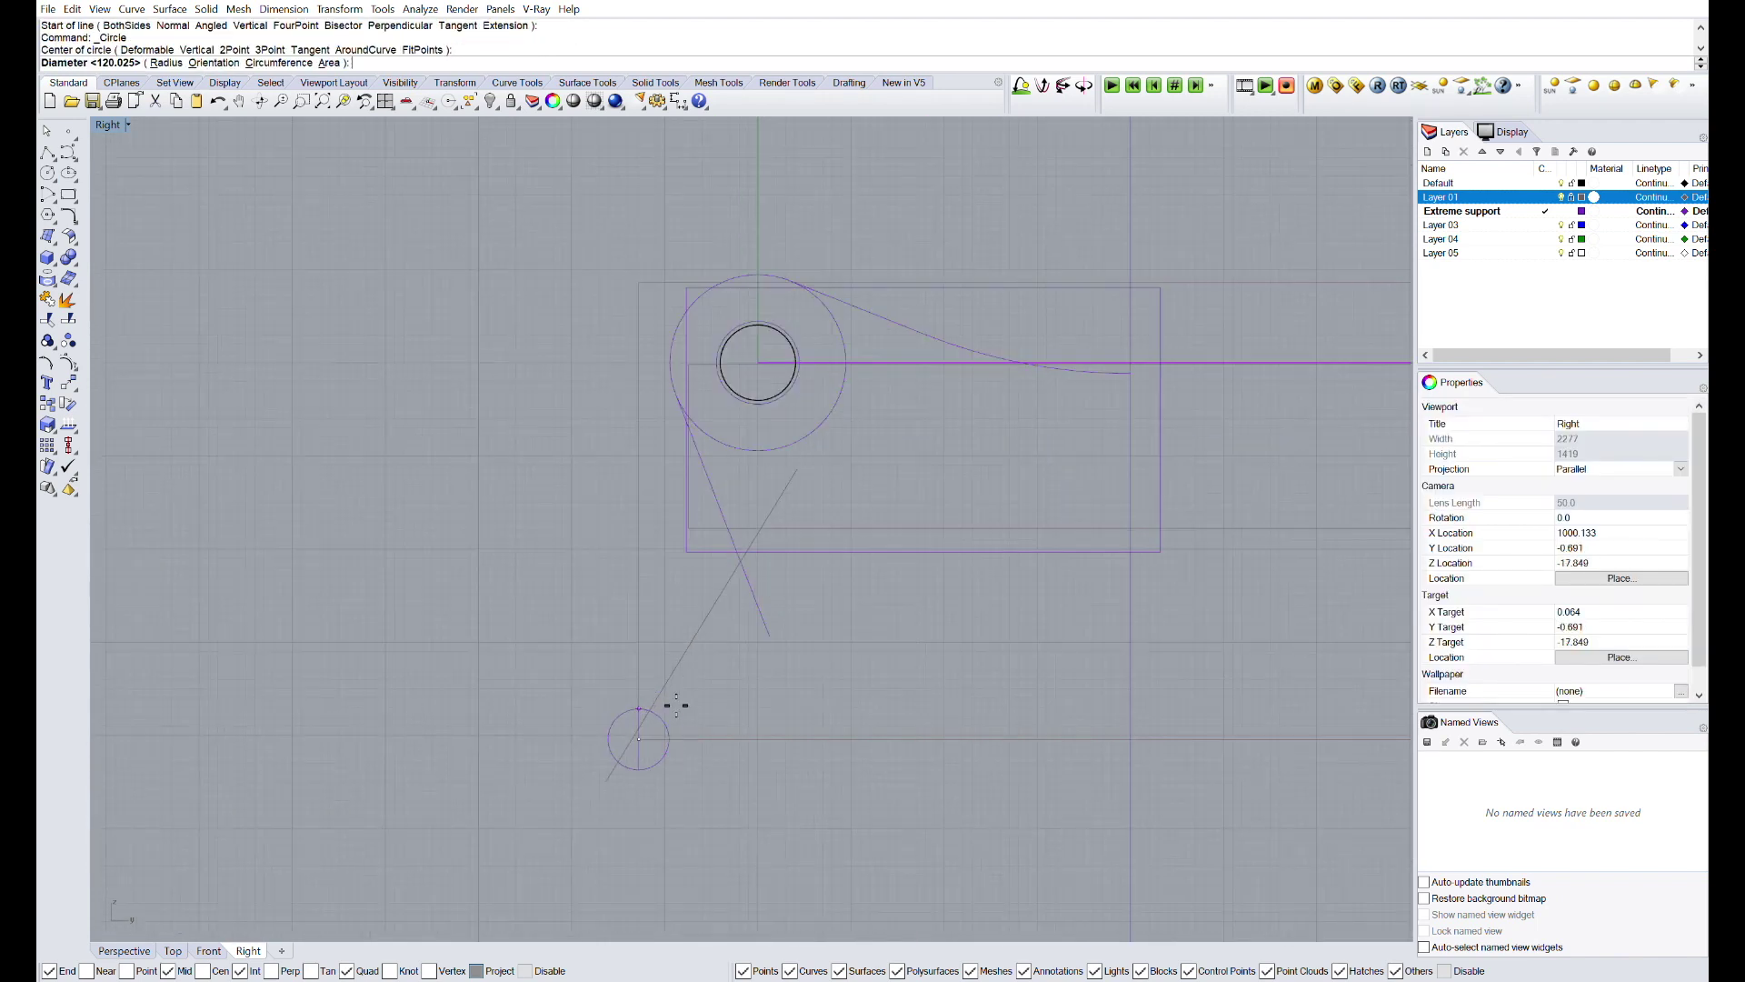
type("10")
key("Return")
scroll(669, 704, "up", 2)
left_click(586, 710)
left_click(789, 440)
- Fillet the two crossing tangent lines between the outer ring and the foot circle with a radius of 15
scroll(805, 485, "up", 4)
type("Fillet")
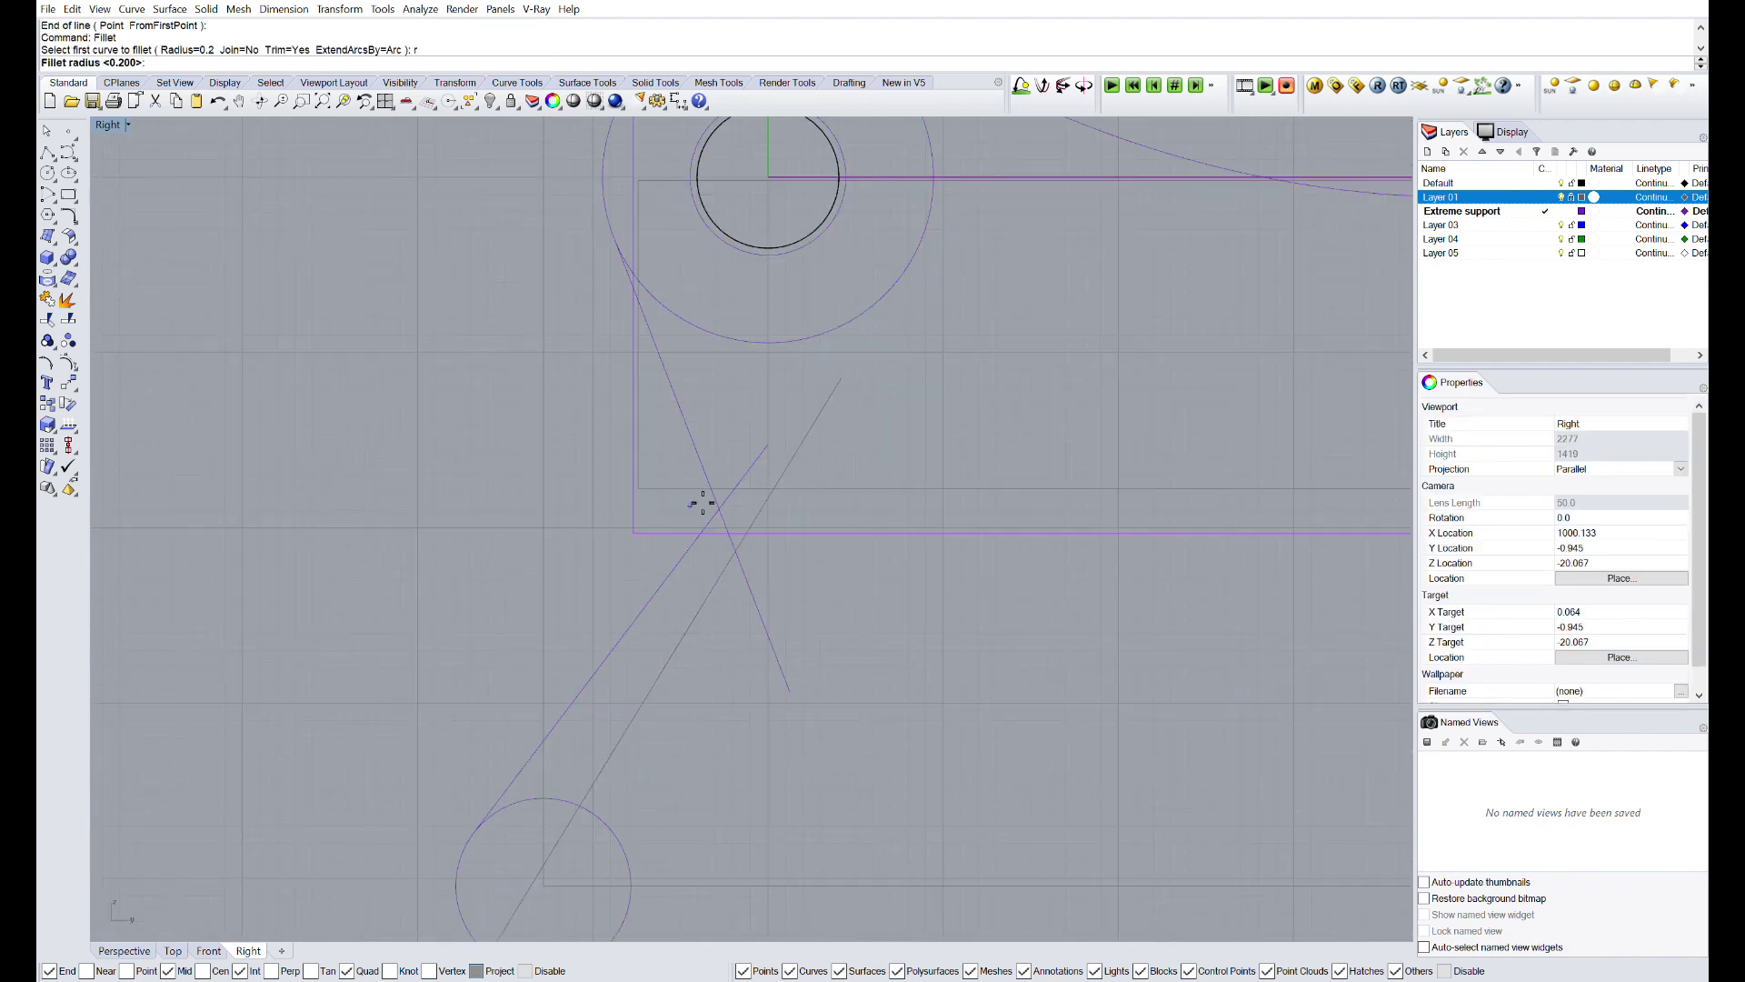
type("5")
key("ctrl+z")
type("15")
left_click(686, 480)
left_click(670, 545)
- Trim away the outer ring's inner arc between the tangent lines, and join the upper arm and leg curves into one outline
scroll(636, 436, "down", 6)
type("Trim")
left_click(551, 307)
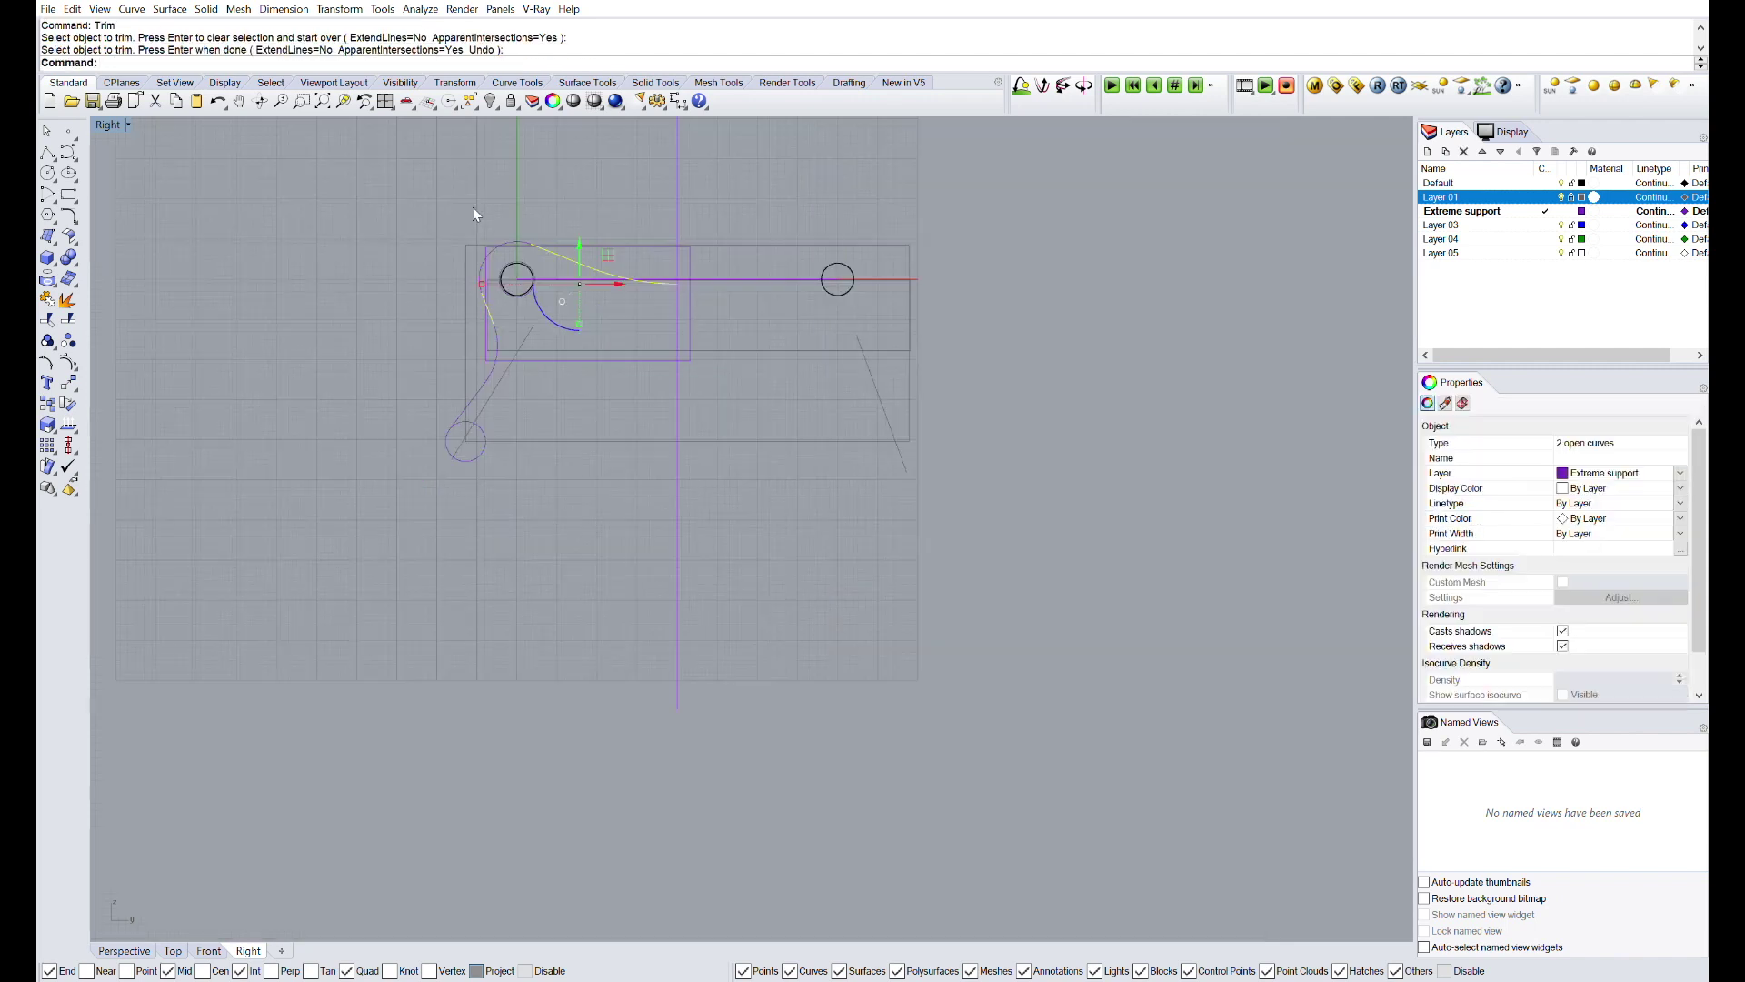
scroll(472, 207, "up", 6)
type("Join")
key("Return")
left_click(384, 594)
right_click_drag(650, 644, 532, 558)
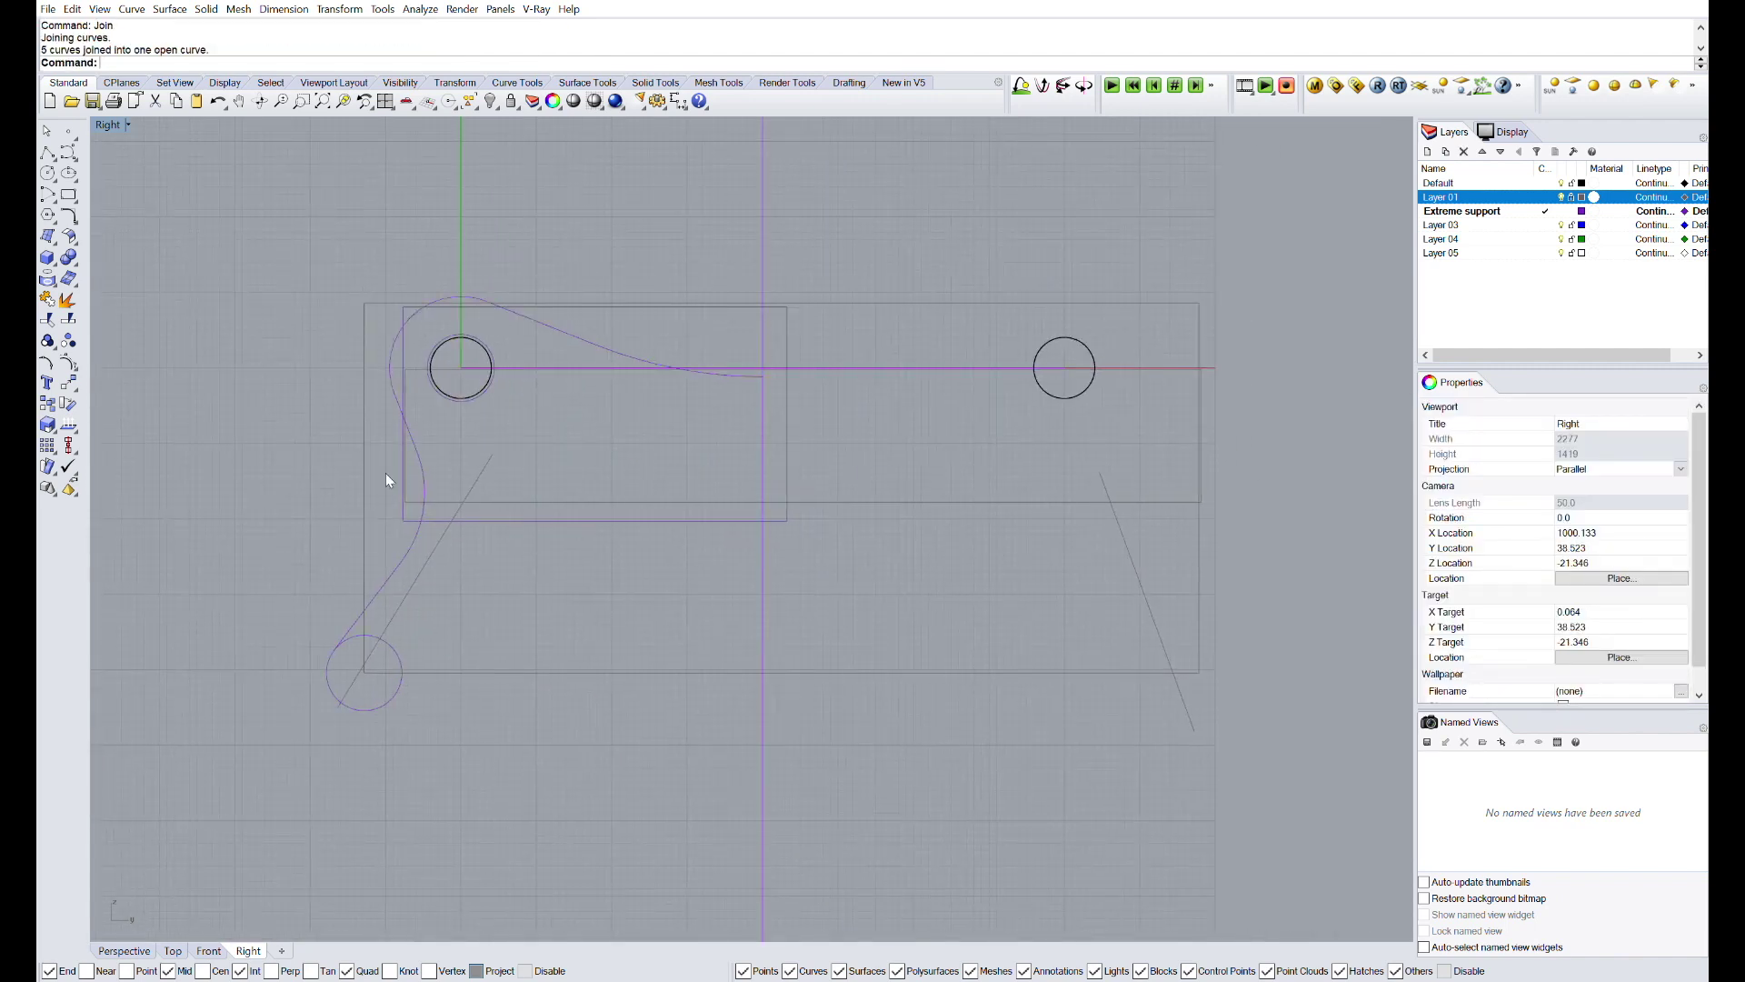
- Draw a large circle below the arm, between the foot circle and the centre line, to shape the support's inner curve
left_click(47, 173)
left_click(763, 673)
left_click(404, 521)
left_click(587, 589)
left_click_drag(787, 648, 677, 655)
- Draw a horizontal line tangent to the large lower circle's top, and a tangent line joining the foot circle to that circle
left_click(733, 492)
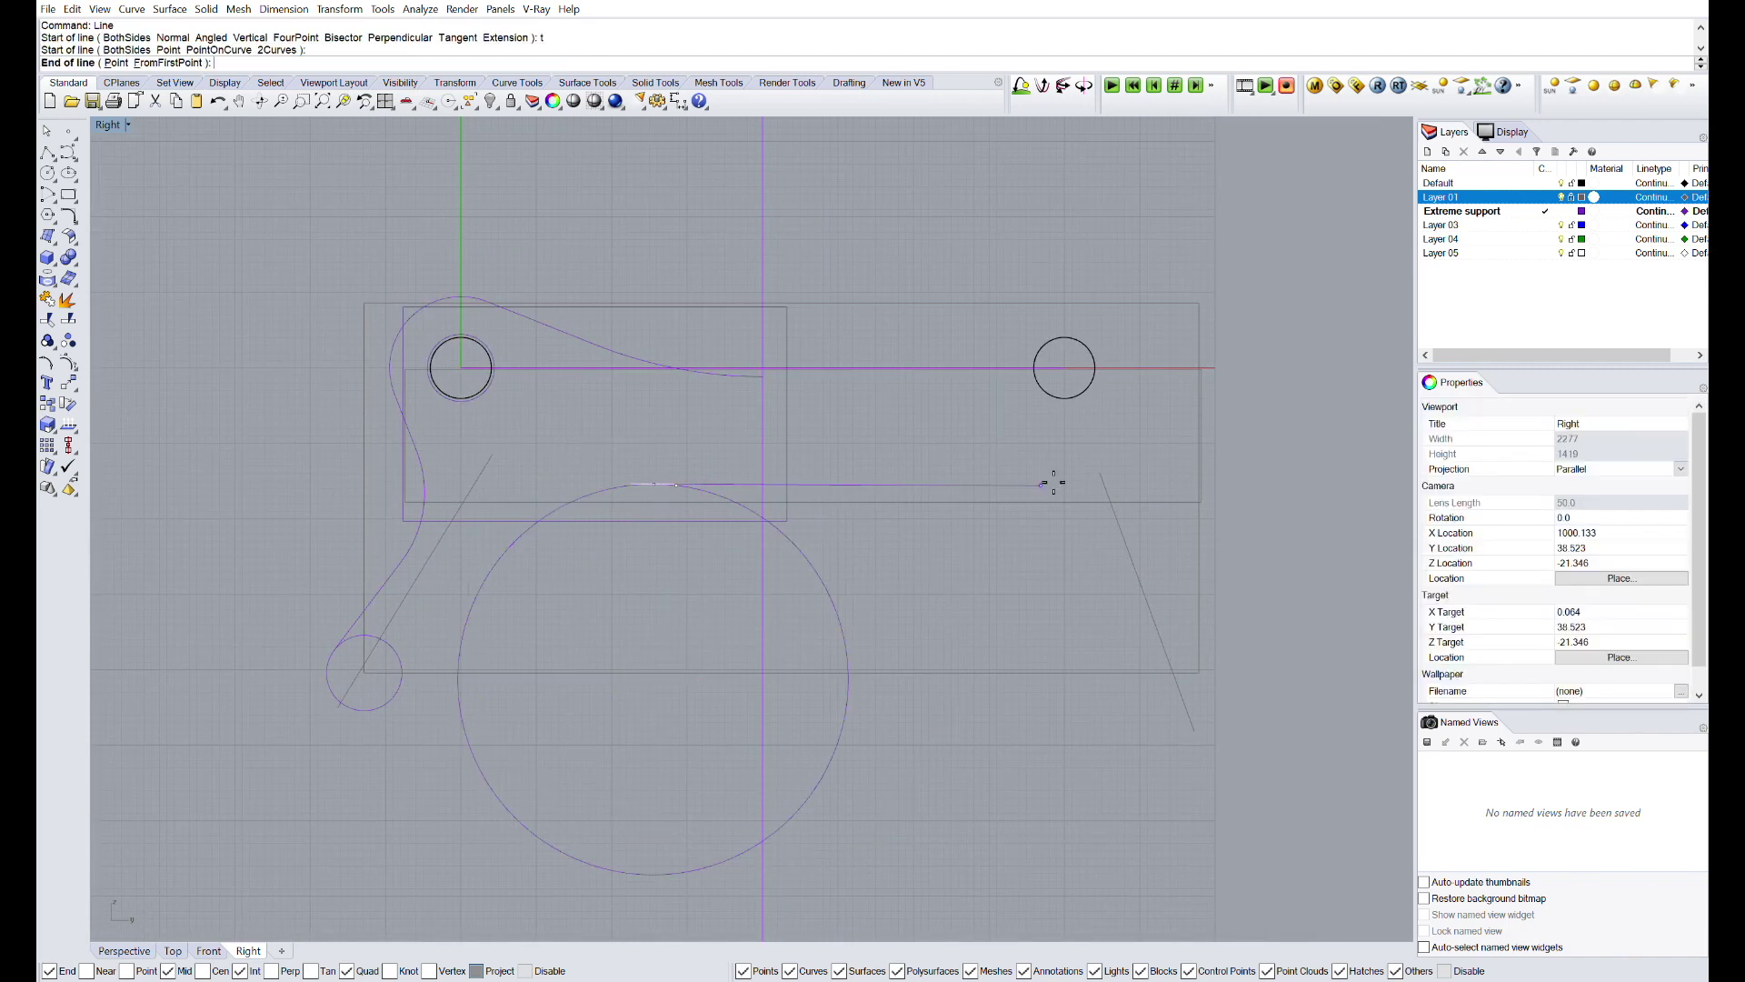
key("Escape")
left_click(652, 483)
left_click(867, 483)
left_click(652, 484)
left_click(867, 483)
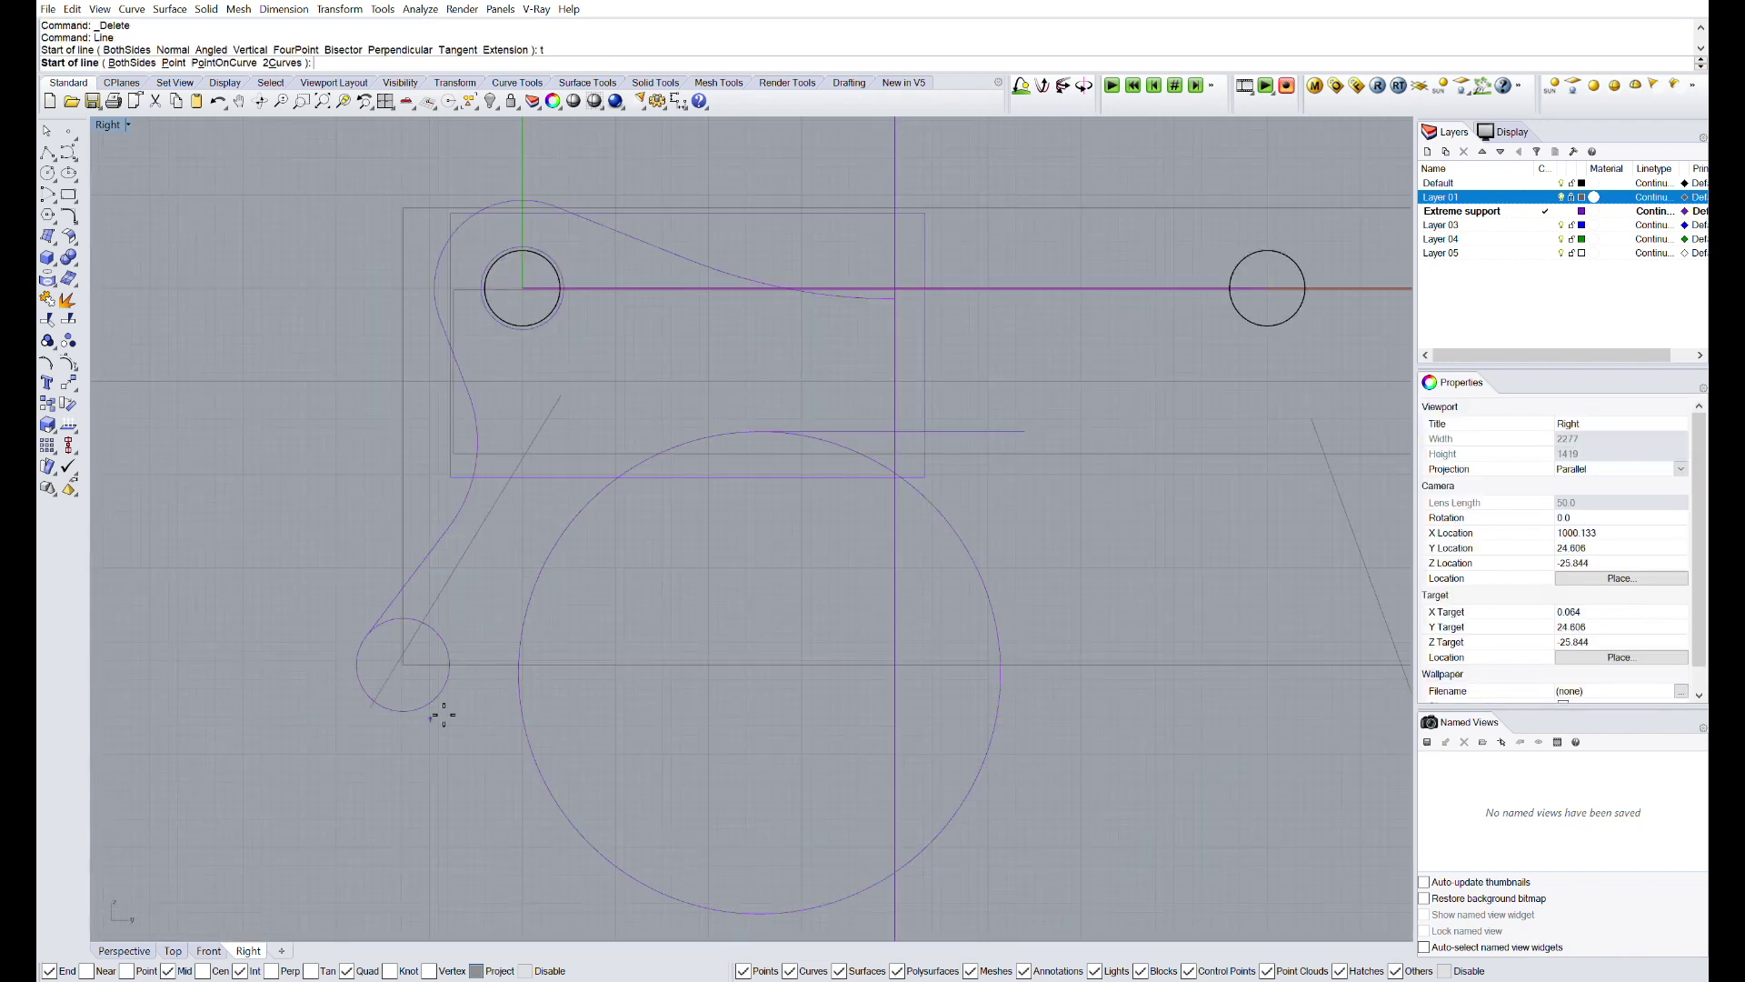
left_click(440, 713)
left_click(571, 523)
- Trim the foot circle, large lower circle and horizontal line to the leg's inner contour, and join the pieces
left_click(925, 561)
left_click(921, 426)
key("Return")
left_click(534, 494, "shift")
key("ctrl+j")
left_click(620, 652)
scroll(762, 363, "up", 4)
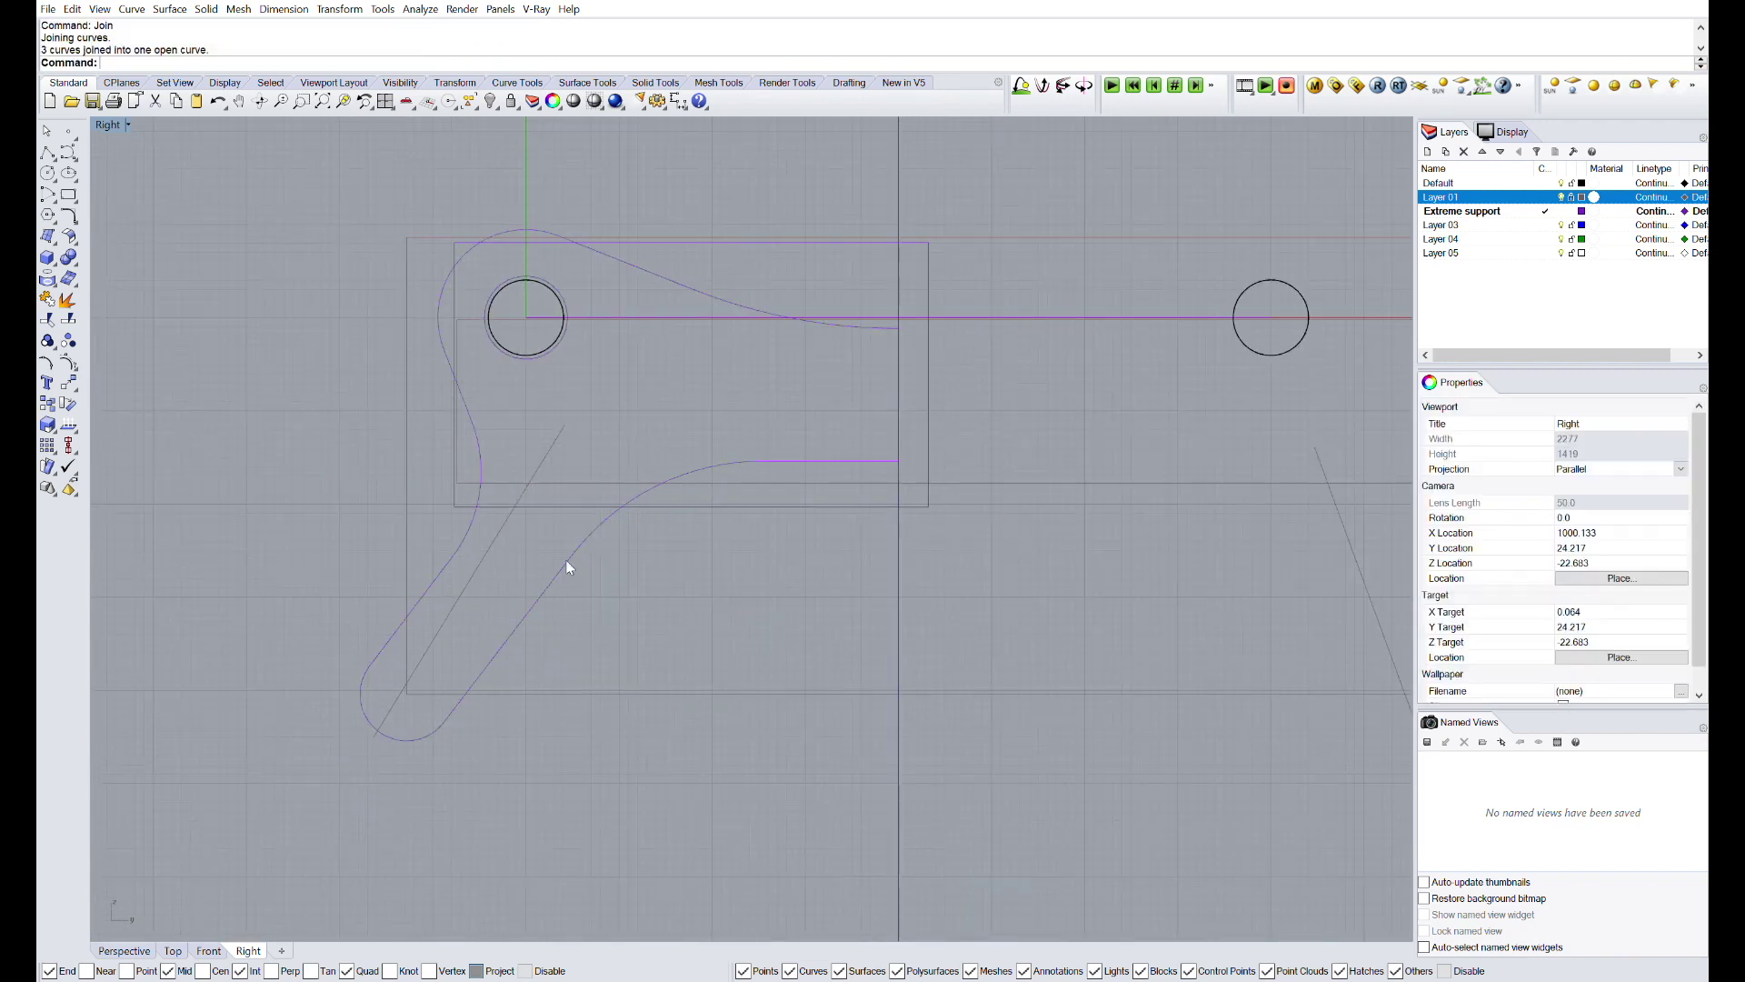
scroll(565, 559, "down", 2)
left_click(566, 559)
- Close the half outline with a vertical line along the centre line, and join everything into one closed curve
left_click(48, 153)
left_click(793, 404)
left_click(794, 512)
key("Return")
key("ctrl+j")
left_click(455, 509)
- Offset the closed support outline inward to define the frame thickness
scroll(455, 473, "up", 6)
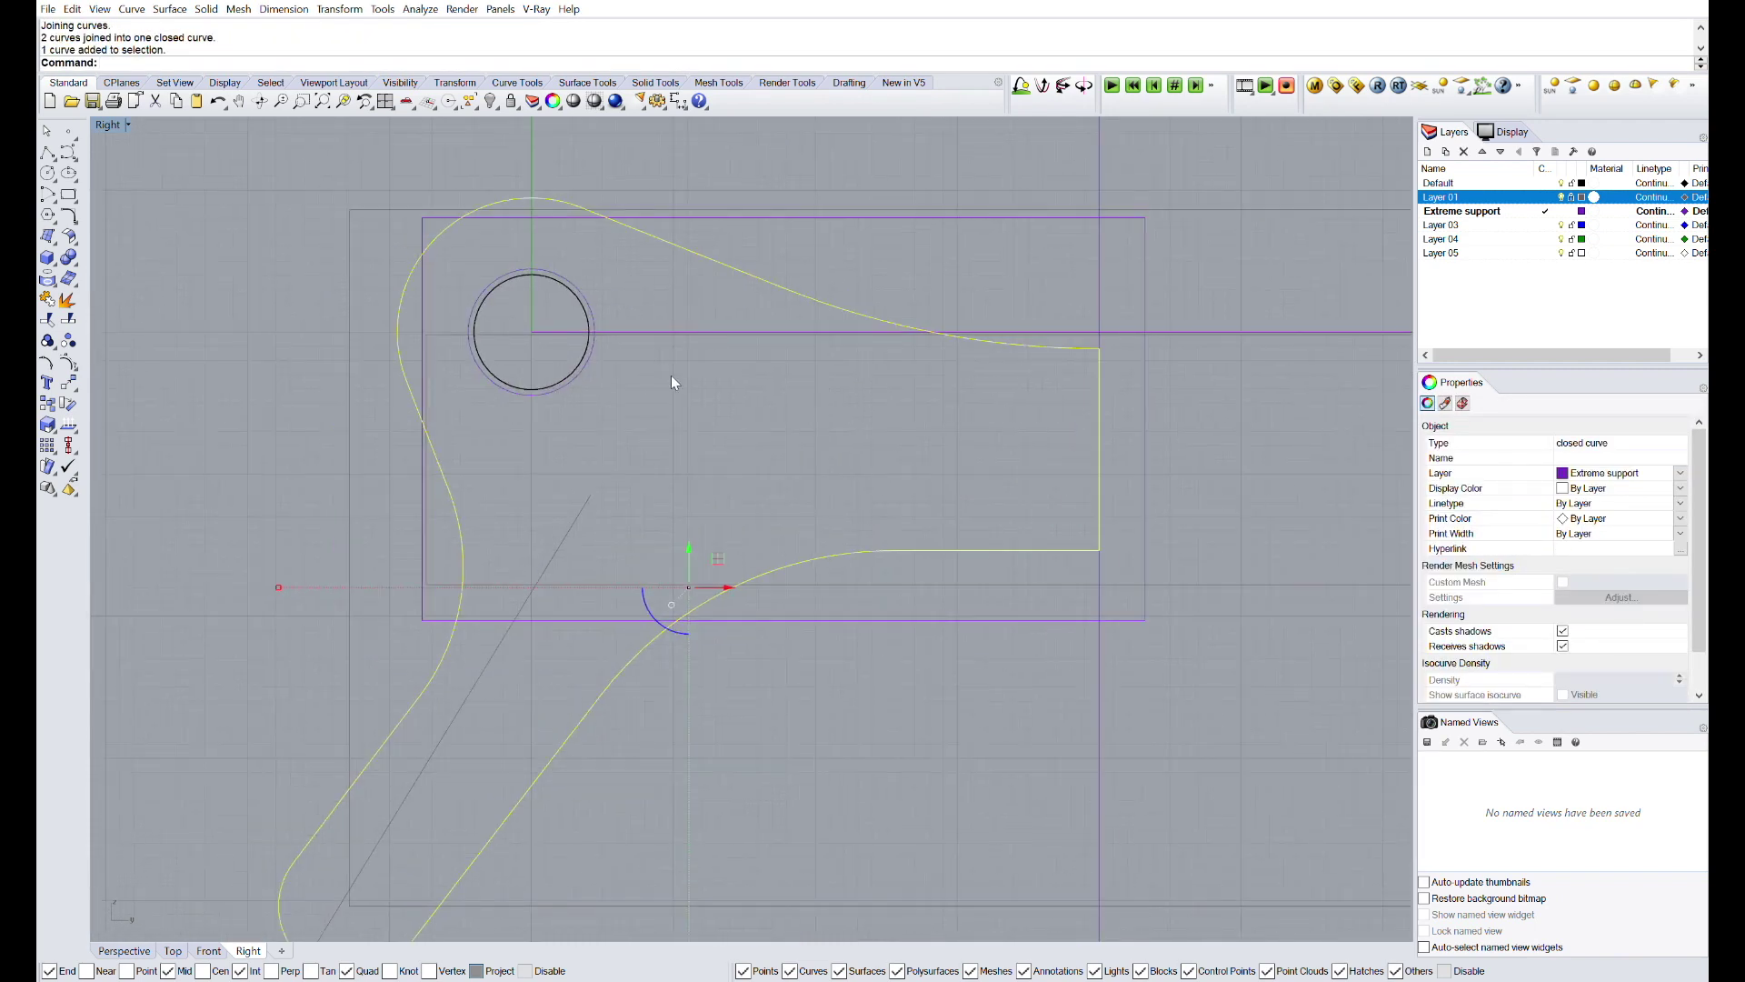
right_click_drag(930, 465, 822, 400)
left_click(989, 312)
left_click(1000, 193)
left_click(639, 358)
- Place a rounded triangle inside the frame and move it so that it straddles the centre line
scroll(885, 315, "up", 8)
left_click(1027, 464)
left_click_drag(948, 462, 1084, 462)
type("m")
key("Return")
left_click(1045, 632)
left_click(1127, 634)
- Copy the rounded triangle to the left of the original and rotate the copy to point downward
scroll(1024, 519, "down", 6)
left_click(1169, 545)
left_click(1127, 581)
left_click(900, 495)
left_click_drag(865, 529, 907, 548)
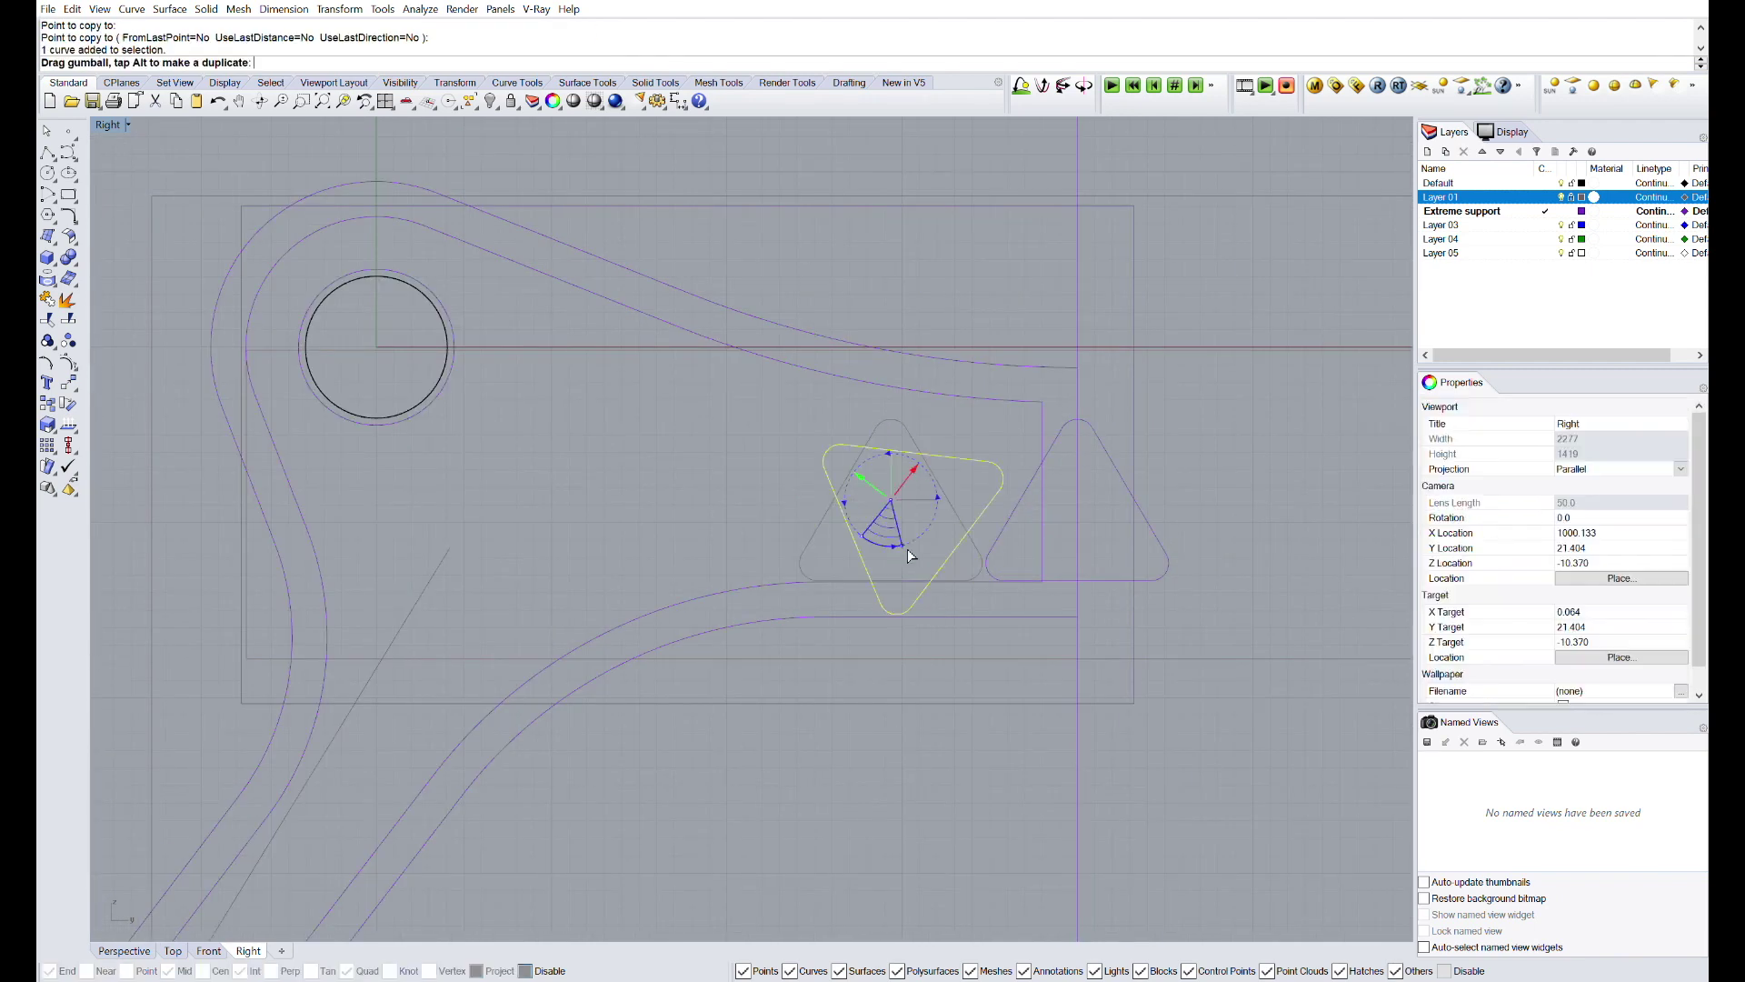
- Fill the rest of the arm around the left rod with copied, rotated and scaled rounded triangles
left_click_drag(665, 493, 626, 465)
scroll(636, 409, "down", 2)
left_click(916, 467)
left_click(636, 405)
left_click(561, 491)
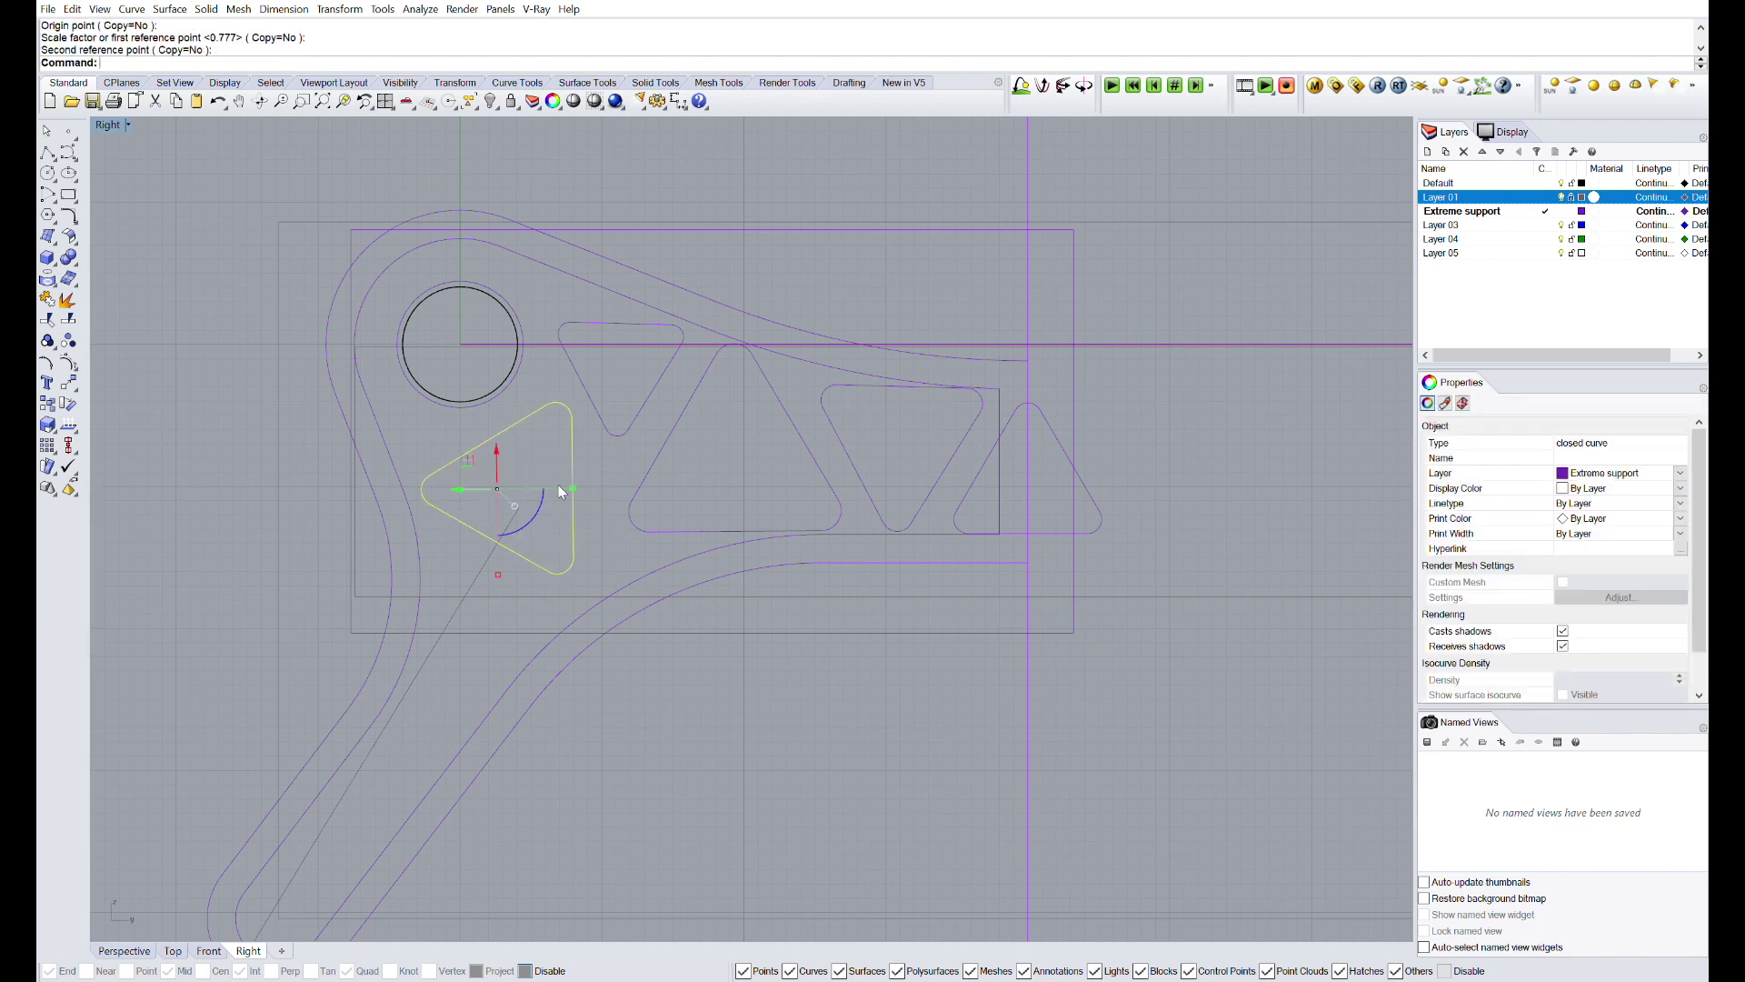
left_click_drag(608, 403, 627, 393)
- Fill the leg down to the foot with smaller copies of the rounded triangle, rotated and scaled to fit
right_click_drag(563, 636, 754, 436)
left_click(747, 466)
left_click(647, 627)
left_click_drag(627, 677, 652, 665)
left_click_drag(636, 587, 713, 581)
scroll(582, 672, "up", 6)
scroll(818, 545, "down", 3)
left_click(881, 728)
- Trim the rounded triangle at the centre line and delete the outline's vertical closing edge there
scroll(818, 455, "down", 8)
left_click(929, 624)
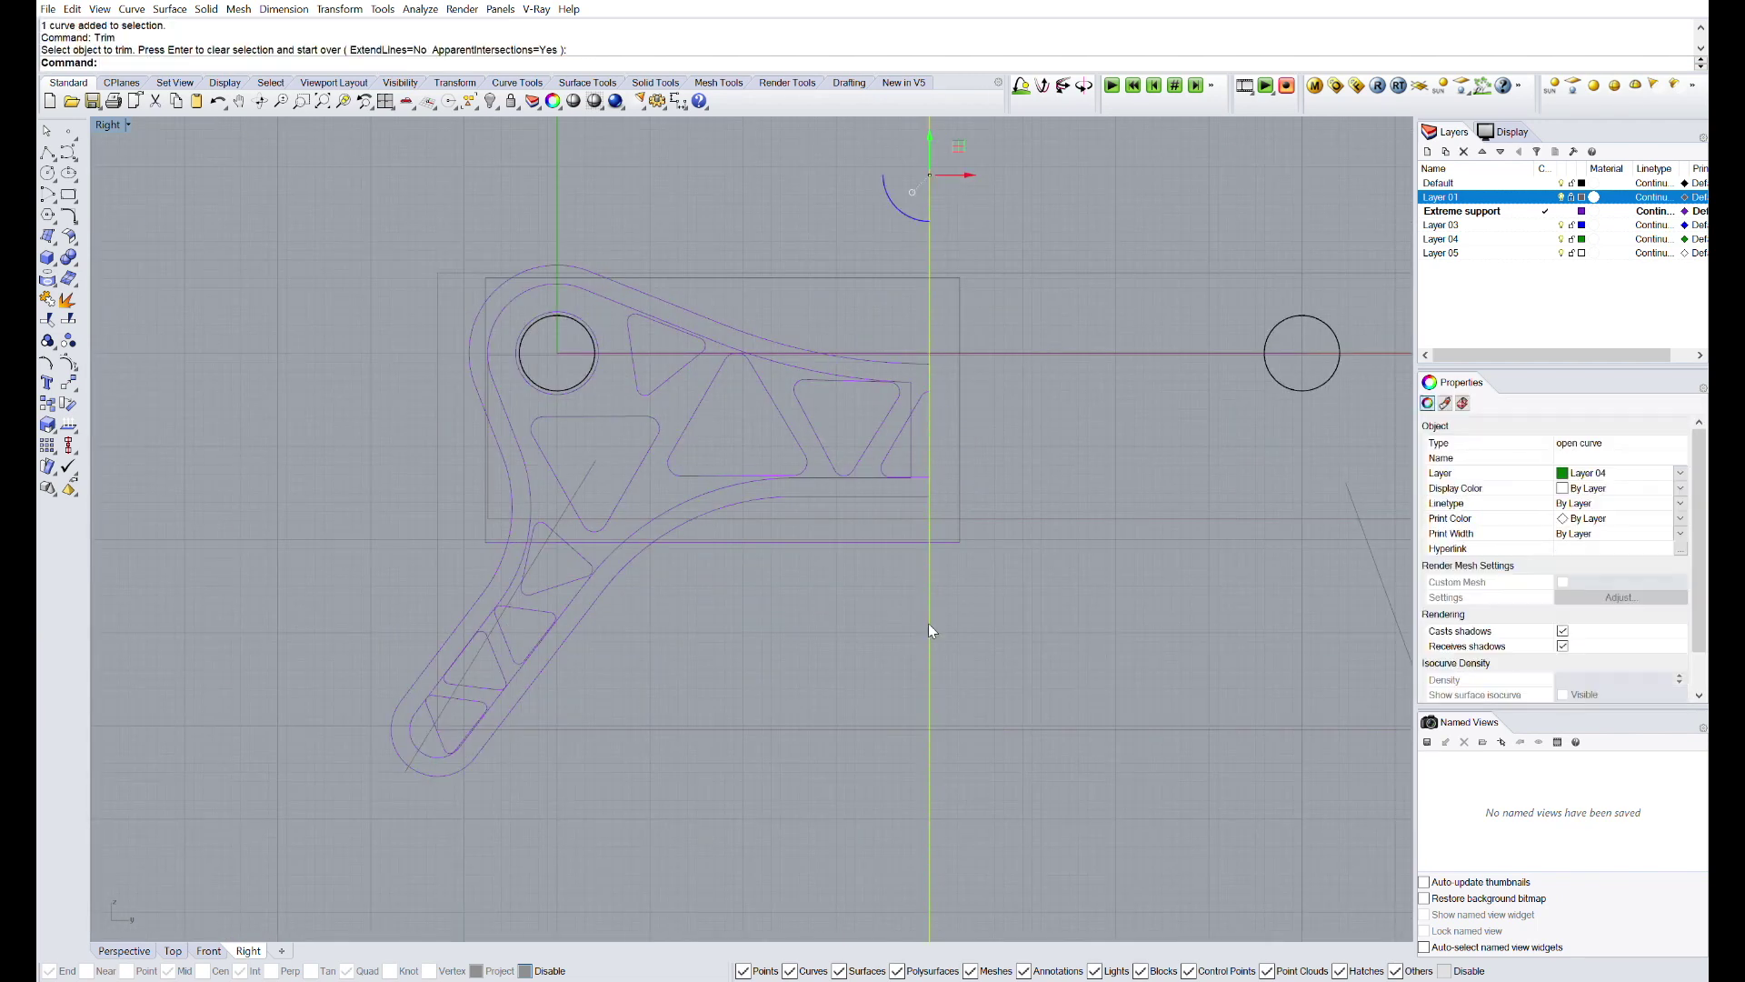
key("Delete")
scroll(636, 355, "up", 2)
left_click(1034, 409)
- Join the trimmed support curves, and delete the inner offset outline and the helper rectangle
scroll(878, 518, "down", 4)
key("ctrl+j")
scroll(1091, 473, "up", 4)
scroll(1087, 472, "down", 4)
key("Delete")
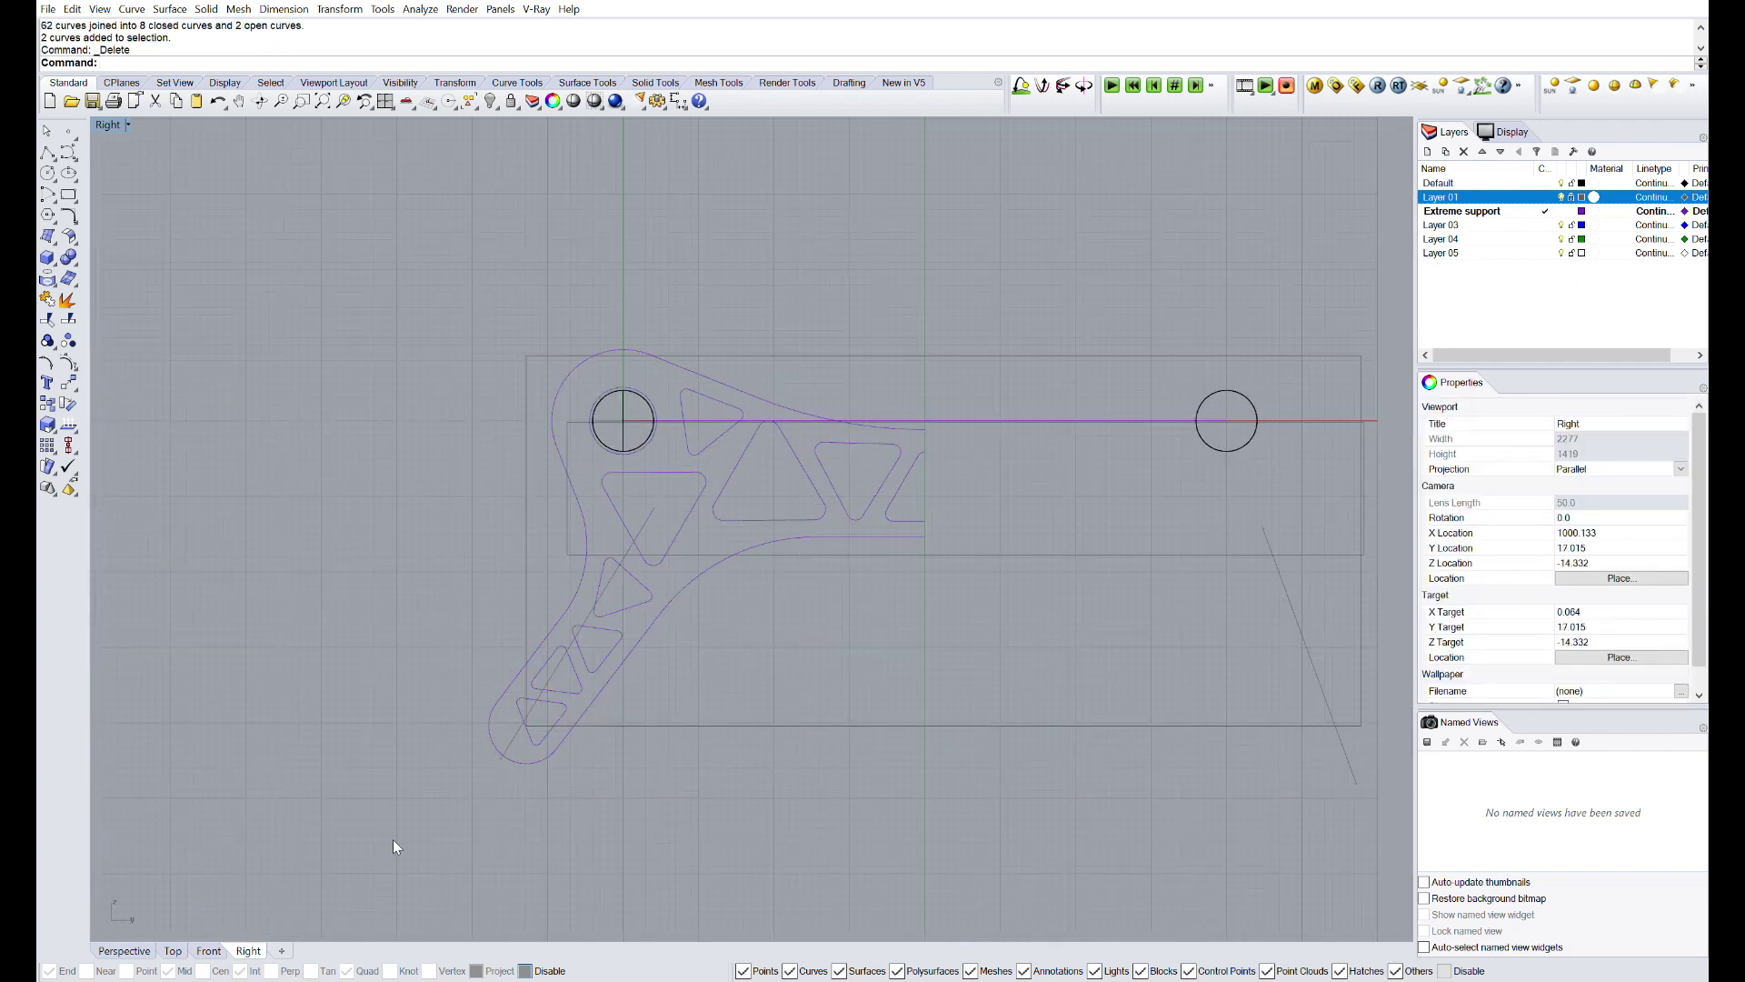
left_click_drag(392, 838, 1050, 200)
key("Escape")
scroll(615, 385, "up", 4)
scroll(624, 363, "down", 4)
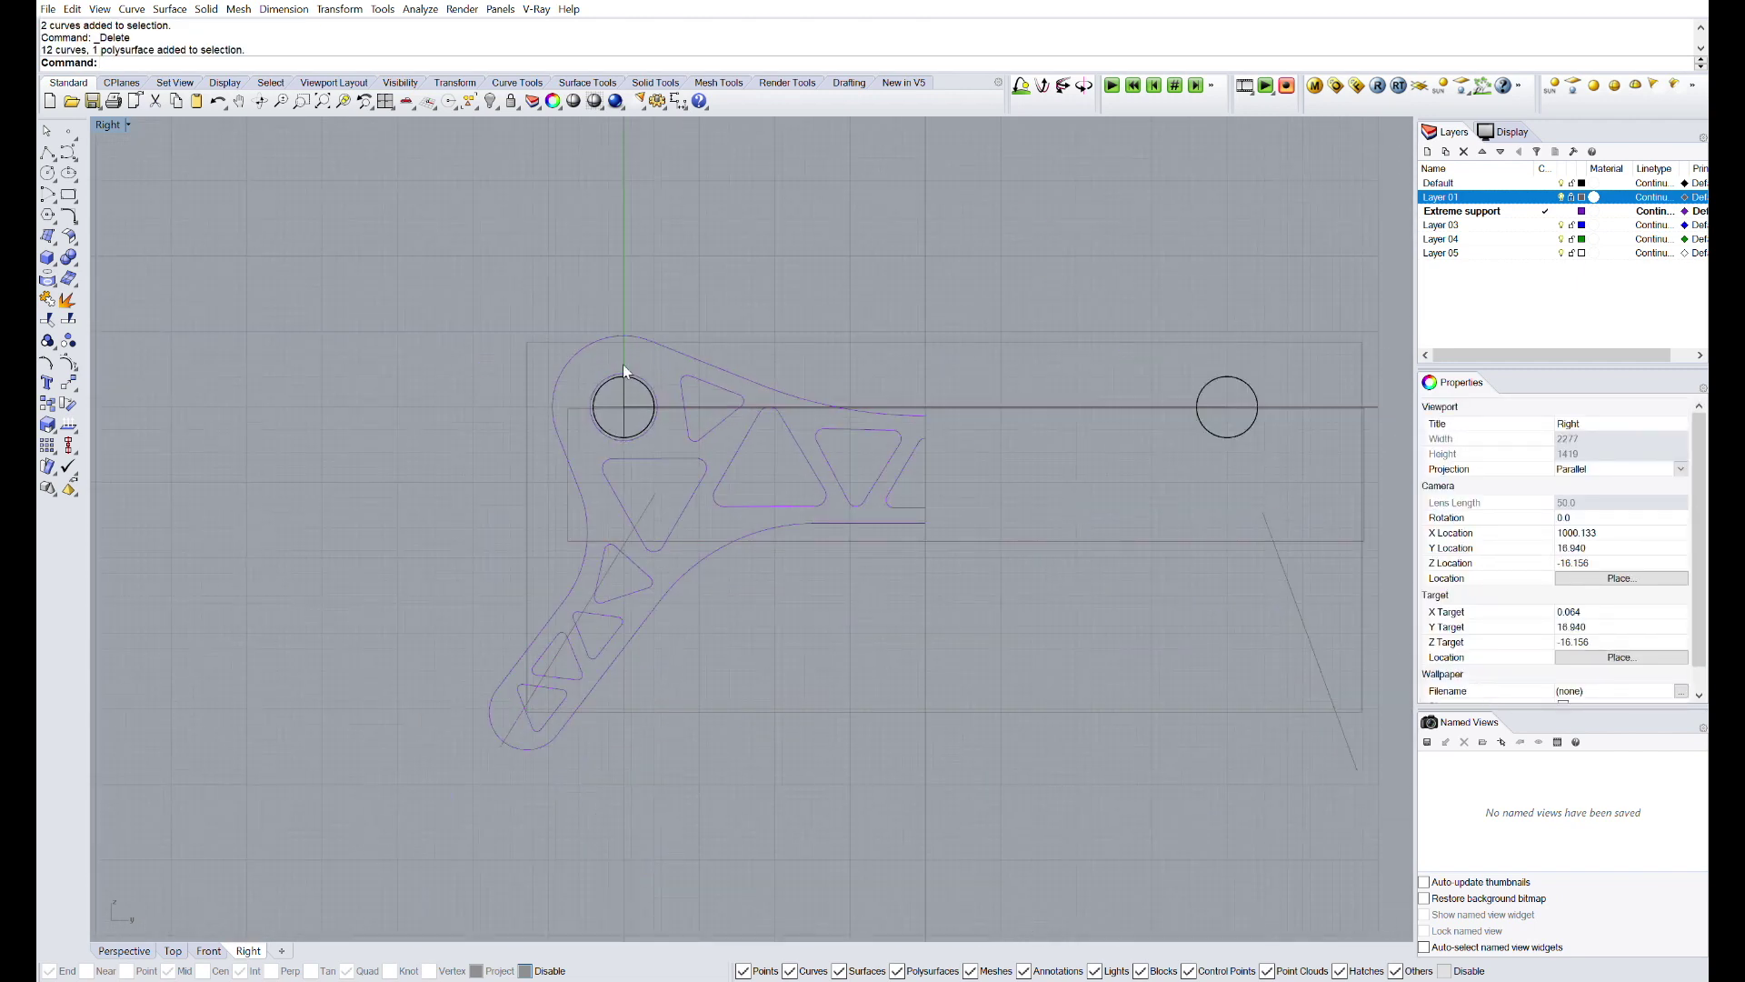
scroll(625, 374, "up", 2)
scroll(624, 374, "down", 5)
- Mirror the half-support curves across the vertical centre line, leaving out the rod solid and its own circle
key("ctrl+a")
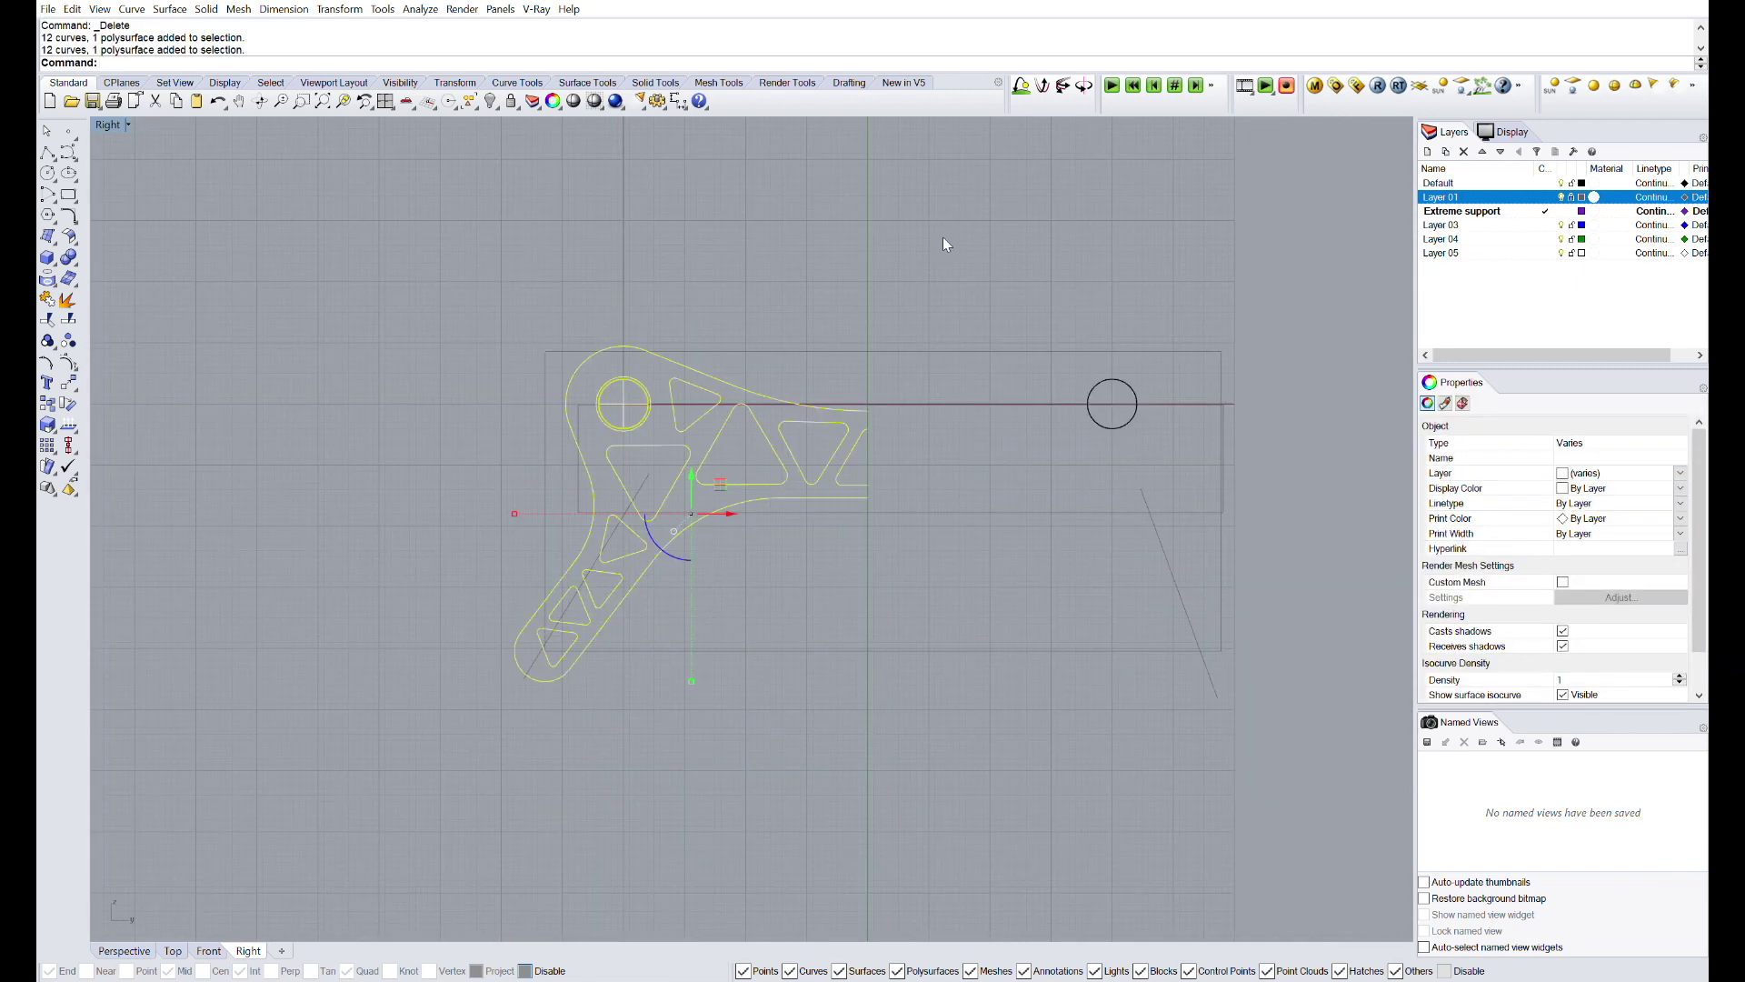
scroll(670, 515, "up", 5)
left_click(654, 548, "ctrl")
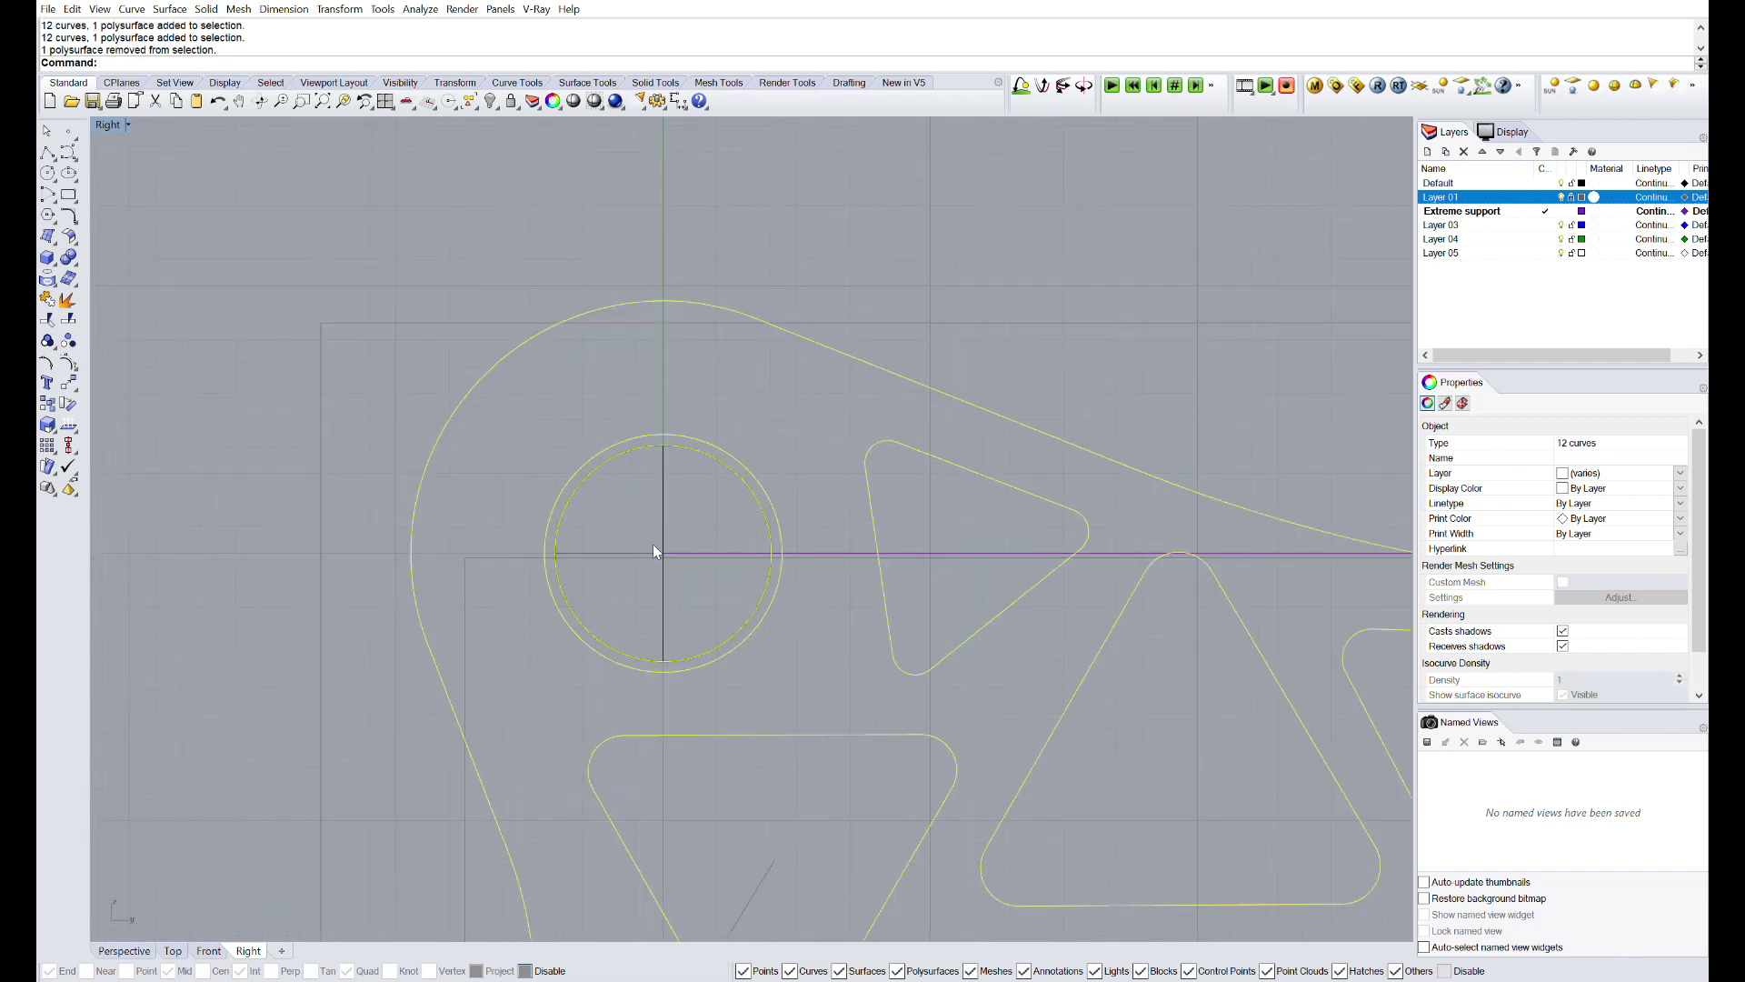
left_click(567, 482, "ctrl")
scroll(669, 353, "down", 4)
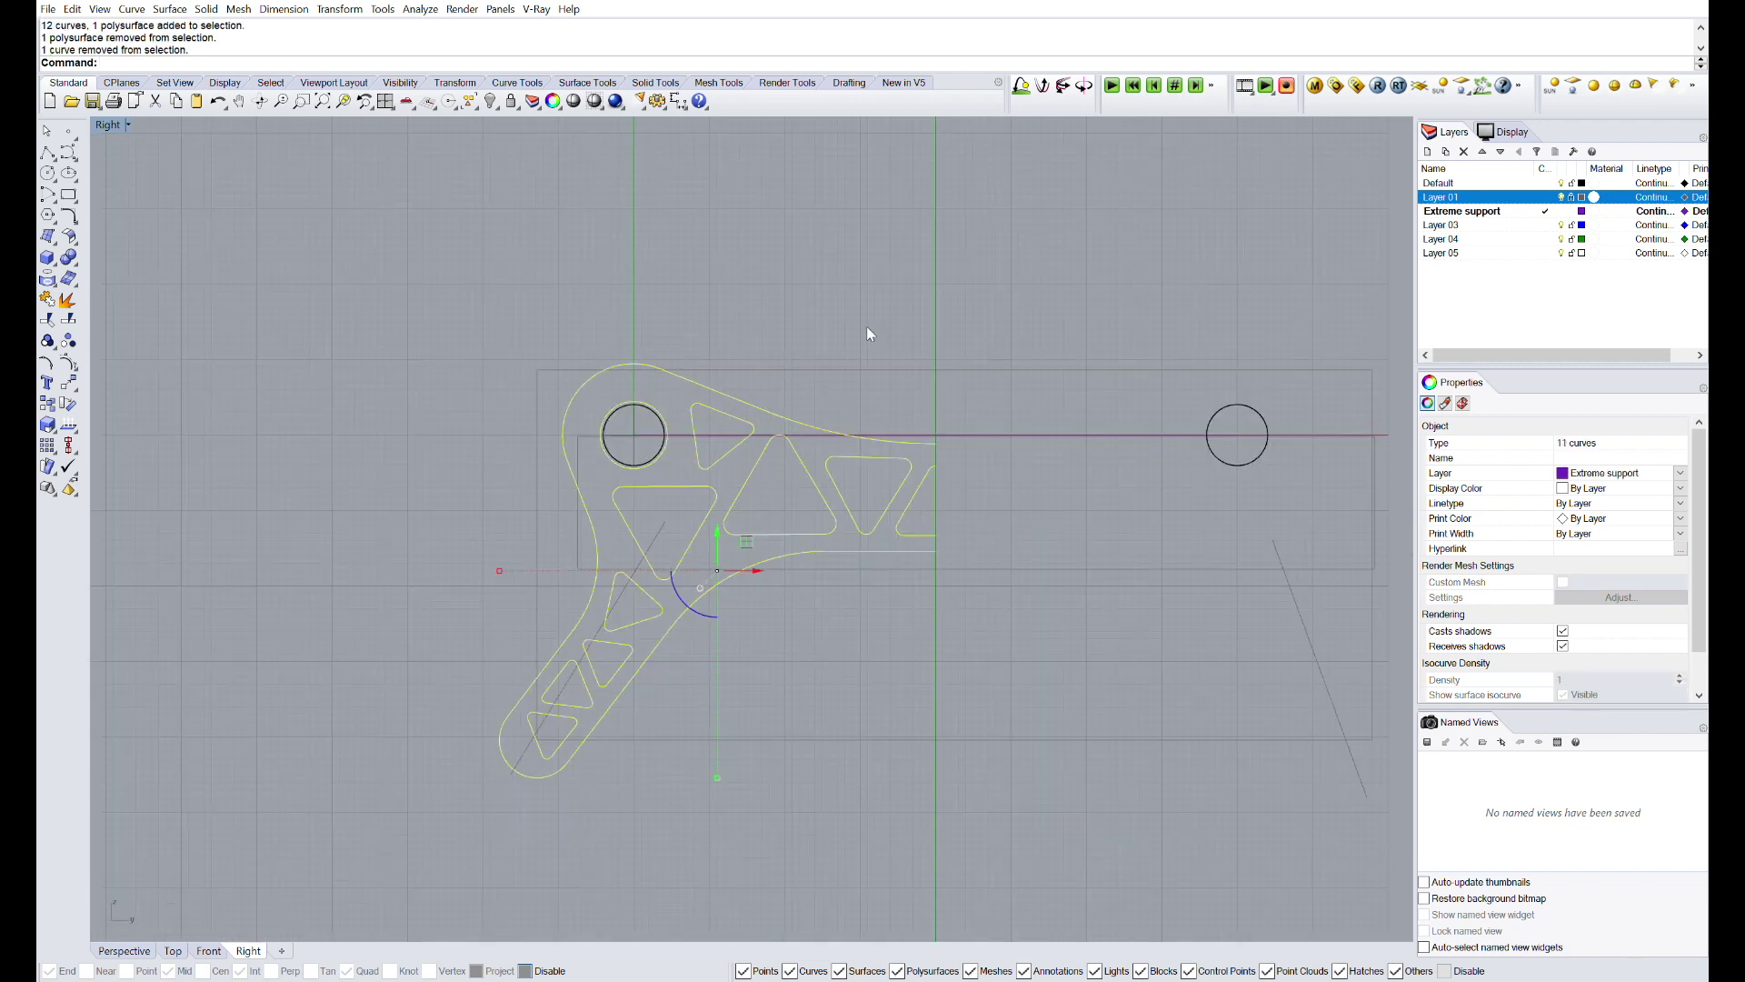
right_click_drag(867, 327, 711, 310)
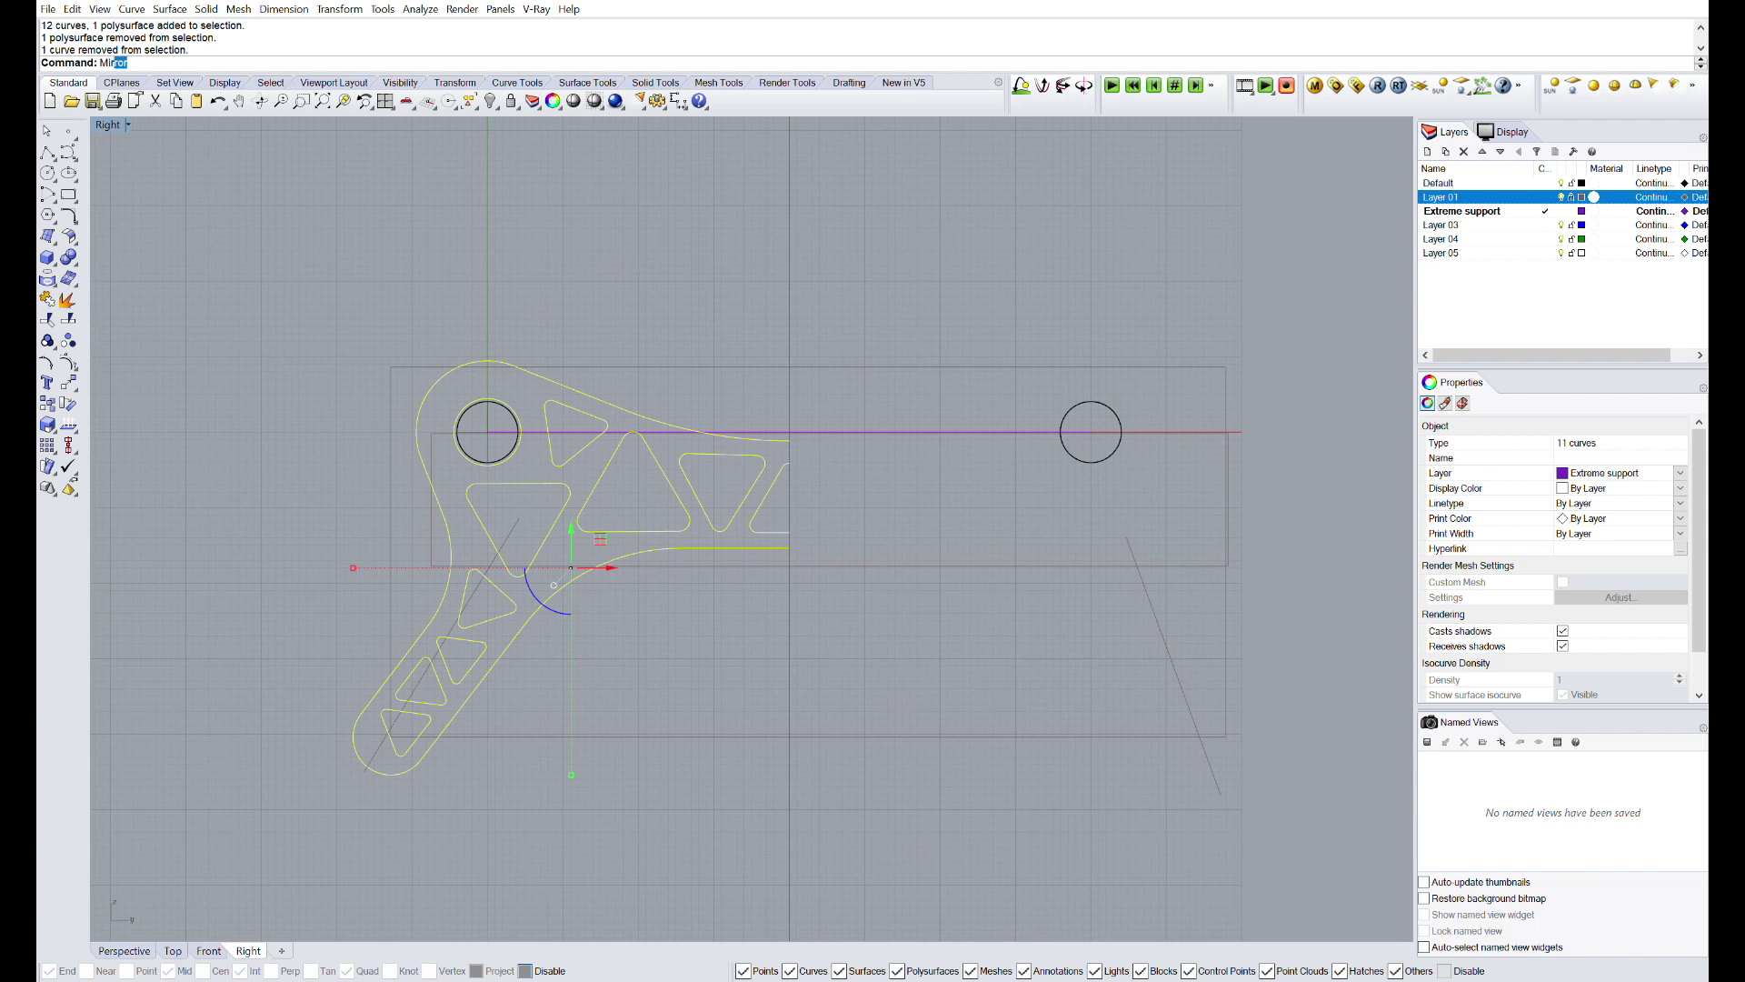
key("Return")
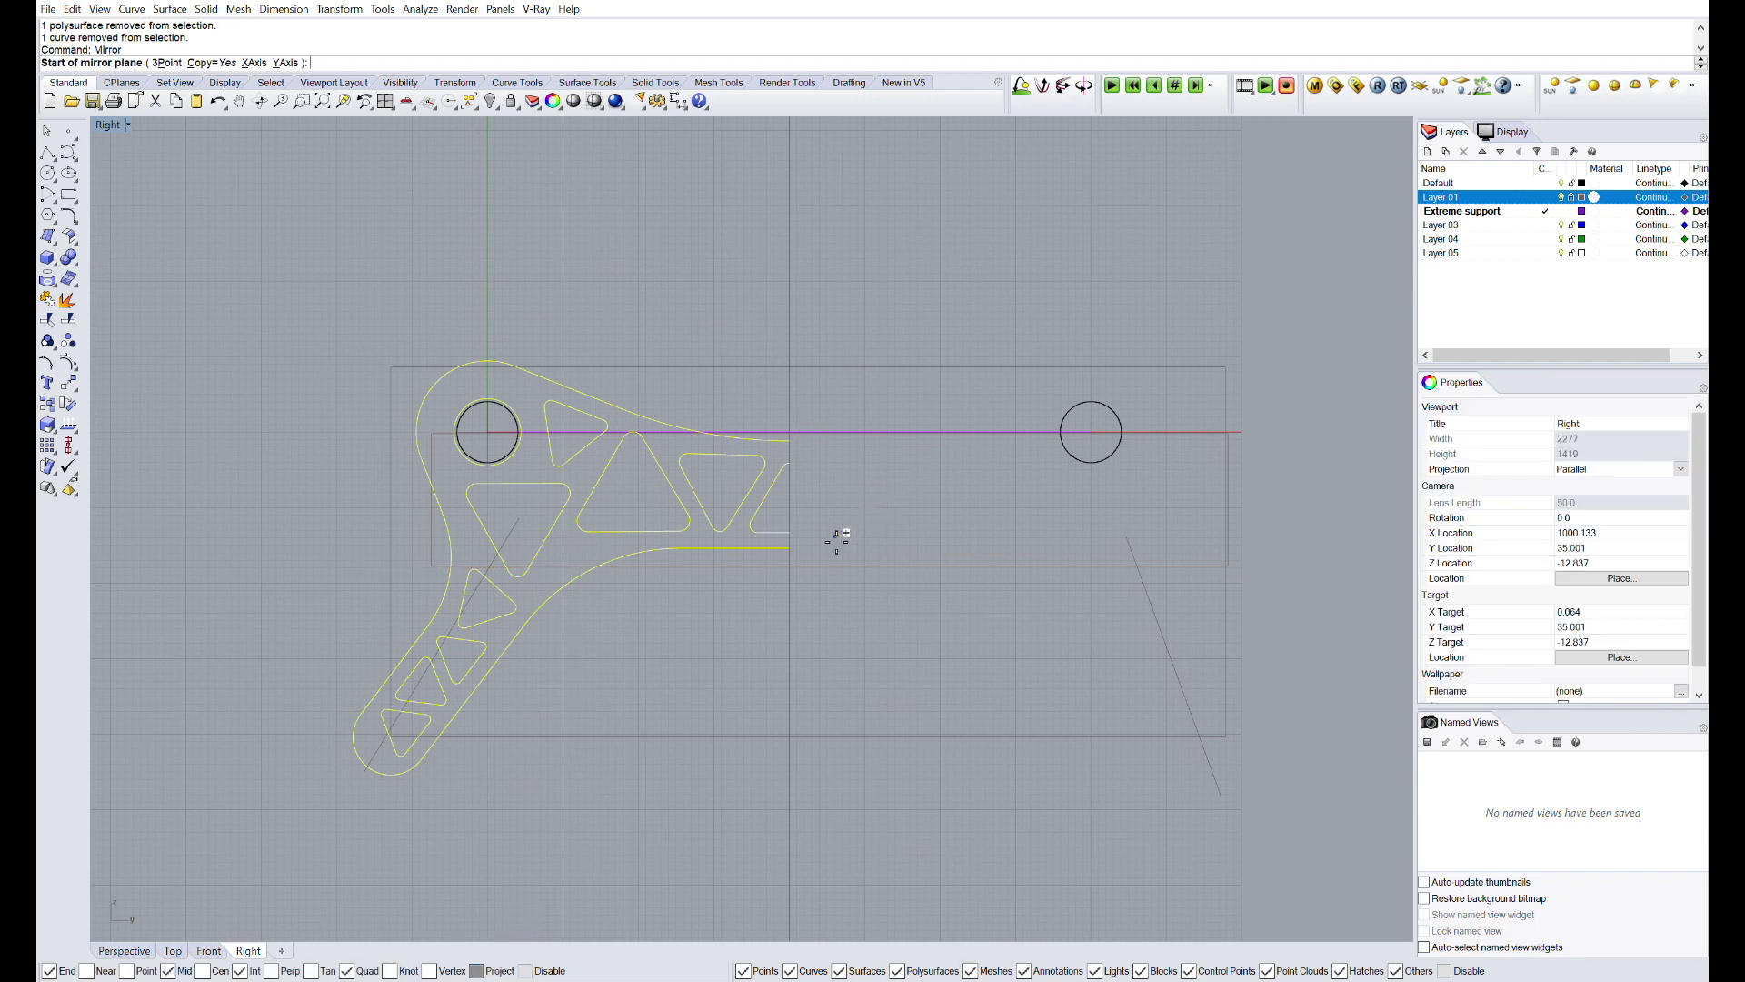
left_click(793, 536)
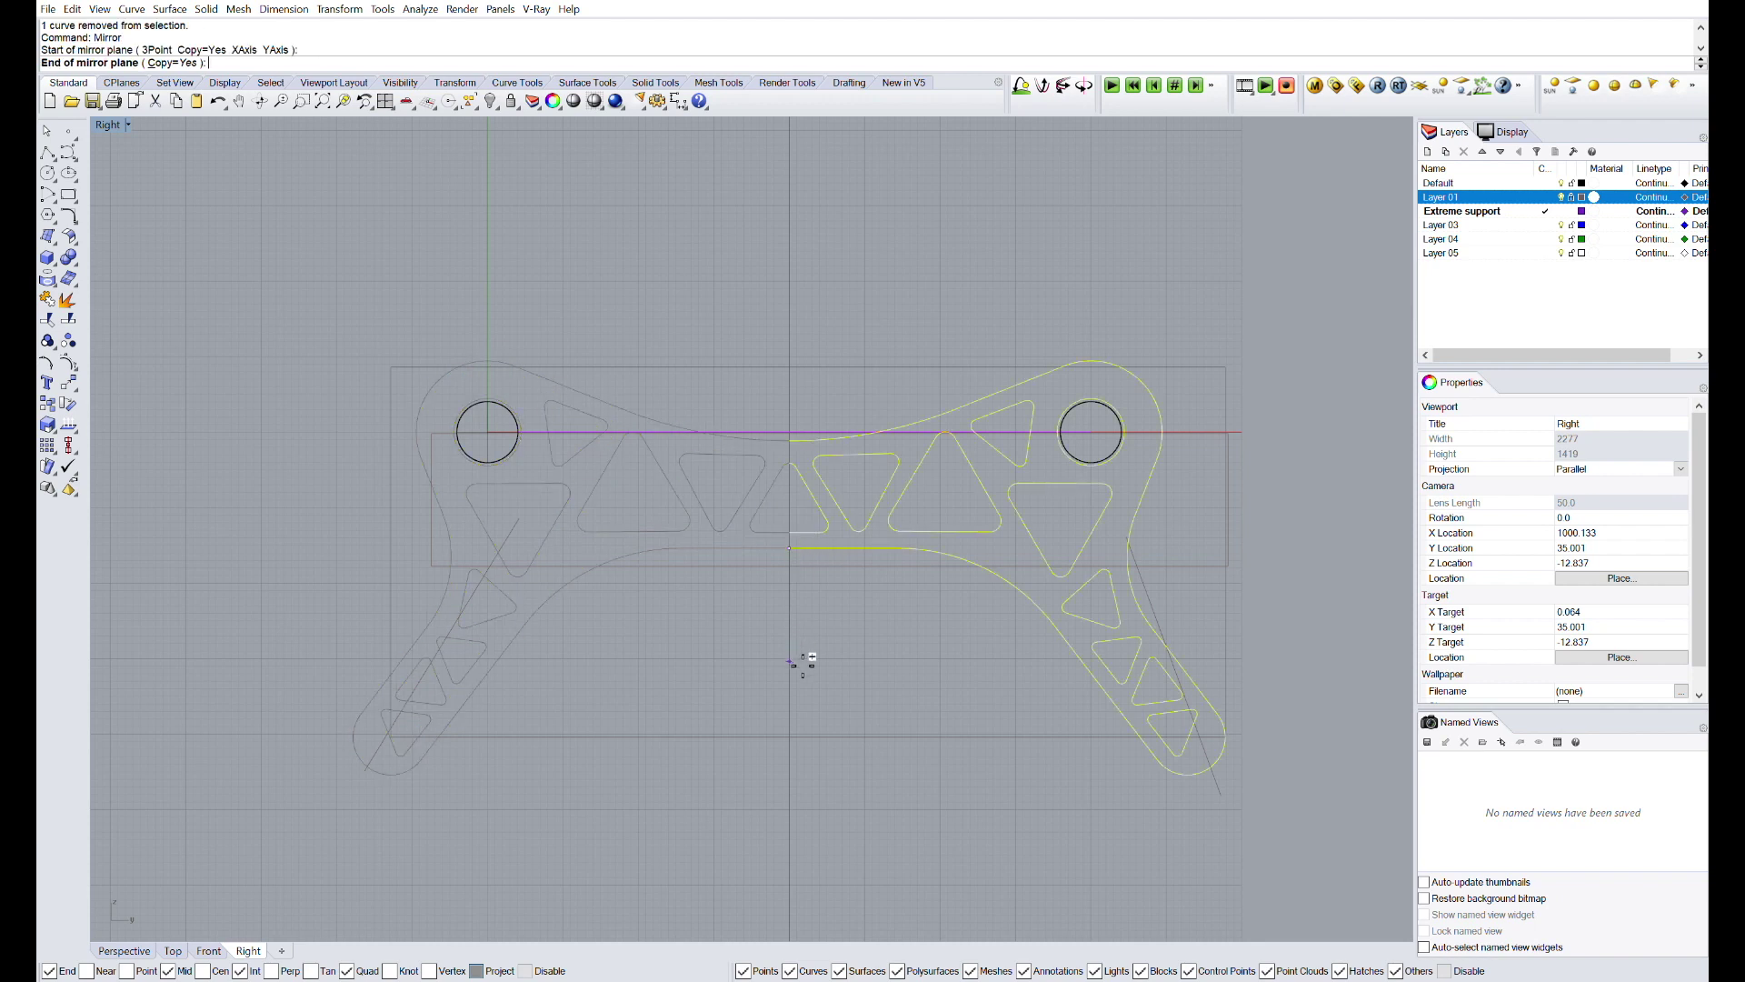
left_click(816, 791)
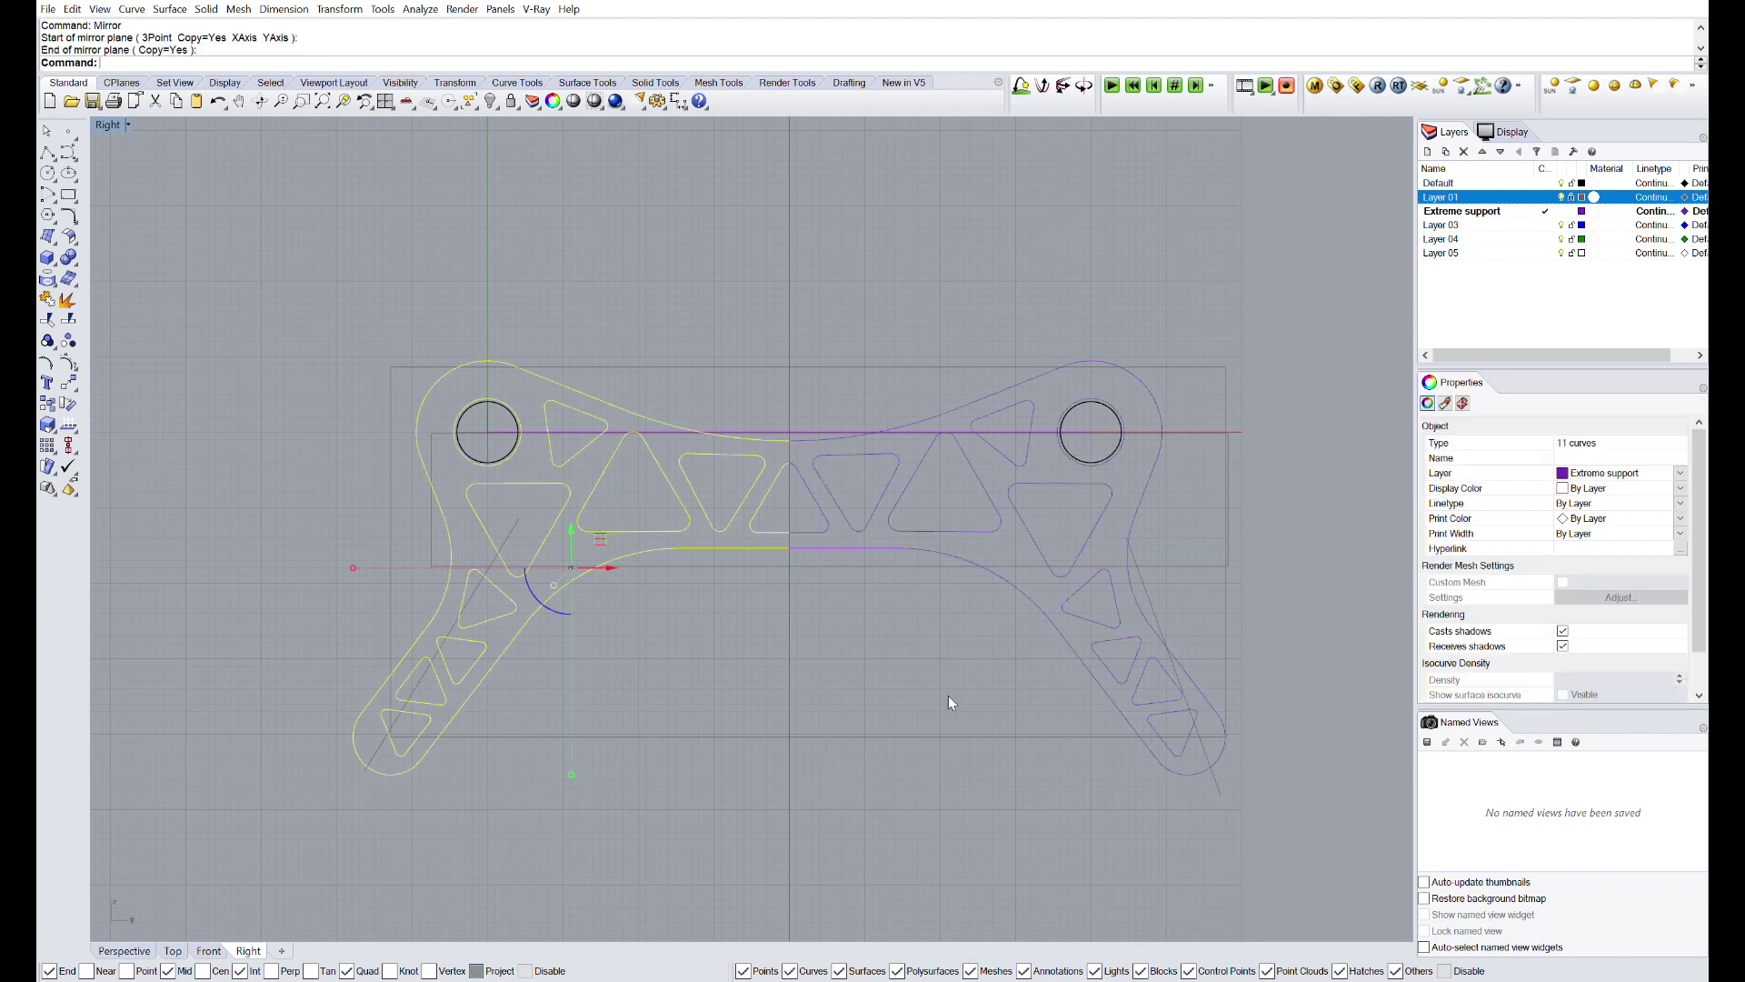
left_click(905, 598)
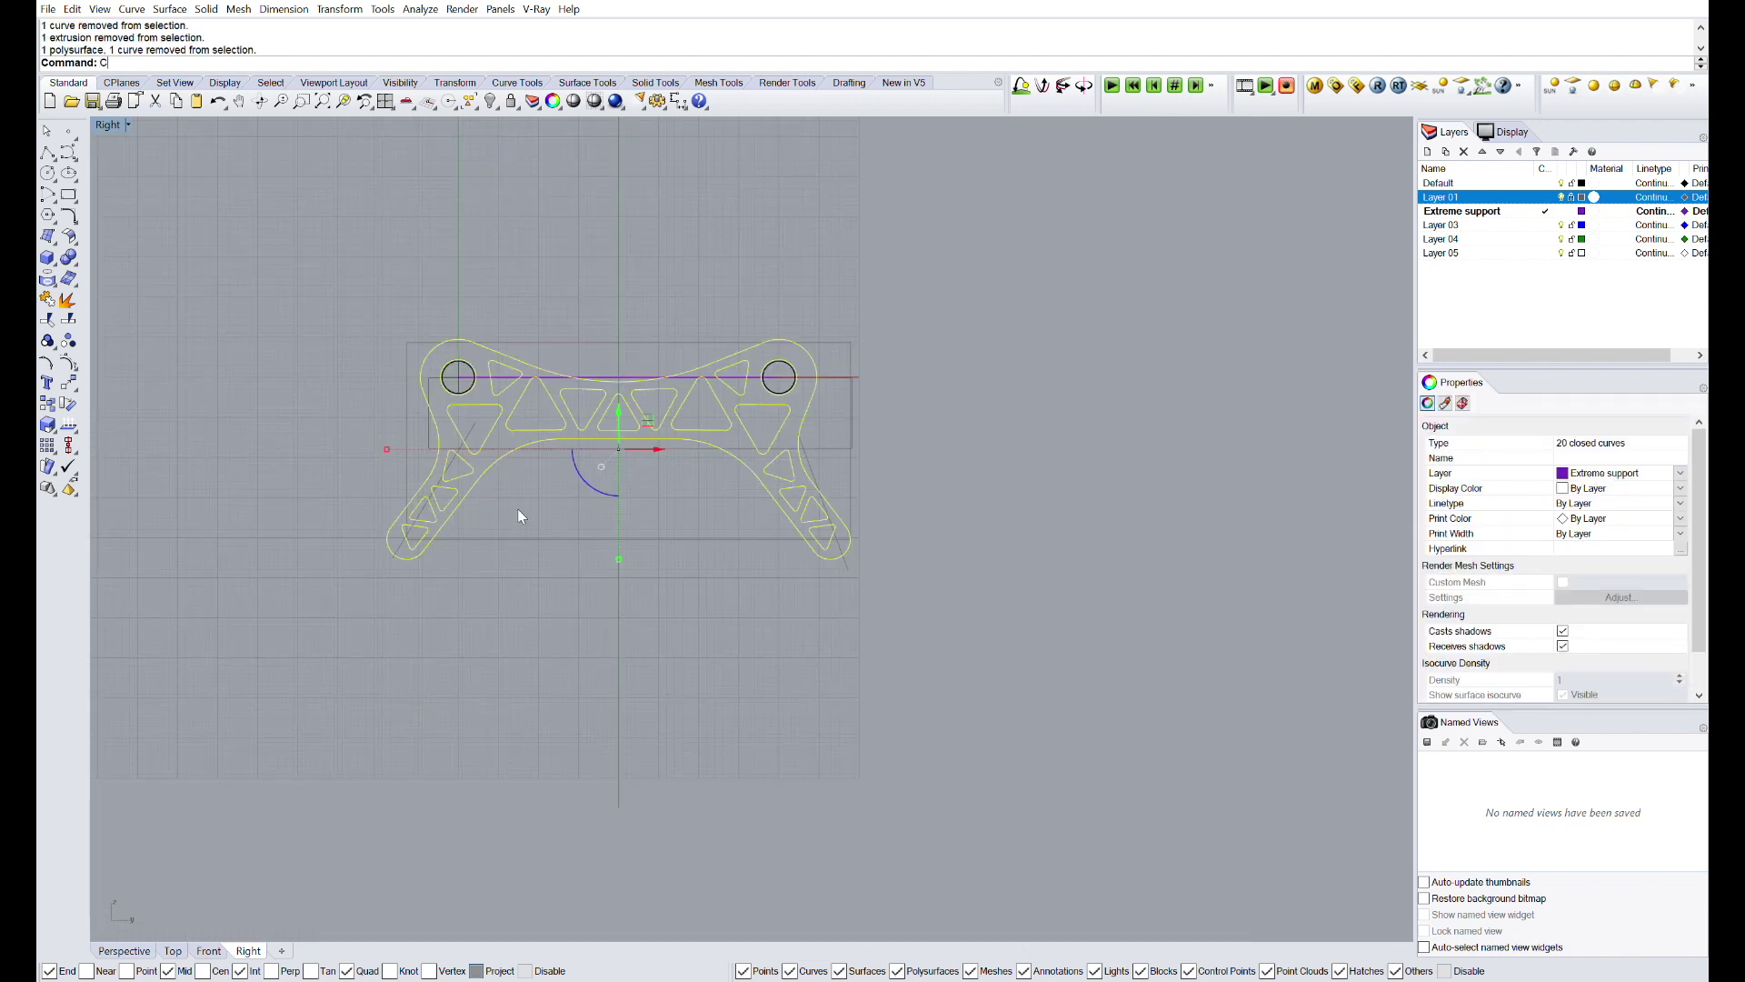
- Copy the mirrored support curves twice in a row beside the original, at distances of 150 and 300 mm
type("copy")
key("Return")
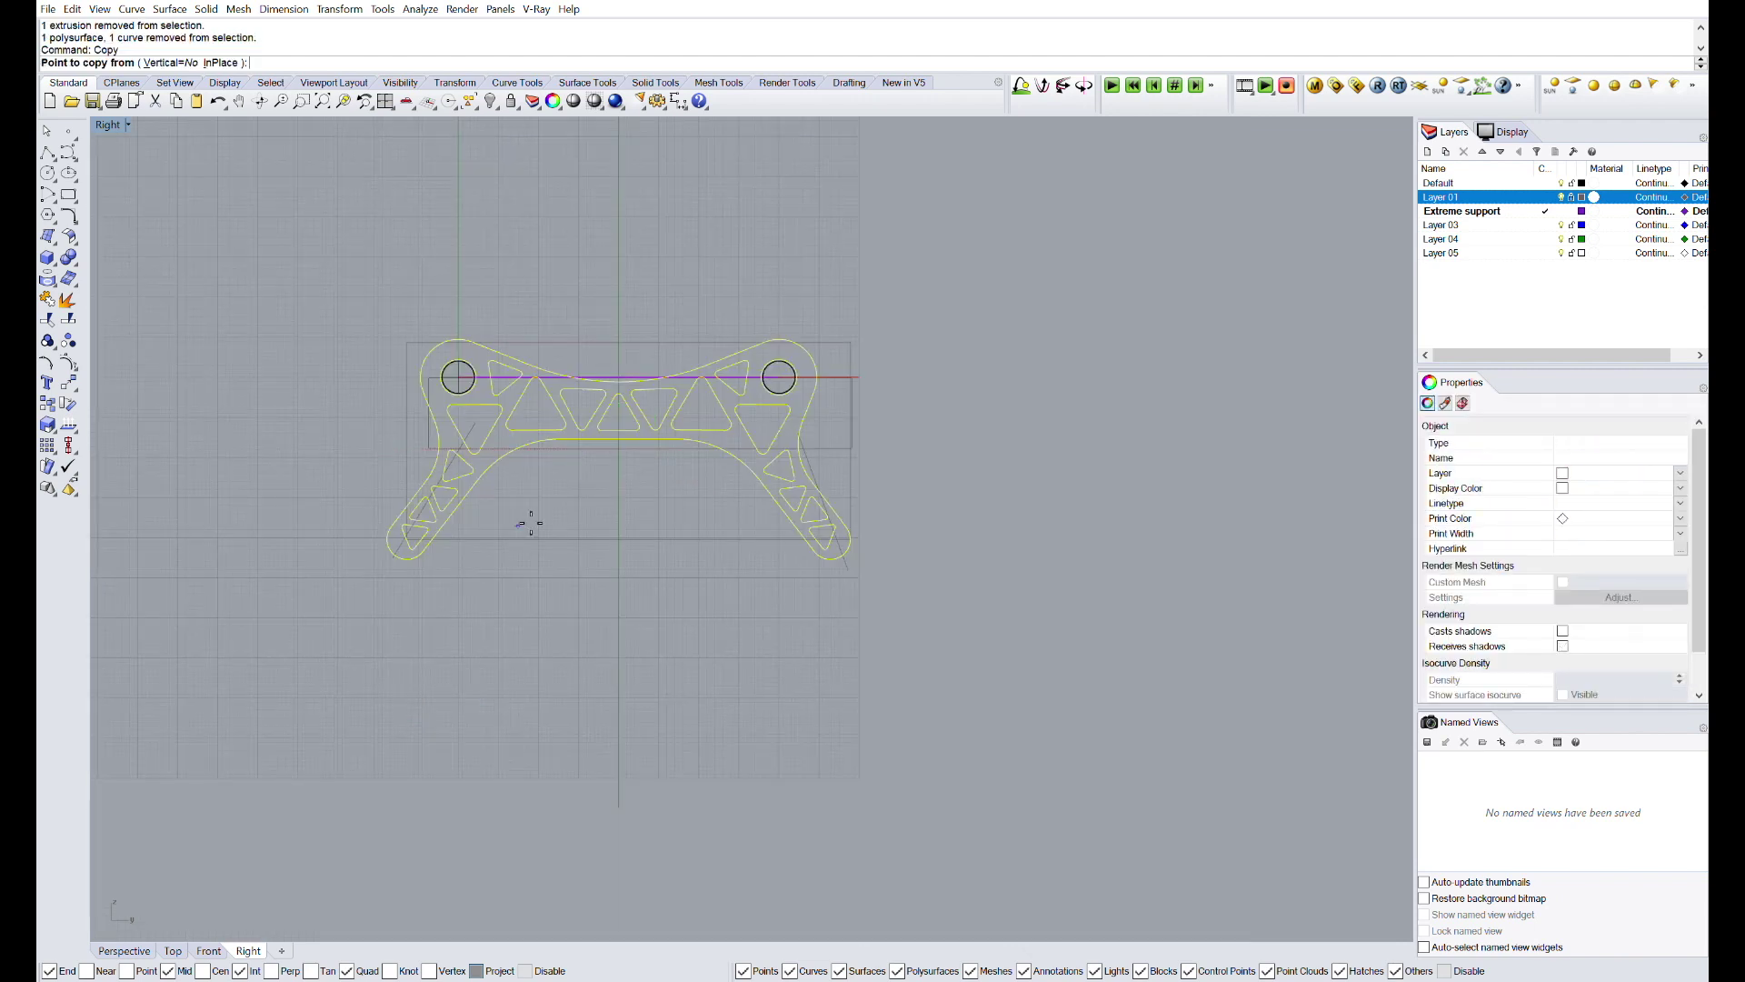
left_click(432, 690)
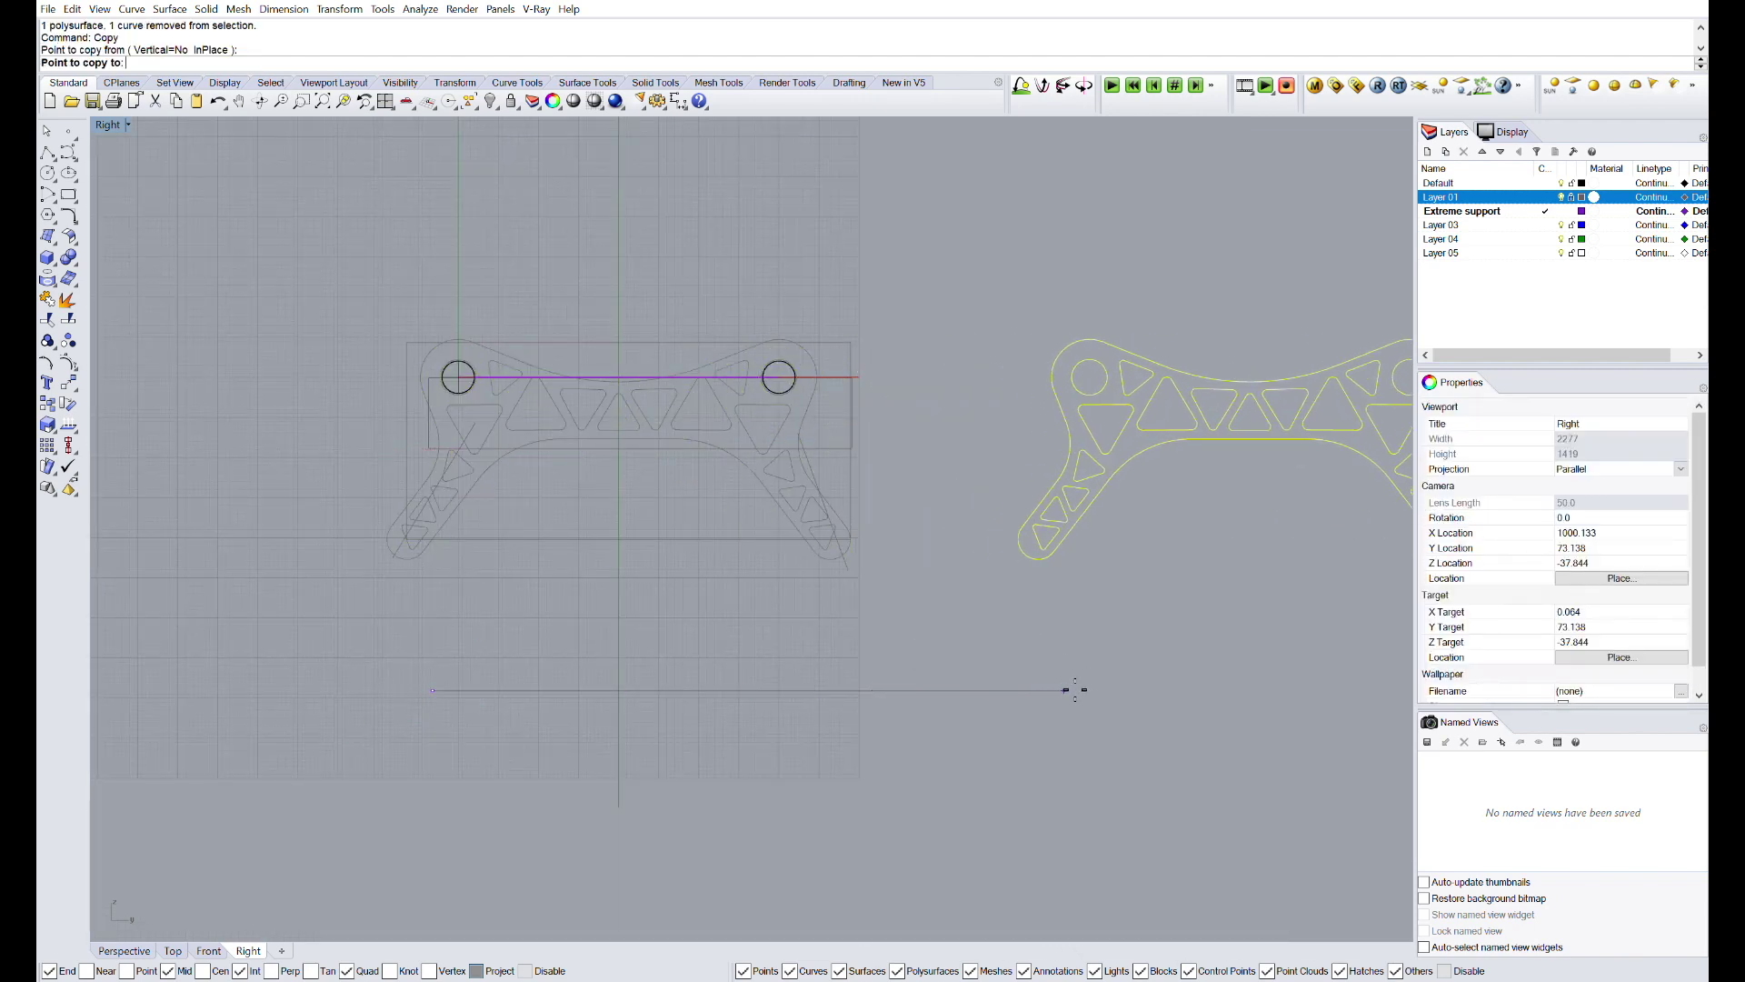
type("150")
key("Return")
scroll(596, 686, "down", 3)
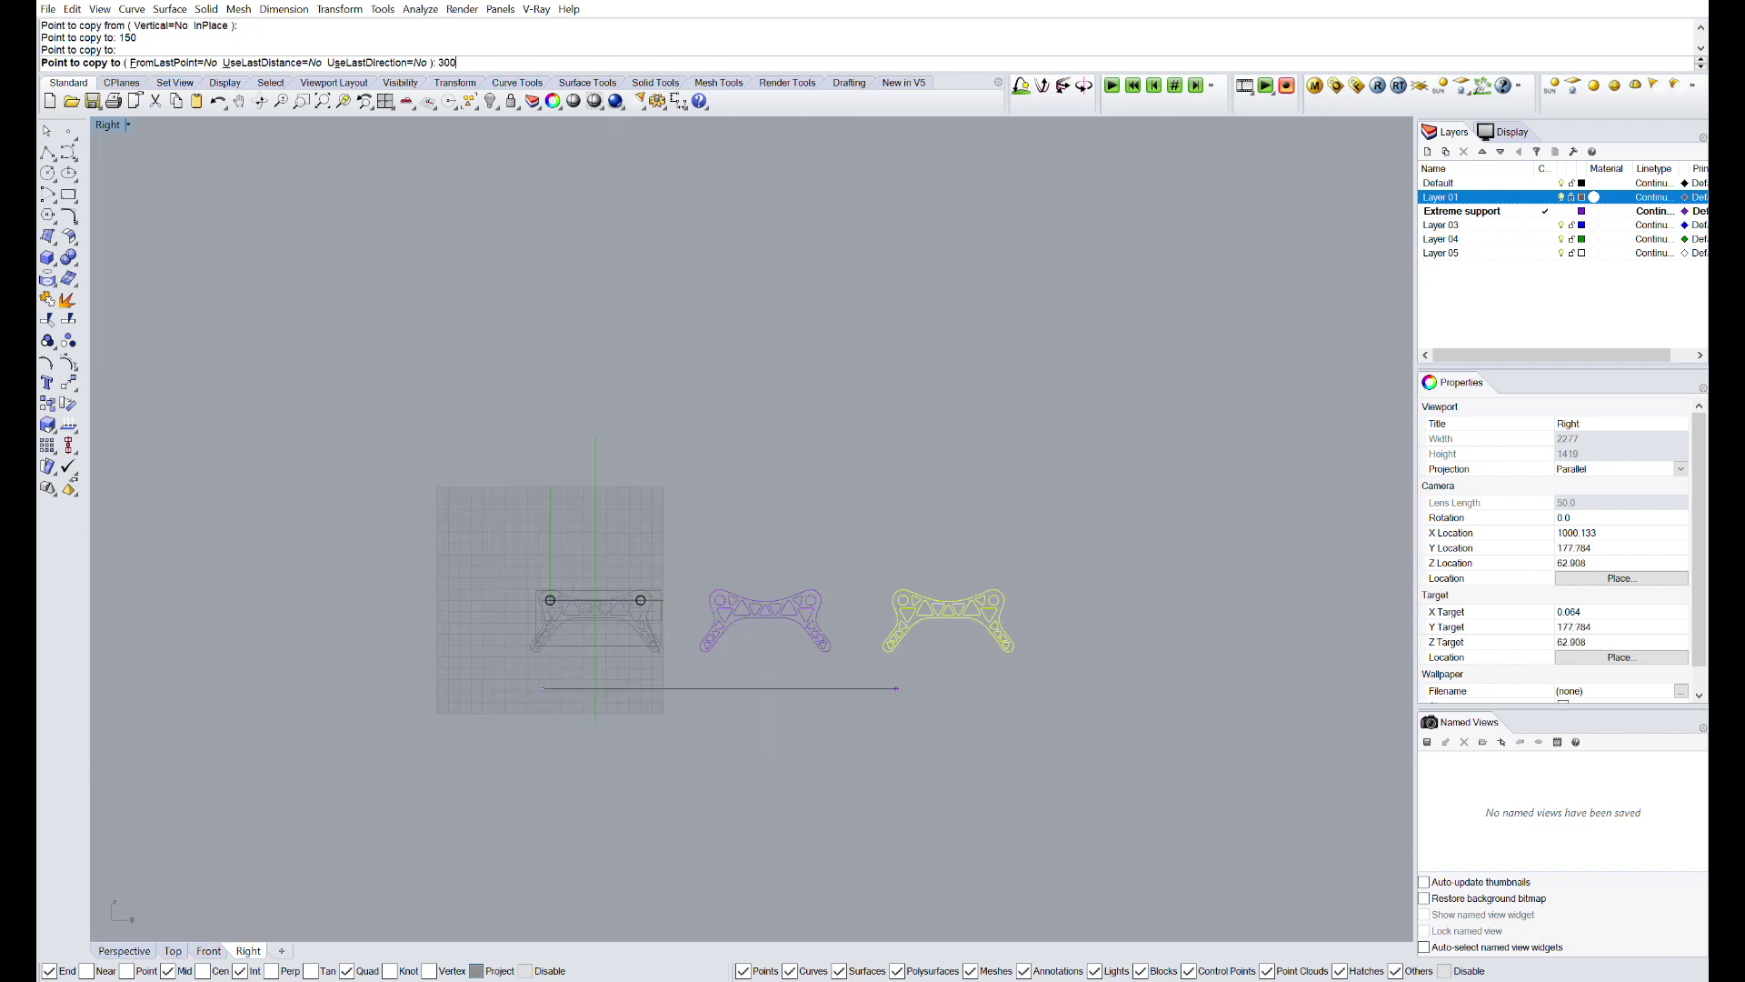
key("Return")
key("Return")
- Delete the two rod-hole circles from the farthest copy of the support profile
scroll(952, 598, "up", 8)
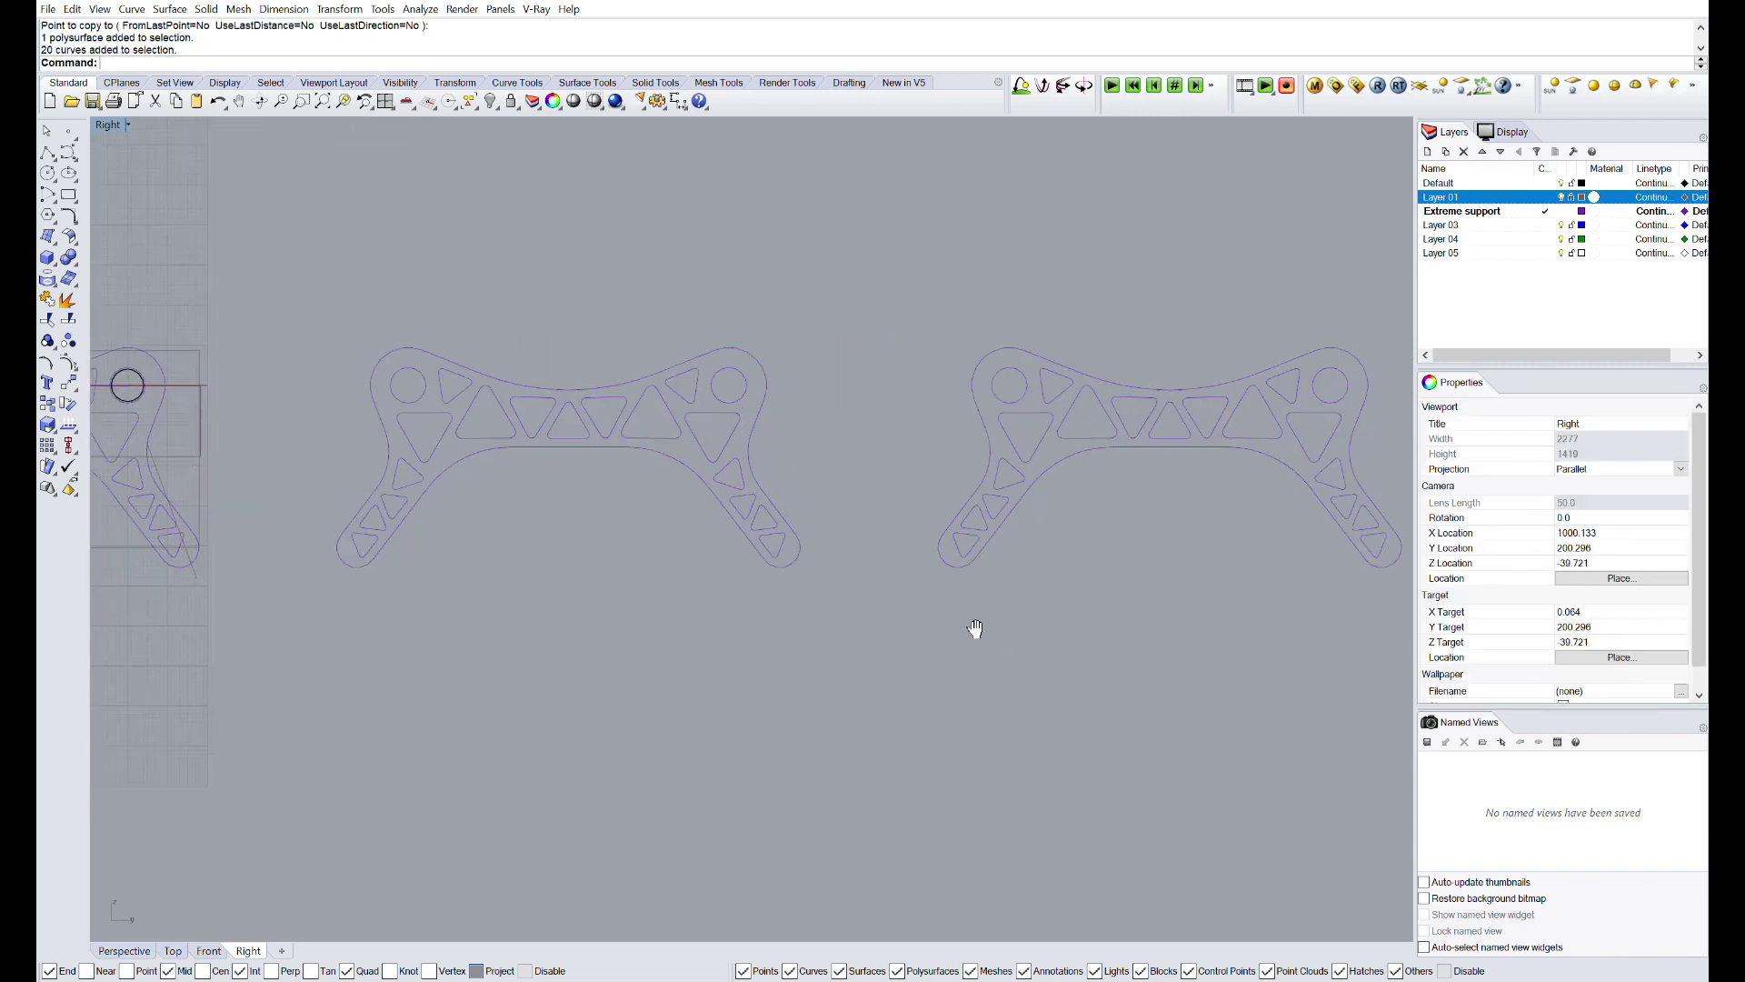
scroll(700, 445, "up", 4)
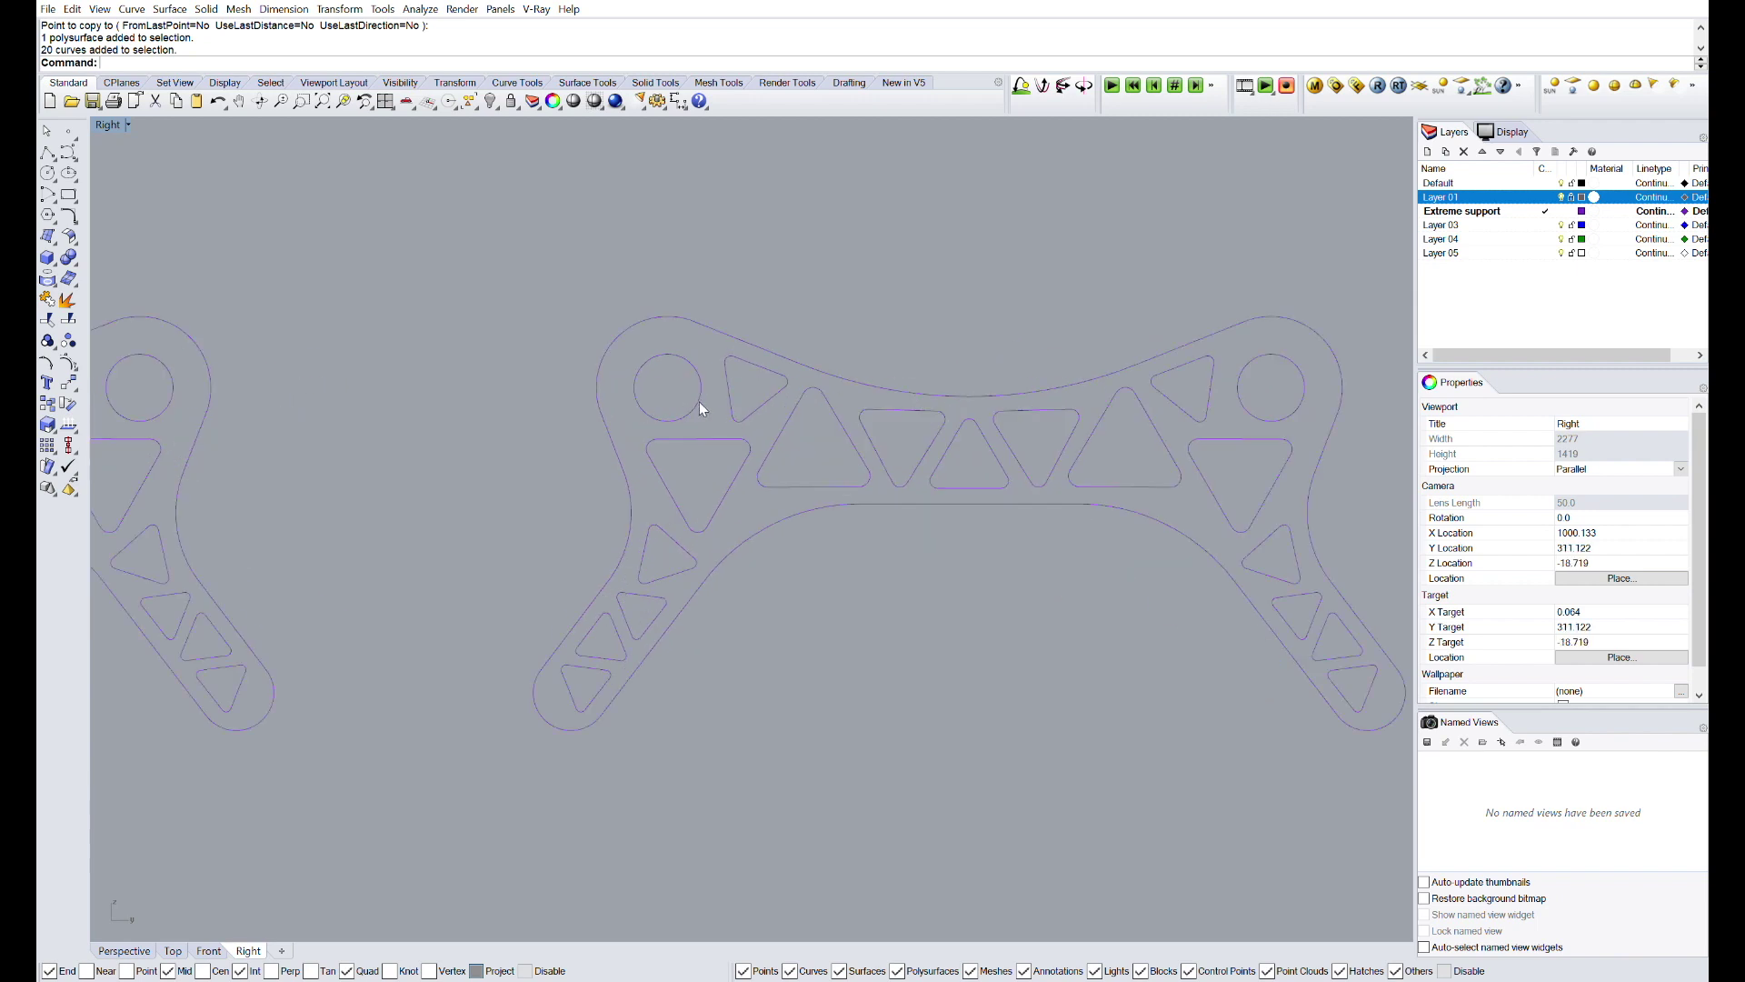
left_click(700, 392)
left_click(1249, 363, "shift")
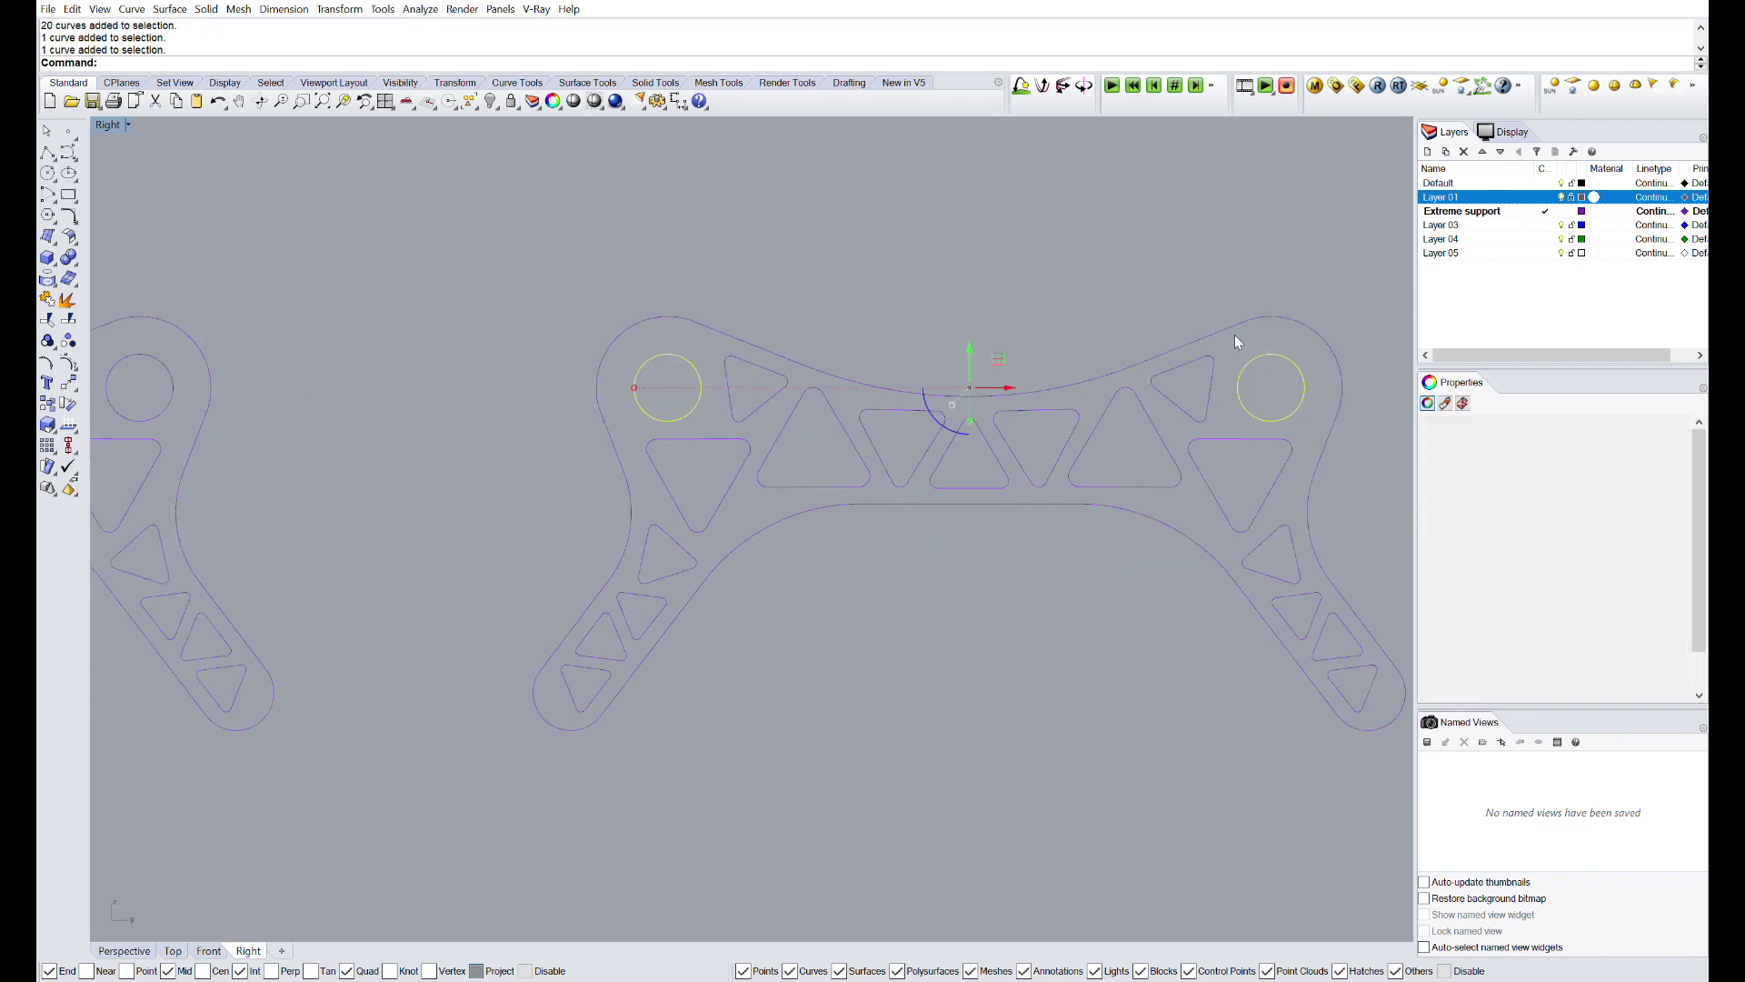
key("Delete")
- Extrude the middle copy of the support profile, including its rod holes and triangular cutouts, 30 mm as a solid
left_click(123, 950)
left_click_drag(503, 546, 857, 216)
right_click_drag(523, 436, 661, 454)
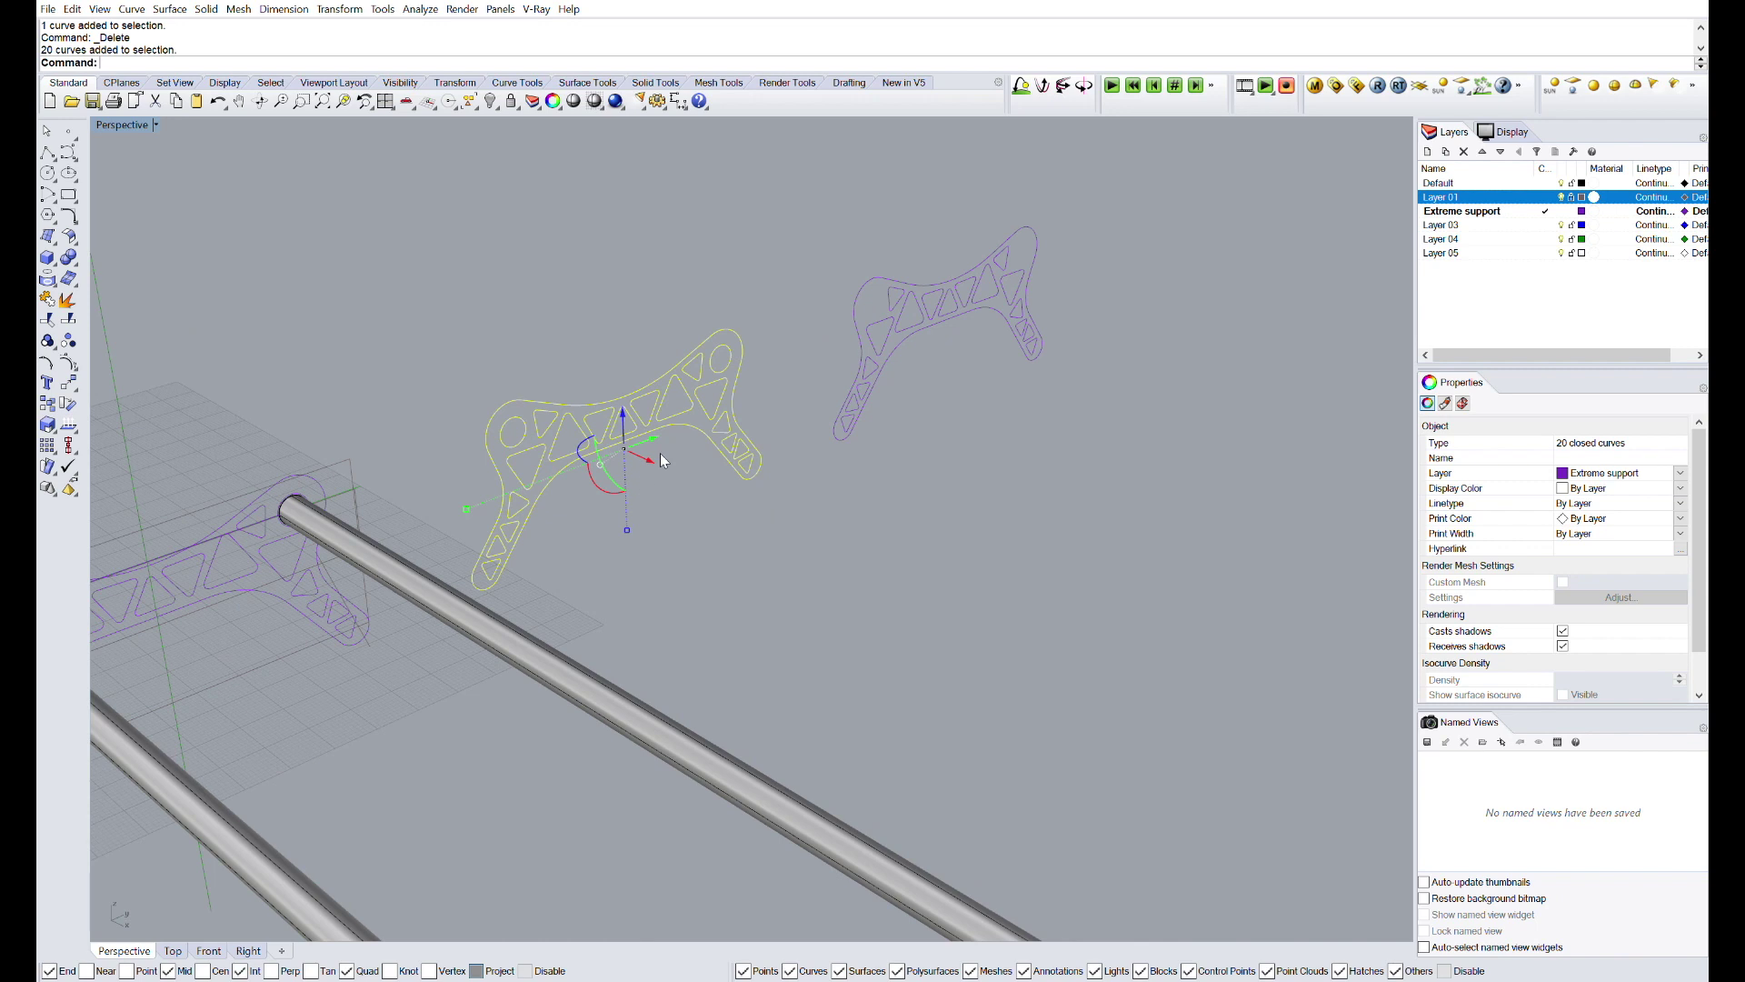
type("ExtrudeCrv")
key("Return")
type("30")
key("Return")
- Extrude the farthest support profile, the one without rod holes, by -5 mm as a solid
right_click_drag(791, 461, 651, 478)
left_click_drag(827, 587, 1104, 382)
right_click_drag(789, 599, 602, 384)
type("Ex")
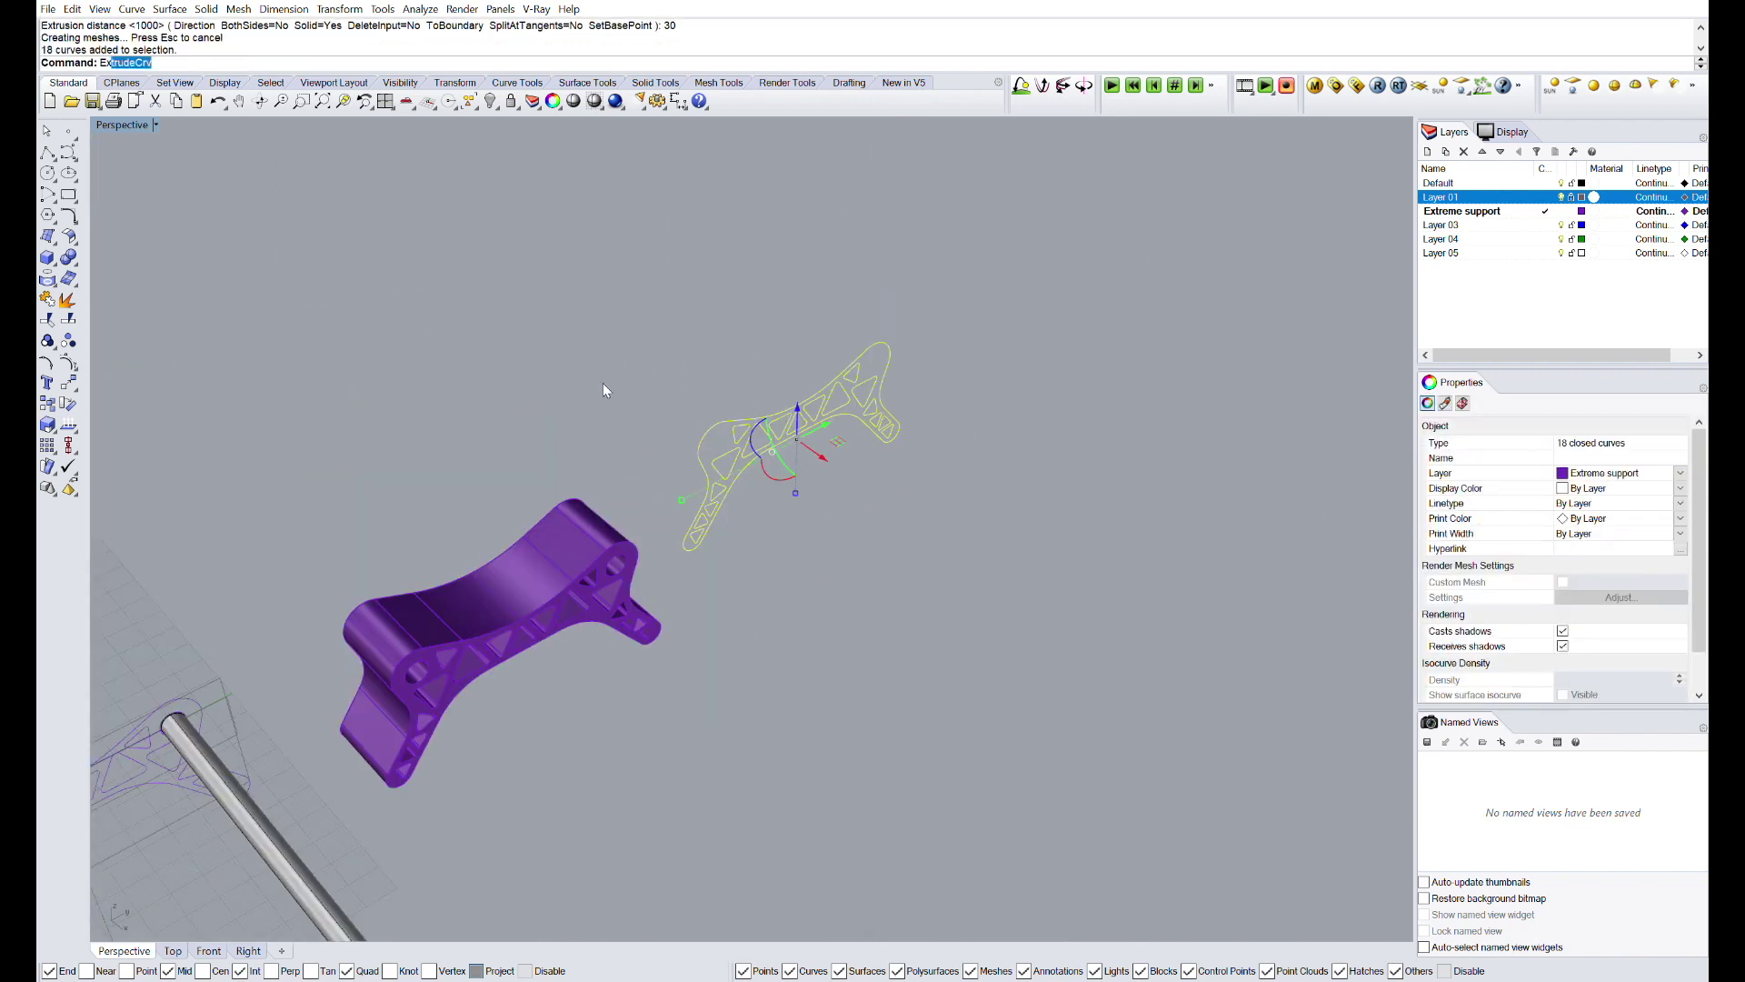
key("Return")
scroll(604, 386, "down", 8)
right_click_drag(604, 452, 668, 438)
scroll(580, 361, "up", 6)
key("BackSpace")
key("BackSpace")
key("BackSpace")
type("5")
key("Return")
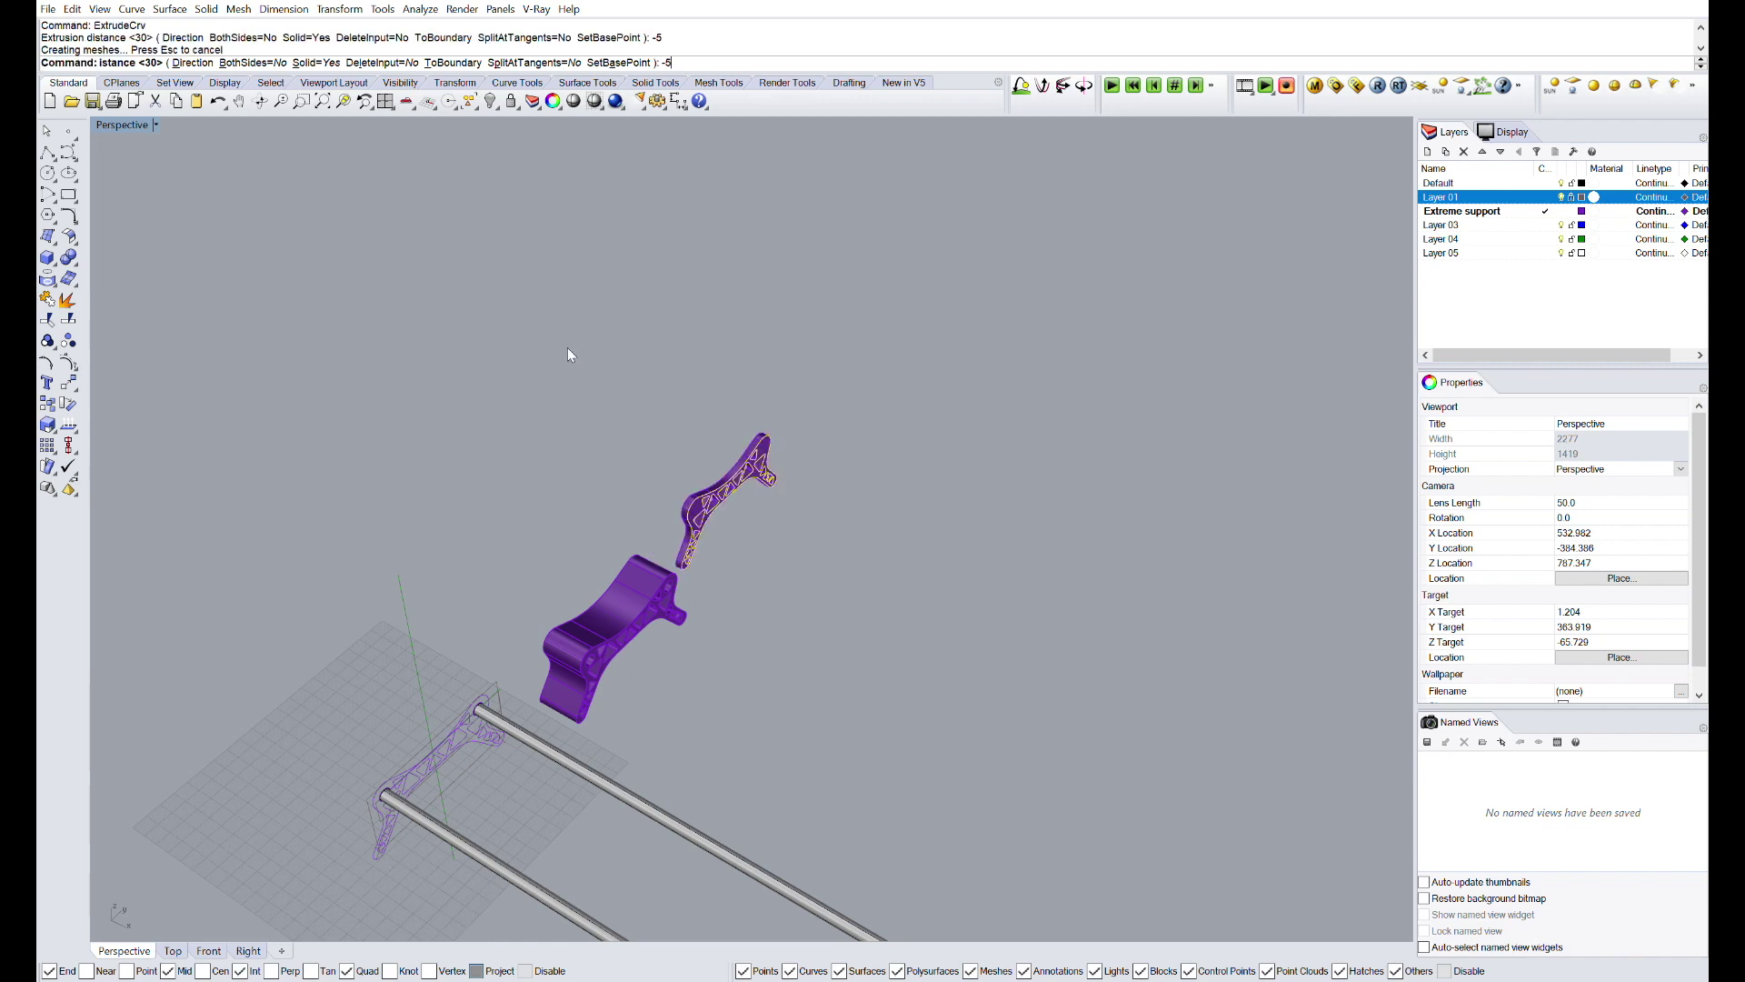
- Copy the thin support plate without rod holes to a free spot farther along the row
right_click_drag(567, 348, 634, 460)
scroll(635, 460, "up", 6)
scroll(635, 462, "down", 6)
left_click(771, 481)
left_click(789, 489)
type("Copy")
key("Return")
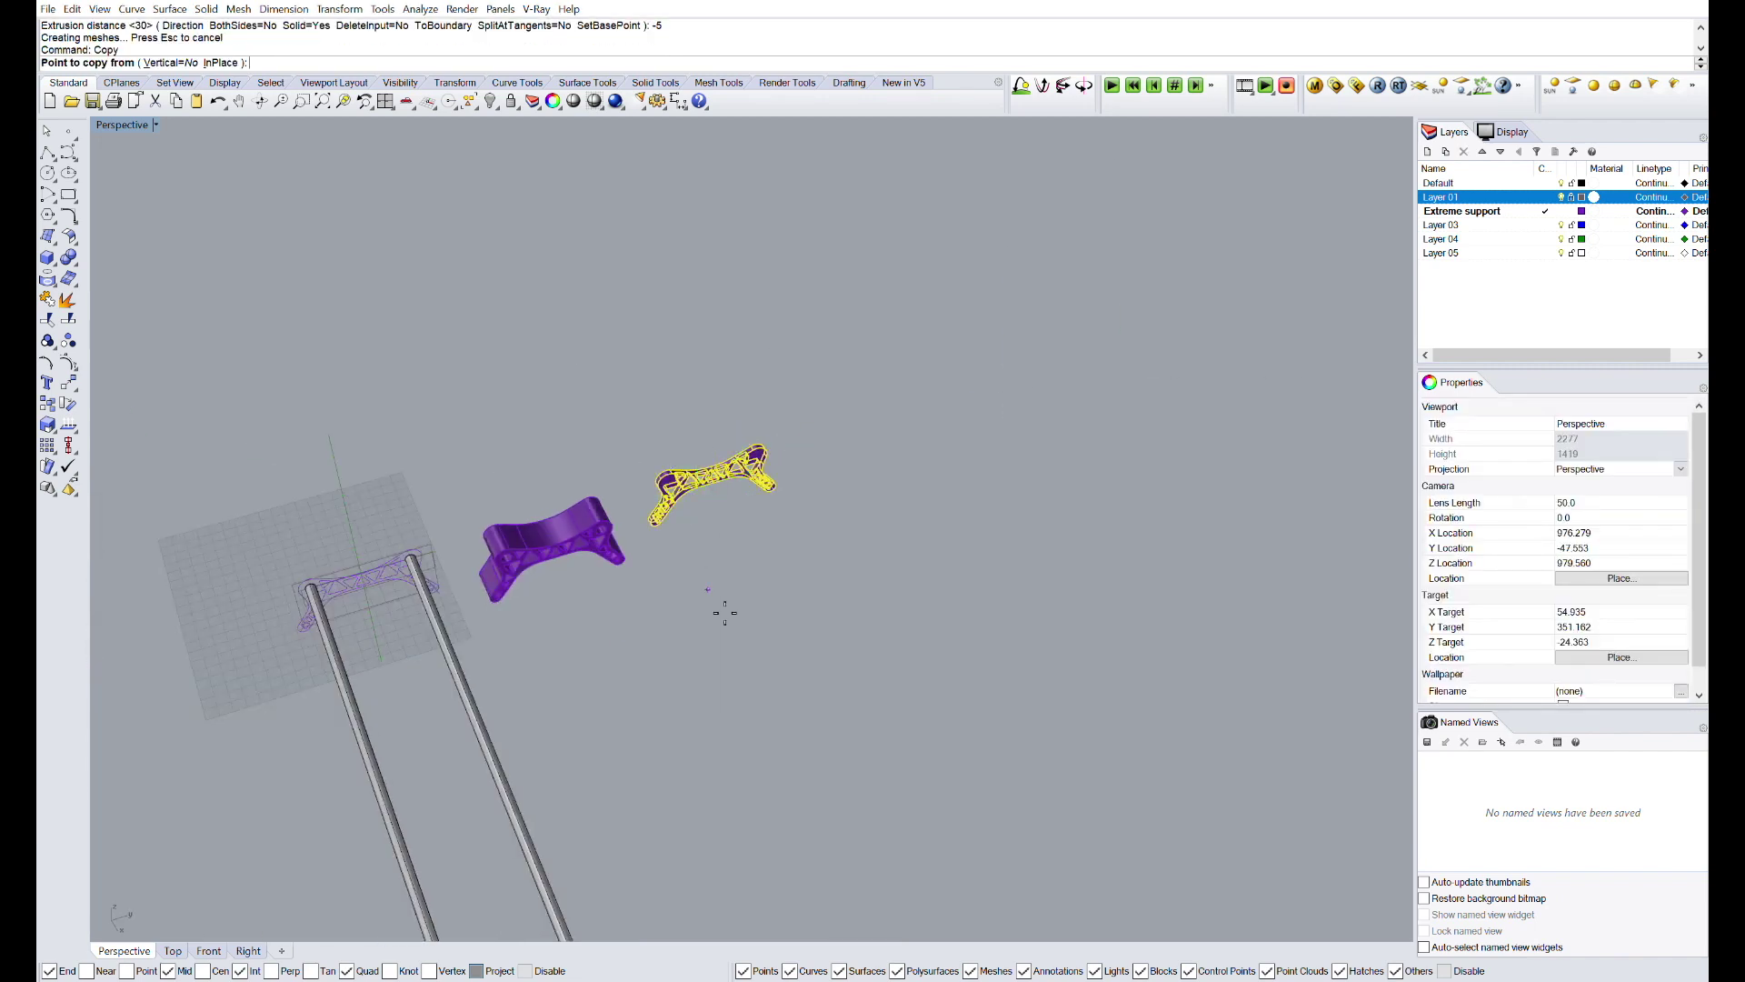
left_click(714, 615)
key("Return")
left_click(915, 544)
right_click(915, 543)
- Copy the 30 mm thick support by 300 mm so it meets the copied thin plate
left_click(557, 506)
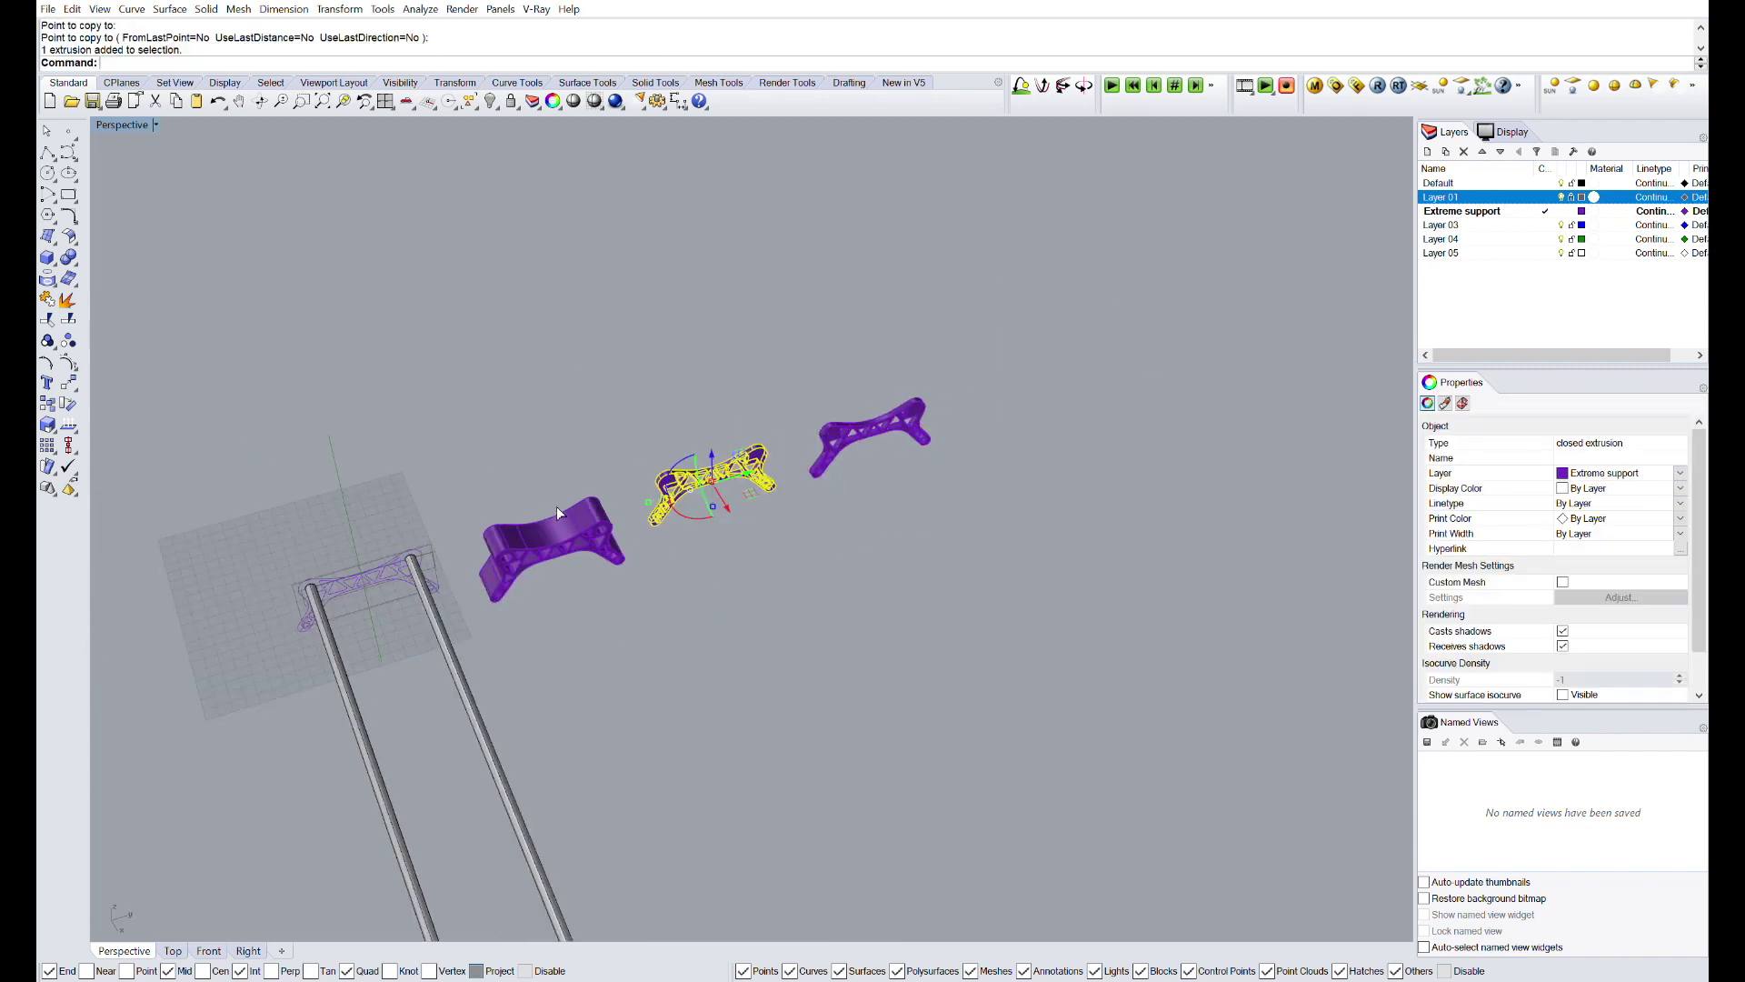
right_click(616, 658)
left_click(616, 659)
key("Return")
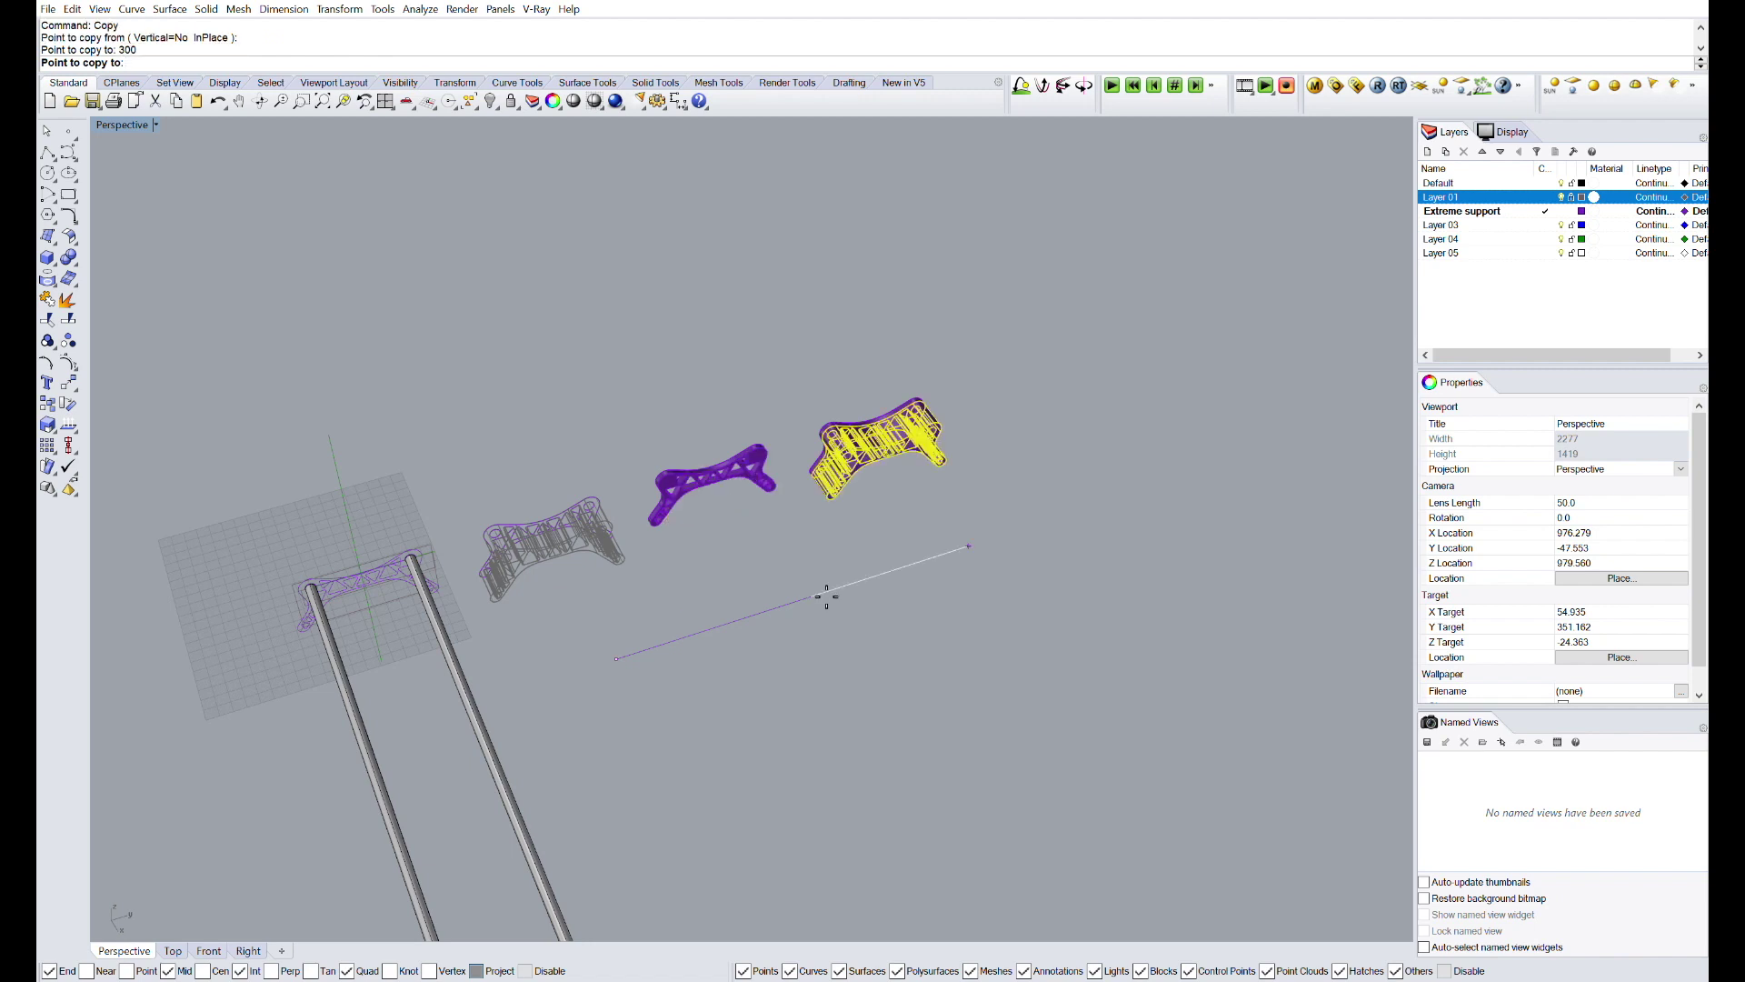
left_click(972, 583)
right_click(972, 582)
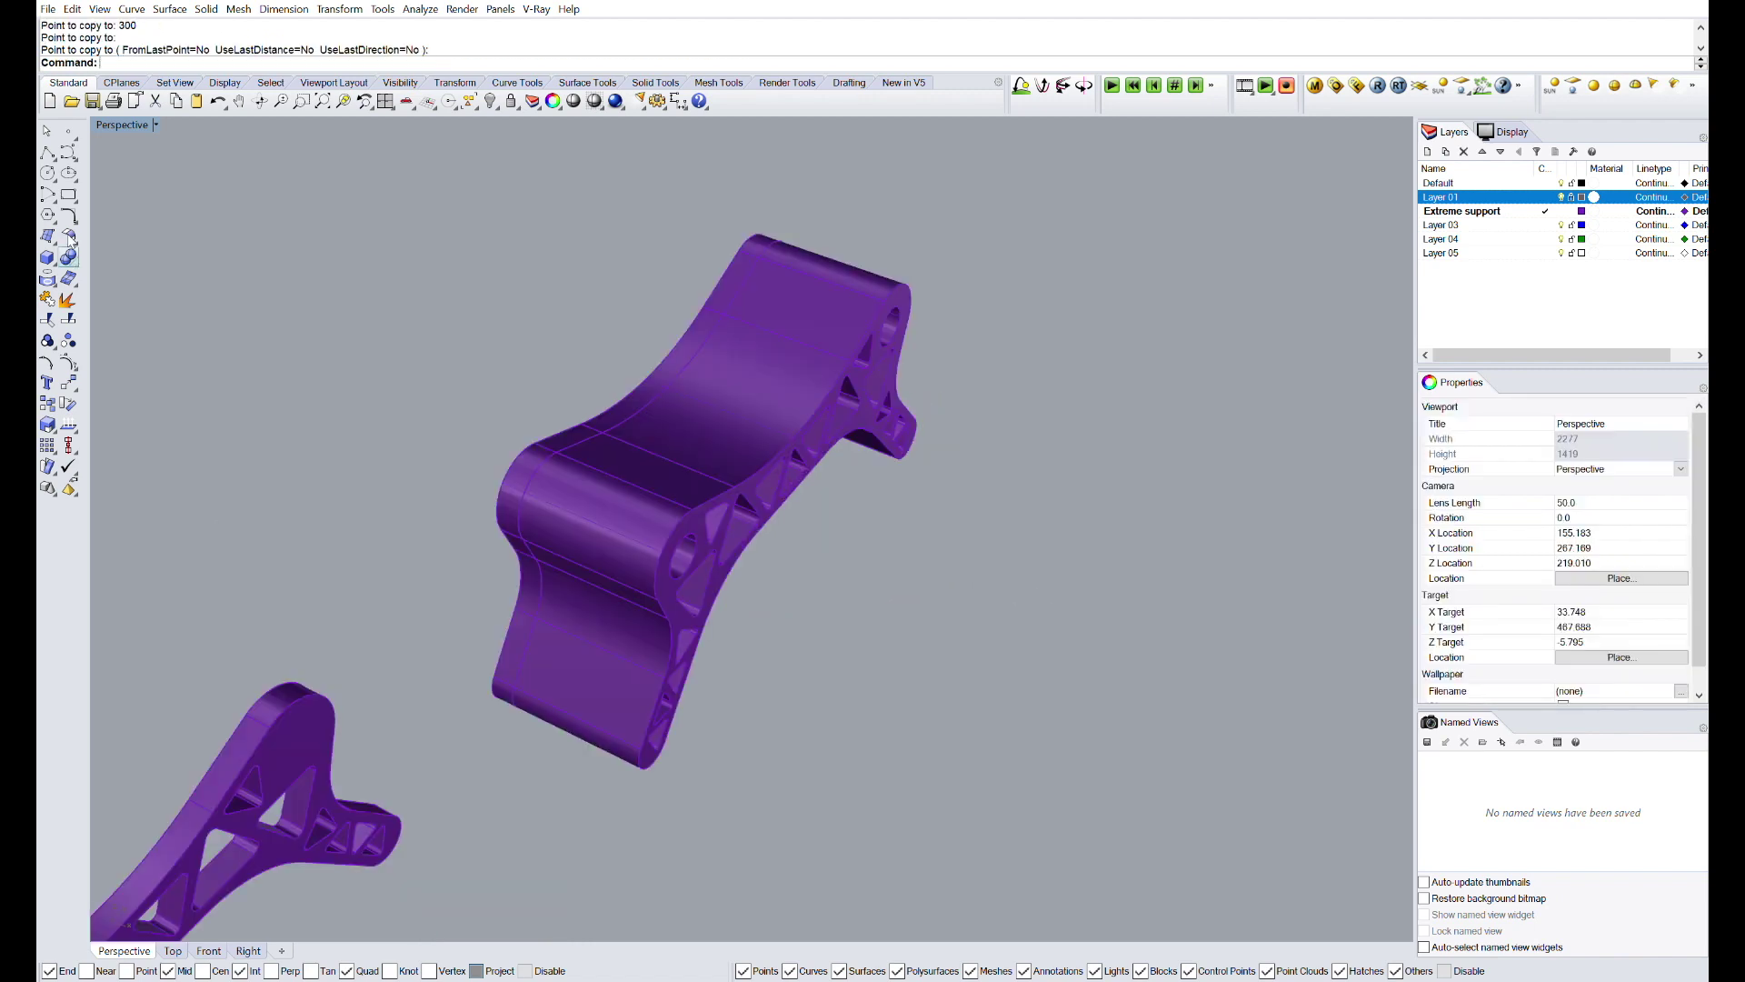
- Boolean-union the copied thick support and thin plate into one end support with closed rod holes
left_click(68, 257)
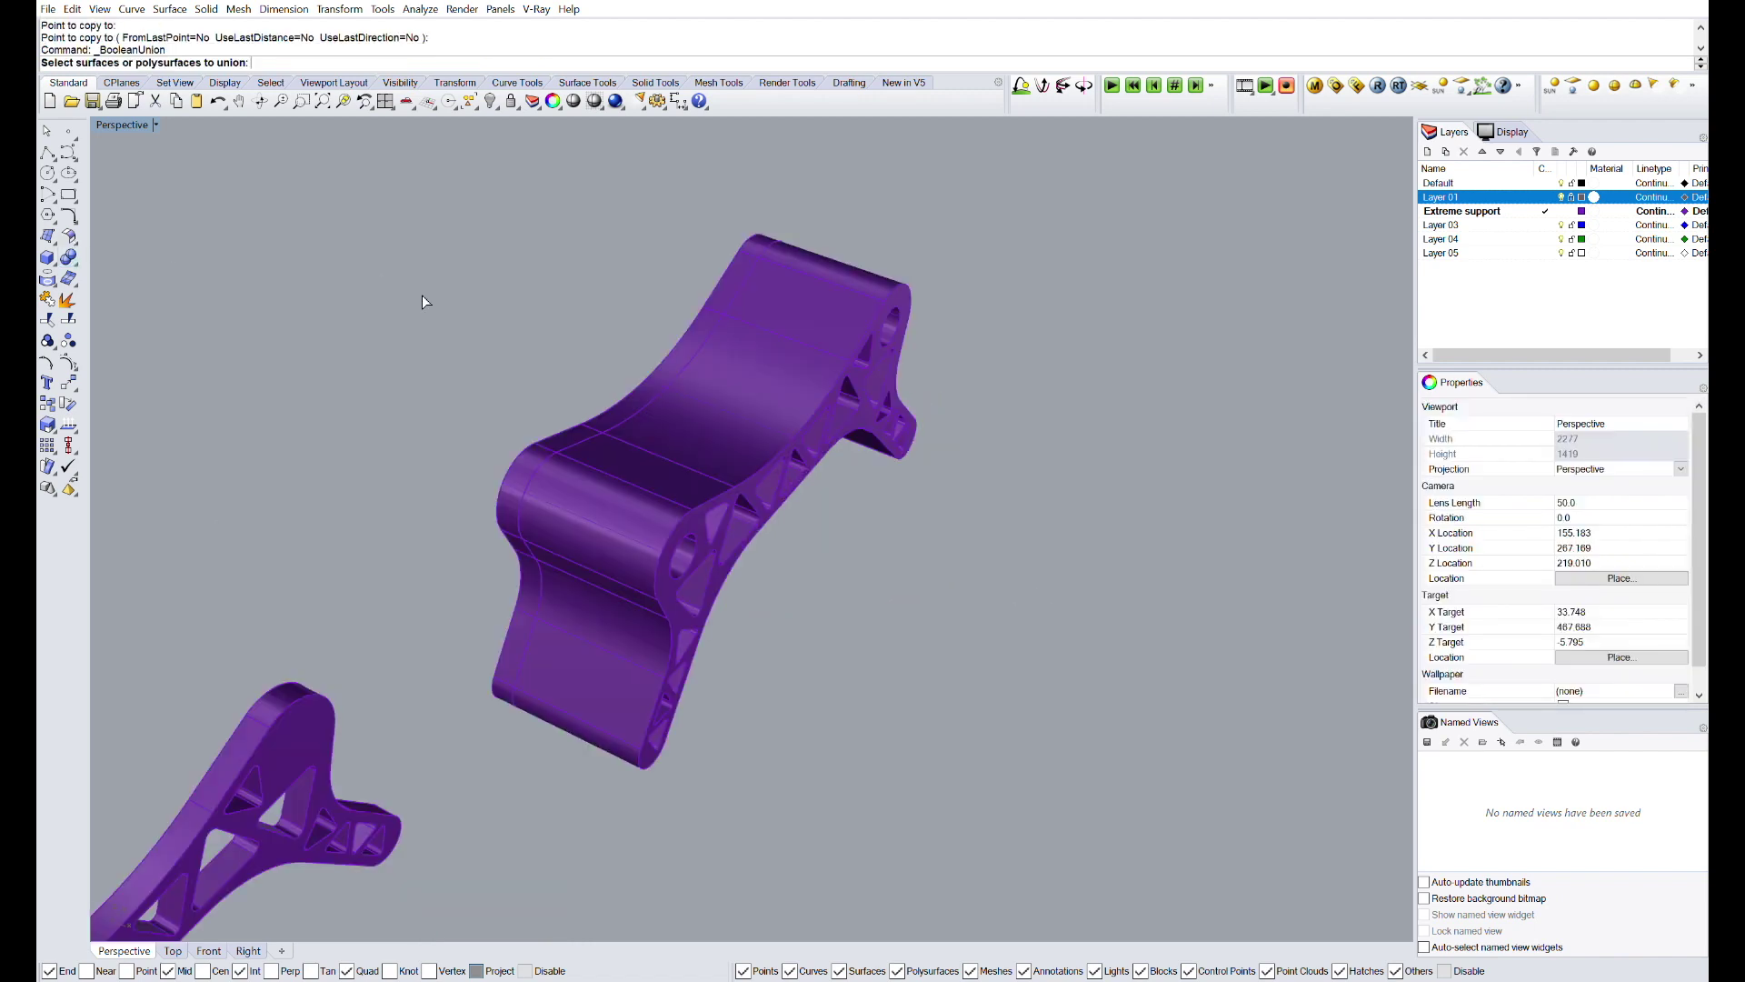
left_click(630, 384)
key("Return")
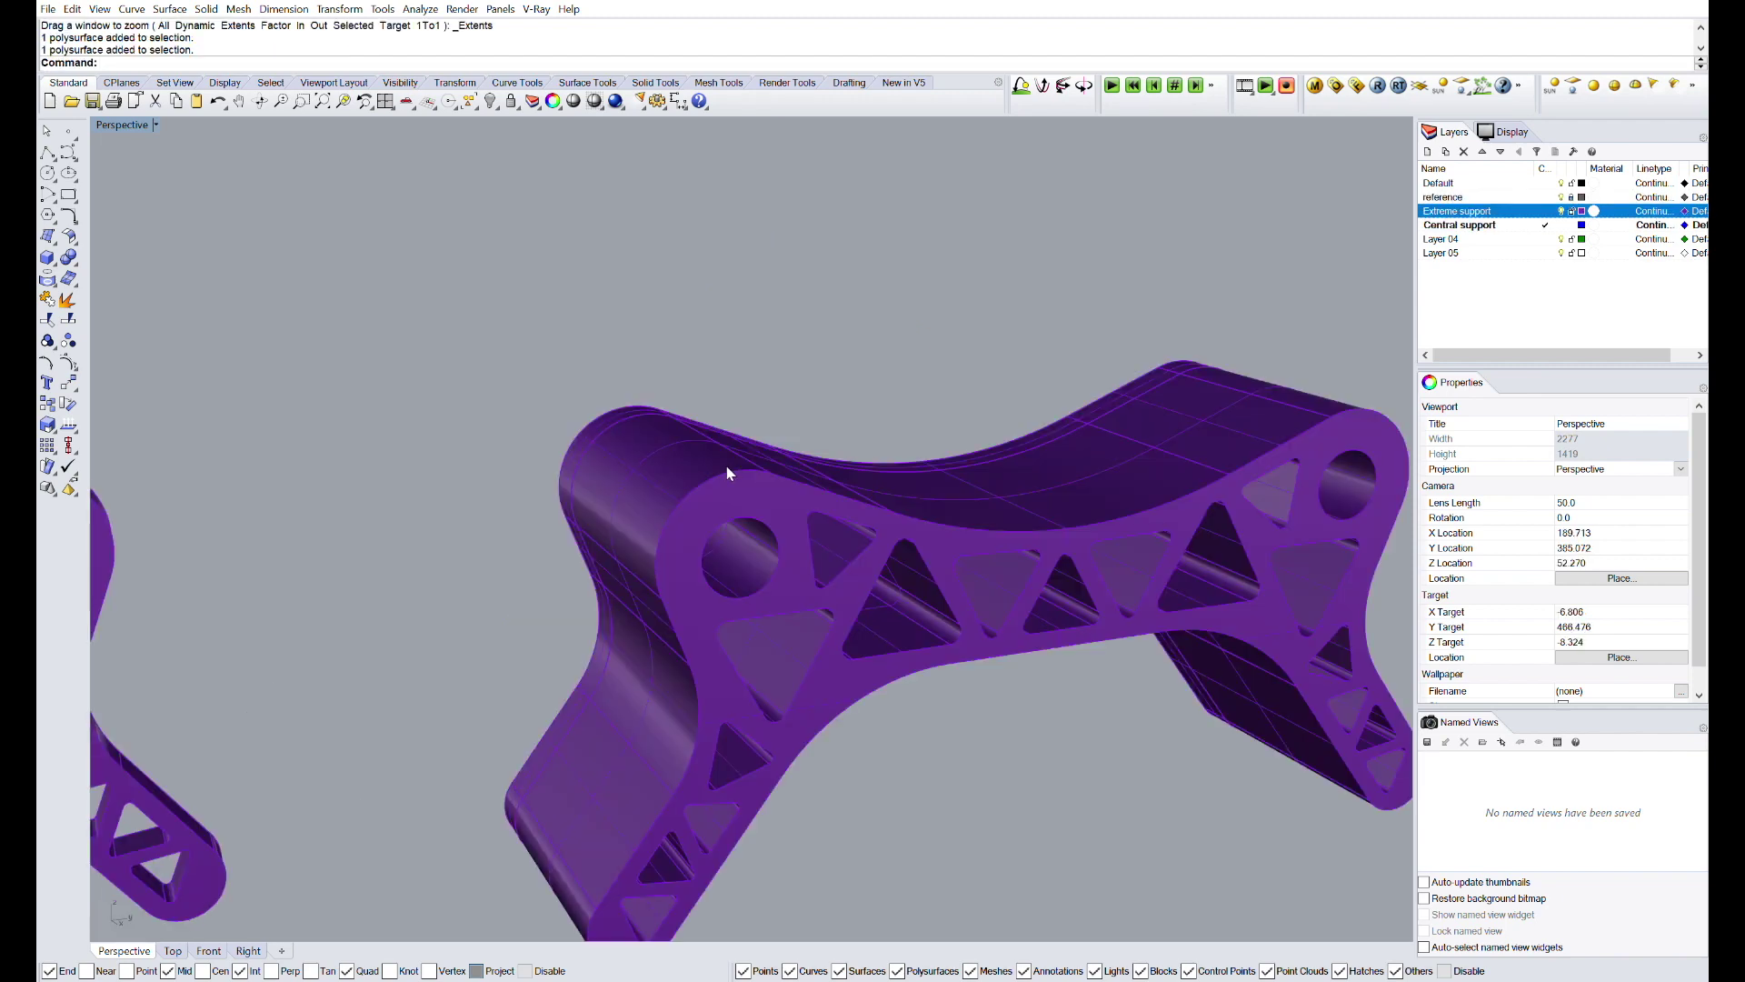
- Try to fillet the combined support's outline and triangular cutout edges with a radius of 1 mm
right_click_drag(729, 467, 673, 397)
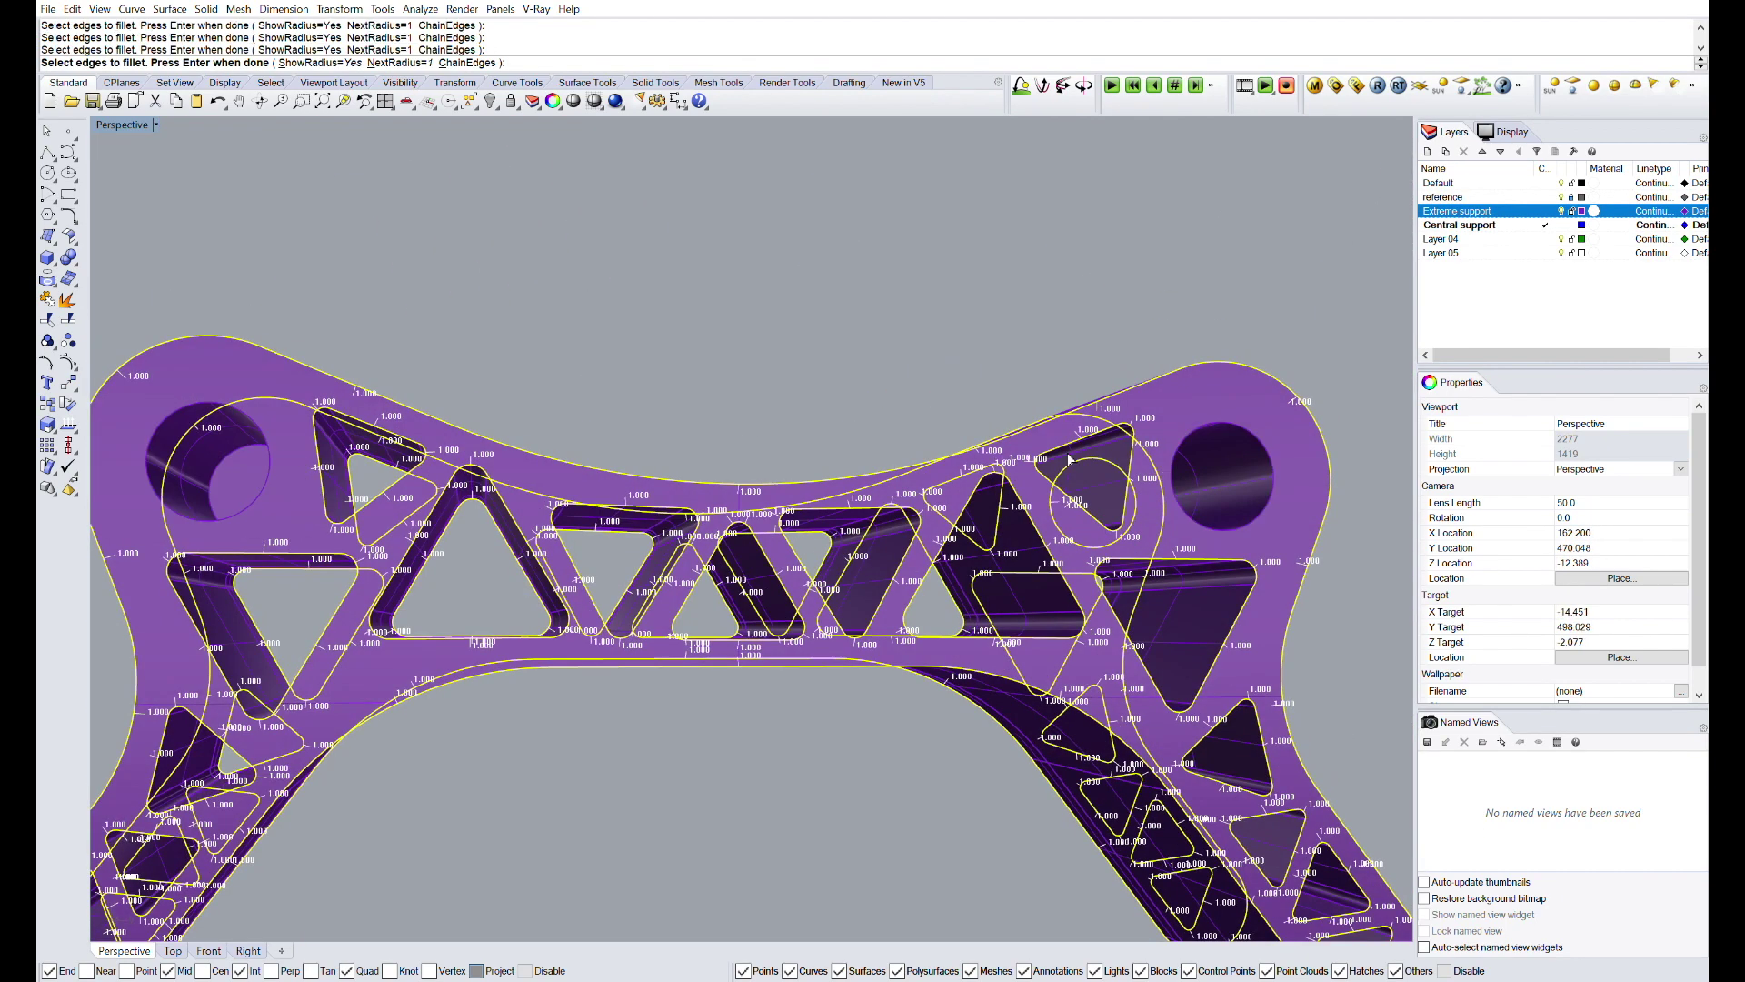
key("Return")
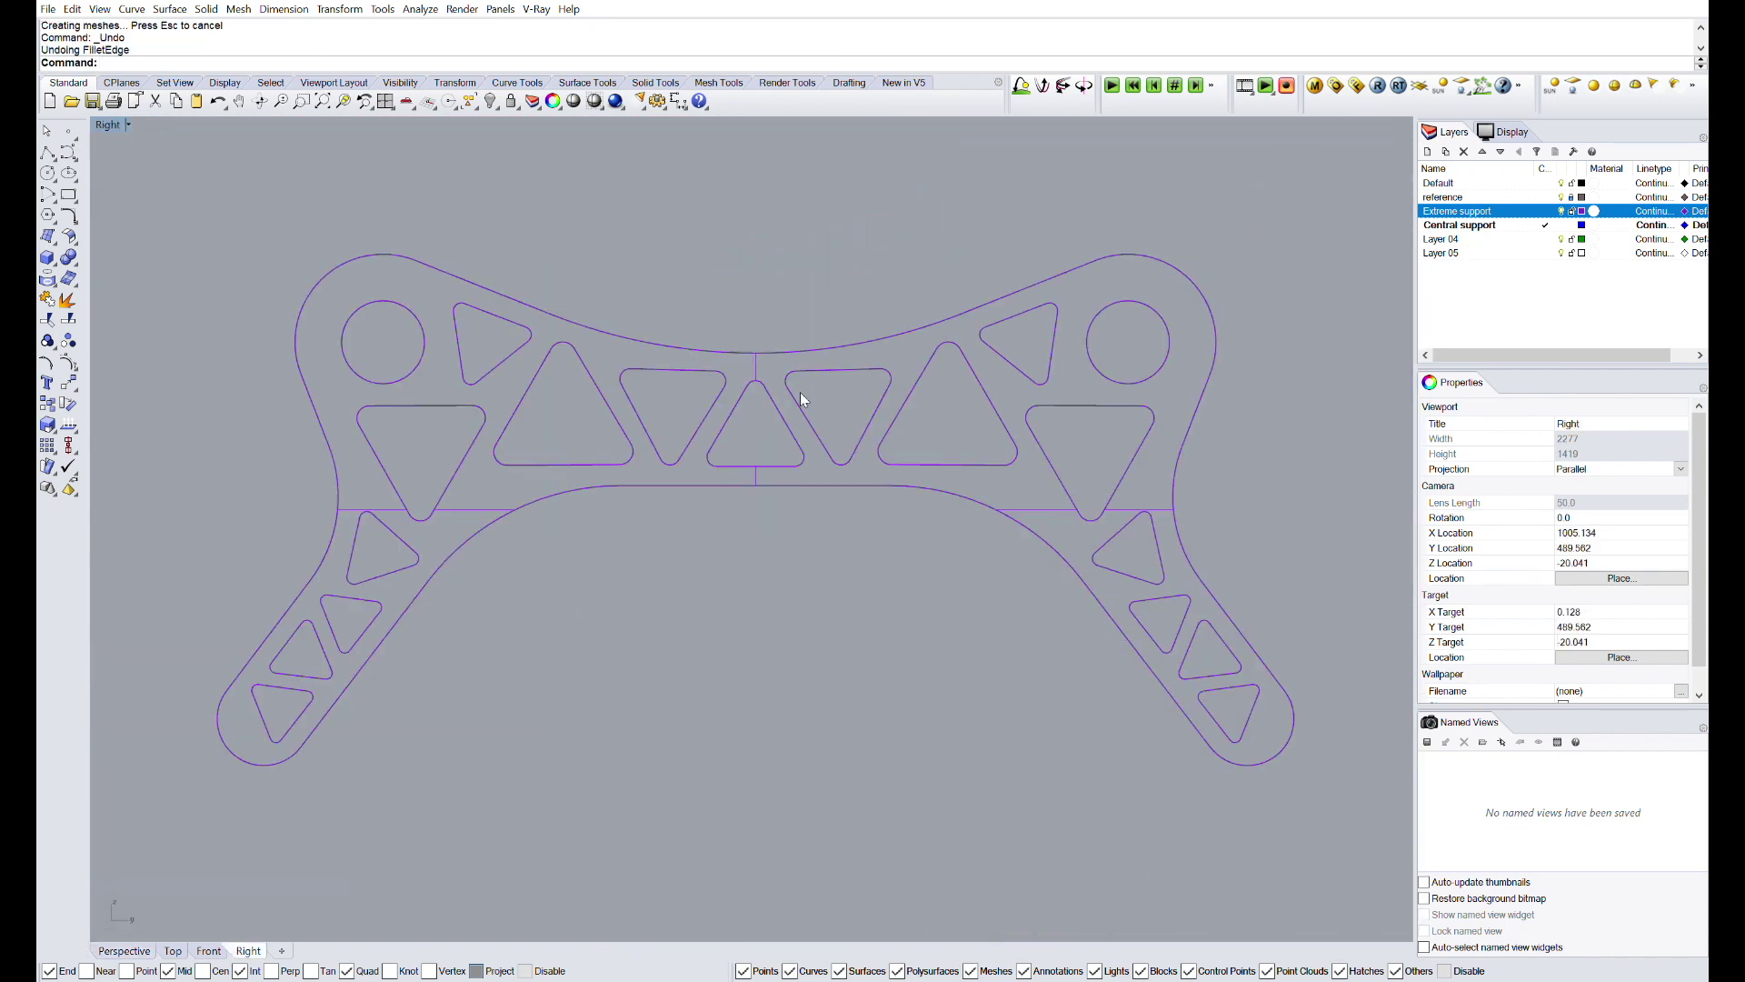
- Fillet the combined support's outer edges with a 1.5 mm radius and its triangular cutout edges with 0.7 mm
left_click(799, 382)
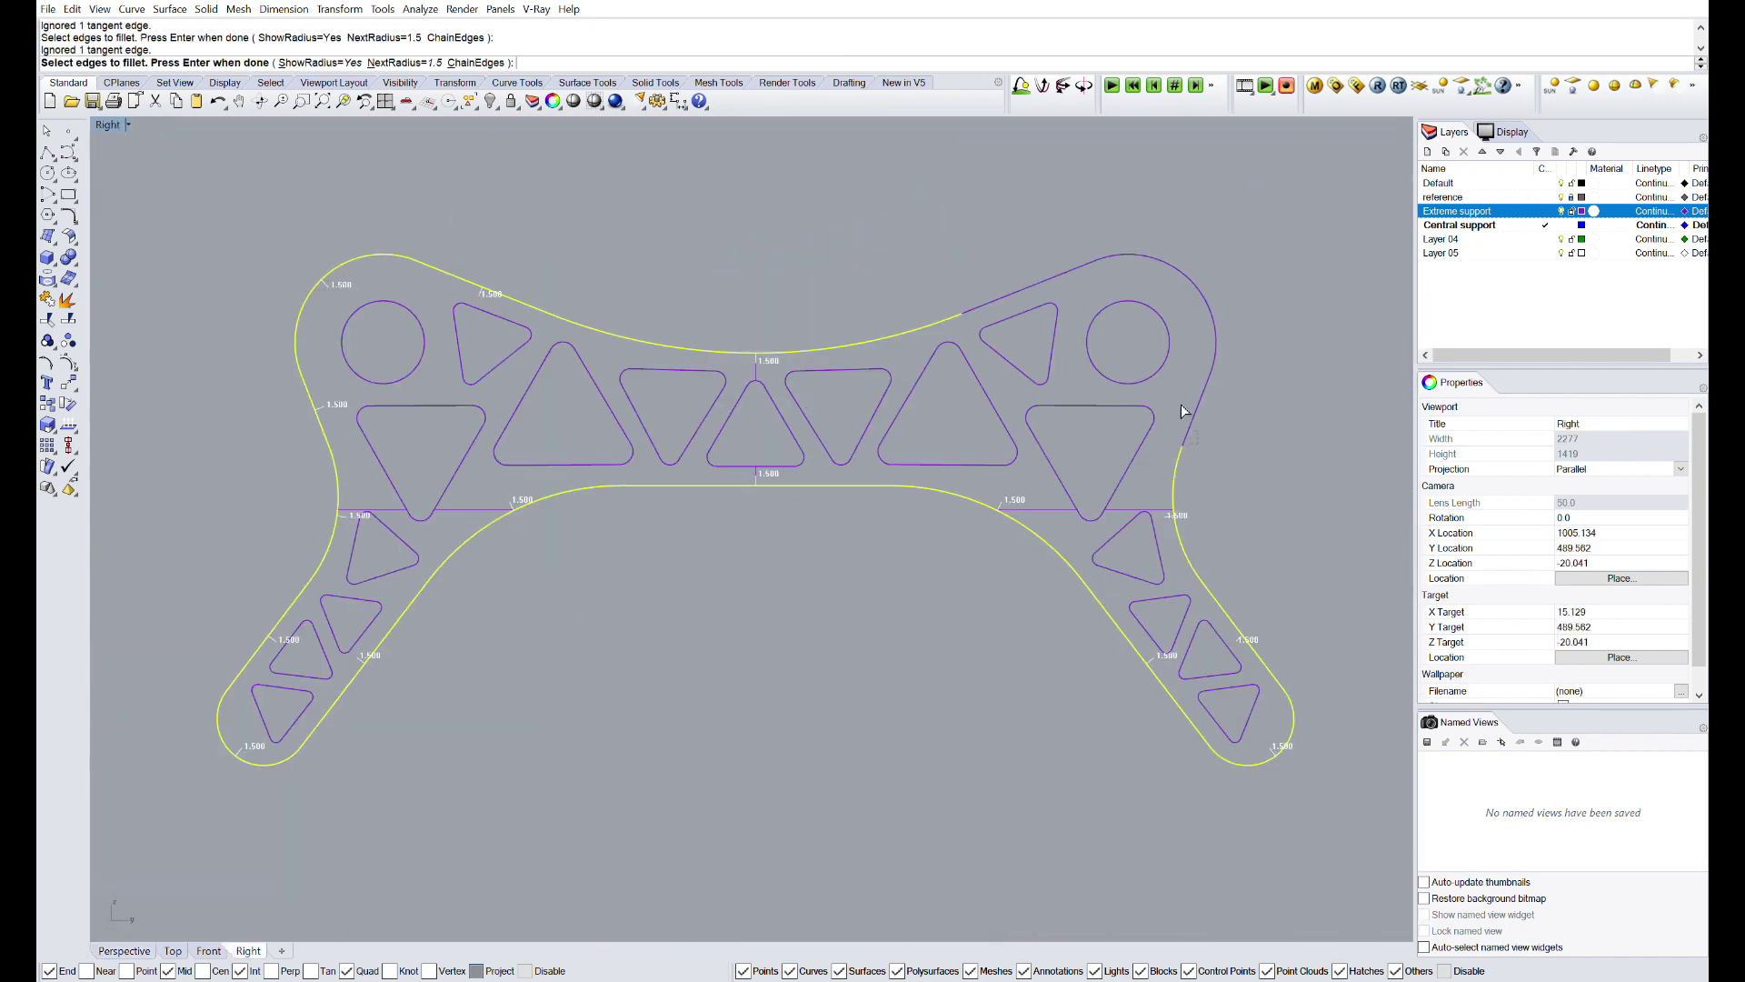
type("n")
key("Return")
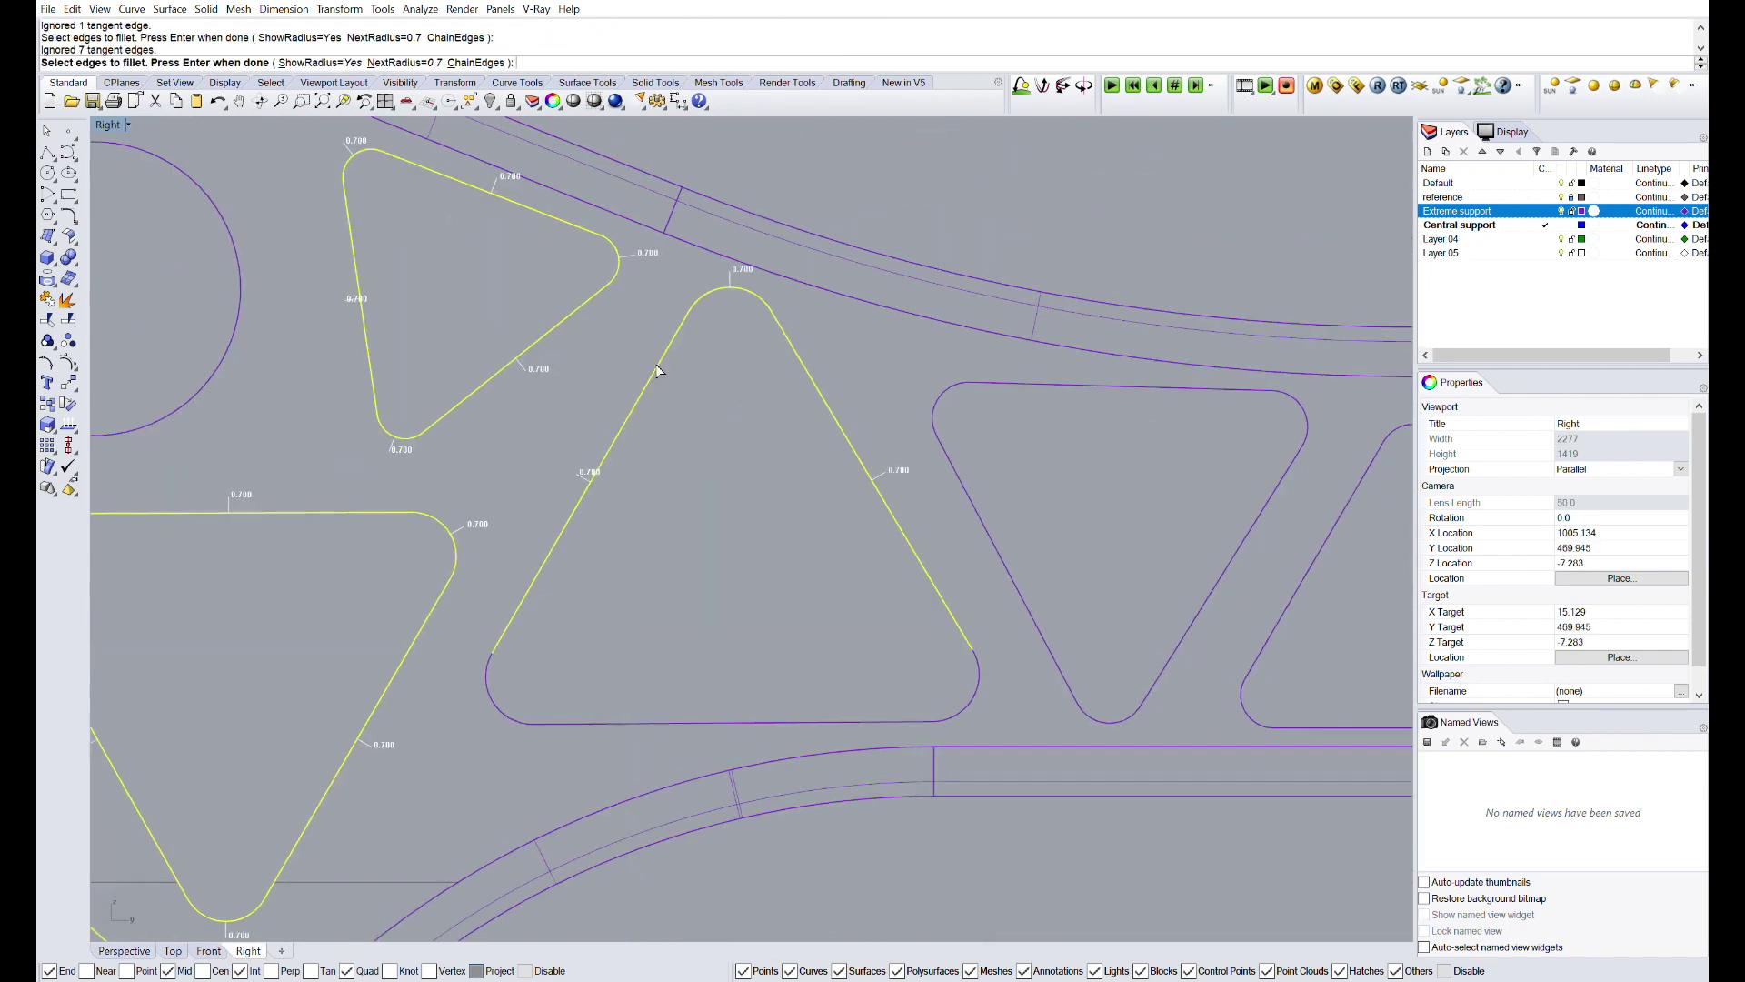
left_click(863, 537)
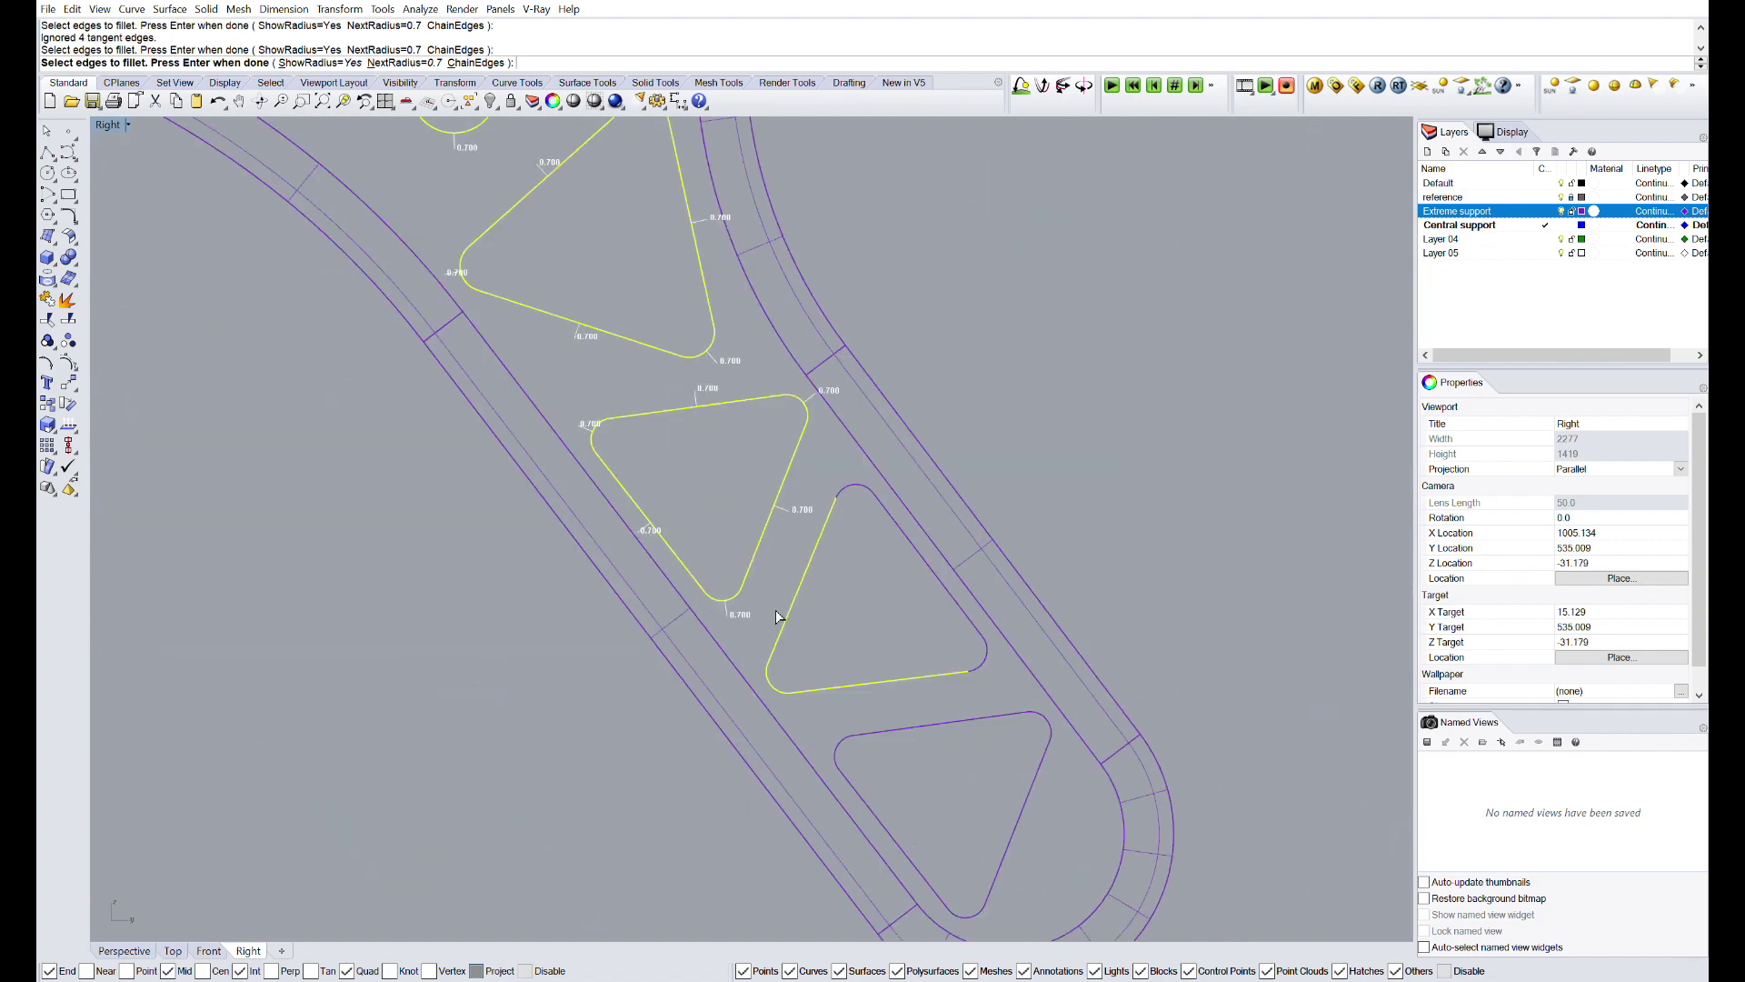
key("Return")
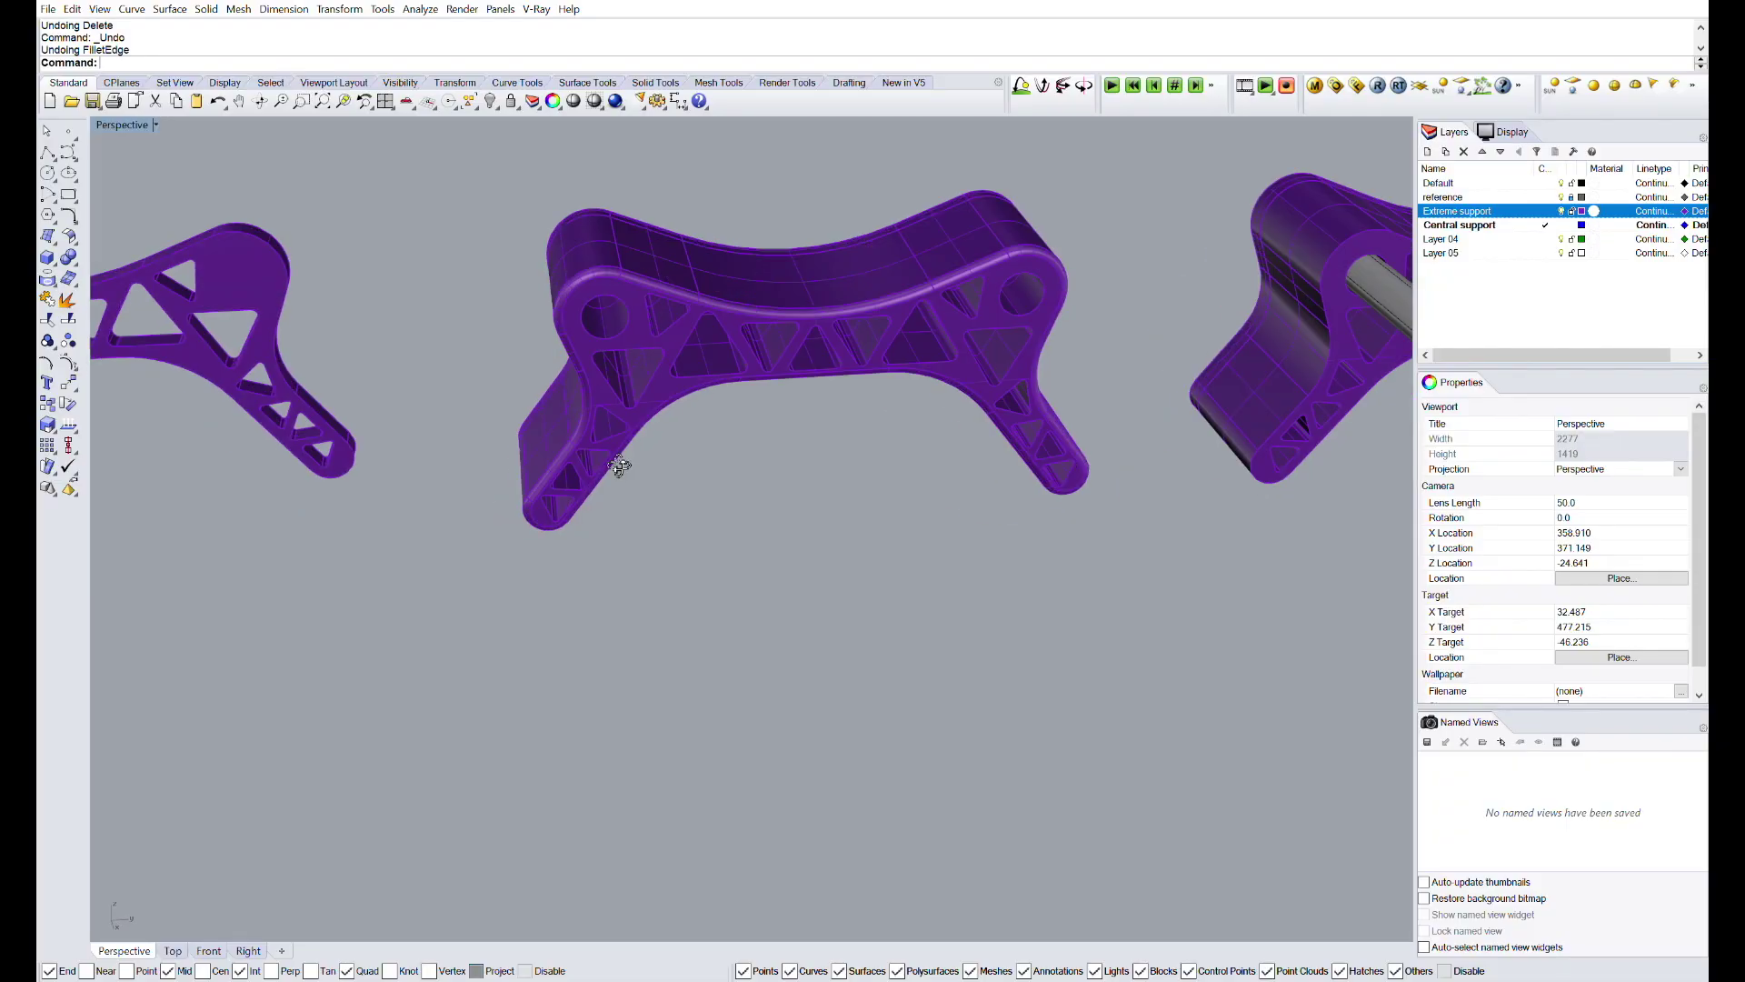
- Delete the unfilleted end support that sits on the second pair of rods
mouse_move(615, 460)
right_mouse_down()
mouse_move(845, 389)
mouse_move(670, 456)
mouse_move(936, 428)
mouse_move(947, 460)
mouse_move(872, 491)
mouse_move(960, 423)
mouse_move(845, 475)
mouse_move(669, 483)
mouse_move(688, 432)
right_mouse_up()
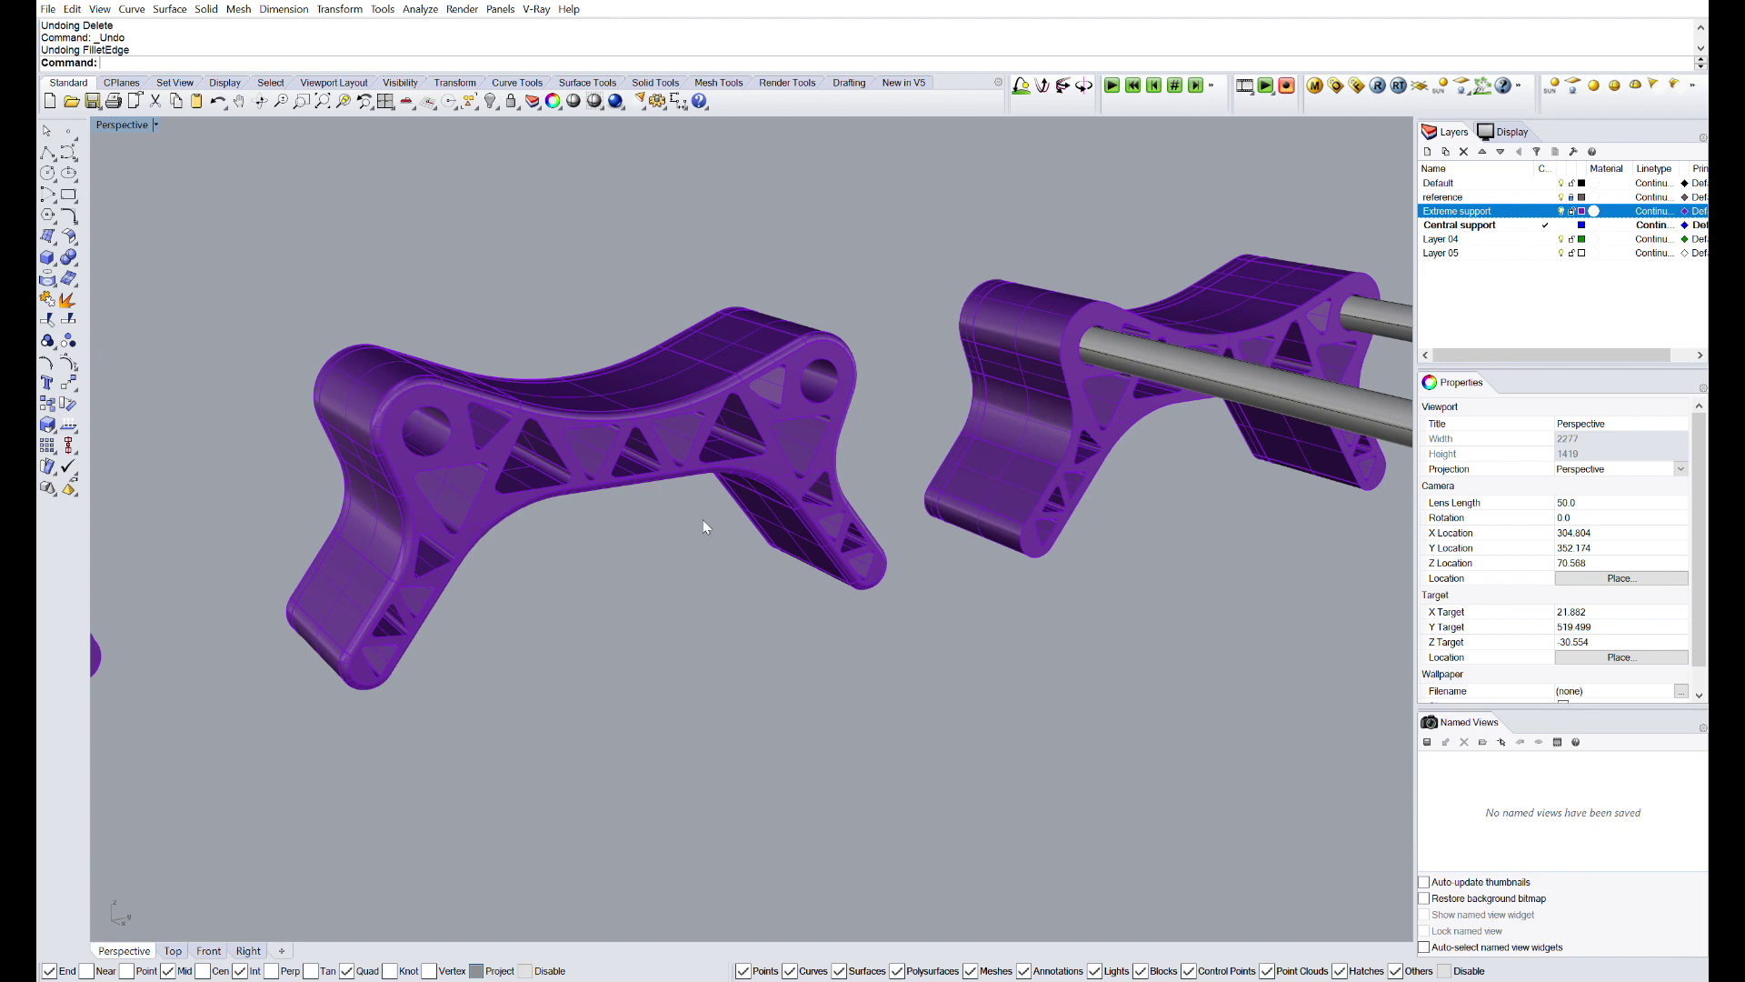
scroll(814, 466, "down", 8)
scroll(814, 465, "up", 5)
right_click_drag(656, 477, 882, 471)
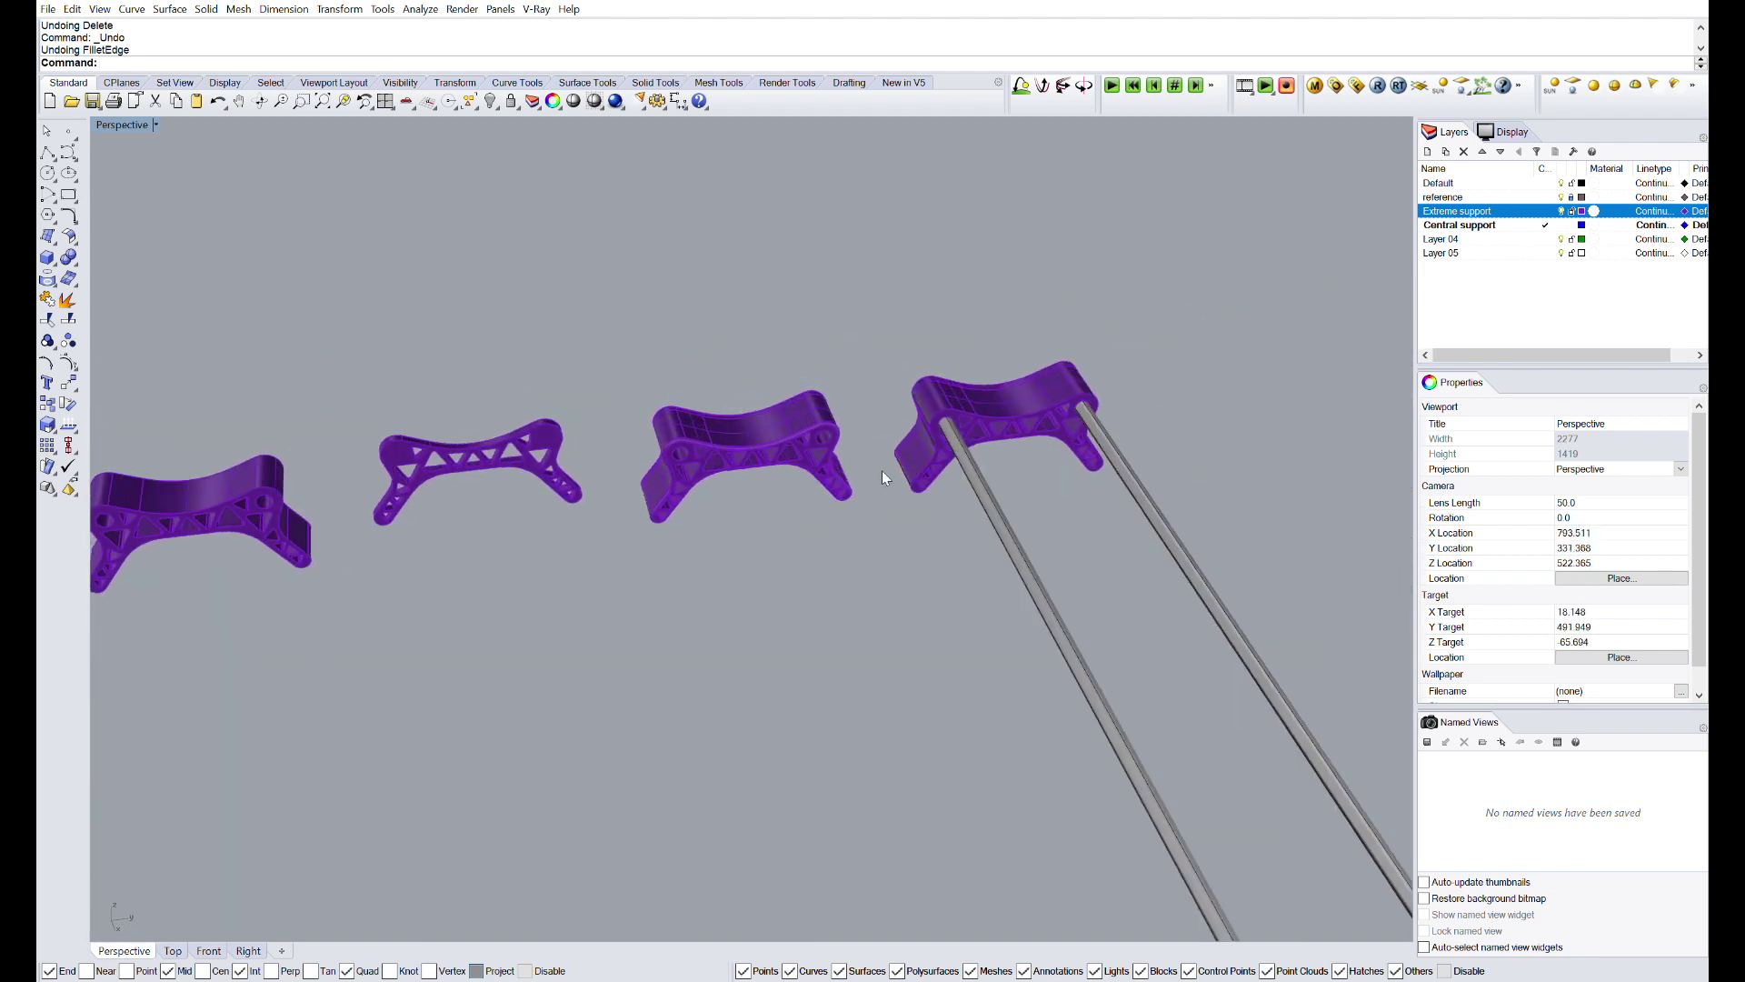
left_click(946, 444)
scroll(799, 352, "down", 4)
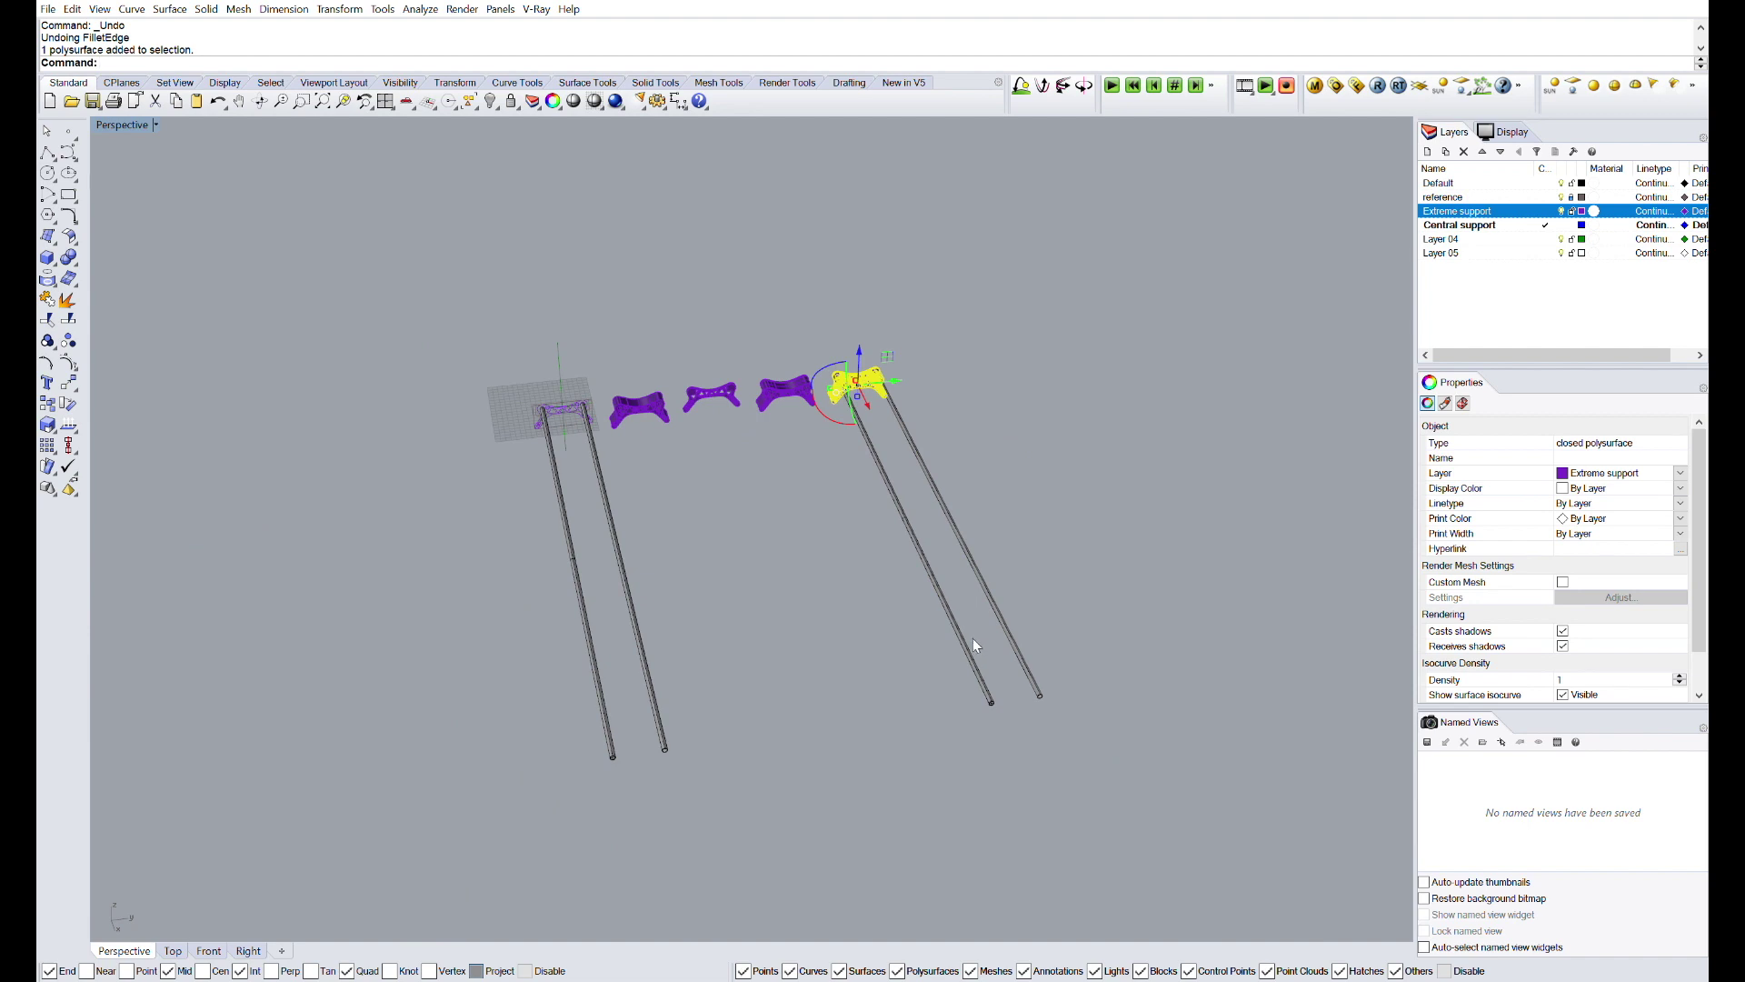
key("Delete")
- Copy the filleted end support 150 mm along the row onto the ends of the second pair of rods
type("copy")
key("Return")
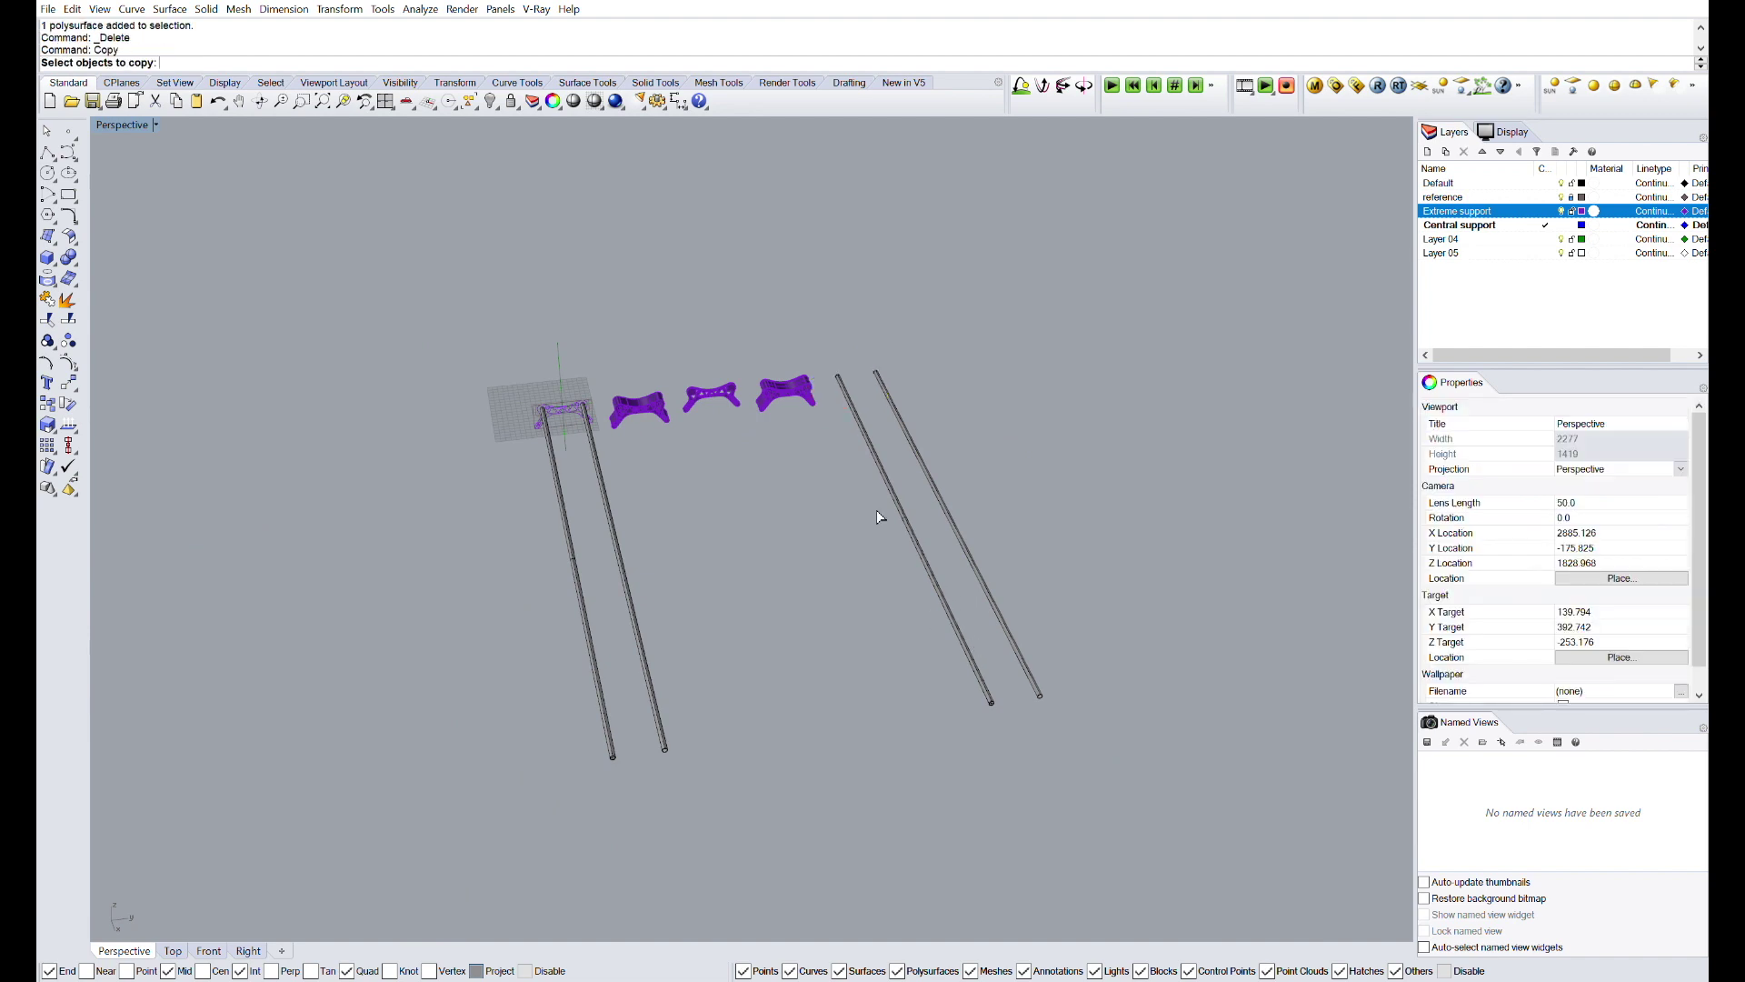
scroll(864, 428, "up", 5)
left_click(598, 258)
key("Return")
left_click(527, 539)
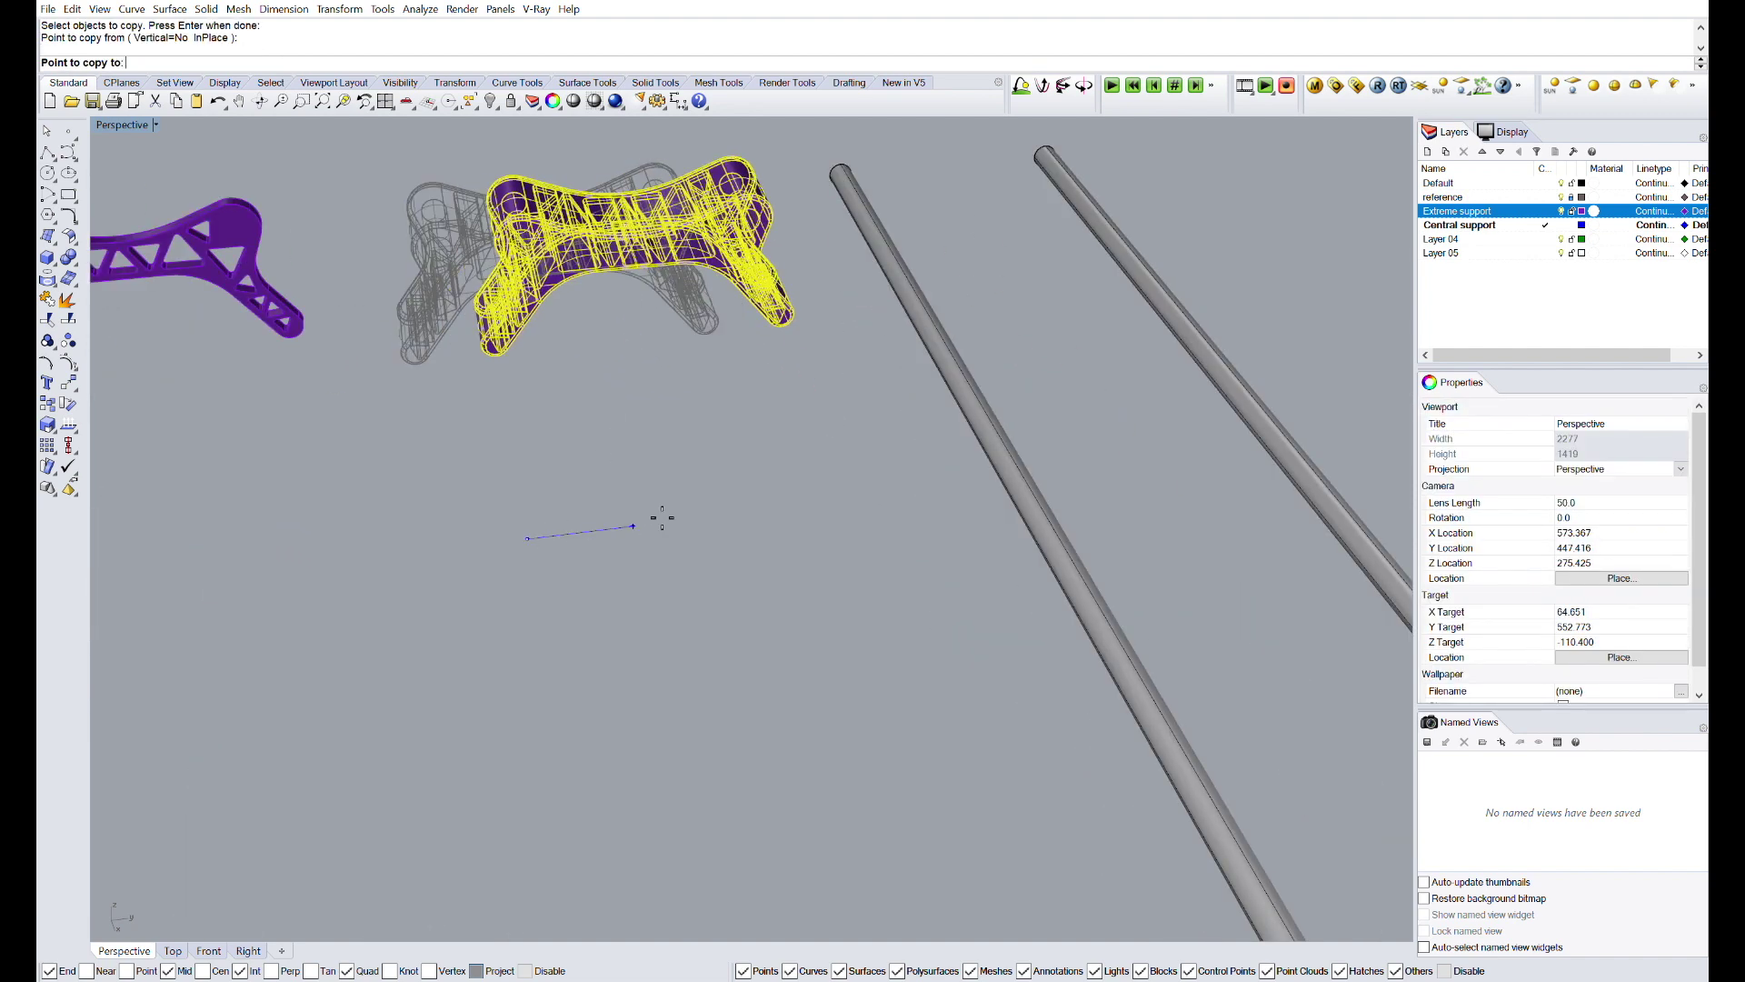
type("150")
key("Return")
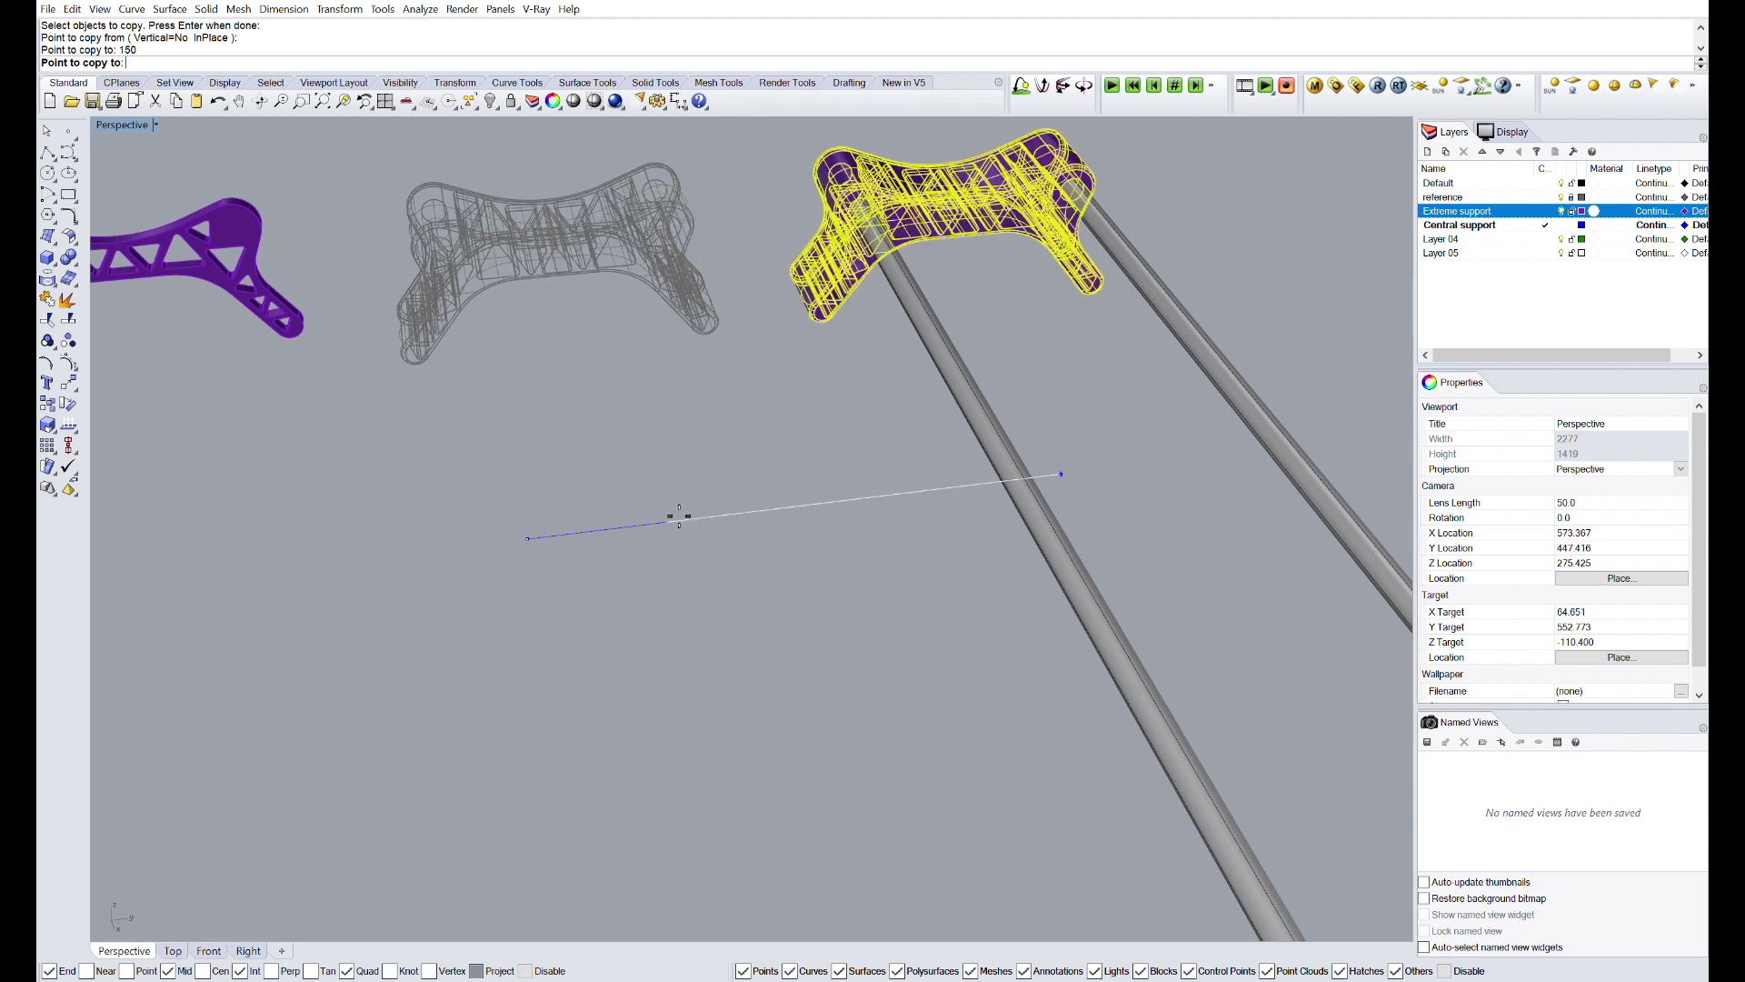
scroll(719, 505, "down", 3)
key("Return")
- Mirror the filleted end support across the middle of the rods to their opposite ends, keeping the original
left_click(900, 257)
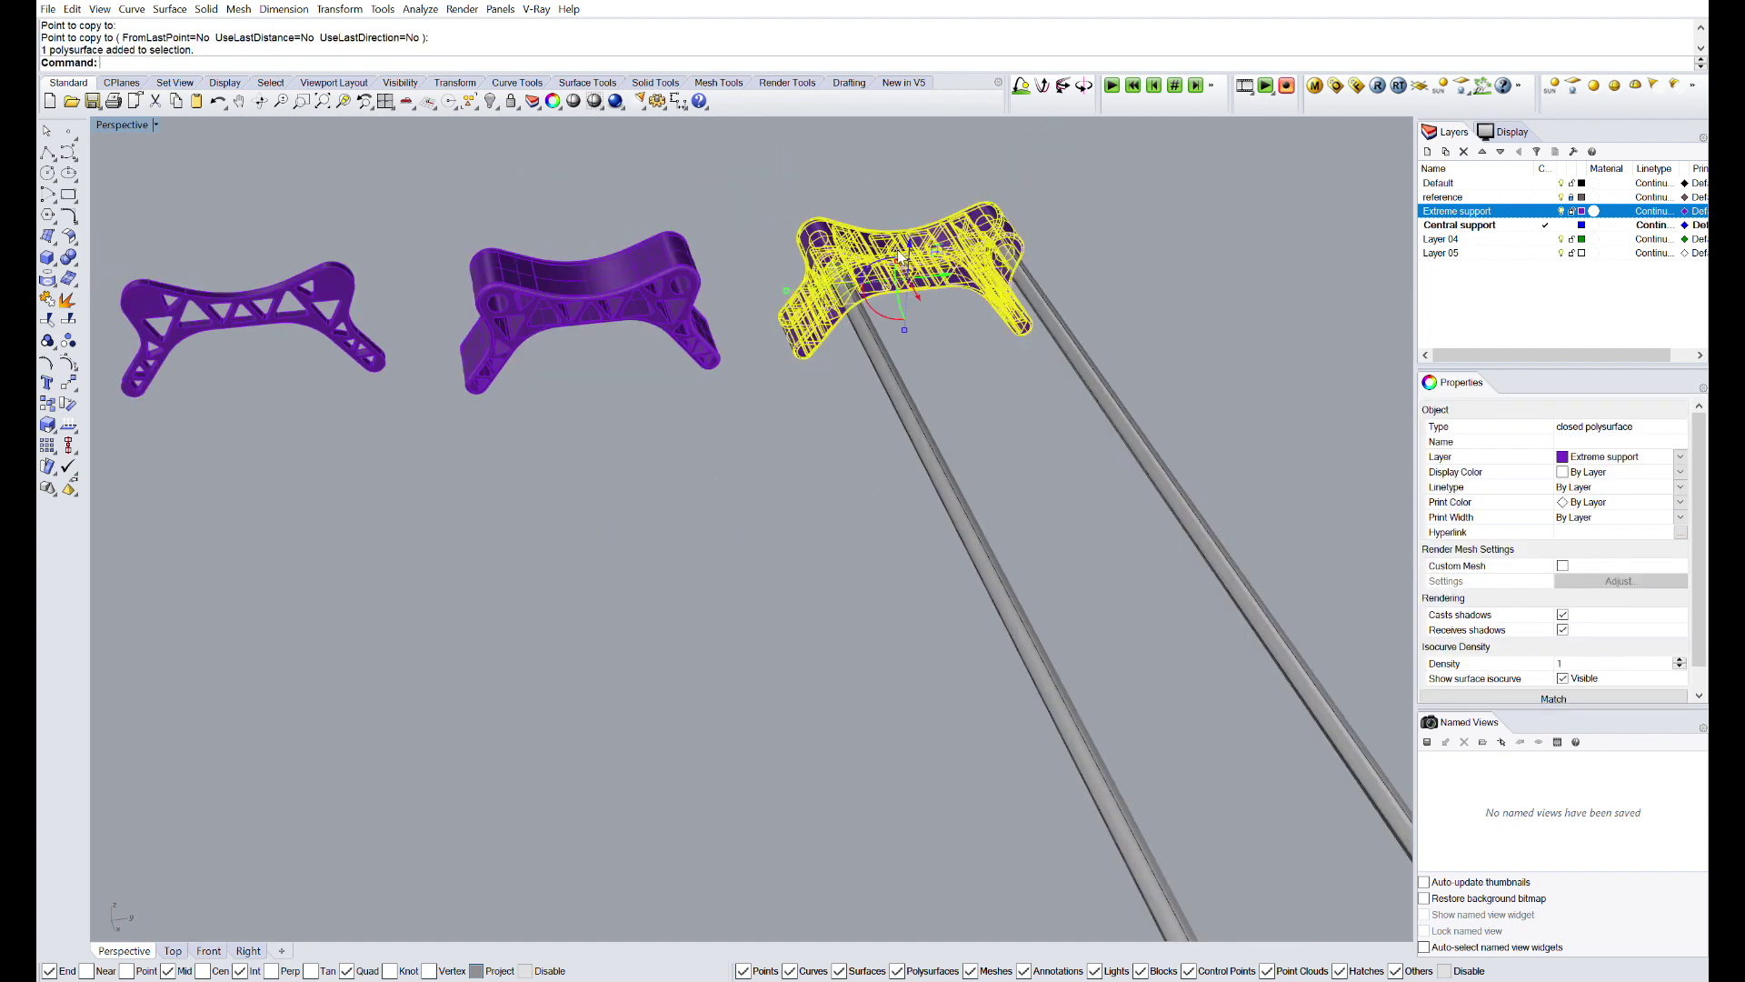
key("Return")
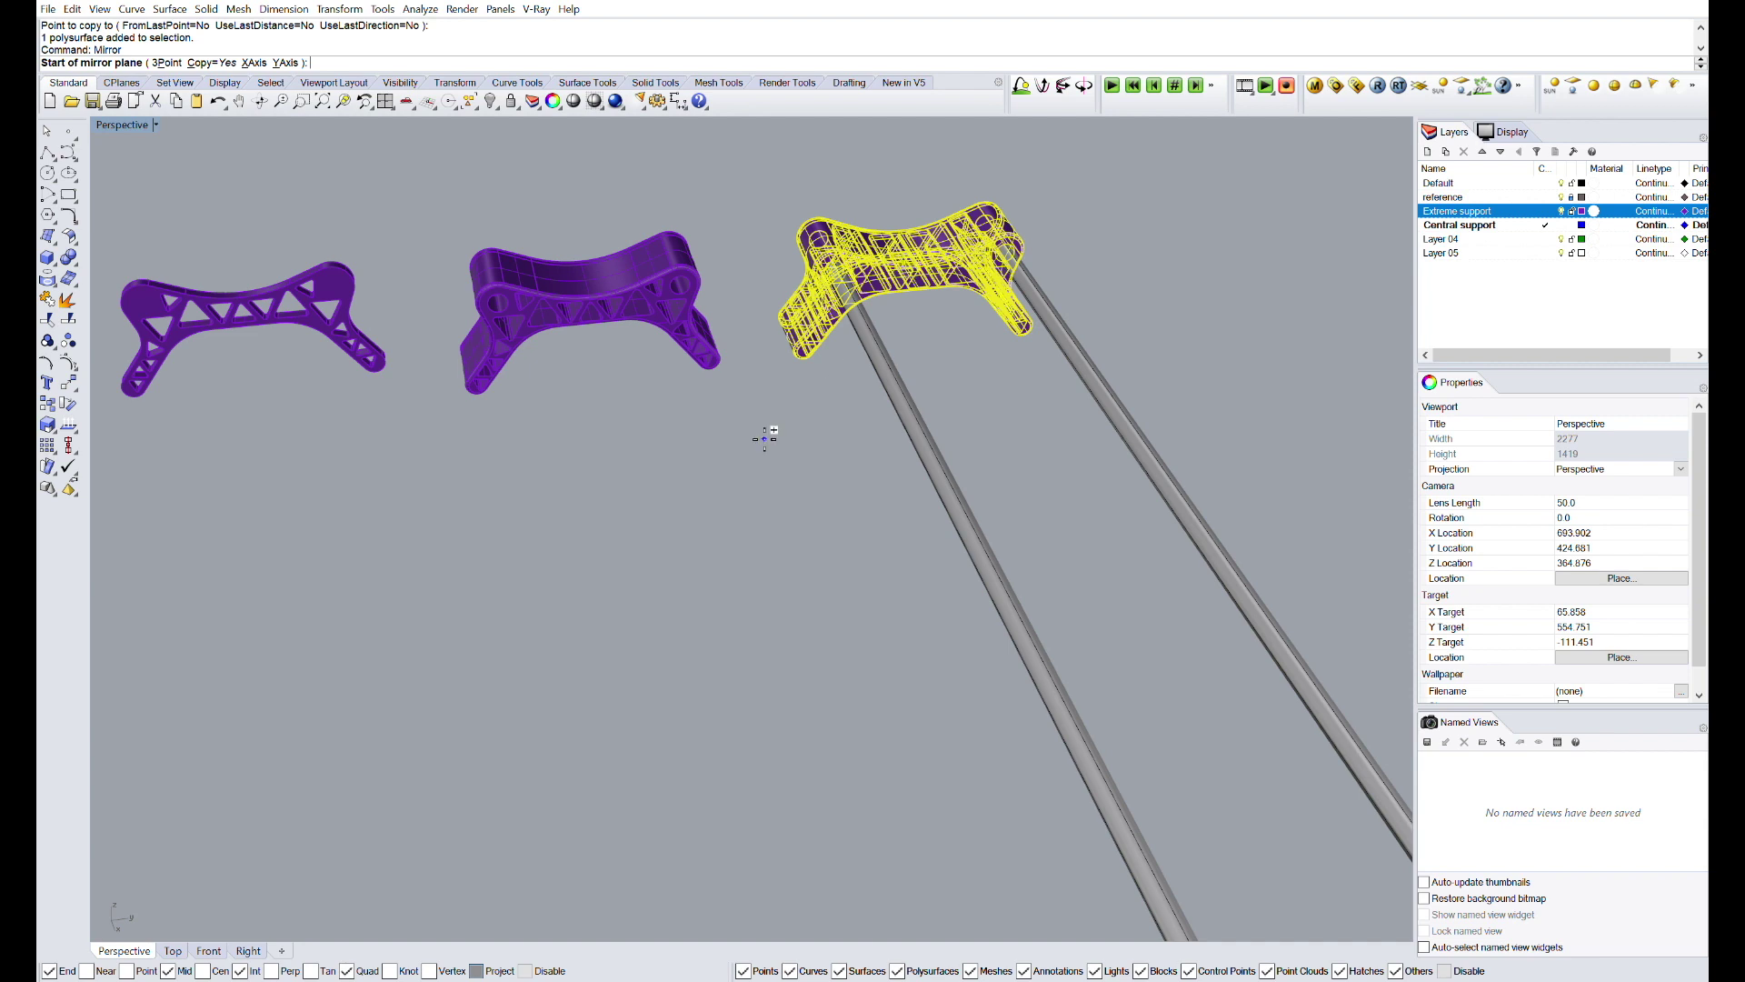
scroll(764, 436, "down", 6)
left_click(920, 407)
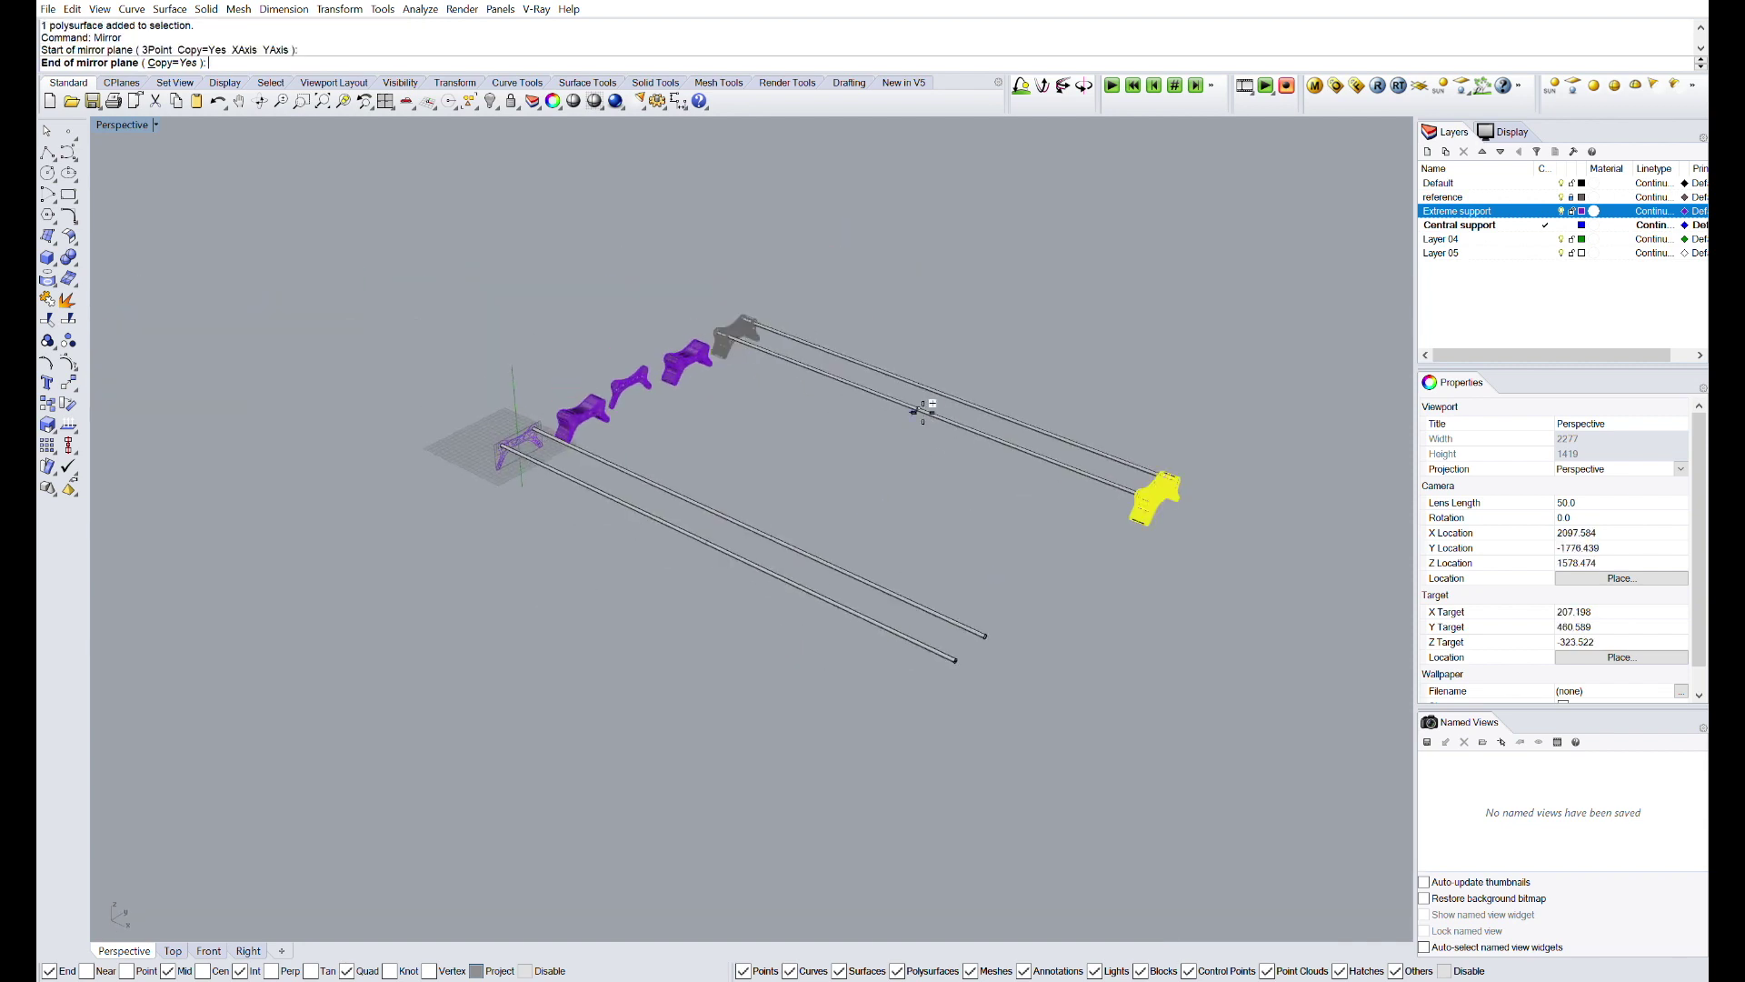
left_click(889, 445)
right_click_drag(1134, 389, 1081, 418)
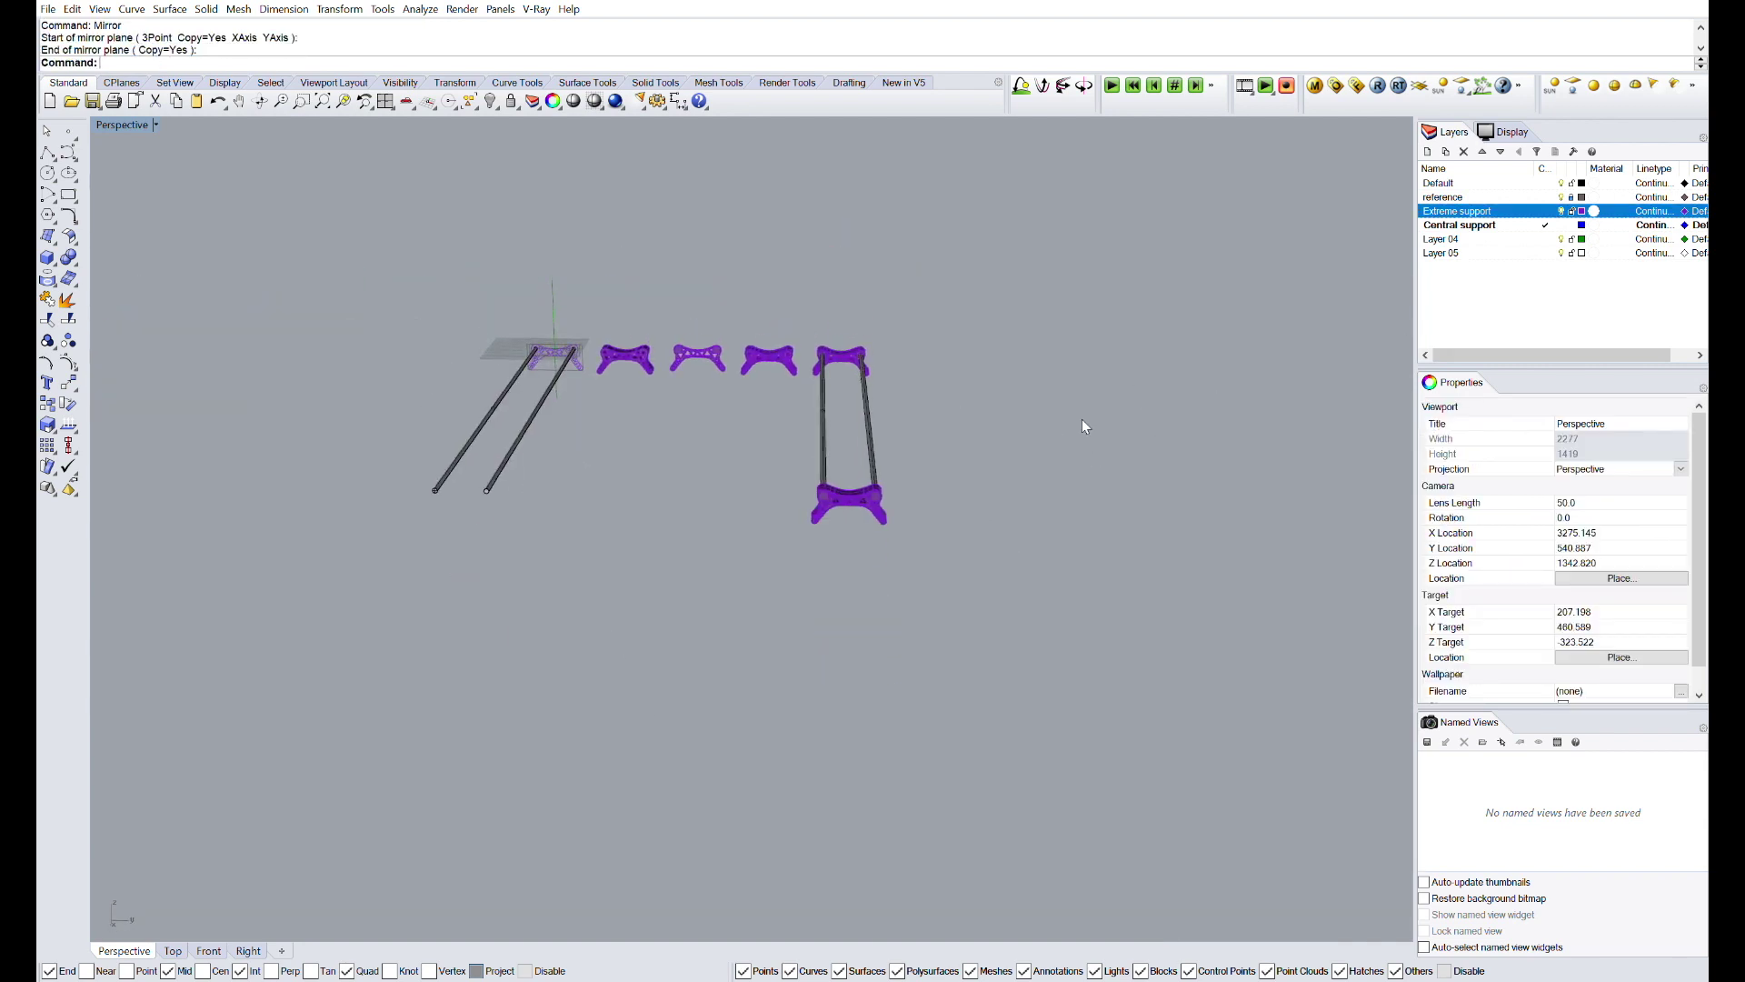
scroll(891, 502, "up", 5)
right_click_drag(805, 664, 778, 477)
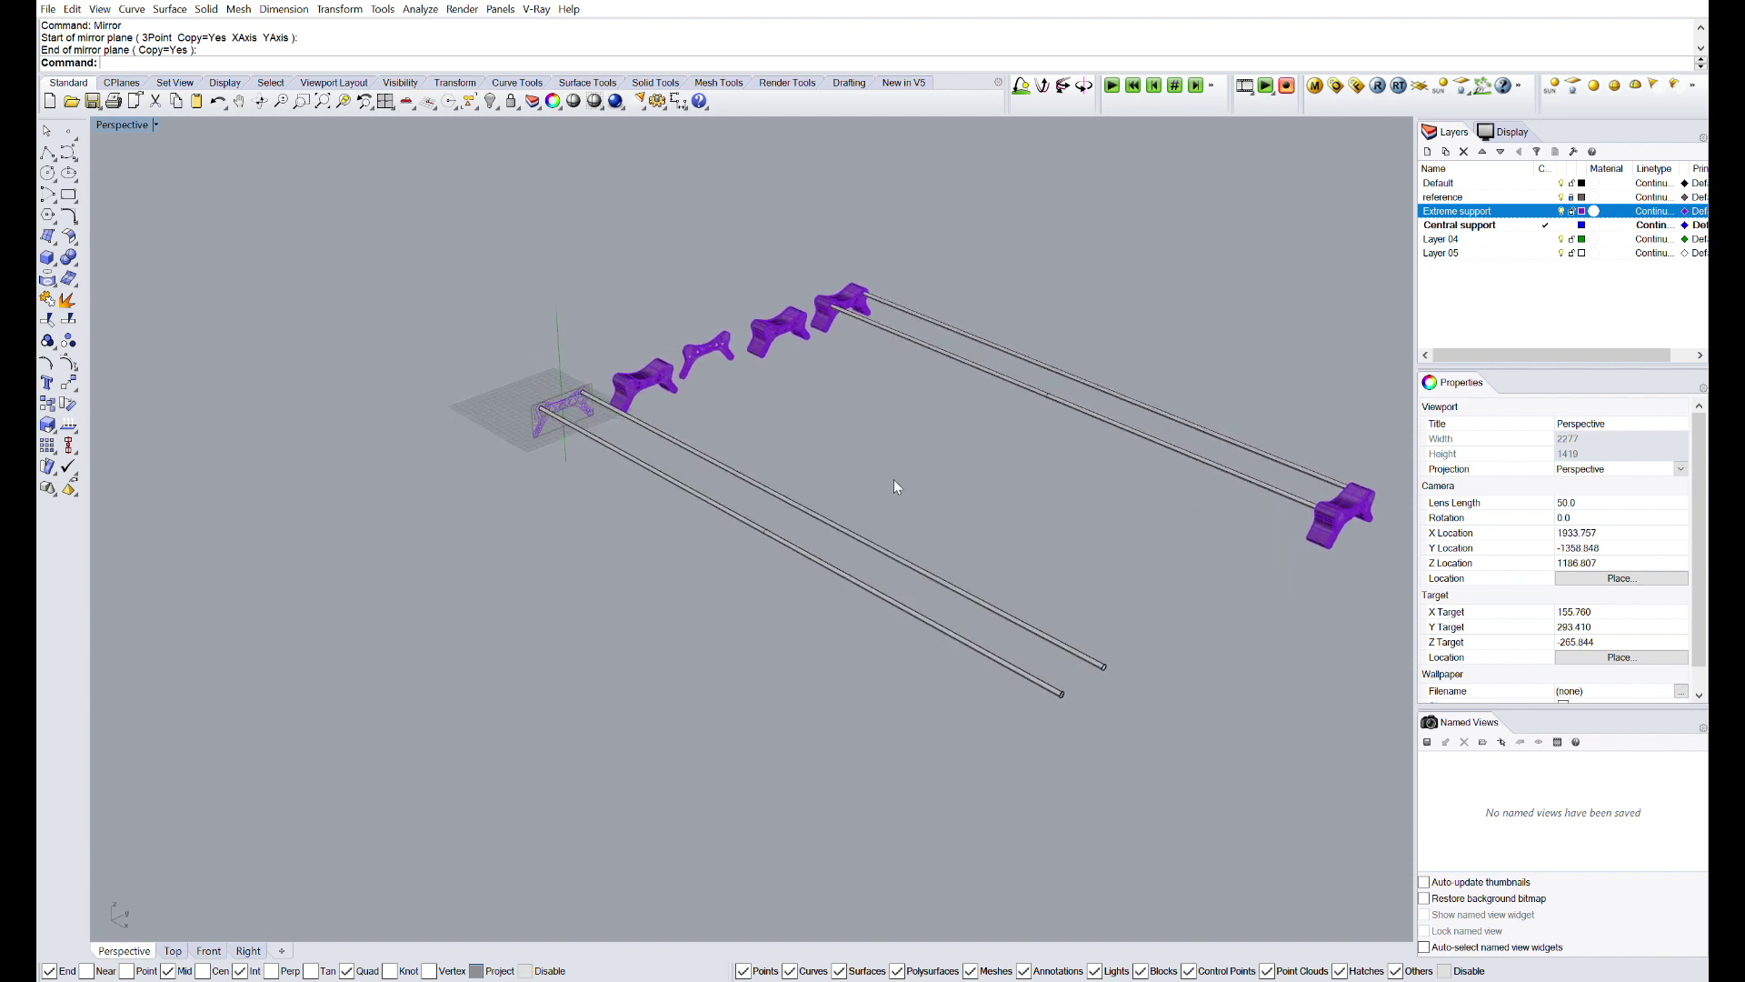
right_click_drag(893, 480, 758, 462, "shift")
scroll(756, 488, "up", 5)
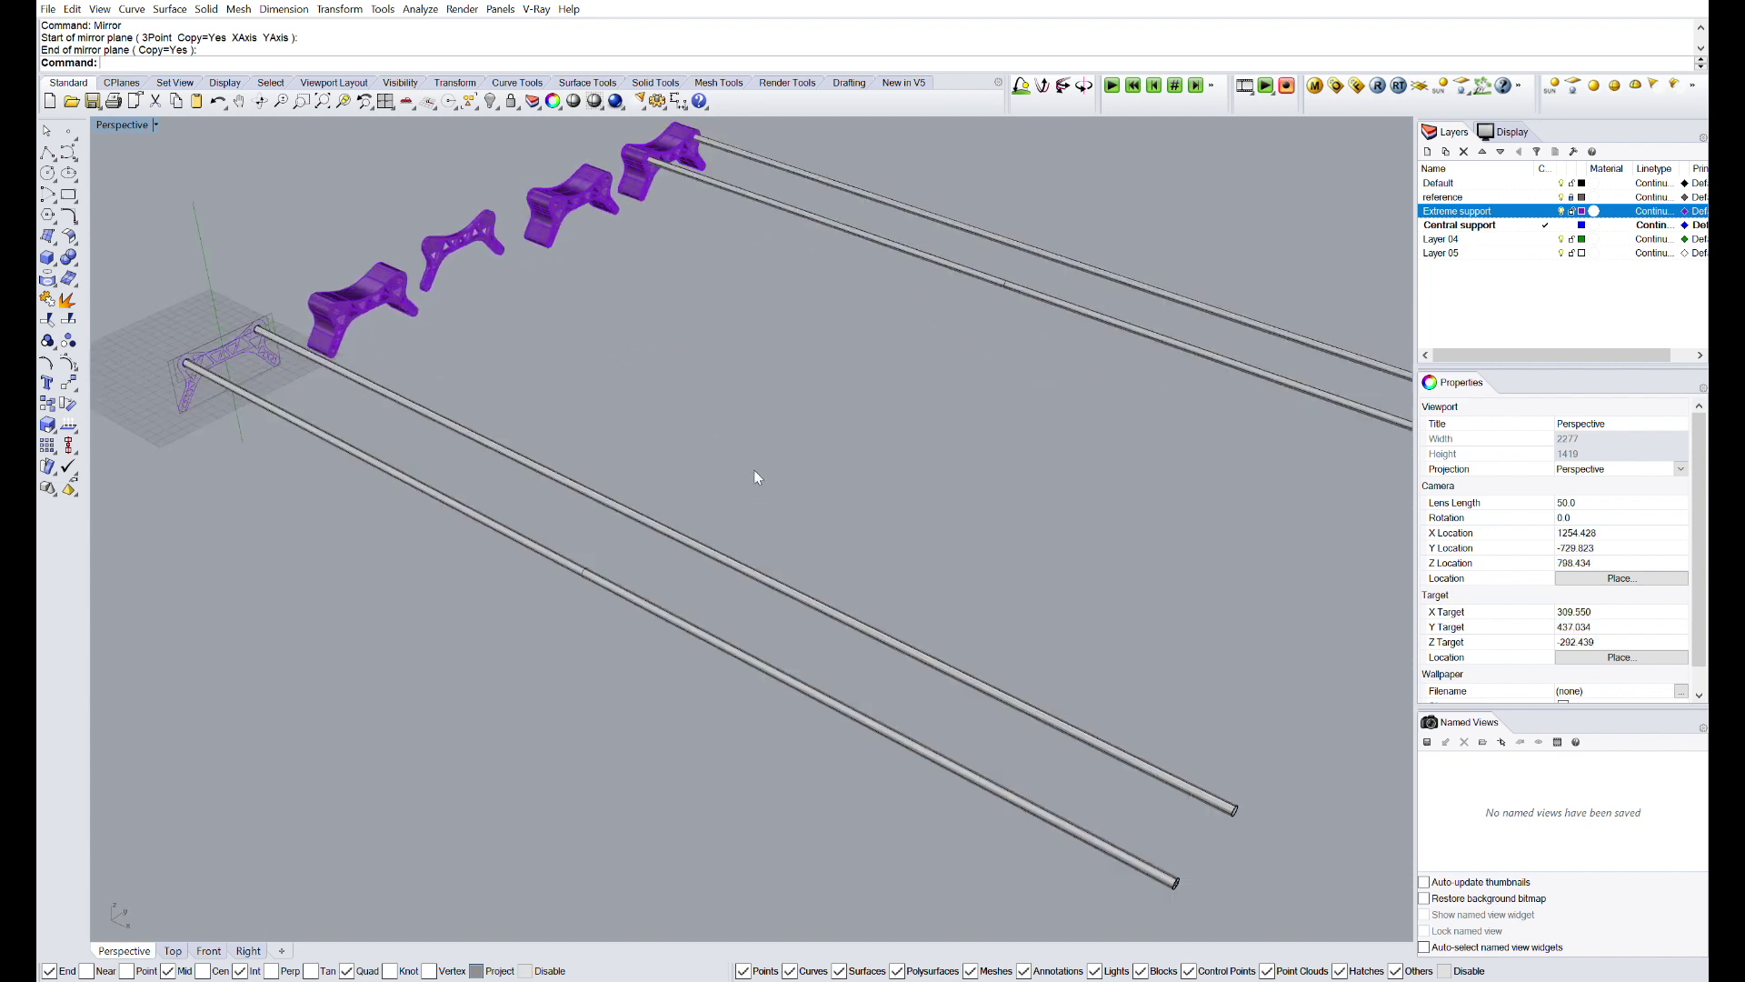
scroll(765, 432, "down", 2)
right_click_drag(764, 424, 728, 501)
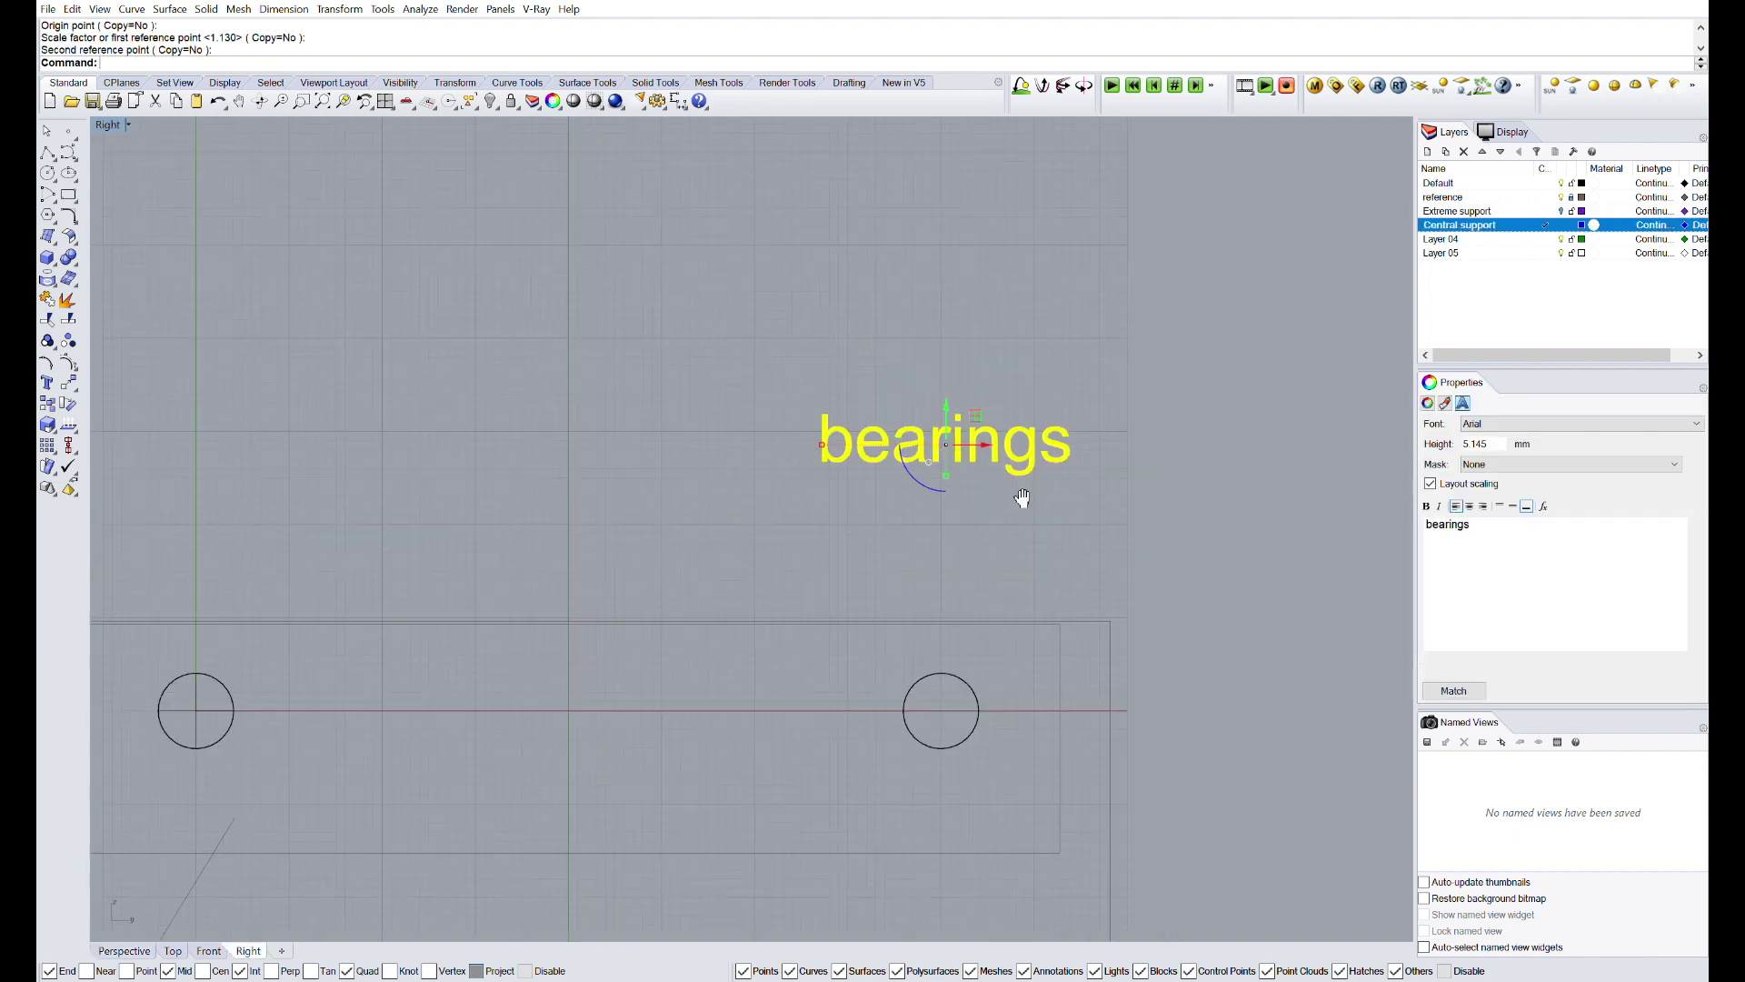
- Draw a 16 mm diameter circle above the bearings label
right_click_drag(1022, 498, 1052, 575)
left_click(1009, 371)
right_click_drag(1009, 371, 950, 420)
type("Circle")
key("Return")
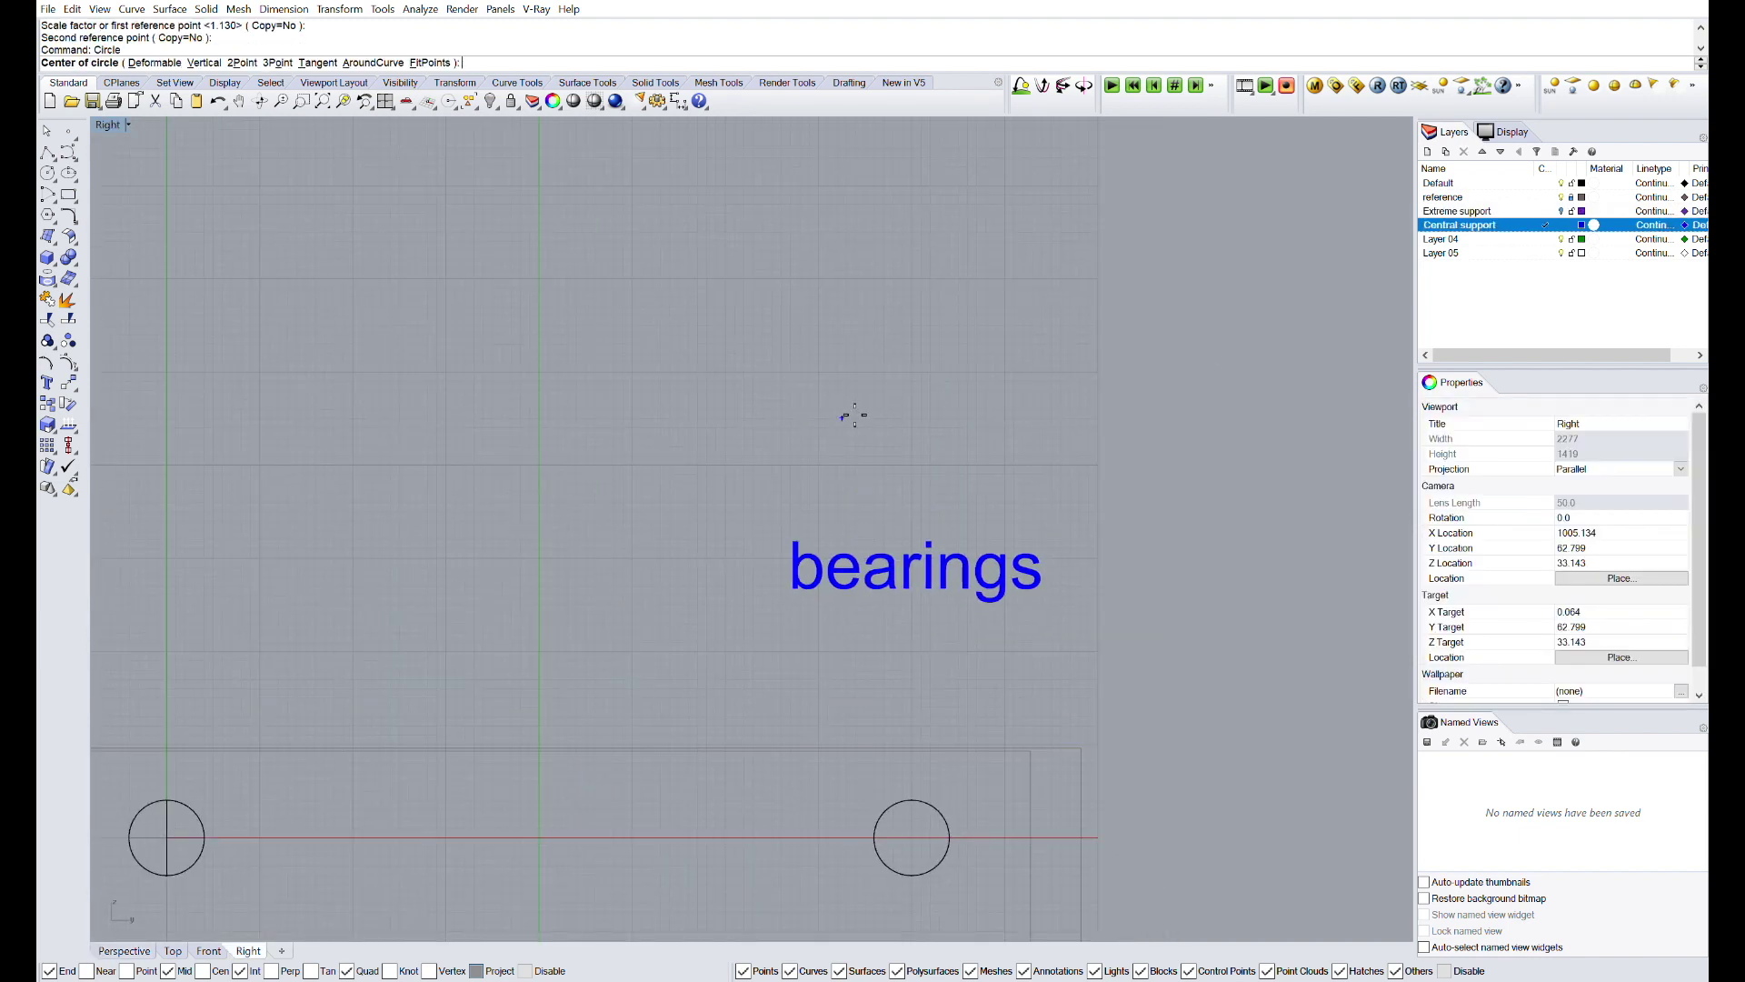
left_click(841, 418)
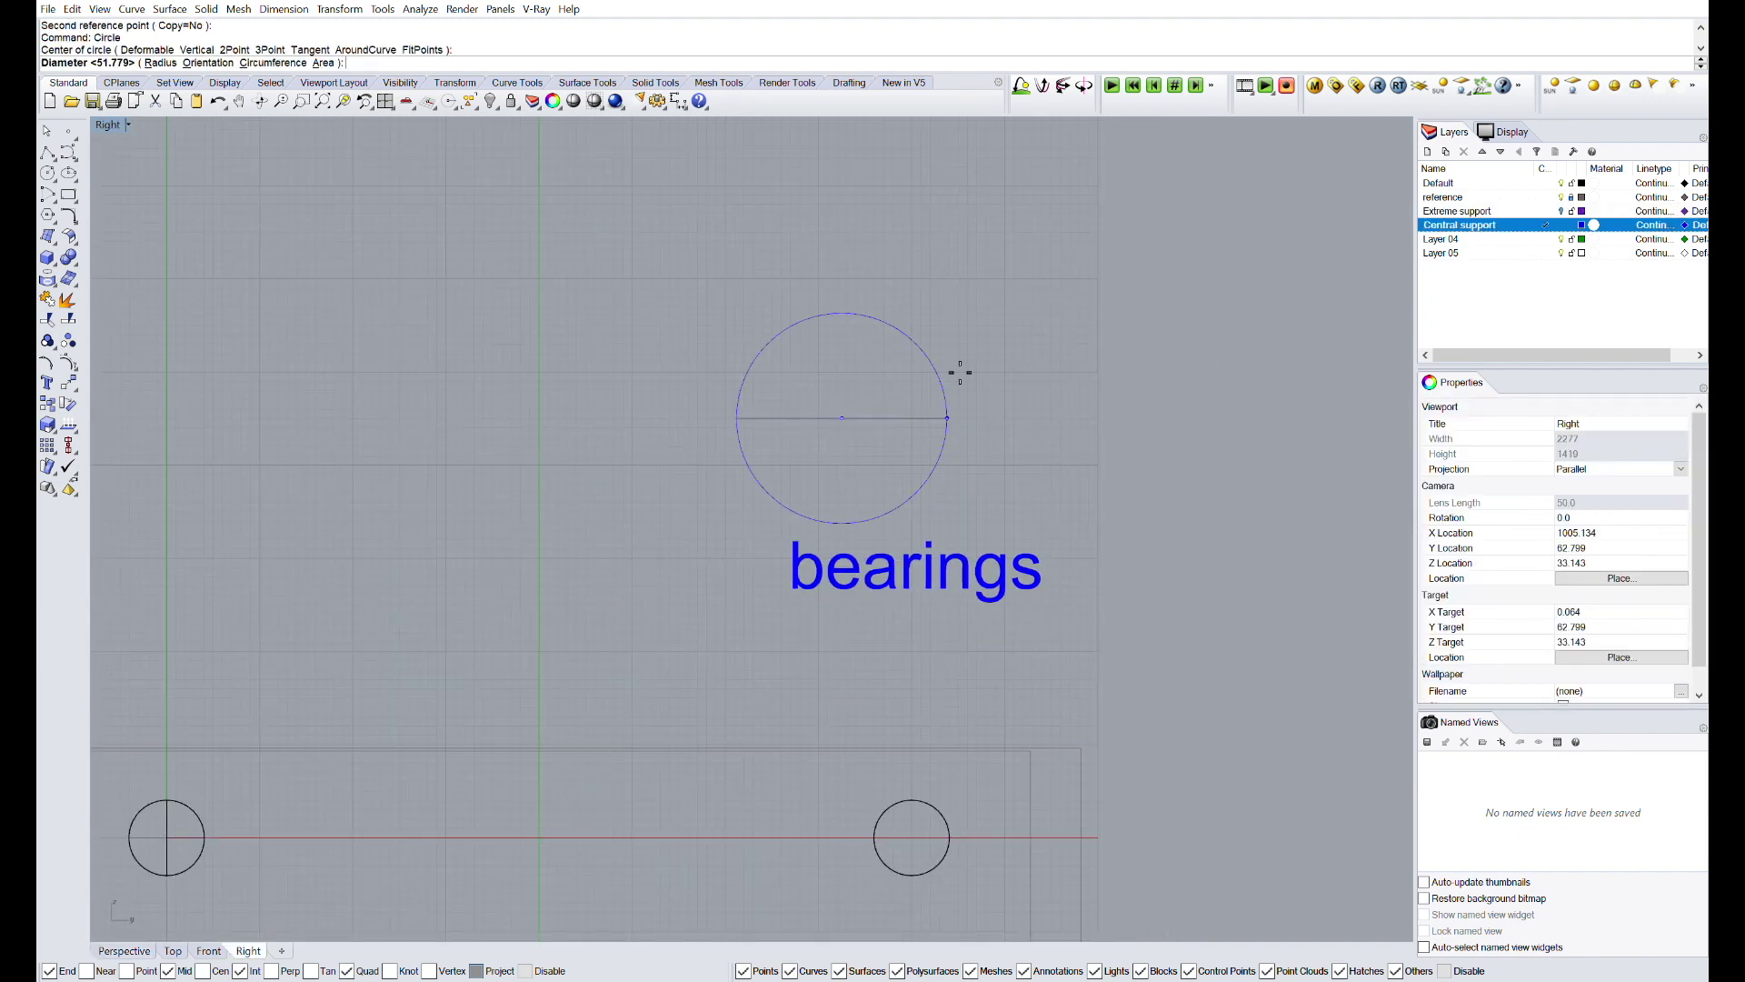
type("16")
key("Return")
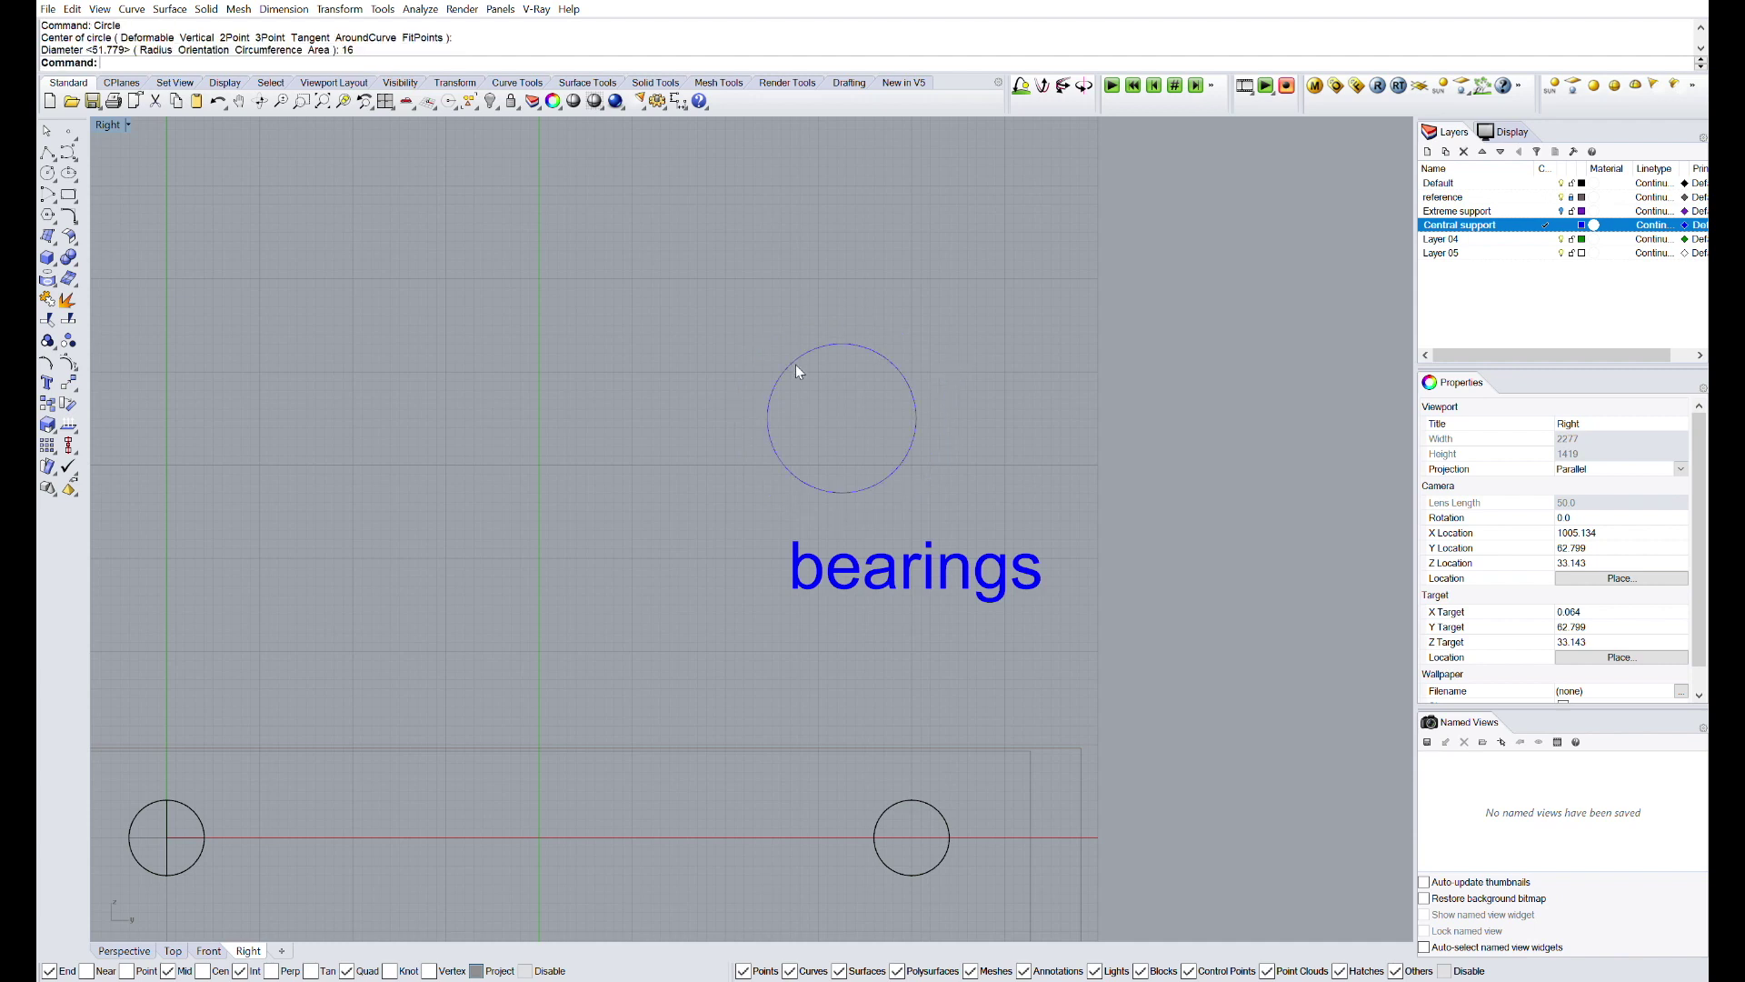
- Draw a 5 mm diameter circle concentric with the 16 mm circle
key("Return")
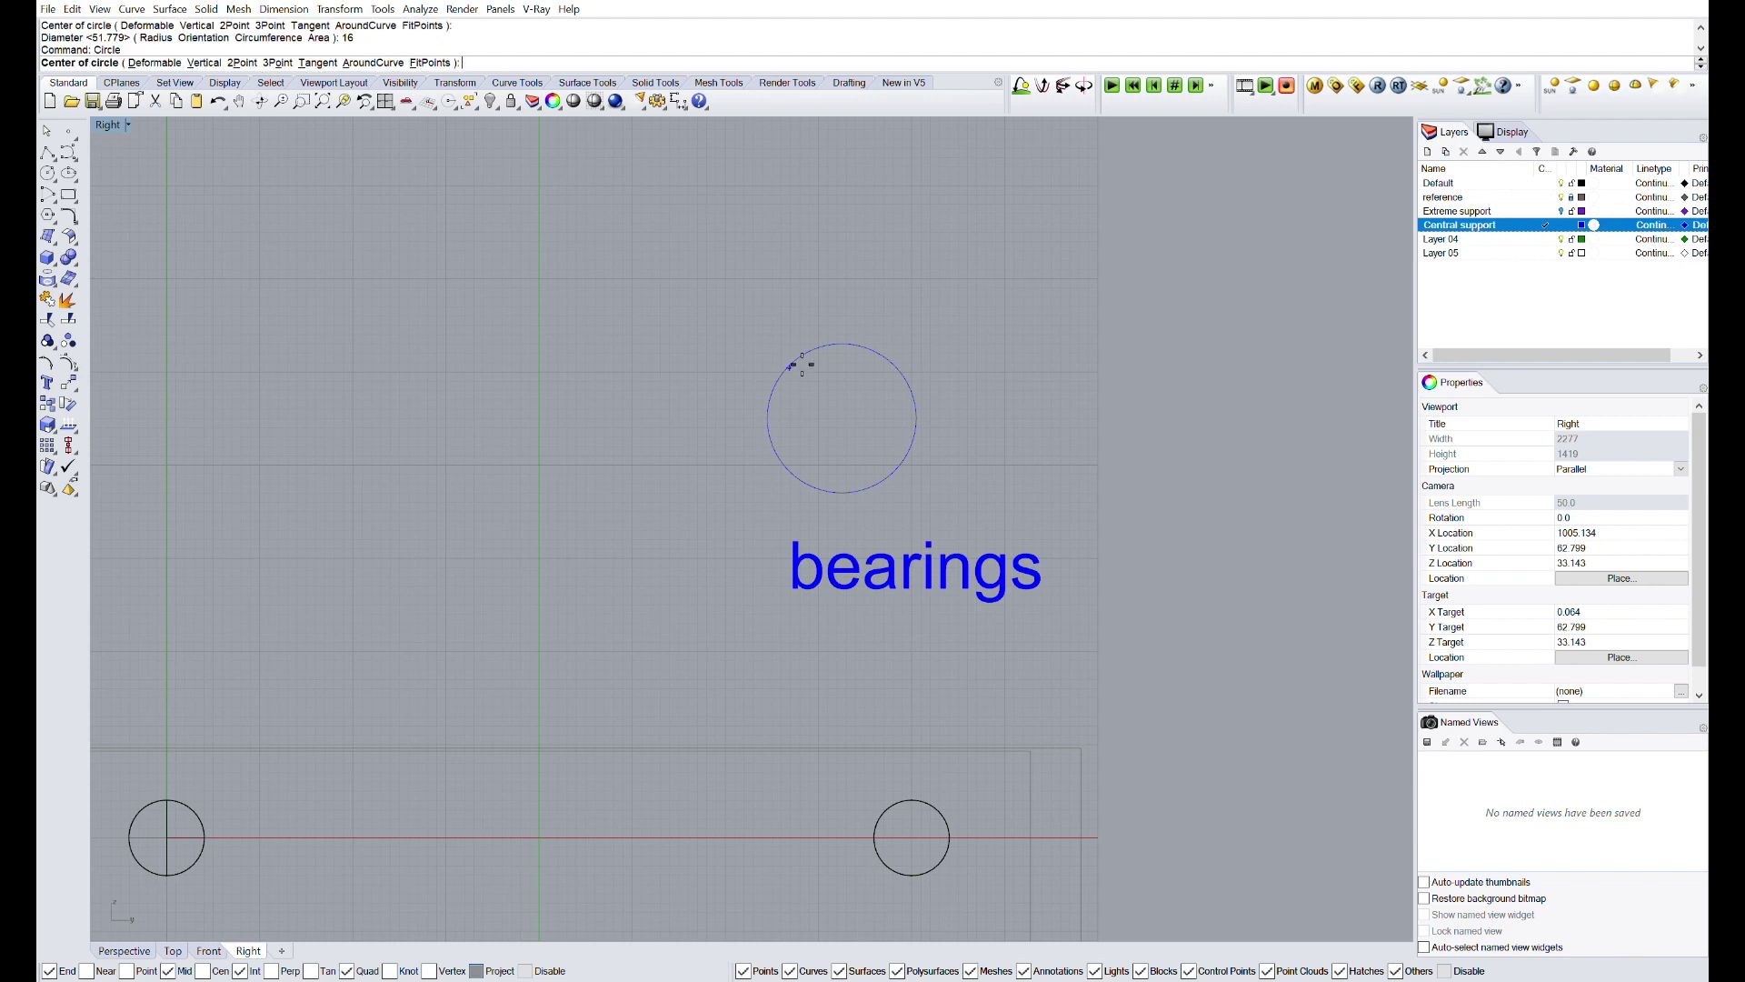
left_click(807, 346)
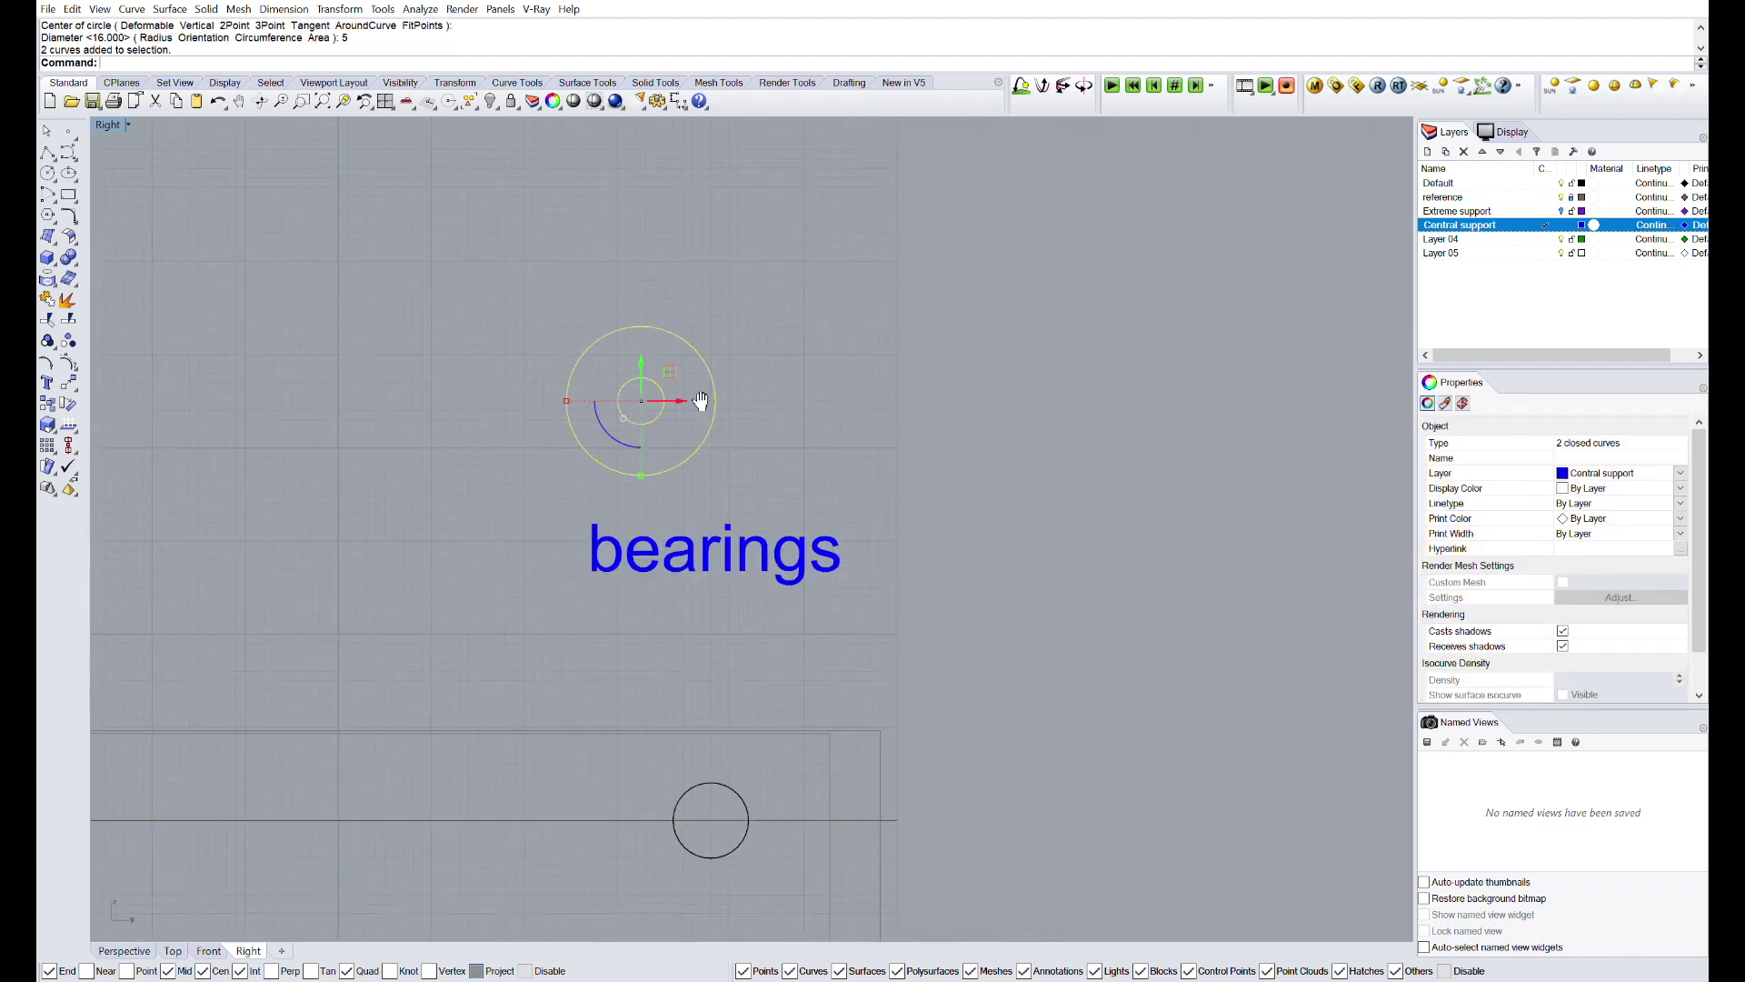
key("Escape")
scroll(695, 398, "up", 3)
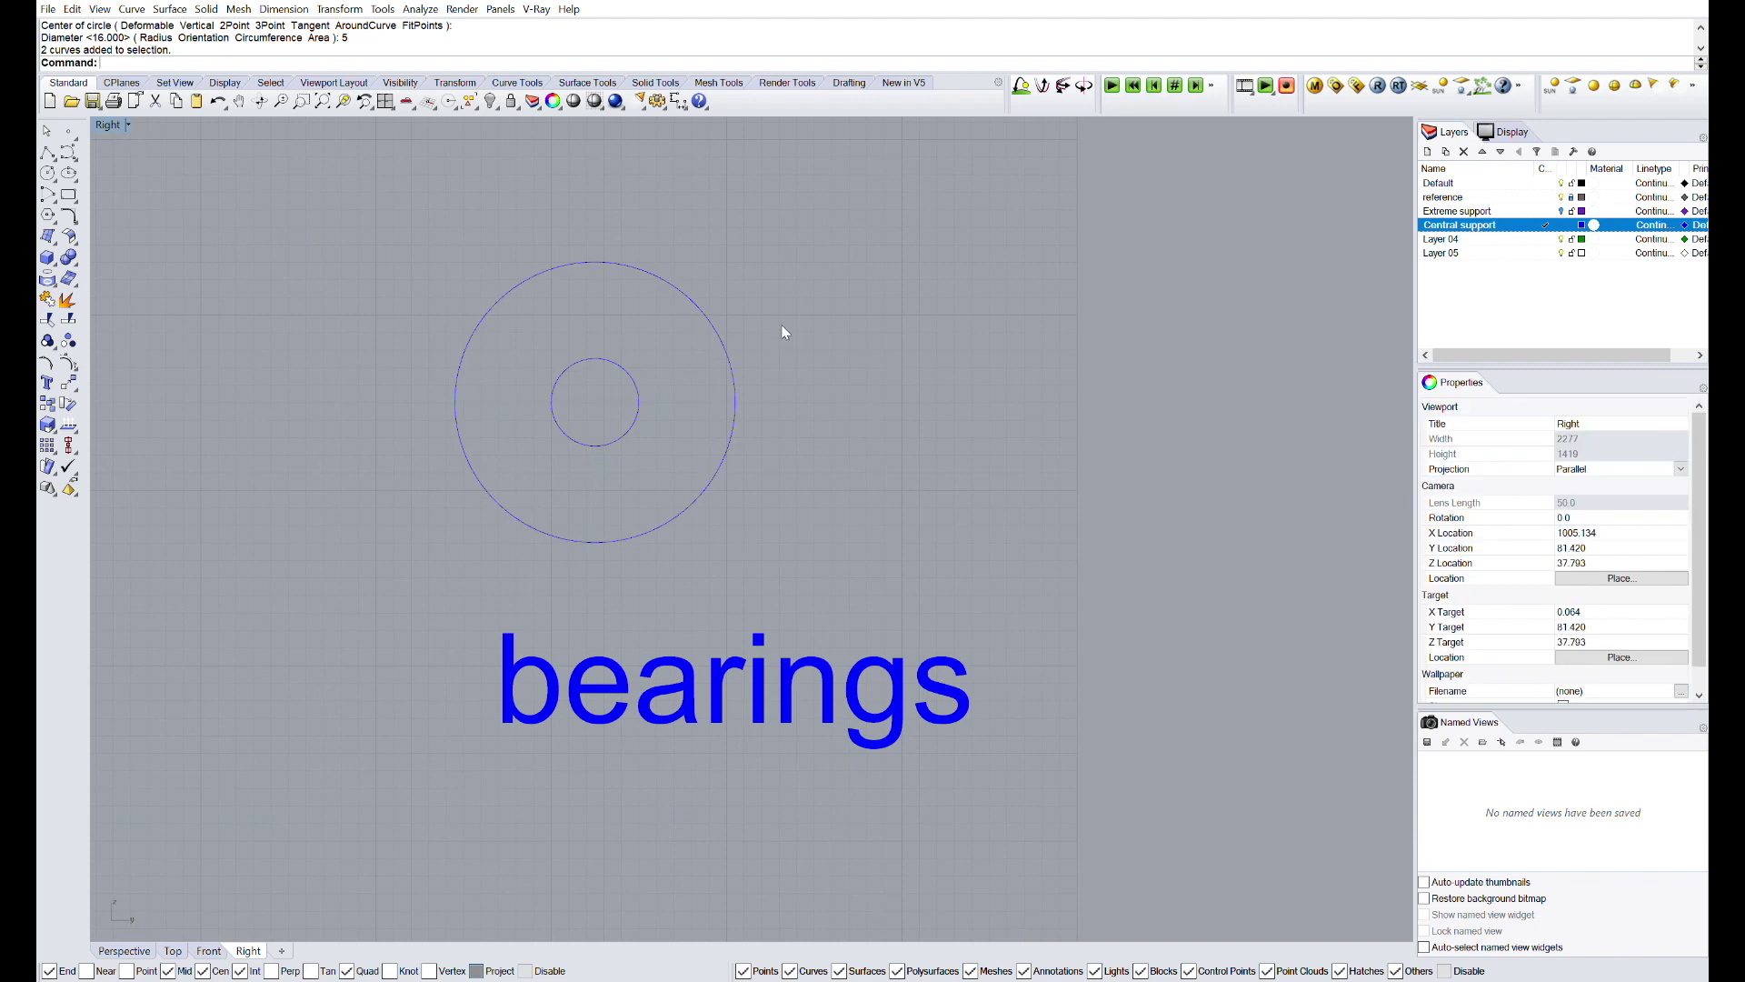
- Offset the 16 mm circle outward and the 5 mm circle inward by 0.4 mm
type("offset")
key("Return")
left_click(734, 383)
type("4")
key("Return")
left_click(807, 373)
scroll(624, 391, "up", 4)
- Delete the original 16 mm and 5 mm circles, keeping only their offsets
left_click(546, 351)
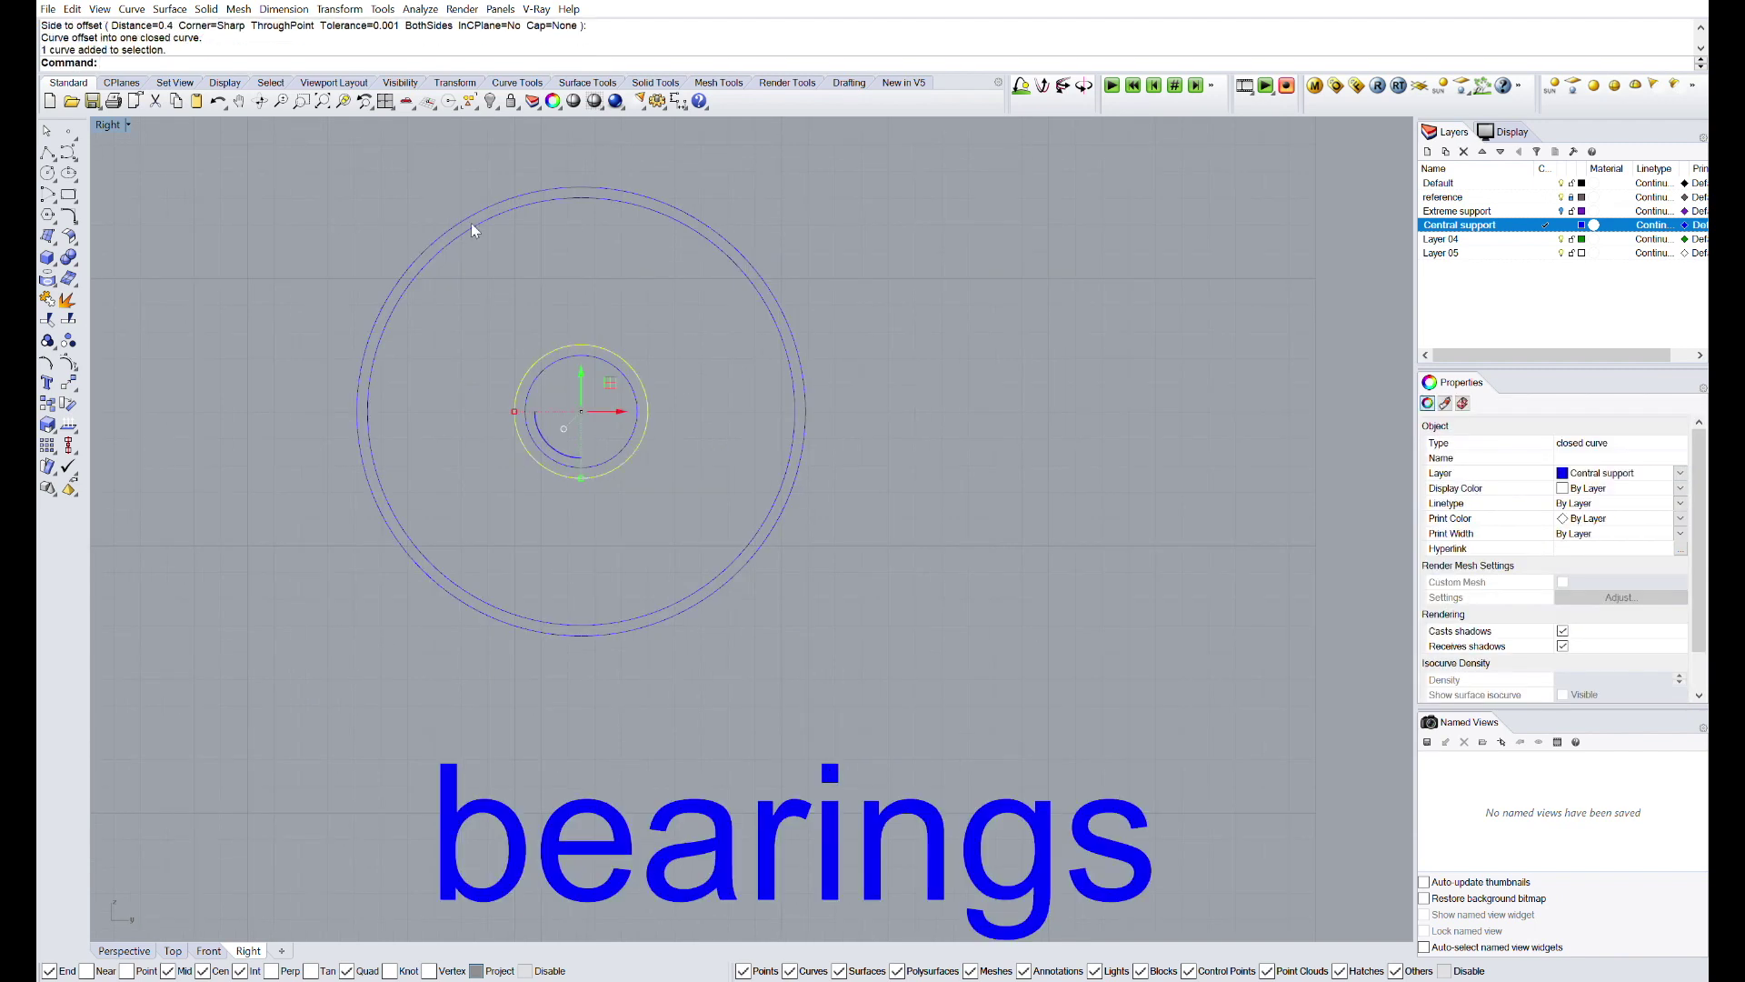
left_click(471, 222, "shift")
scroll(1009, 394, "down", 2)
left_click(834, 351)
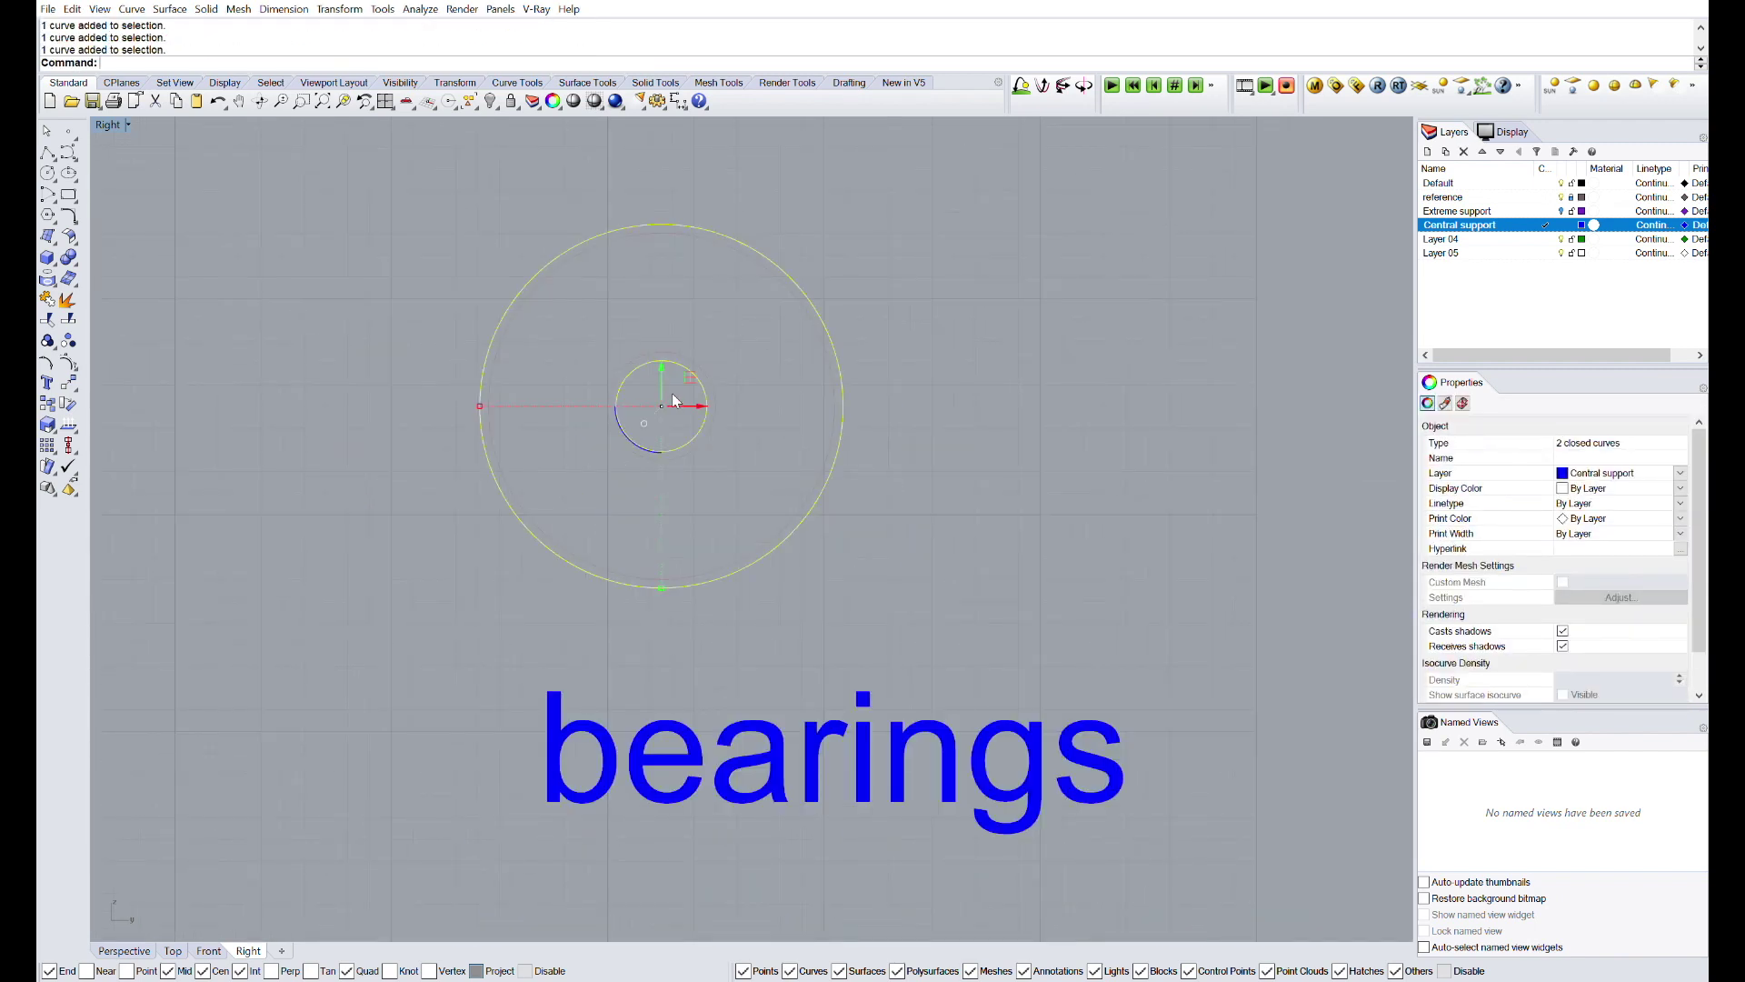
- Draw four horizontal projection lines to one side from the upper and lower quadrants of both bearing circles
right_click_drag(676, 400, 522, 428)
scroll(522, 428, "down", 2)
left_click(508, 285)
left_click(1013, 284)
left_click(508, 579)
left_click(1013, 580)
left_click(508, 470)
left_click(1020, 470)
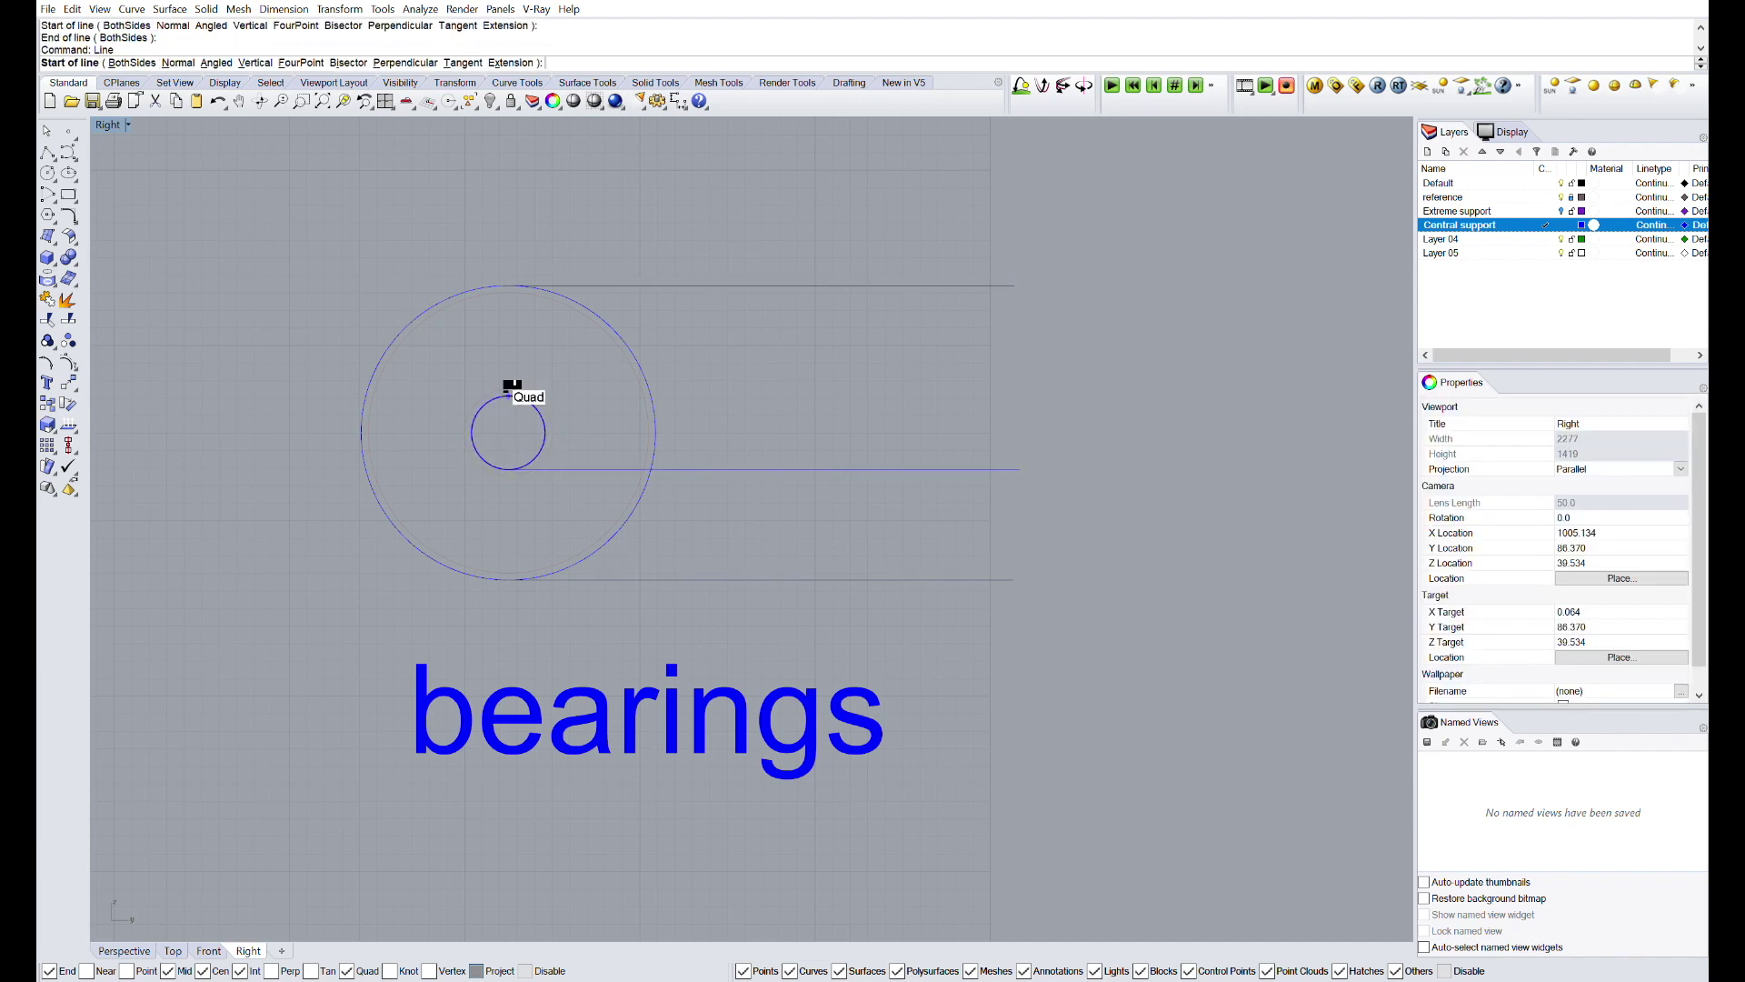
left_click(508, 395)
left_click(1021, 395)
- Add two parallel vertical lines across the projection lines and trim the projections to them as the bearing's side view
left_click(816, 235)
left_click(817, 627)
left_click(816, 591)
left_click(955, 469)
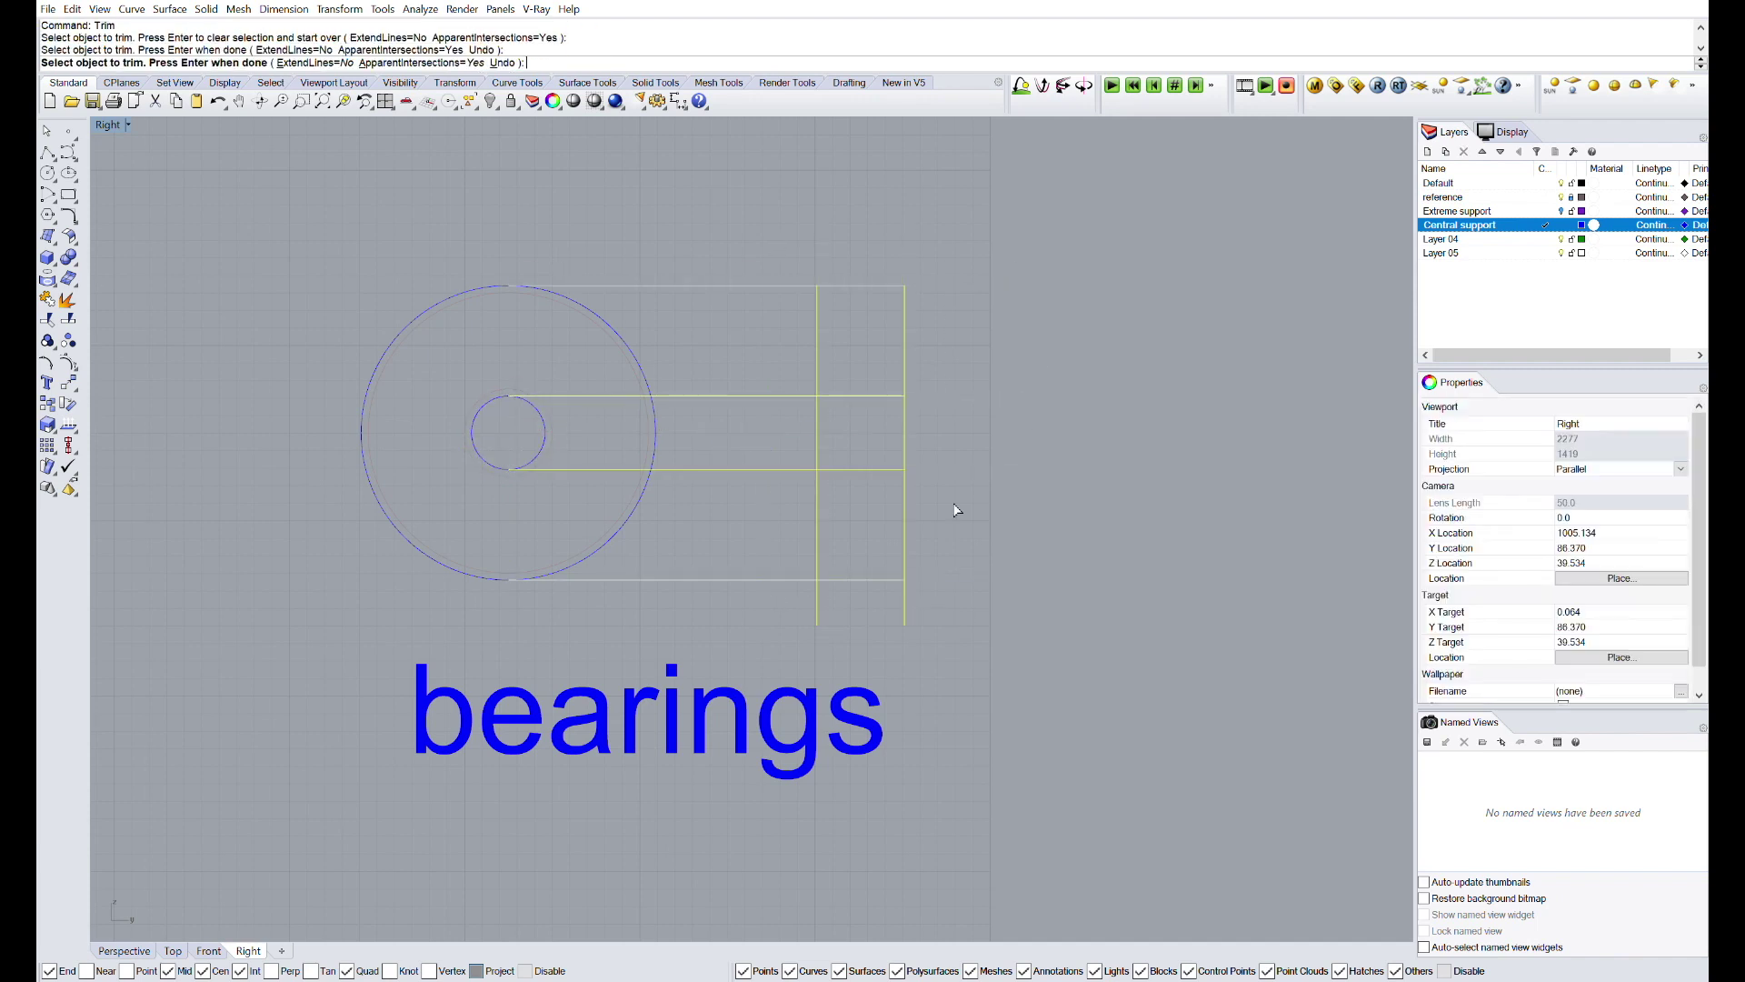
- Offset the side view's two vertical edges outward and give the inner pair a different display color
scroll(895, 438, "up", 4)
right_click_drag(818, 382, 745, 396)
left_click(702, 335)
left_click(836, 314)
left_click(702, 318, "shift")
left_click(1680, 488)
- Extend the side view's four horizontal lines to the outer vertical edges
left_click(691, 318)
left_click(768, 219)
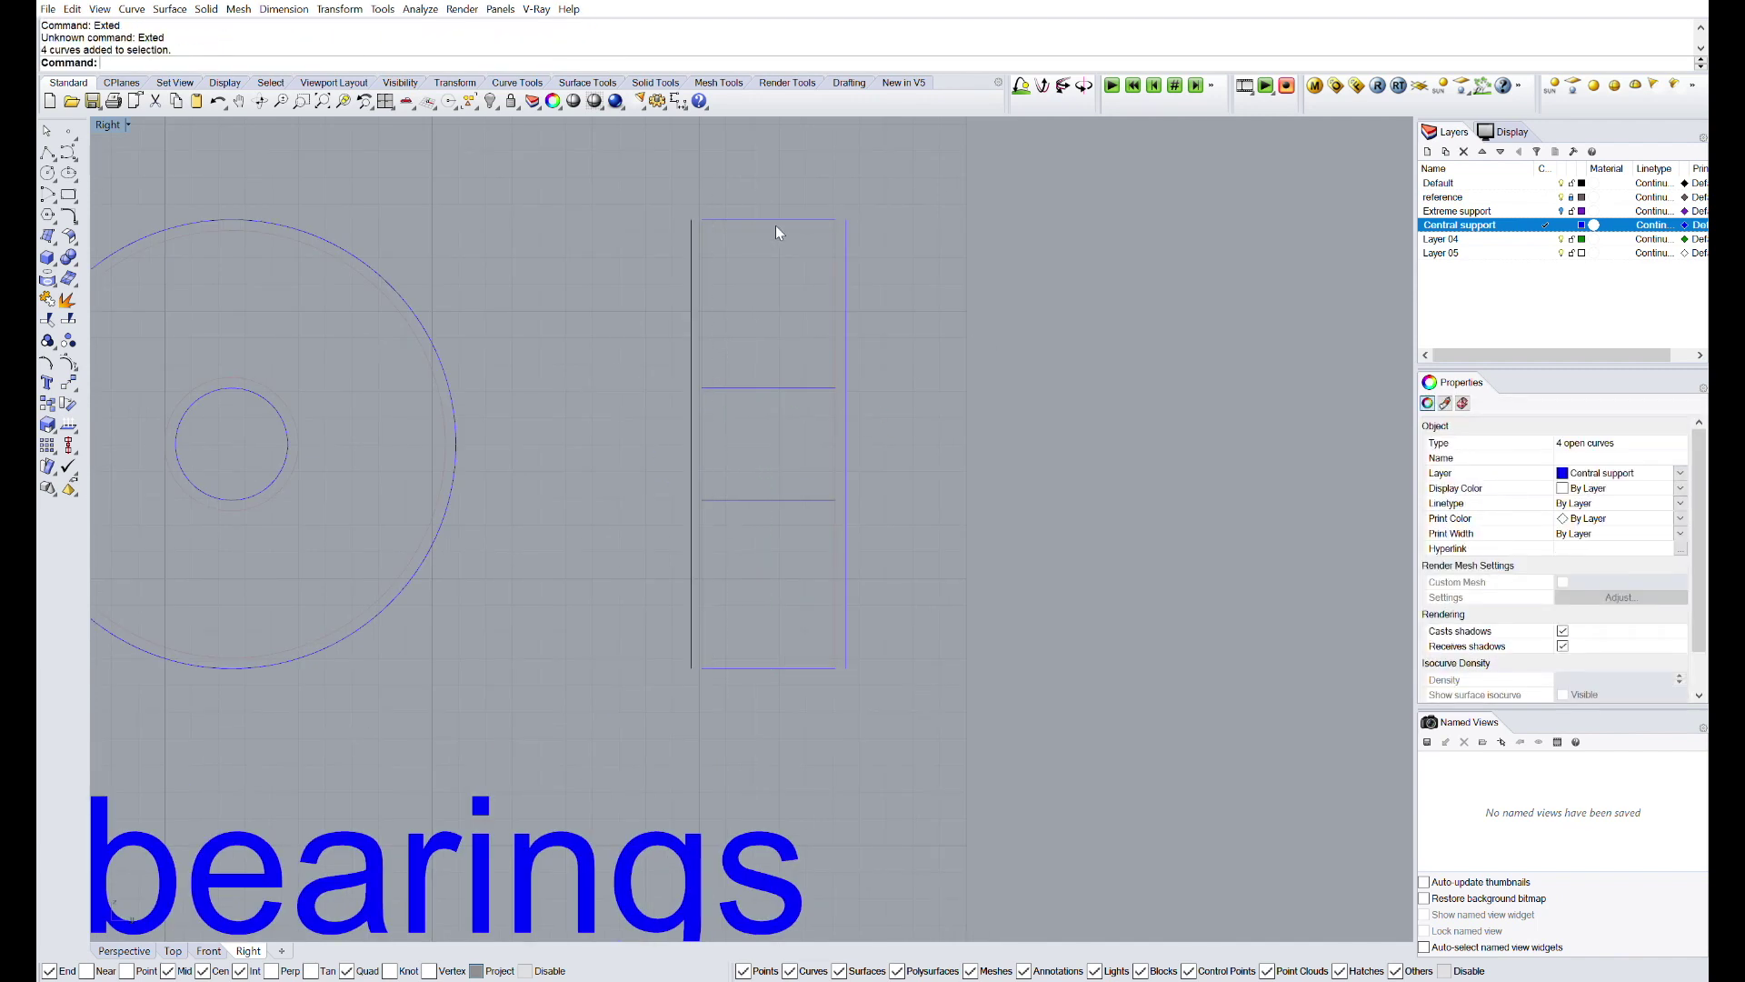
left_click(692, 564)
key("Return")
left_click(718, 668)
scroll(718, 240, "down", 6)
scroll(733, 208, "up", 6)
- Rename Layer 04 as wheels and make it the current layer
double_click(1441, 239)
type("wheels")
key("Return")
- Copy the bearing drawing above the original and delete the surplus inner edge lines from its side view
left_click(1093, 243, "shift")
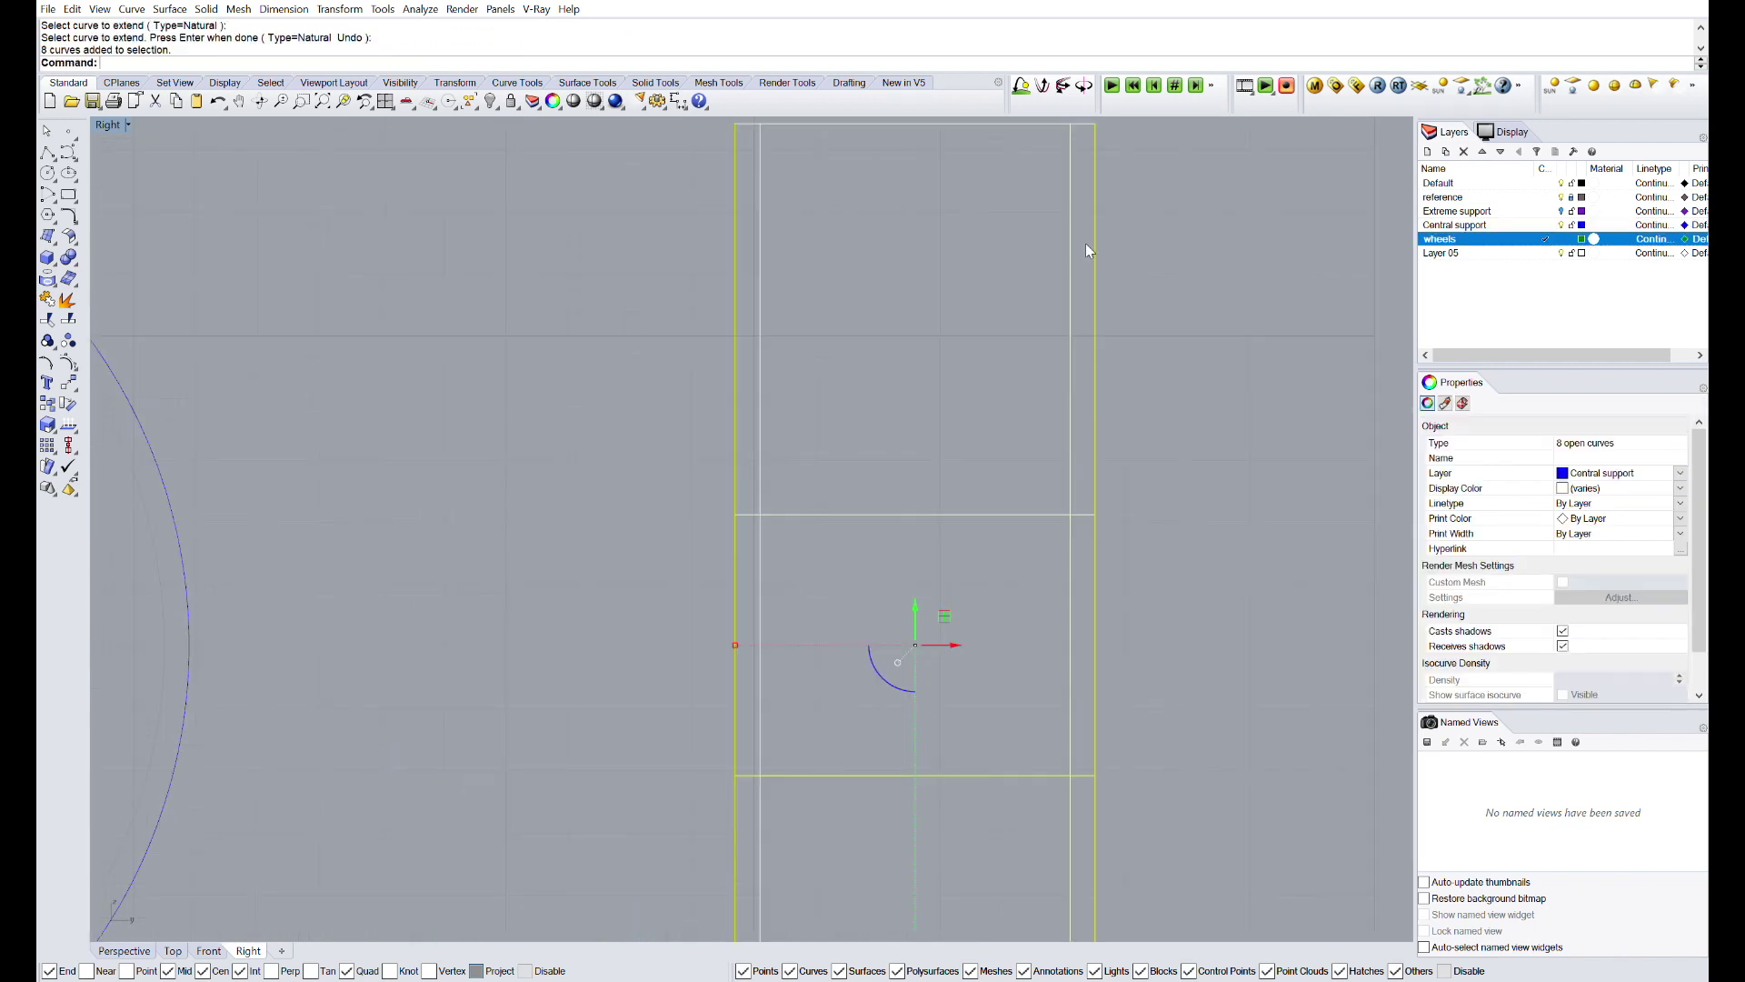
scroll(787, 520, "down", 4)
left_click(957, 671)
left_click(1063, 299)
scroll(818, 691, "up", 4)
key("Delete")
- Copy the bearing's side view from its lower midpoint onto the rod's circle and move it up above the rod
left_click(997, 803)
scroll(935, 468, "down", 8)
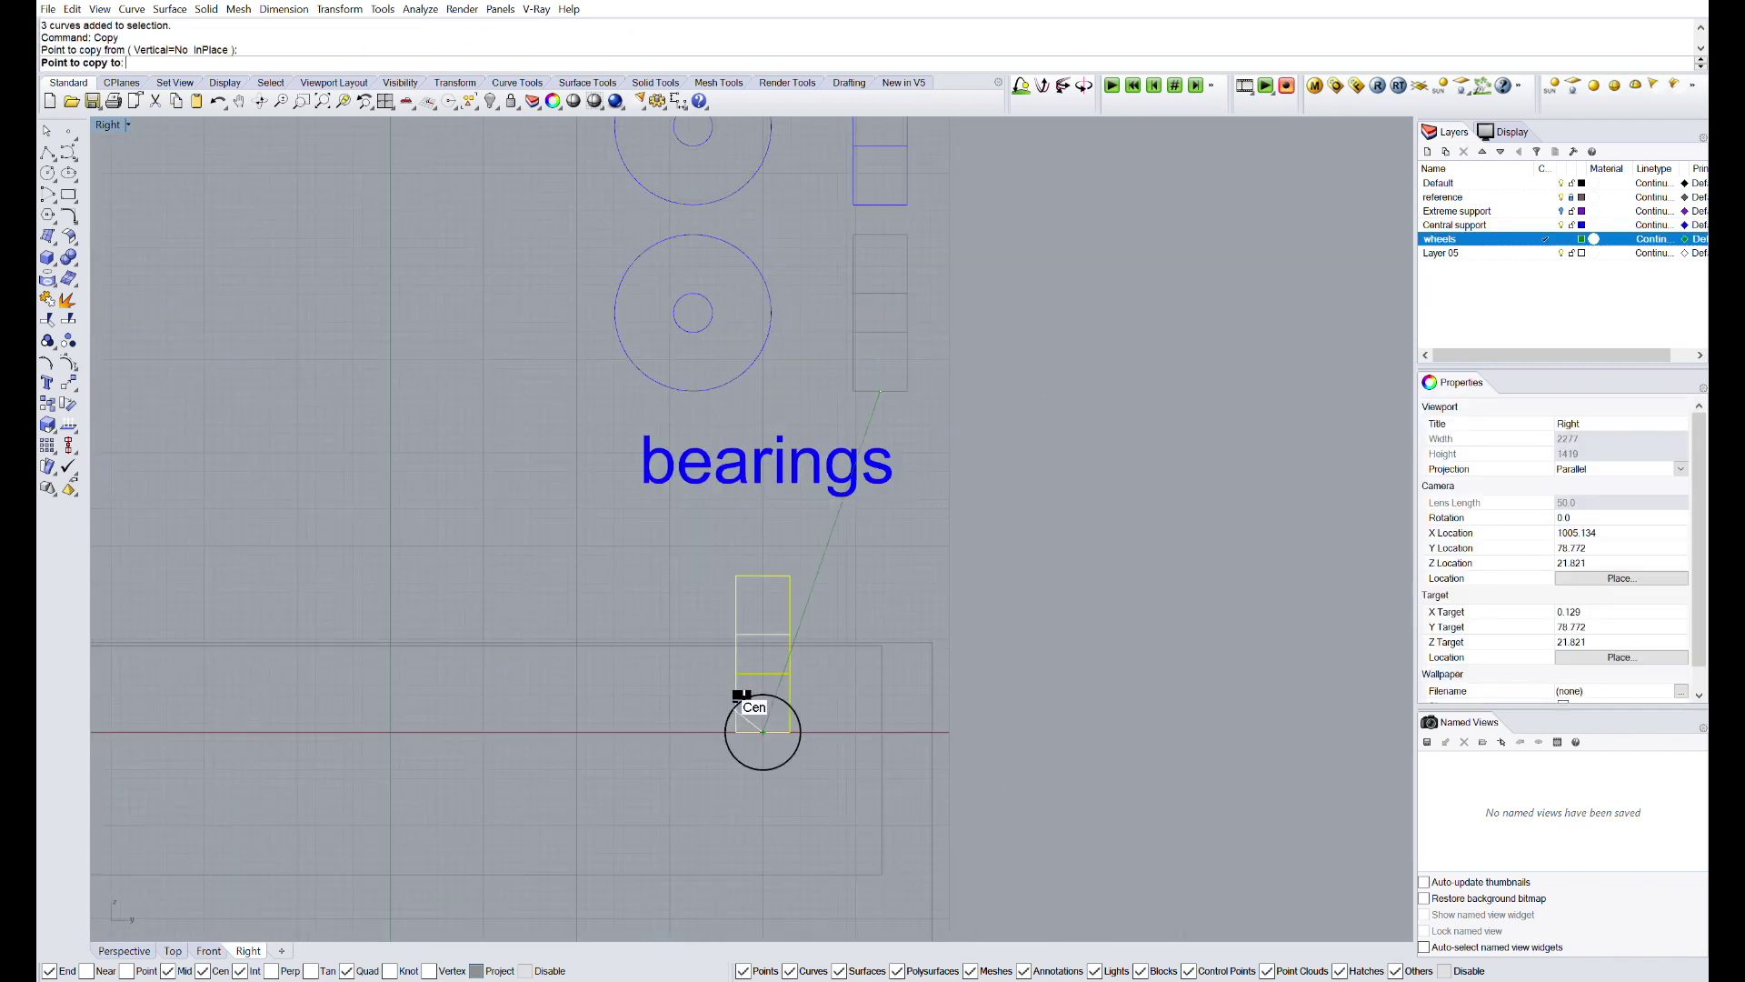
left_click(741, 702)
left_click_drag(674, 485, 678, 380)
scroll(636, 528, "up", 8)
scroll(705, 586, "down", 4)
- Sketch a rectangle between the bearing's side view and the rod as a rough wheel outline
left_click(68, 194)
left_click(638, 576)
left_click(863, 729)
scroll(762, 593, "up", 4)
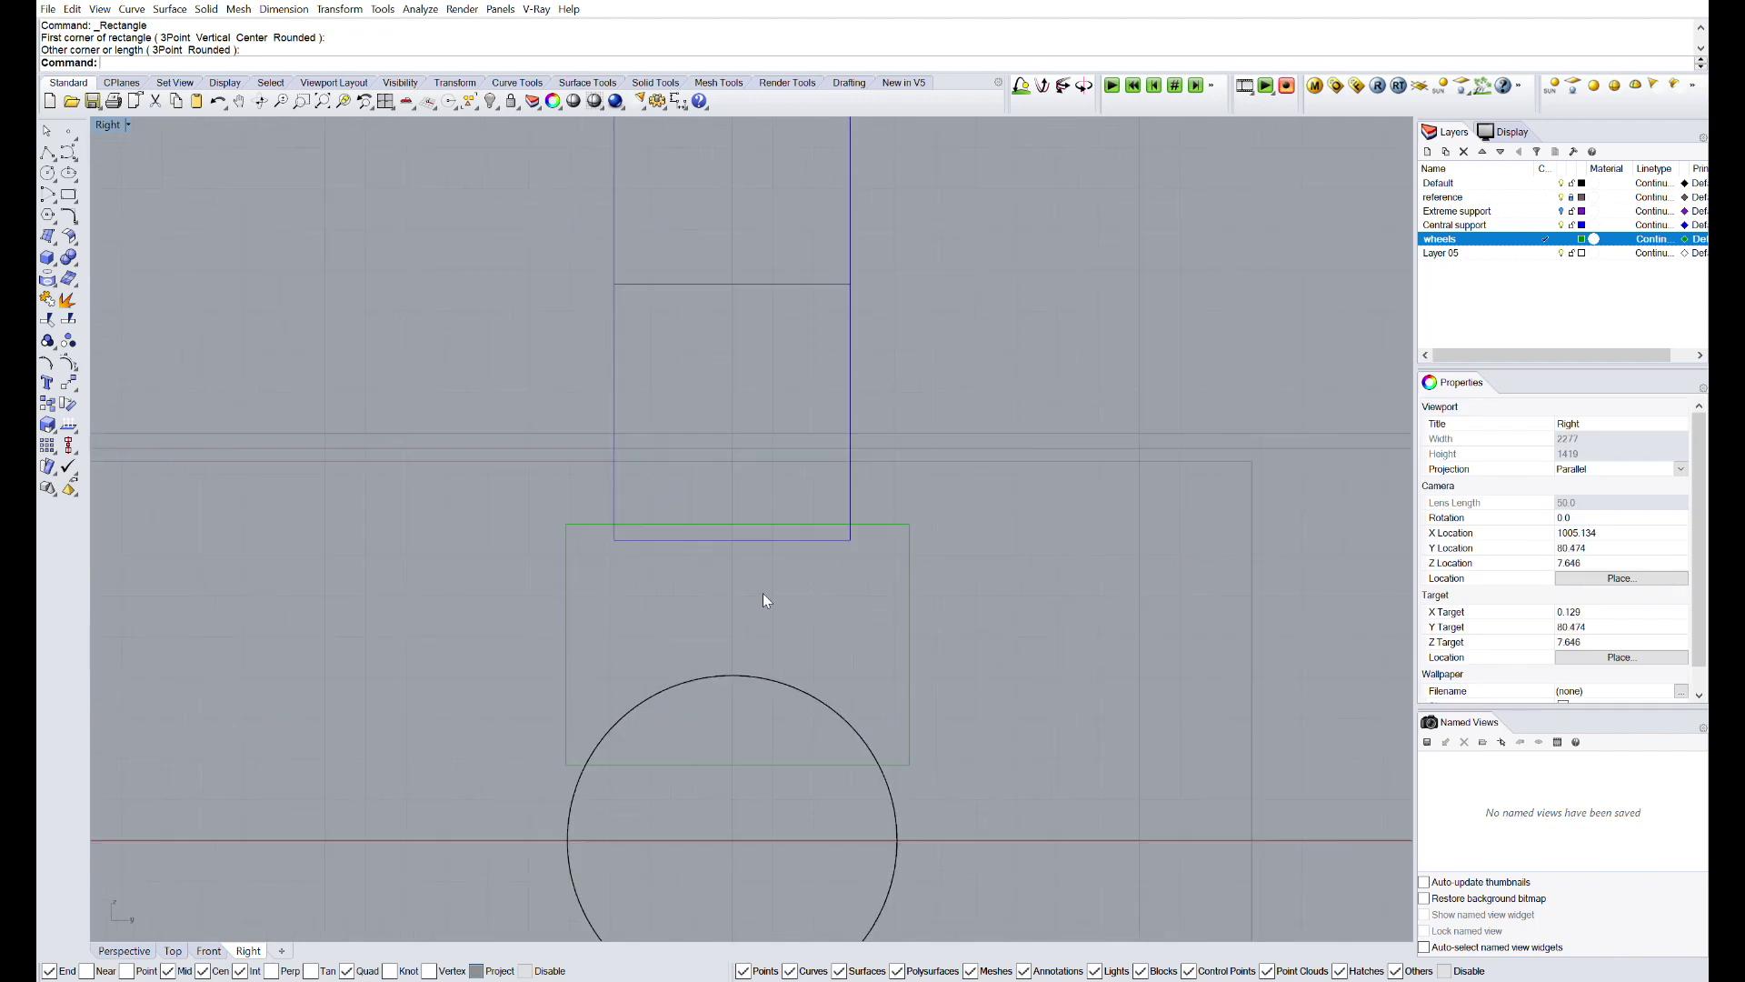
left_click(124, 951)
left_click(248, 951)
scroll(618, 611, "down", 8)
- Draw an open three-sided polyline along the bearing's lower edge and down both sides into the rod's circle
scroll(600, 704, "up", 12)
left_click(543, 648)
left_click(543, 366)
left_click(775, 367)
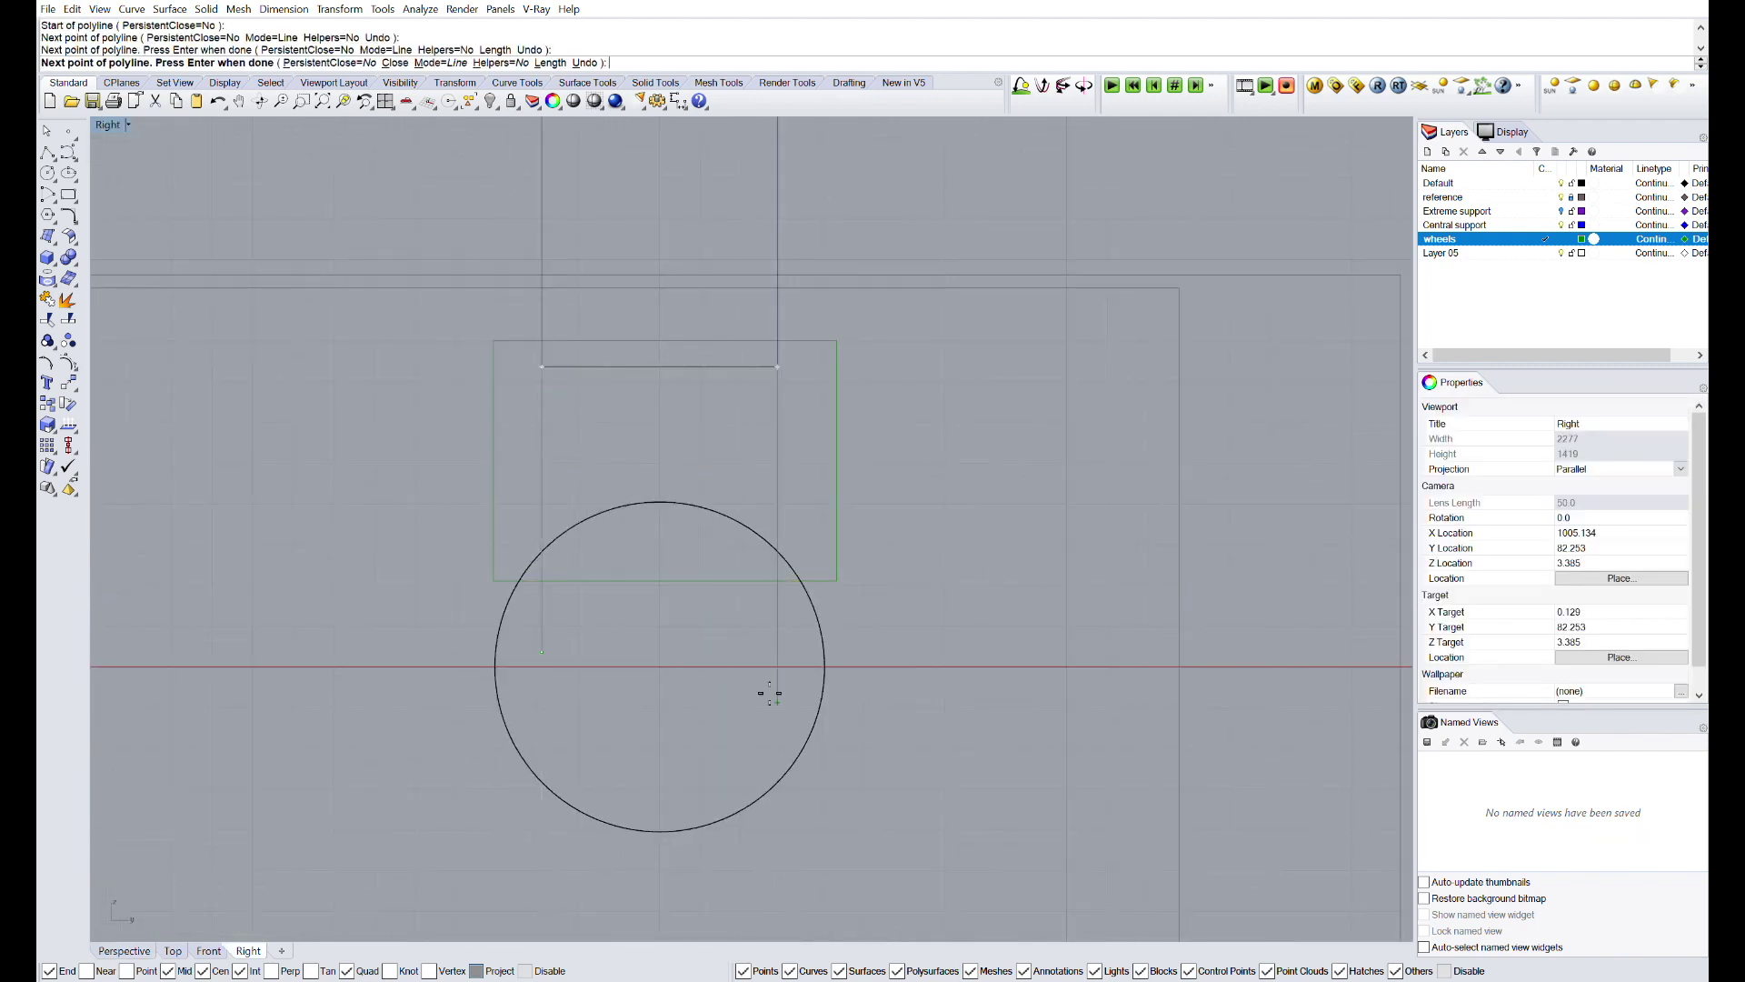
left_click(772, 636)
- Offset the rod's circle slightly outward and trim it and the polyline against each other to form the wheel's groove
scroll(640, 506, "up", 4)
left_click(669, 752)
type("offset")
left_click(934, 487)
type("trim")
key("Return")
left_click(847, 636)
left_click(487, 636)
left_click(918, 636)
key("Return")
- Join the trimmed polyline and arc into one closed wheel profile
scroll(869, 403, "down", 6)
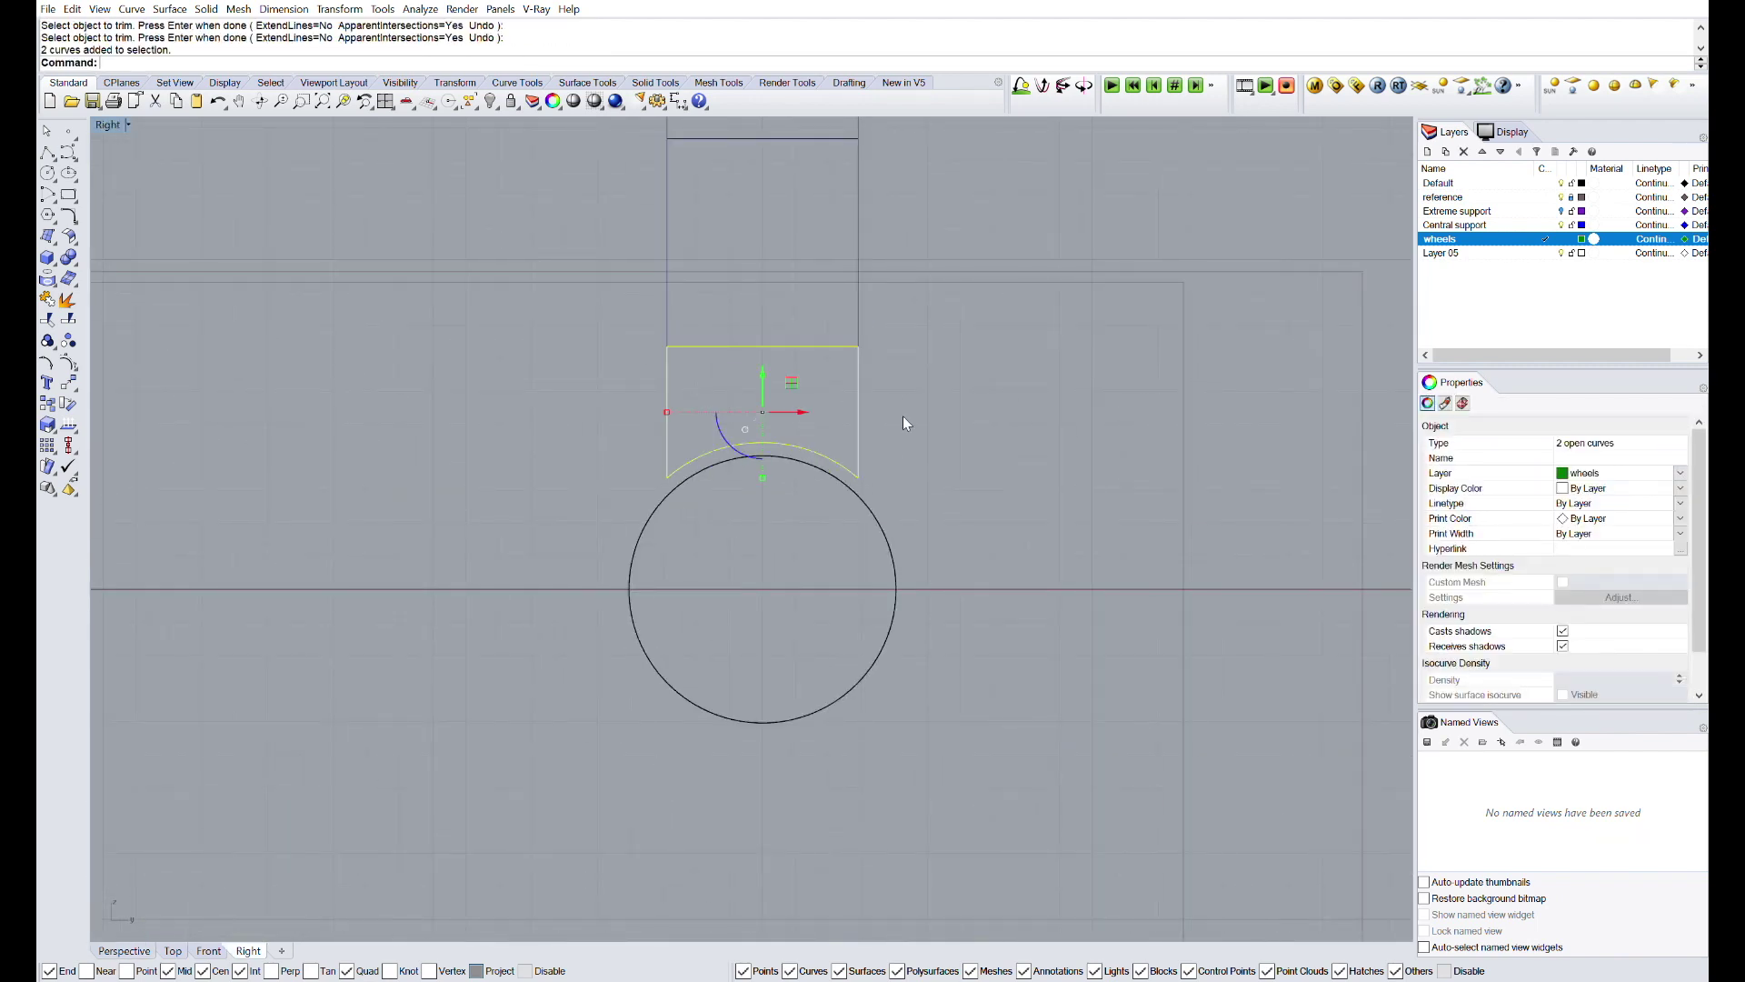
type("join")
key("Return")
left_click(858, 408)
scroll(737, 551, "down", 12)
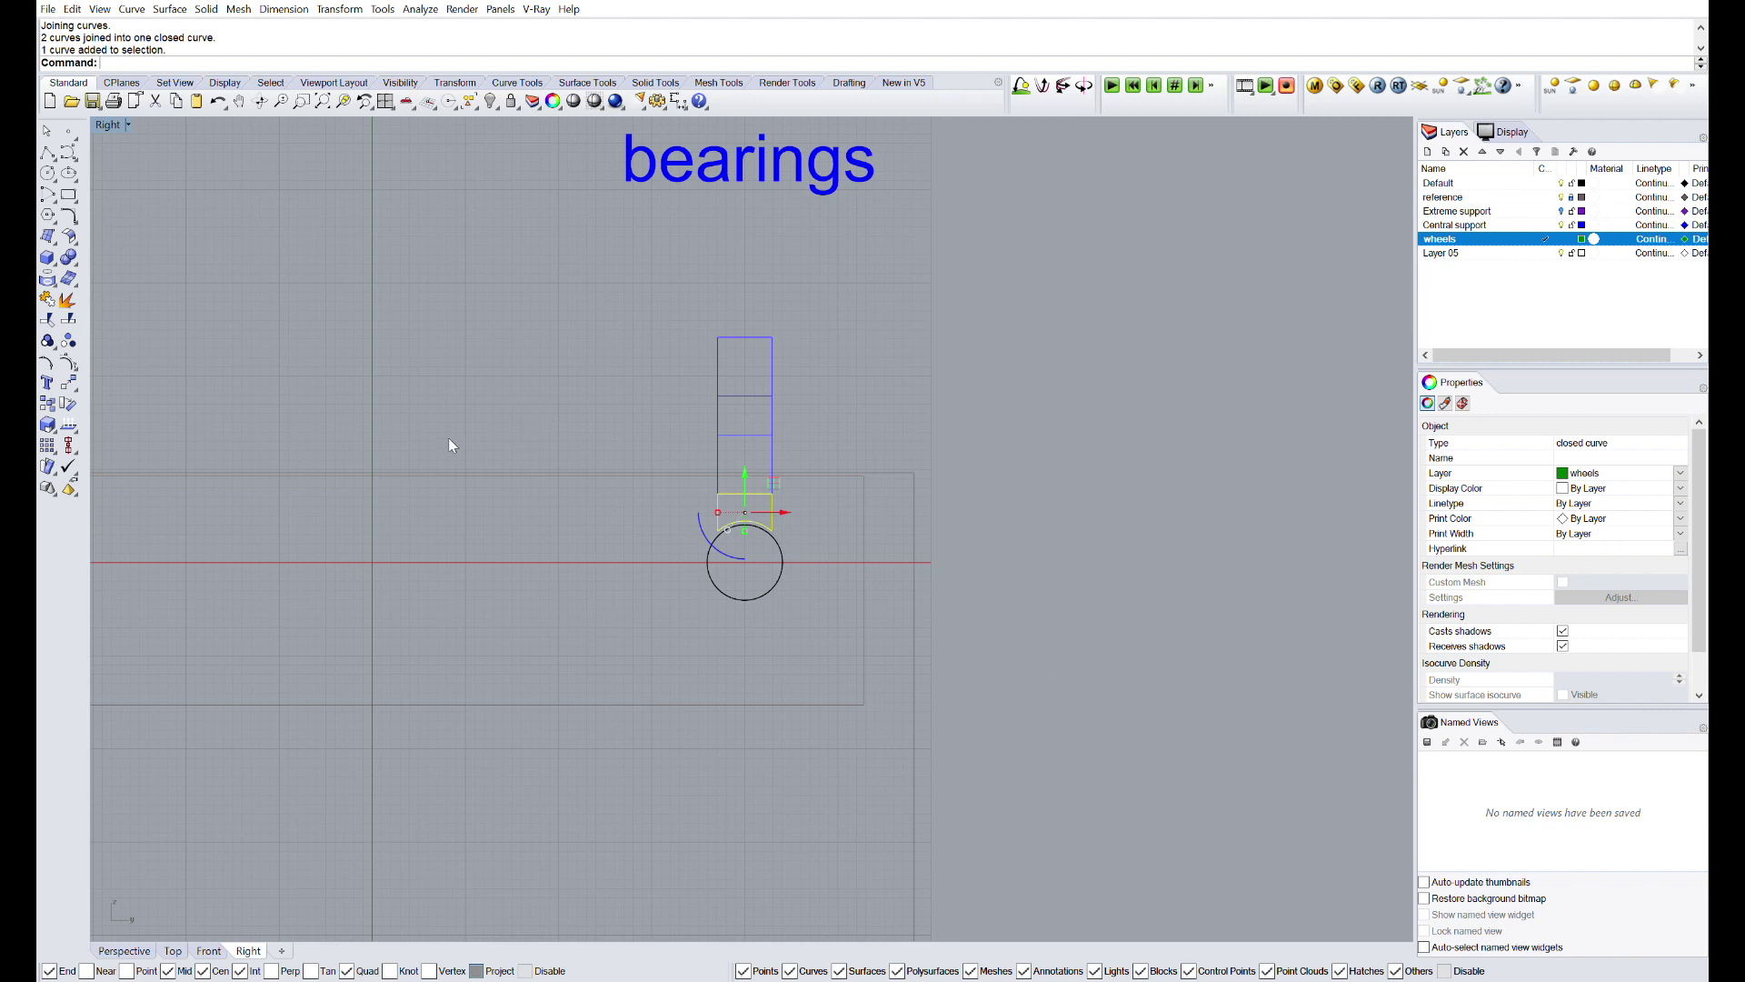
- Revolve the wheel profile around the bearing's central axis to make a solid wheel
left_click(124, 951)
scroll(259, 386, "up", 15)
left_click(570, 418)
scroll(570, 418, "up", 3)
left_click(564, 586)
type("revolve")
key("Return")
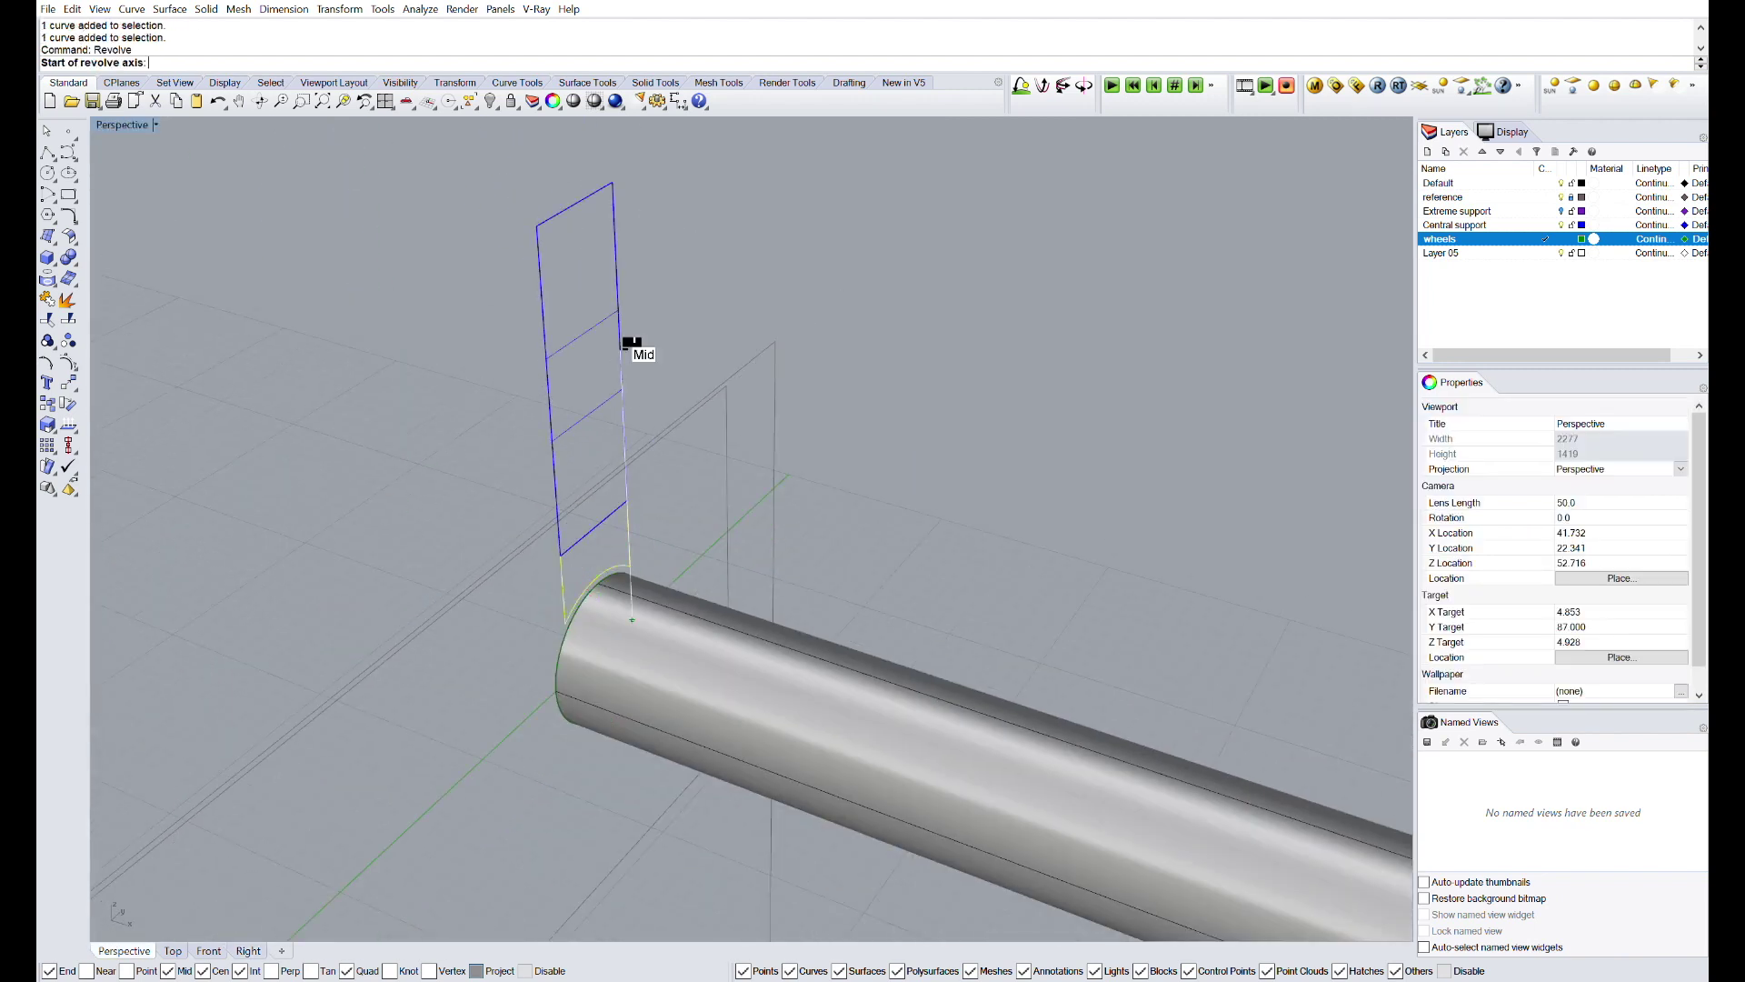
left_click(556, 381)
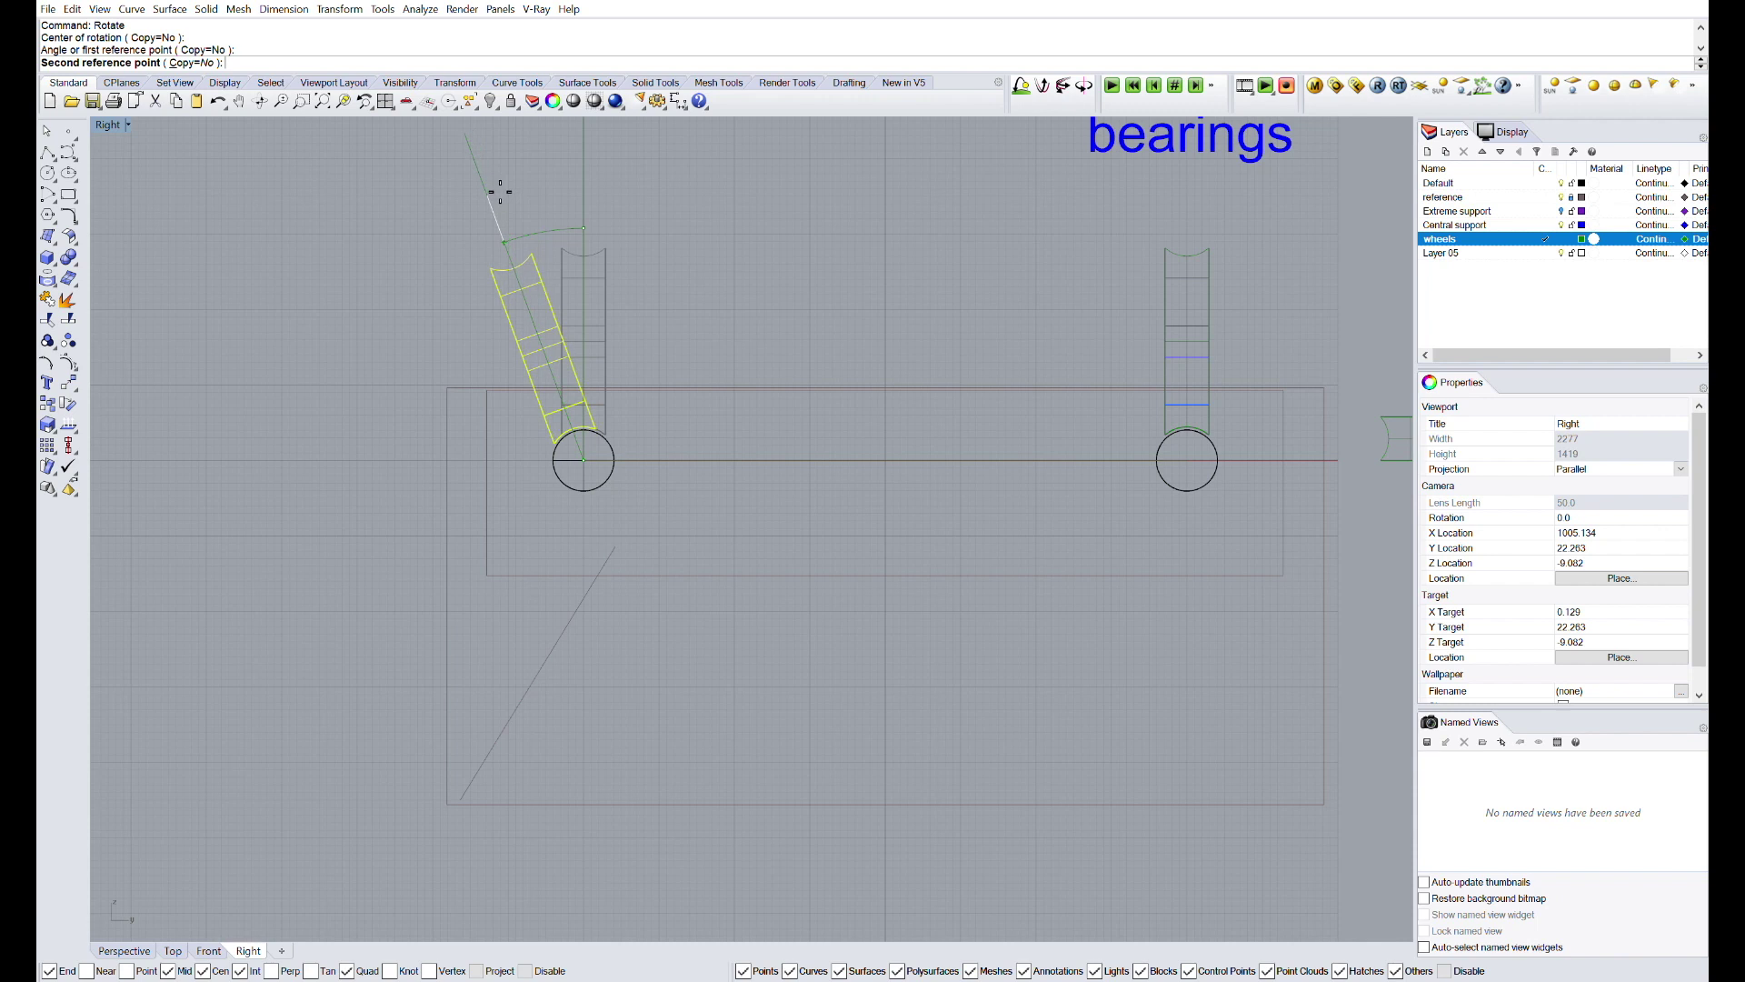
- Tilt the wheel outward about the first rod's center and mirror it across the rod's horizontal axis
left_click(500, 192)
type("mi")
key("Return")
scroll(543, 433, "up", 18)
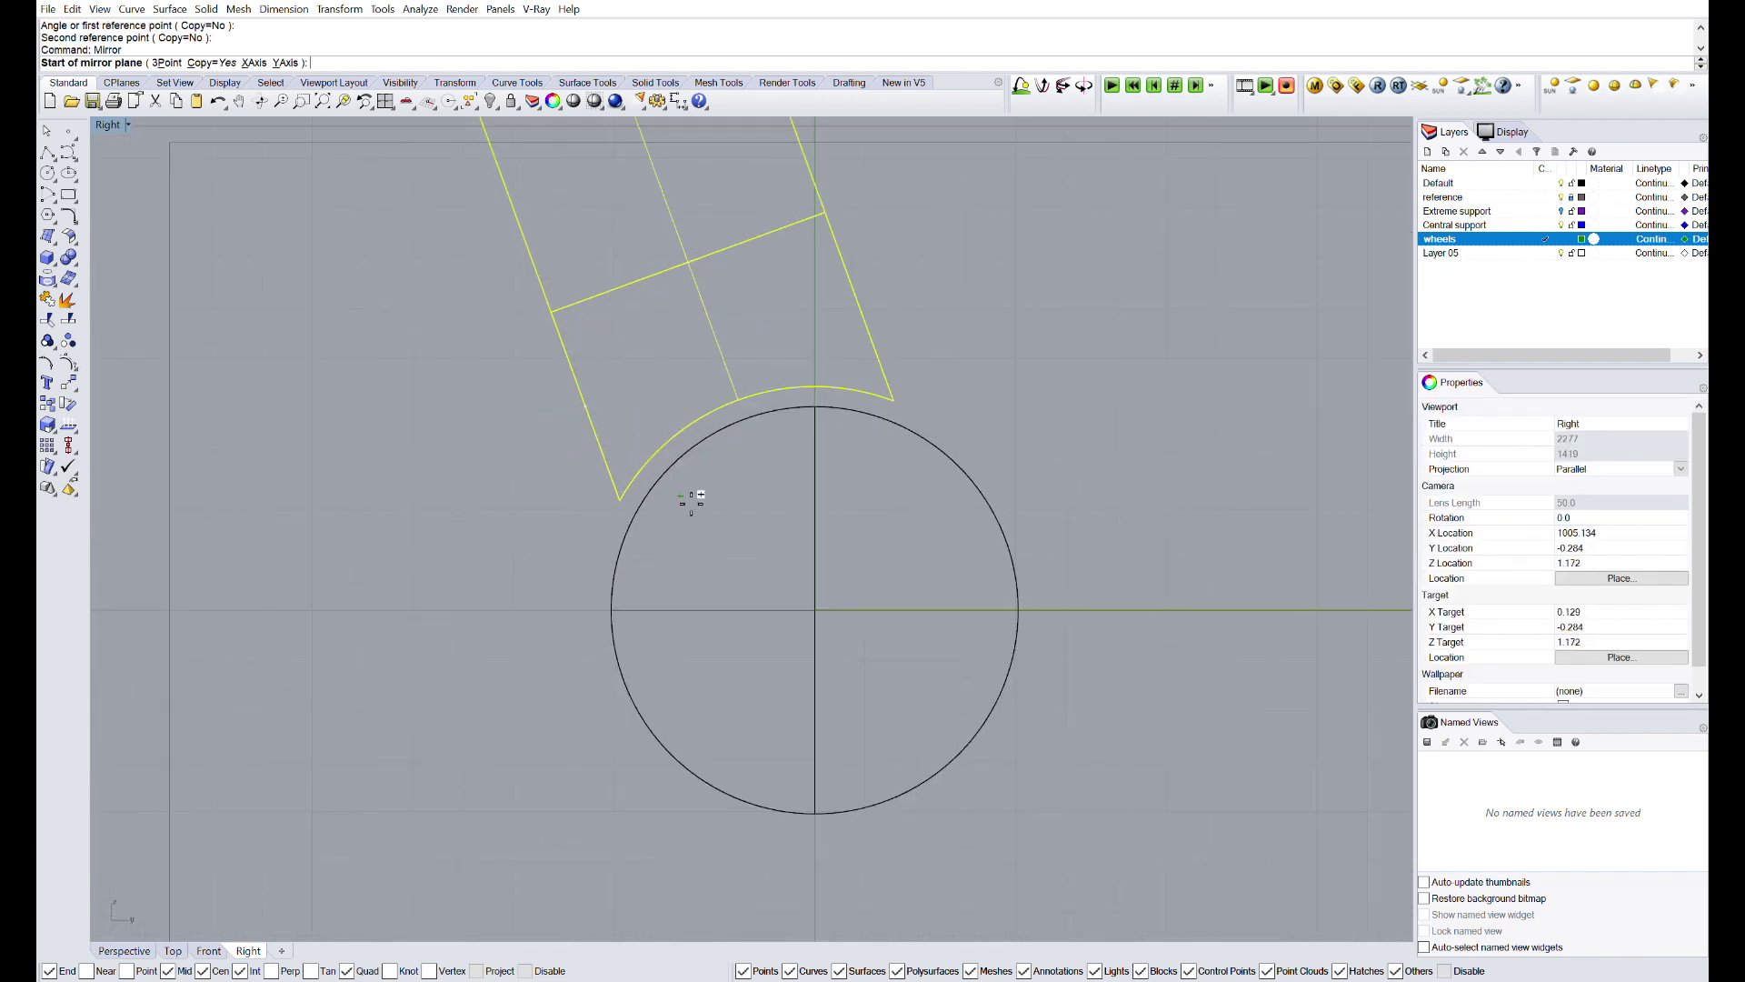
left_click(627, 538)
scroll(503, 626, "down", 10)
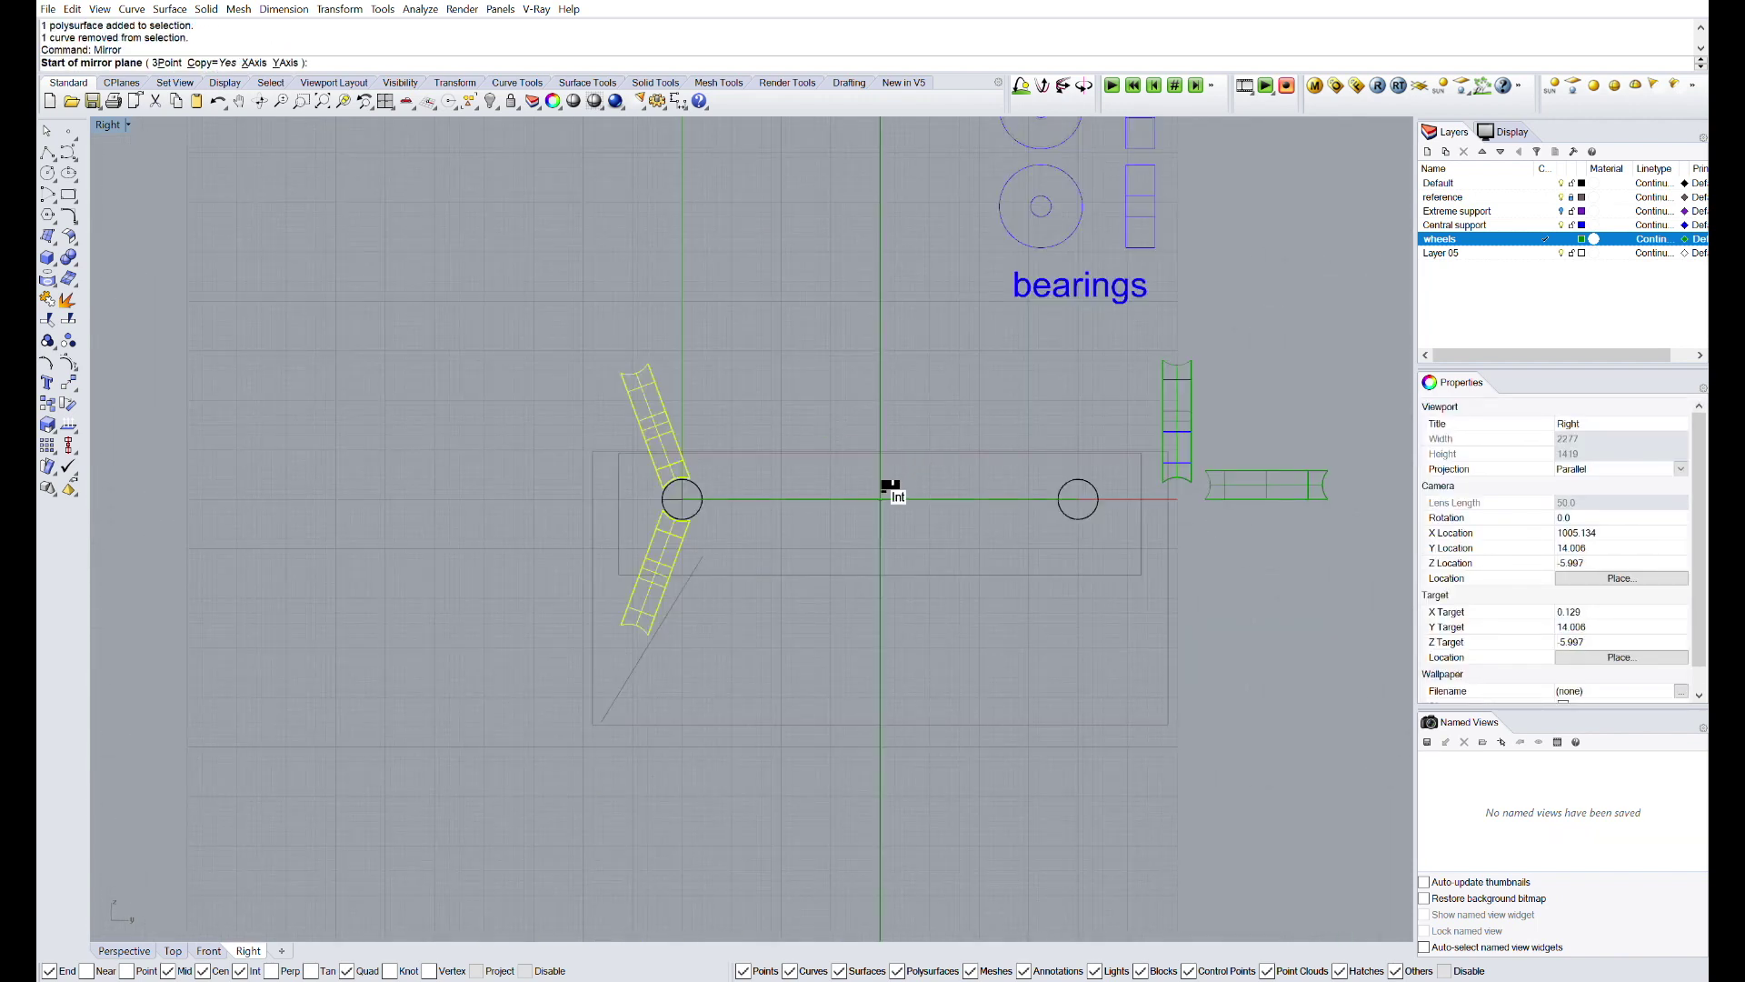
- Mirror the two tilted wheels across the middle between the rods onto the second rod, keeping the originals
left_click(900, 252)
scroll(855, 333, "down", 2)
right_click_drag(854, 333, 695, 336)
- Draw an arrow outside the first rod pointing inward toward the wheels
left_click(47, 153)
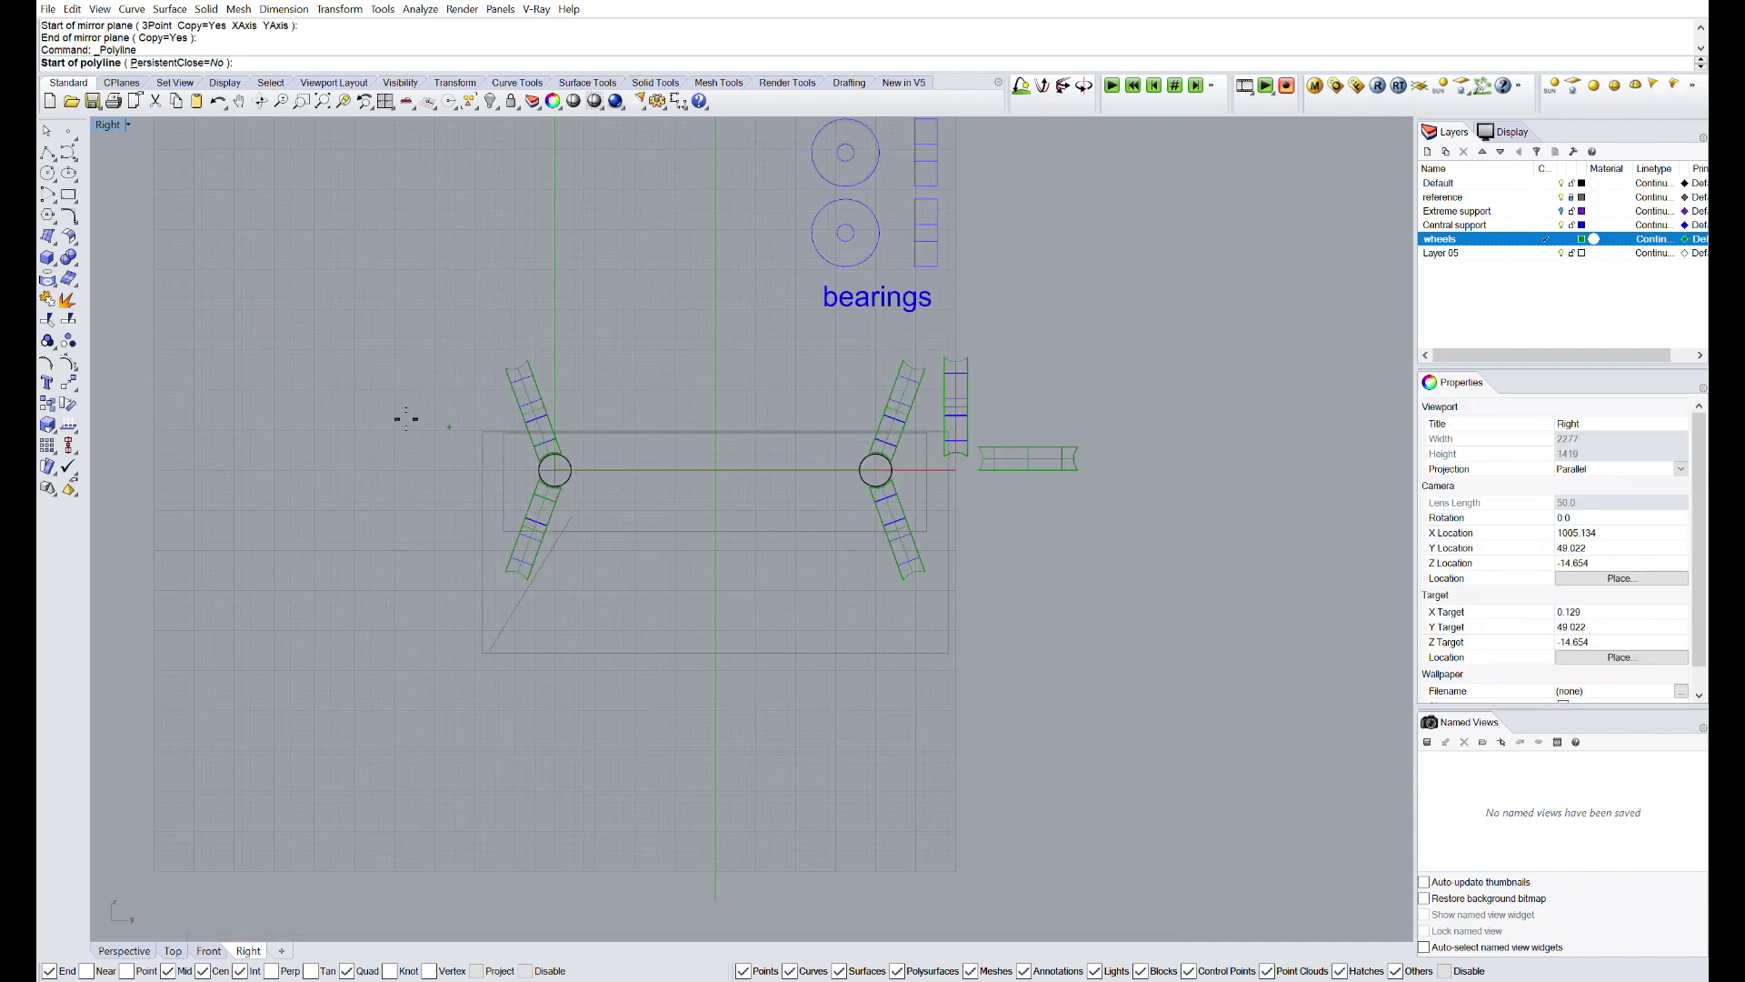
left_click(318, 478)
left_click(447, 477)
left_click(413, 439)
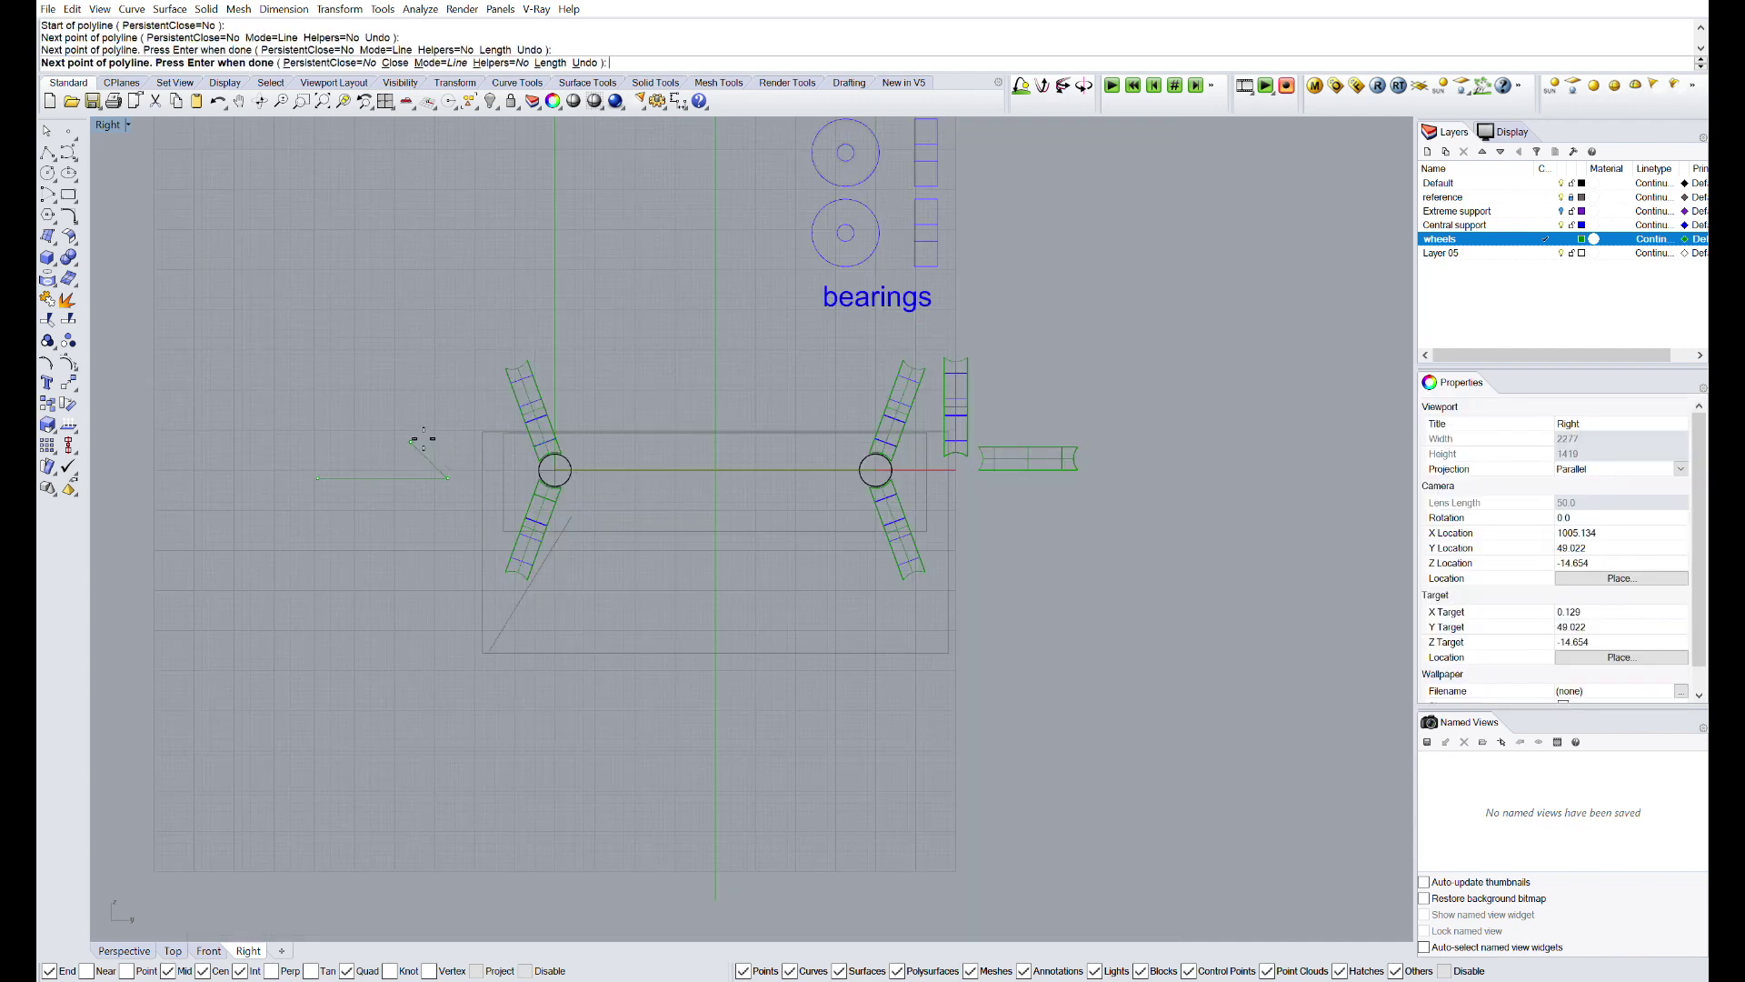
left_click(448, 478)
left_click(411, 507)
key("Return")
- Draw an arrow outside the second rod pointing inward toward the wheels
key("Return")
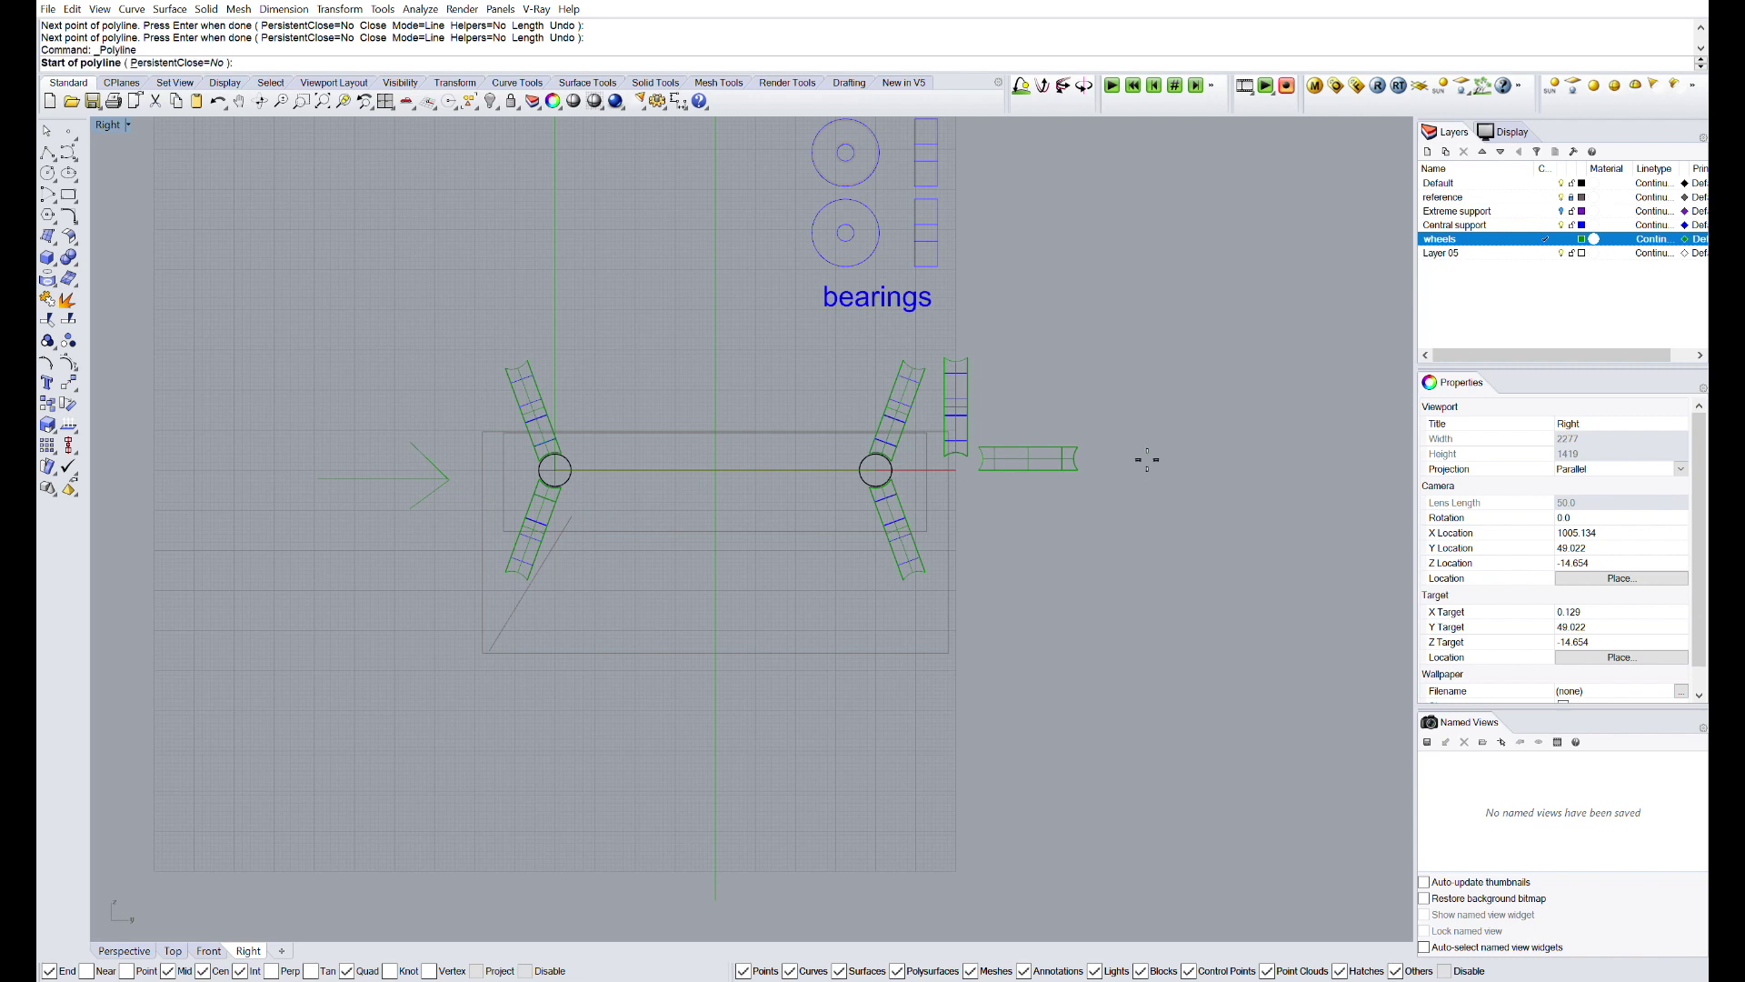
left_click(1102, 467)
left_click(1324, 469)
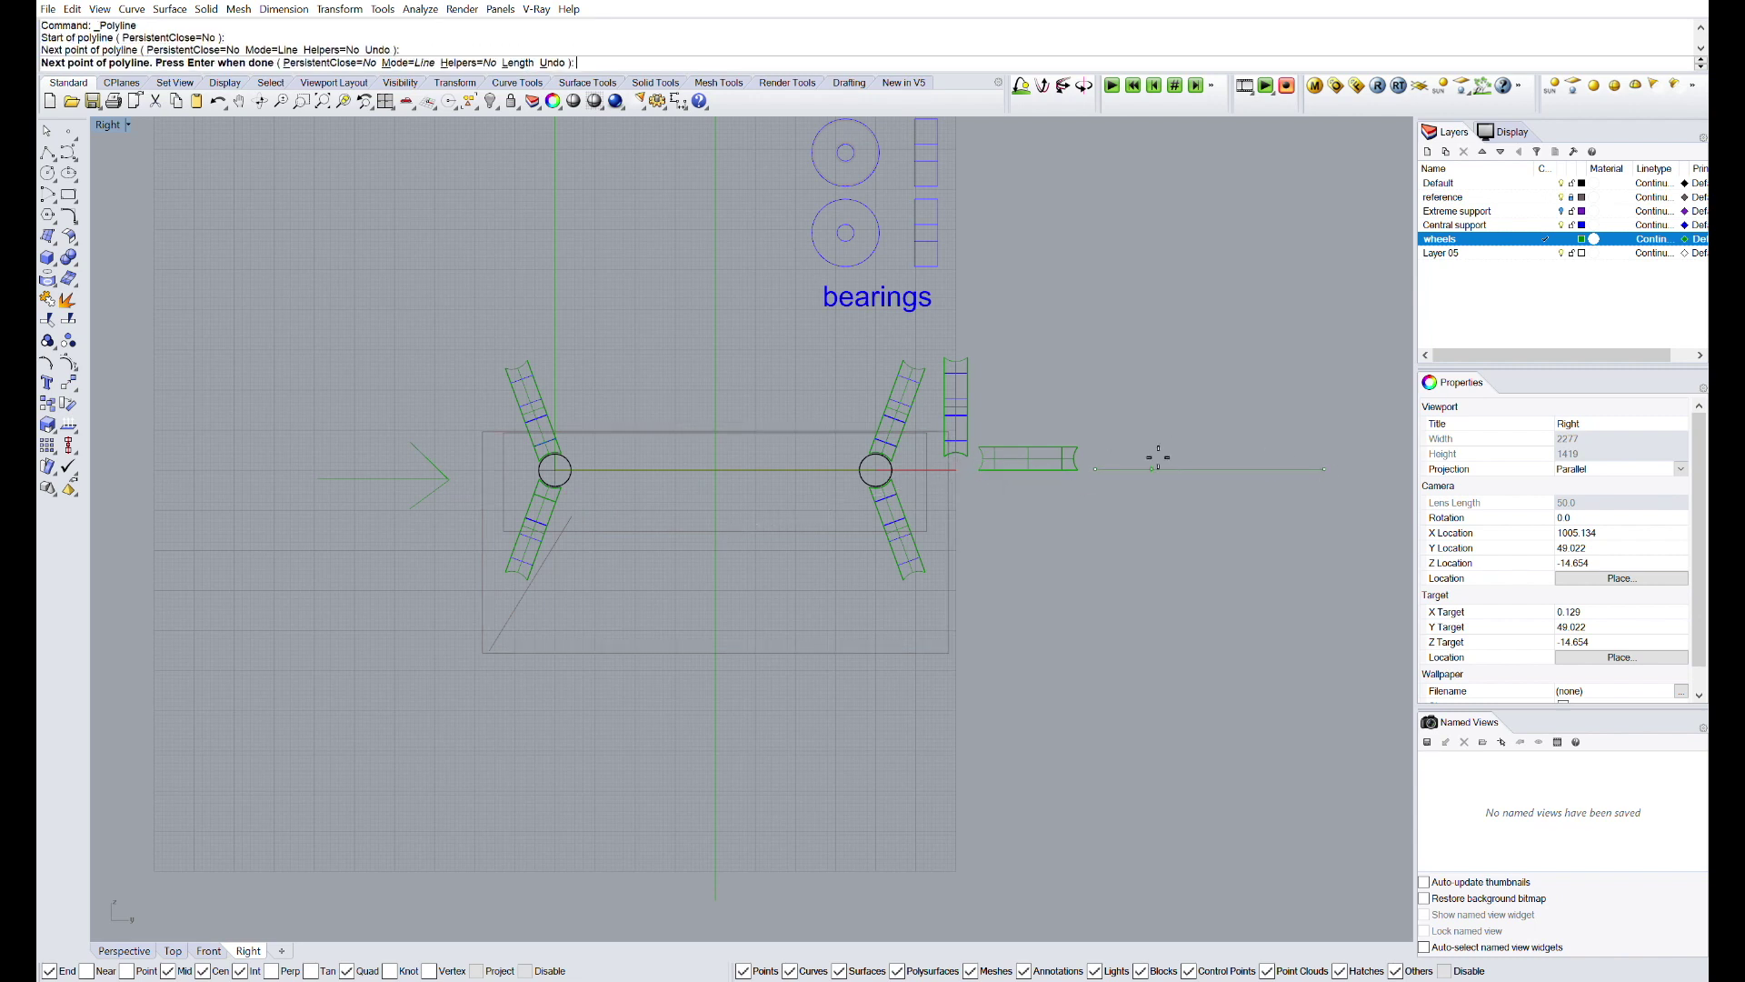
left_click(1100, 467)
left_click(1140, 431)
key("Return")
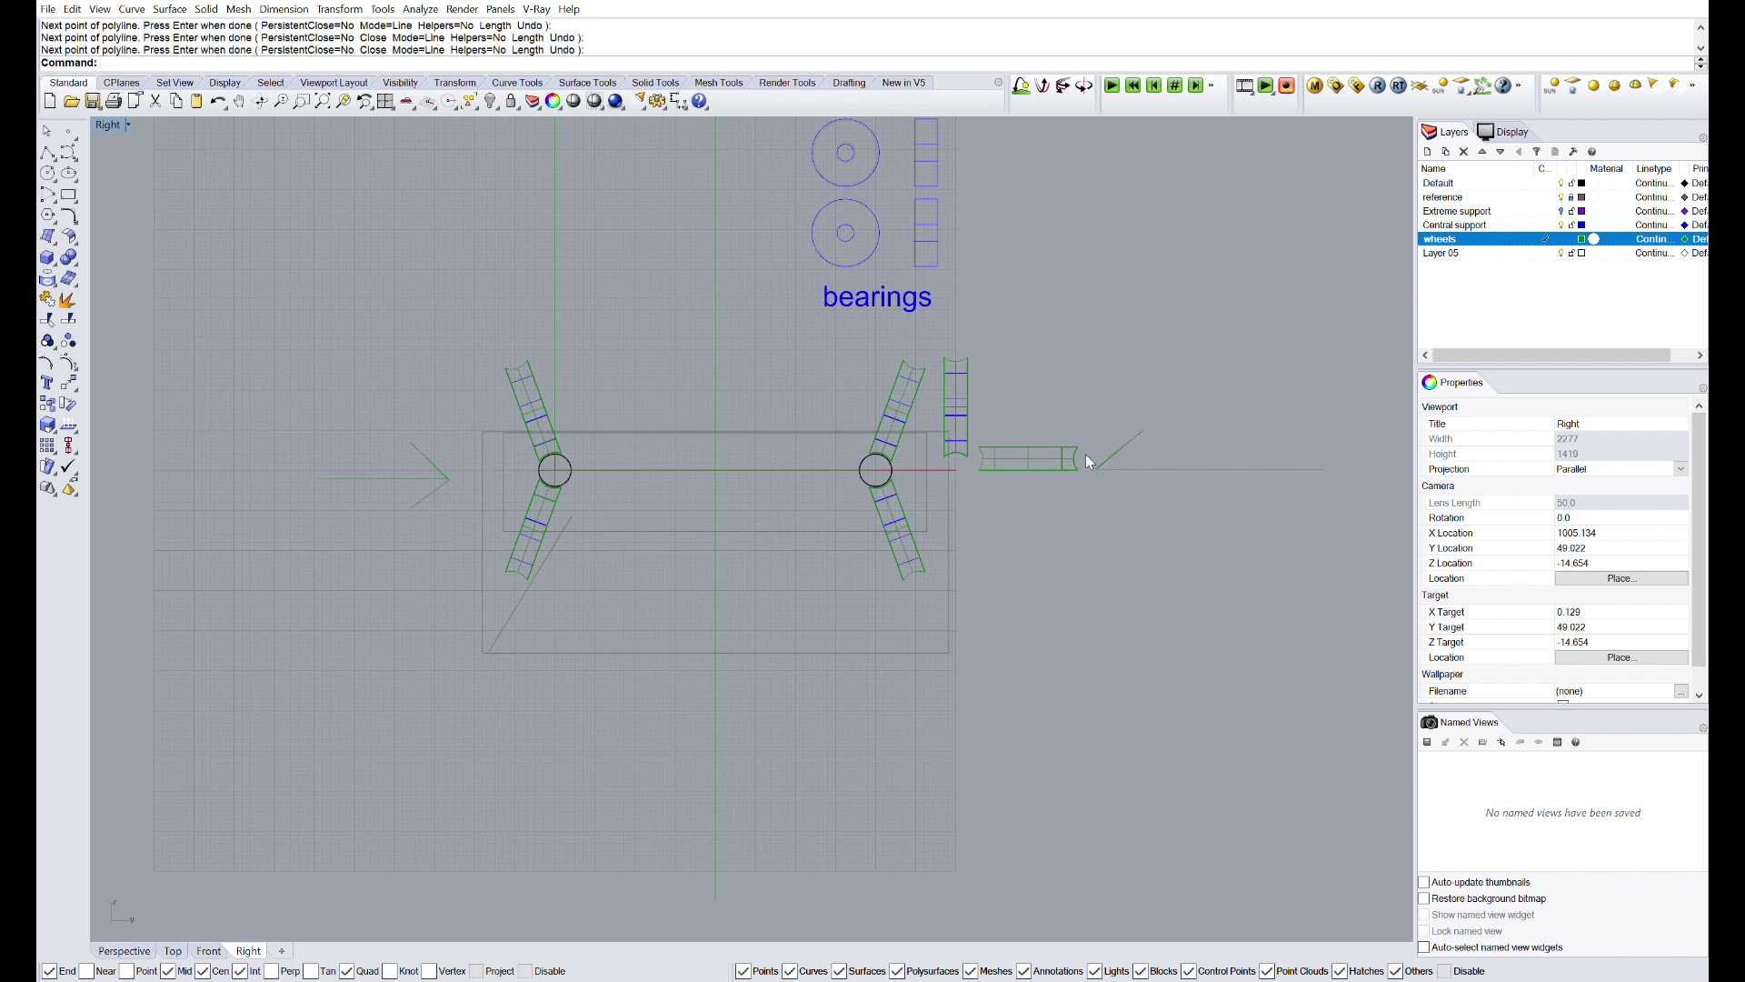
key("Return")
left_click(1097, 469)
left_click(1141, 506)
key("Return")
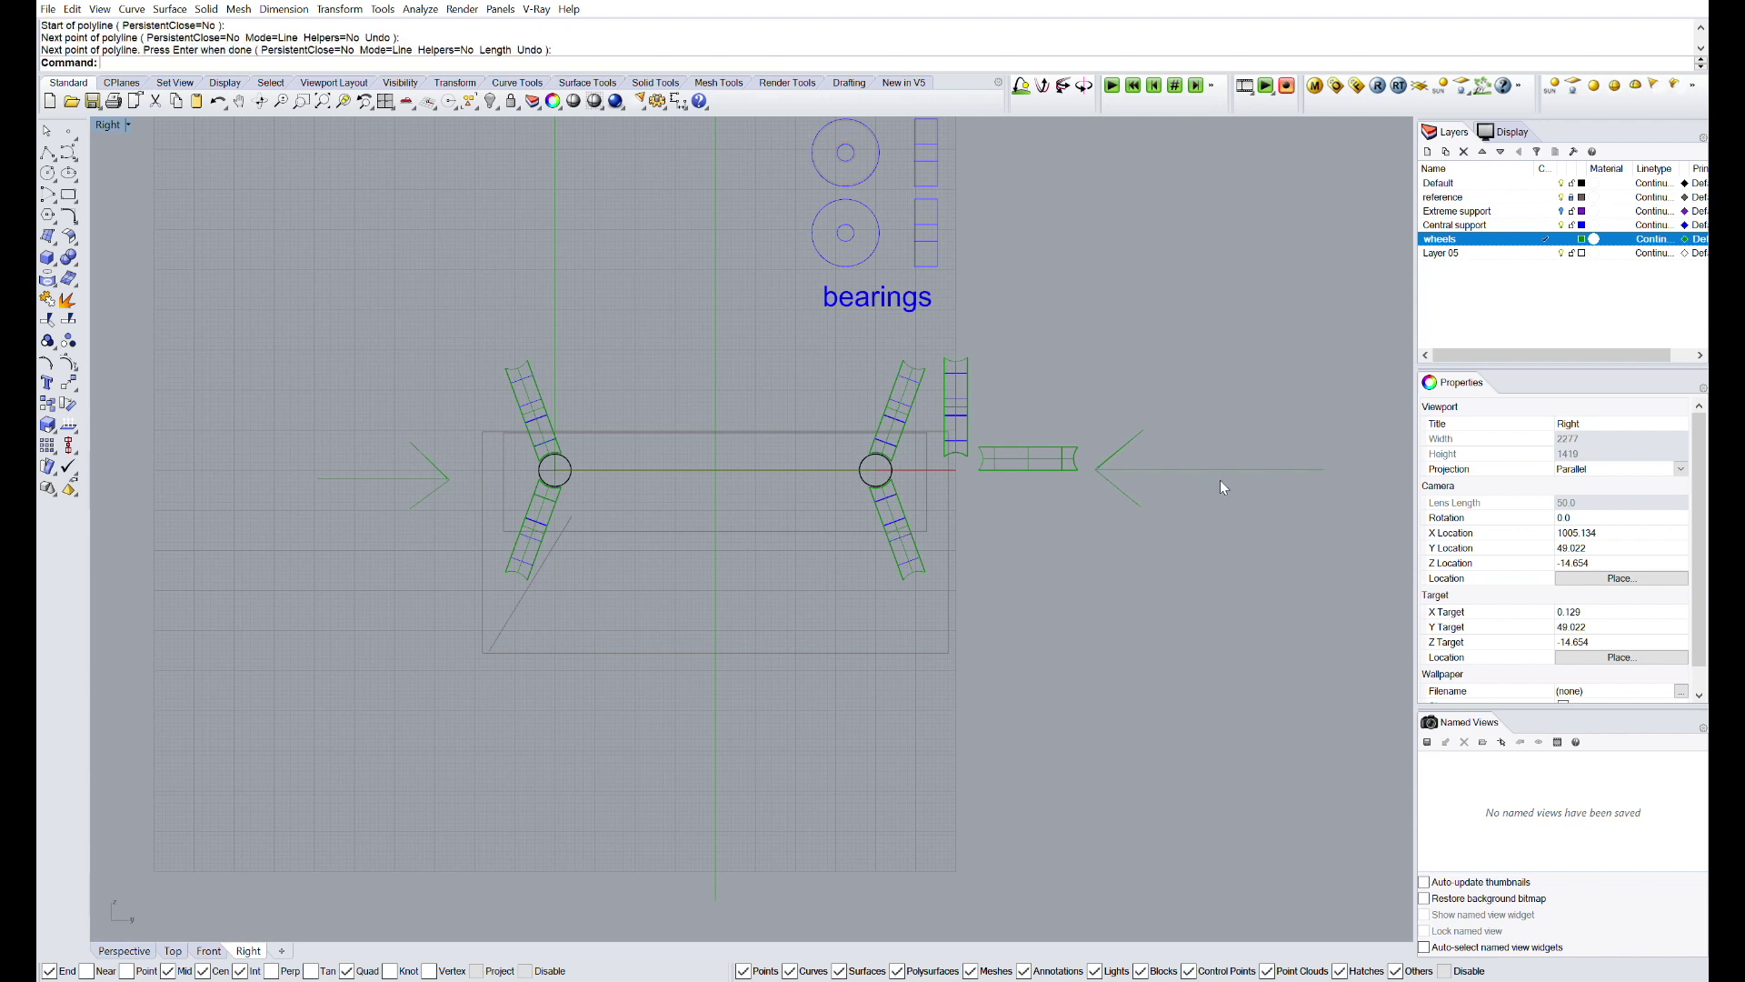
- Draw a double-headed horizontal arrow between the two rods, just below their axis
key("Return")
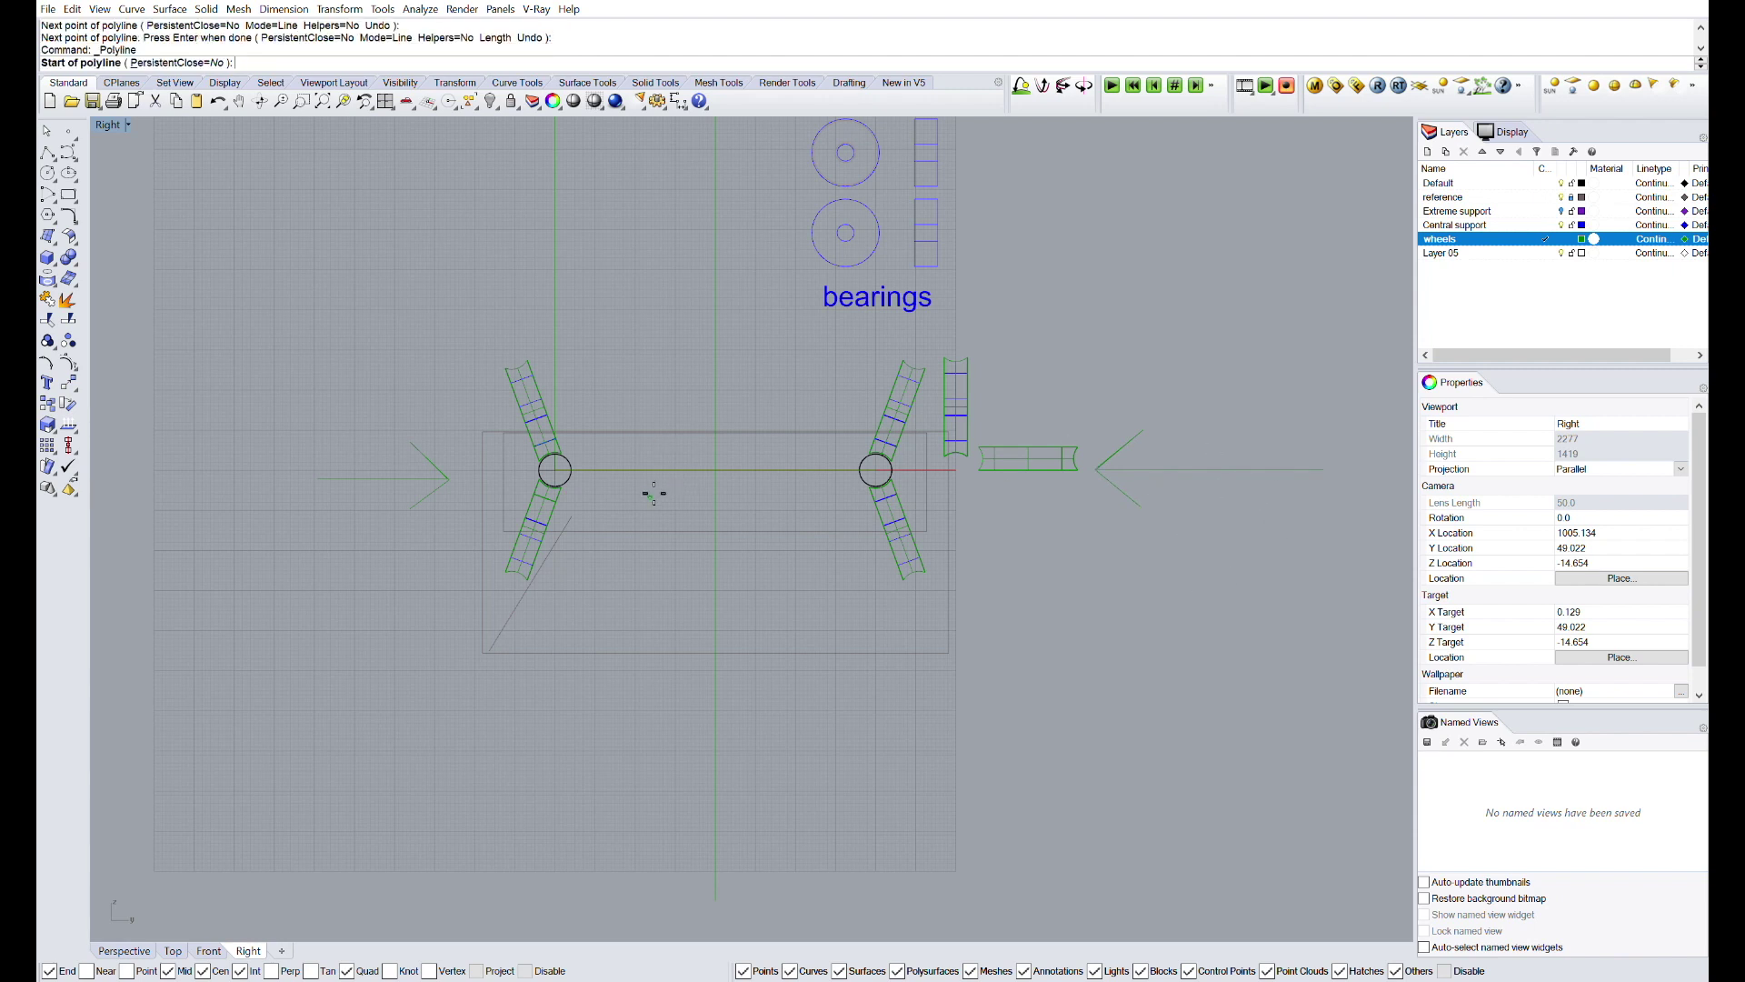
left_click(618, 509)
left_click(835, 510)
left_click(805, 480)
left_click(837, 517)
left_click(713, 482)
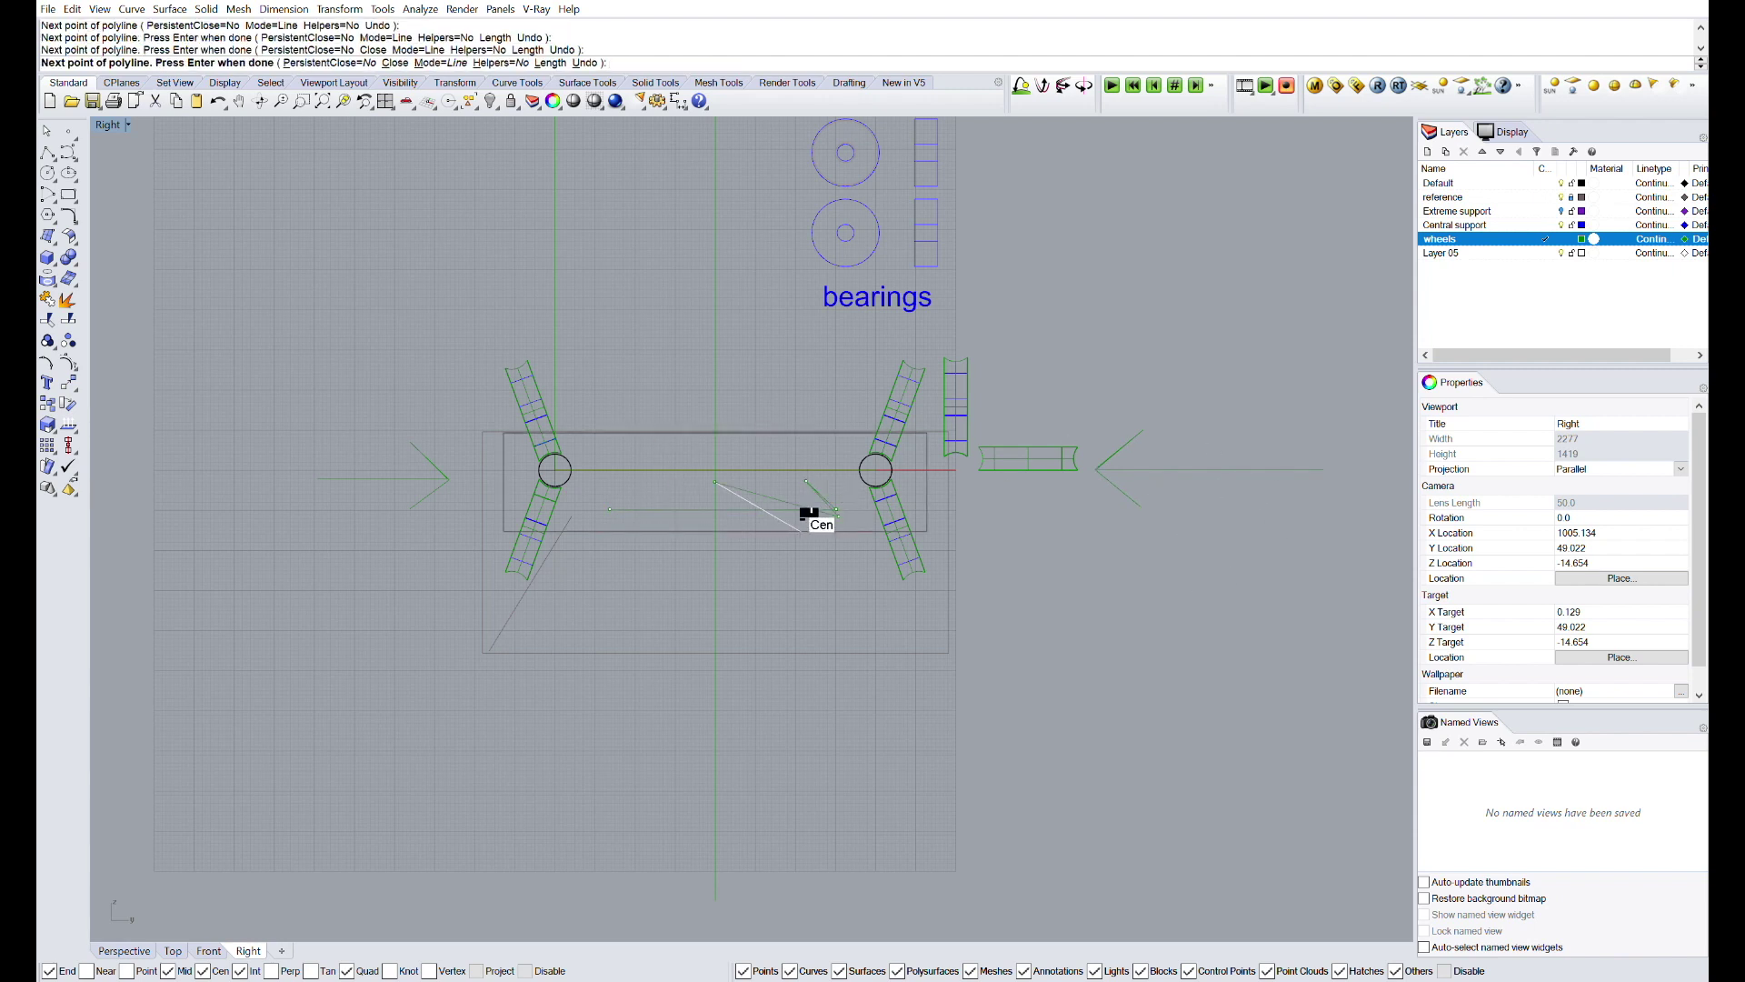
scroll(817, 523, "up", 5)
scroll(904, 472, "down", 3)
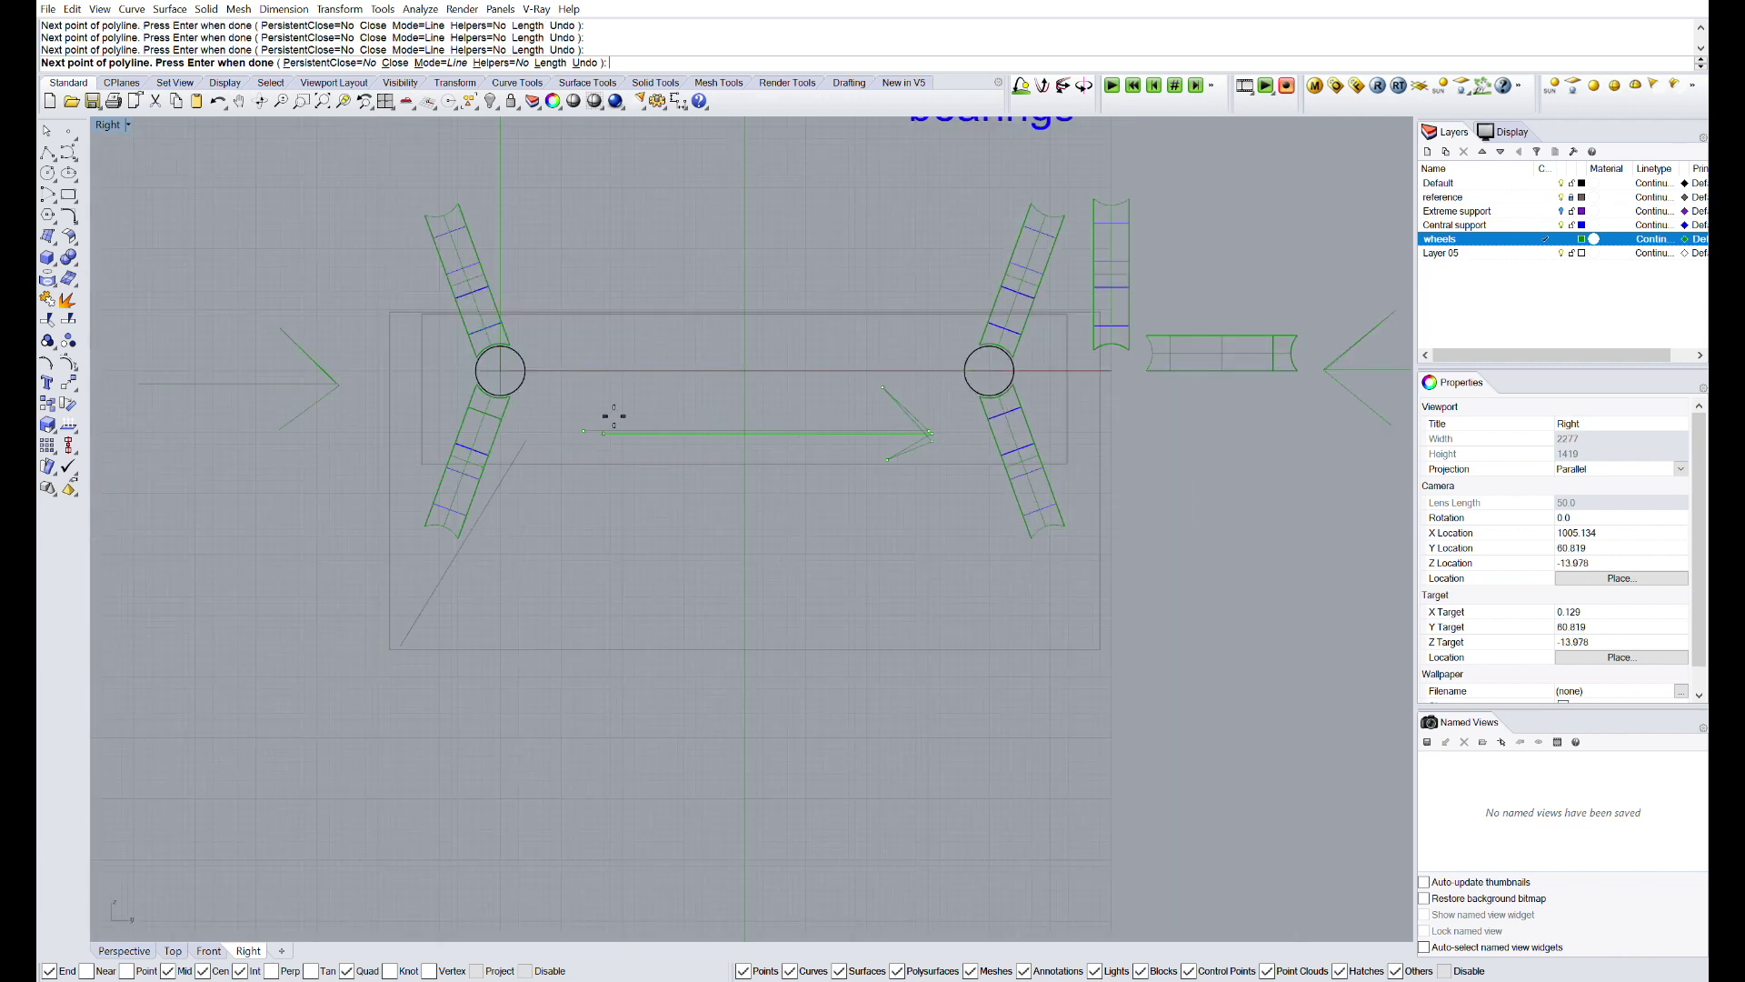
scroll(582, 424, "up", 4)
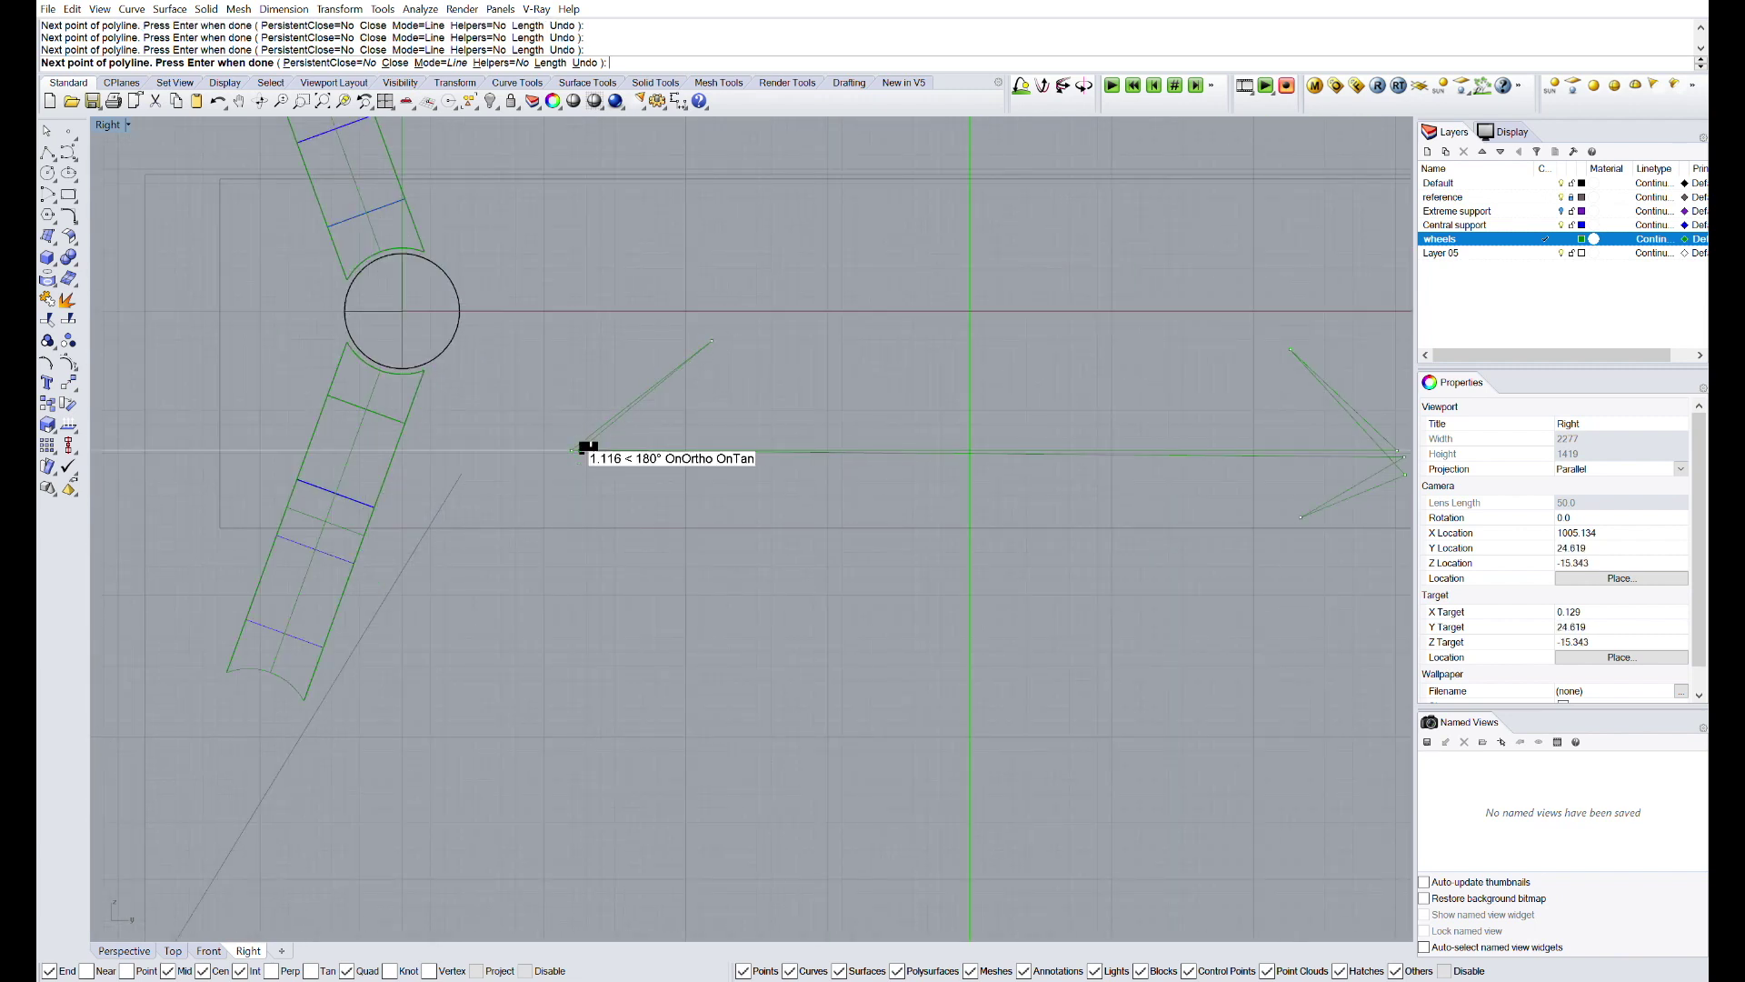
left_click(583, 447)
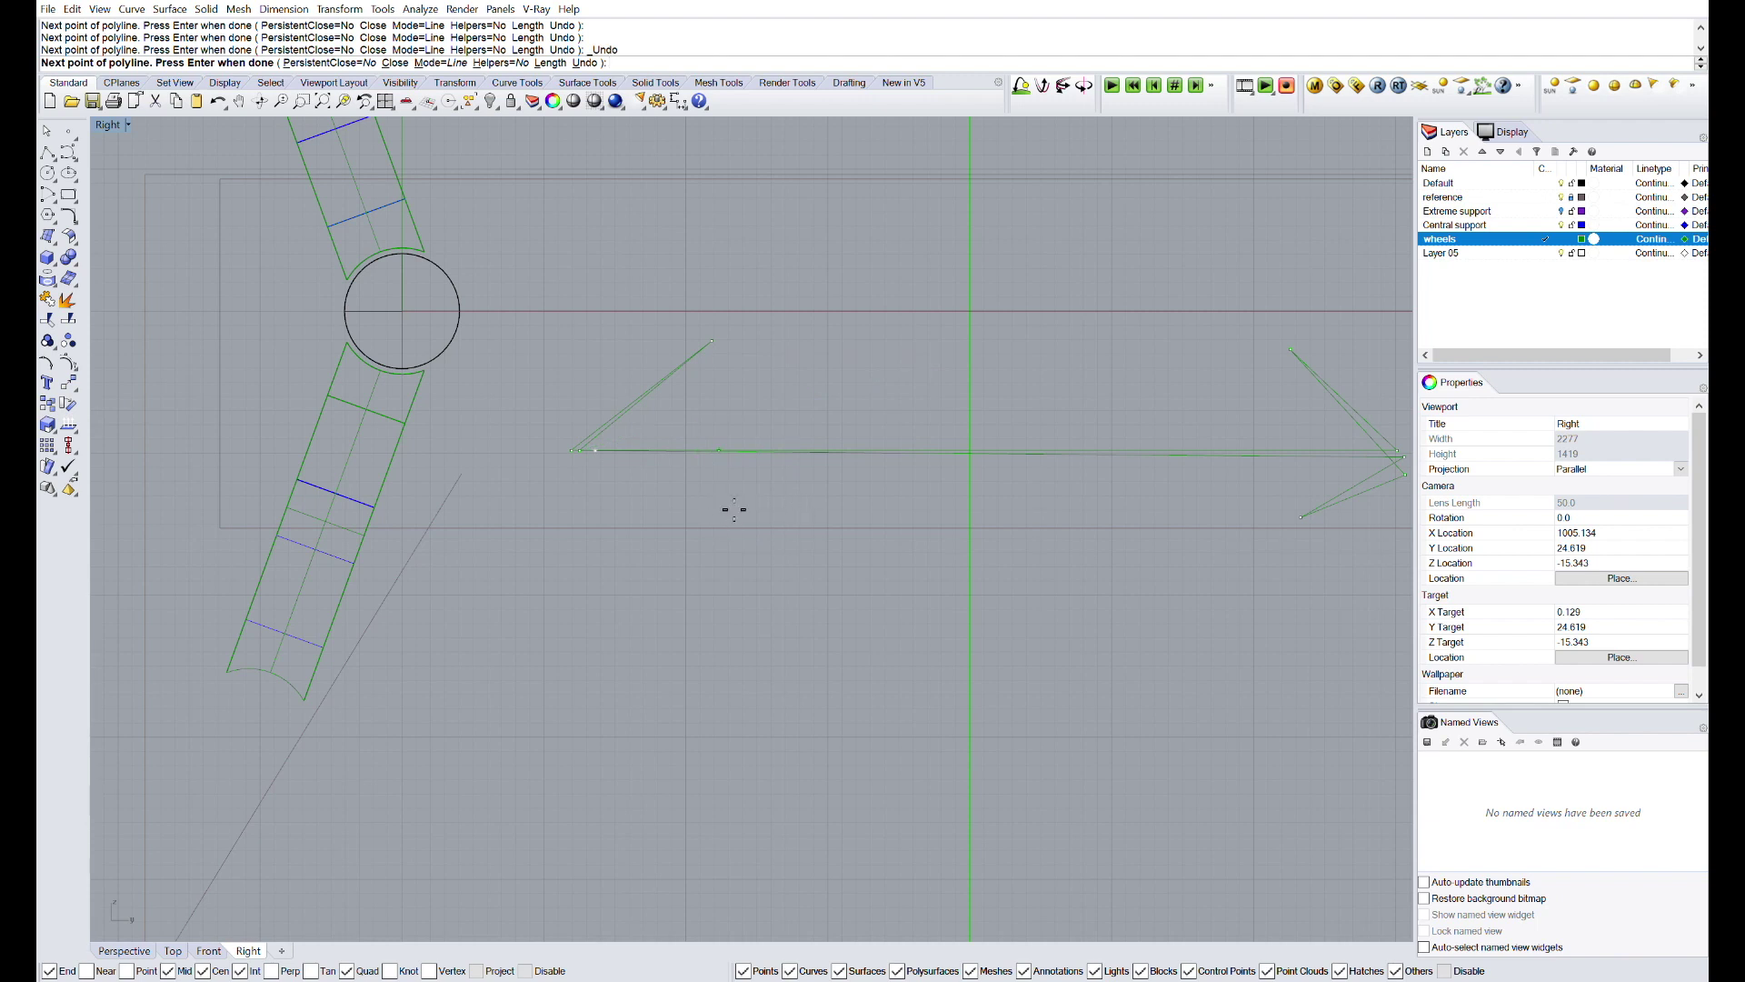
scroll(734, 509, "up", 5)
key("Return")
scroll(736, 340, "down", 5)
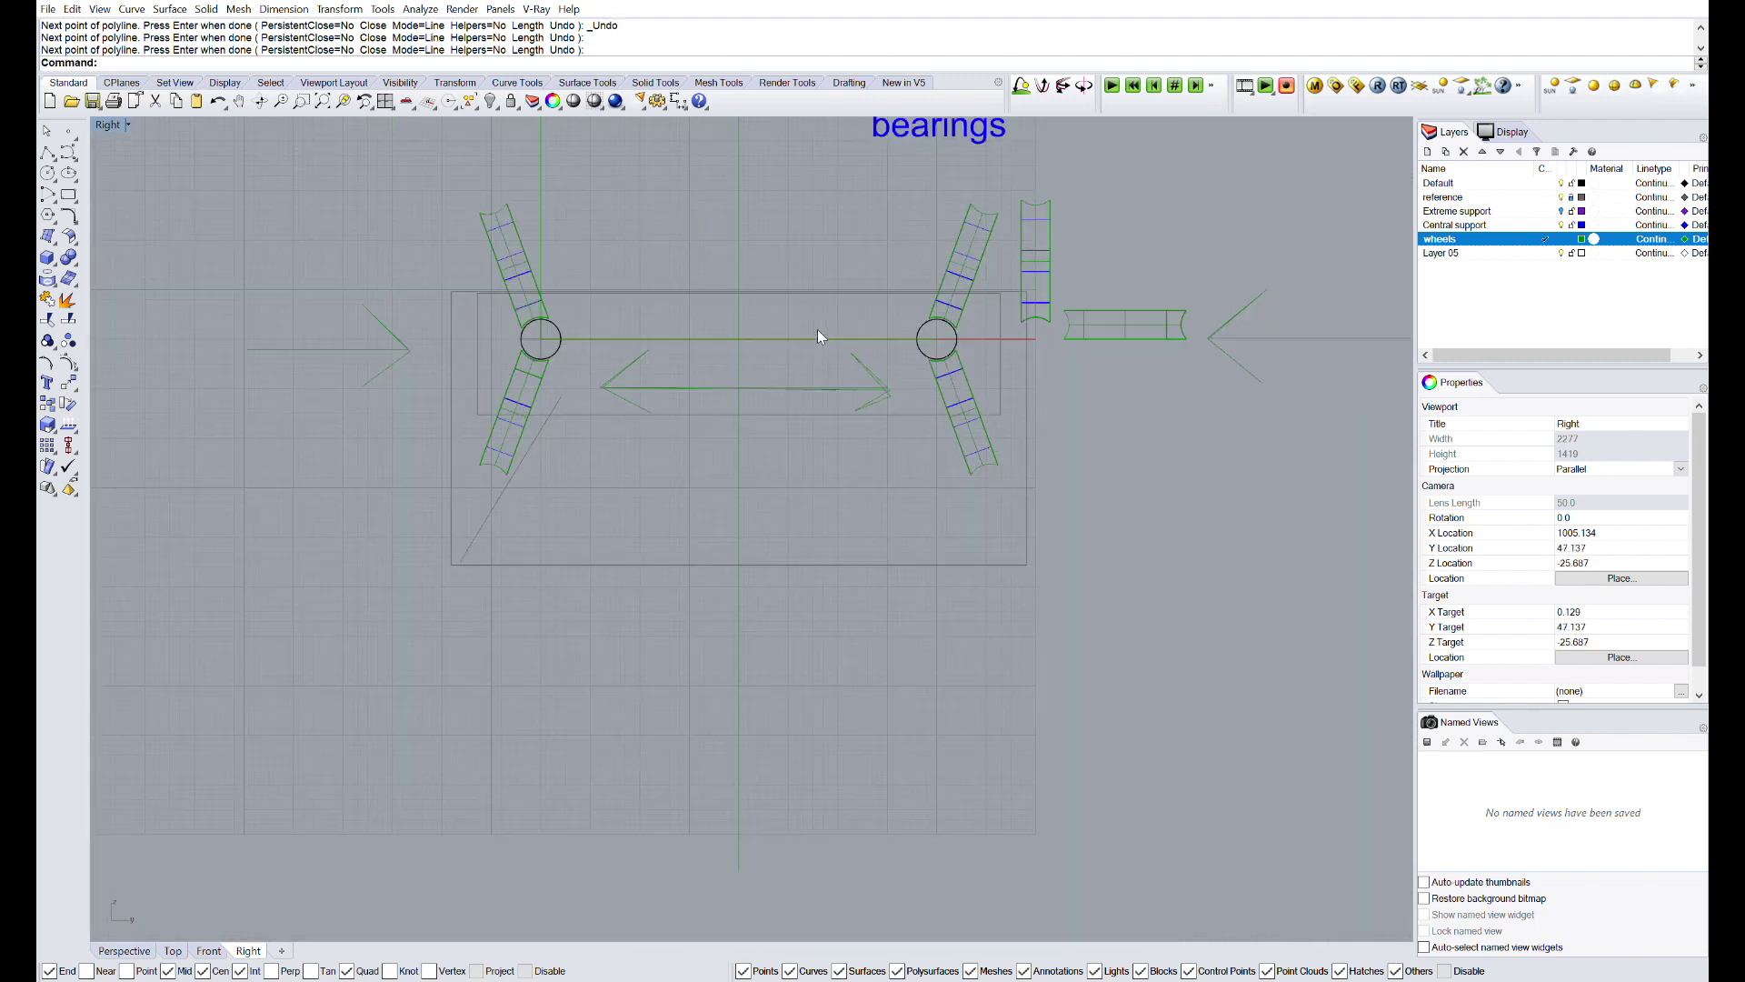
- Delete the two inward arrows and the double-headed arrow
left_click_drag(1233, 405, 1201, 320)
left_click(787, 389, "shift")
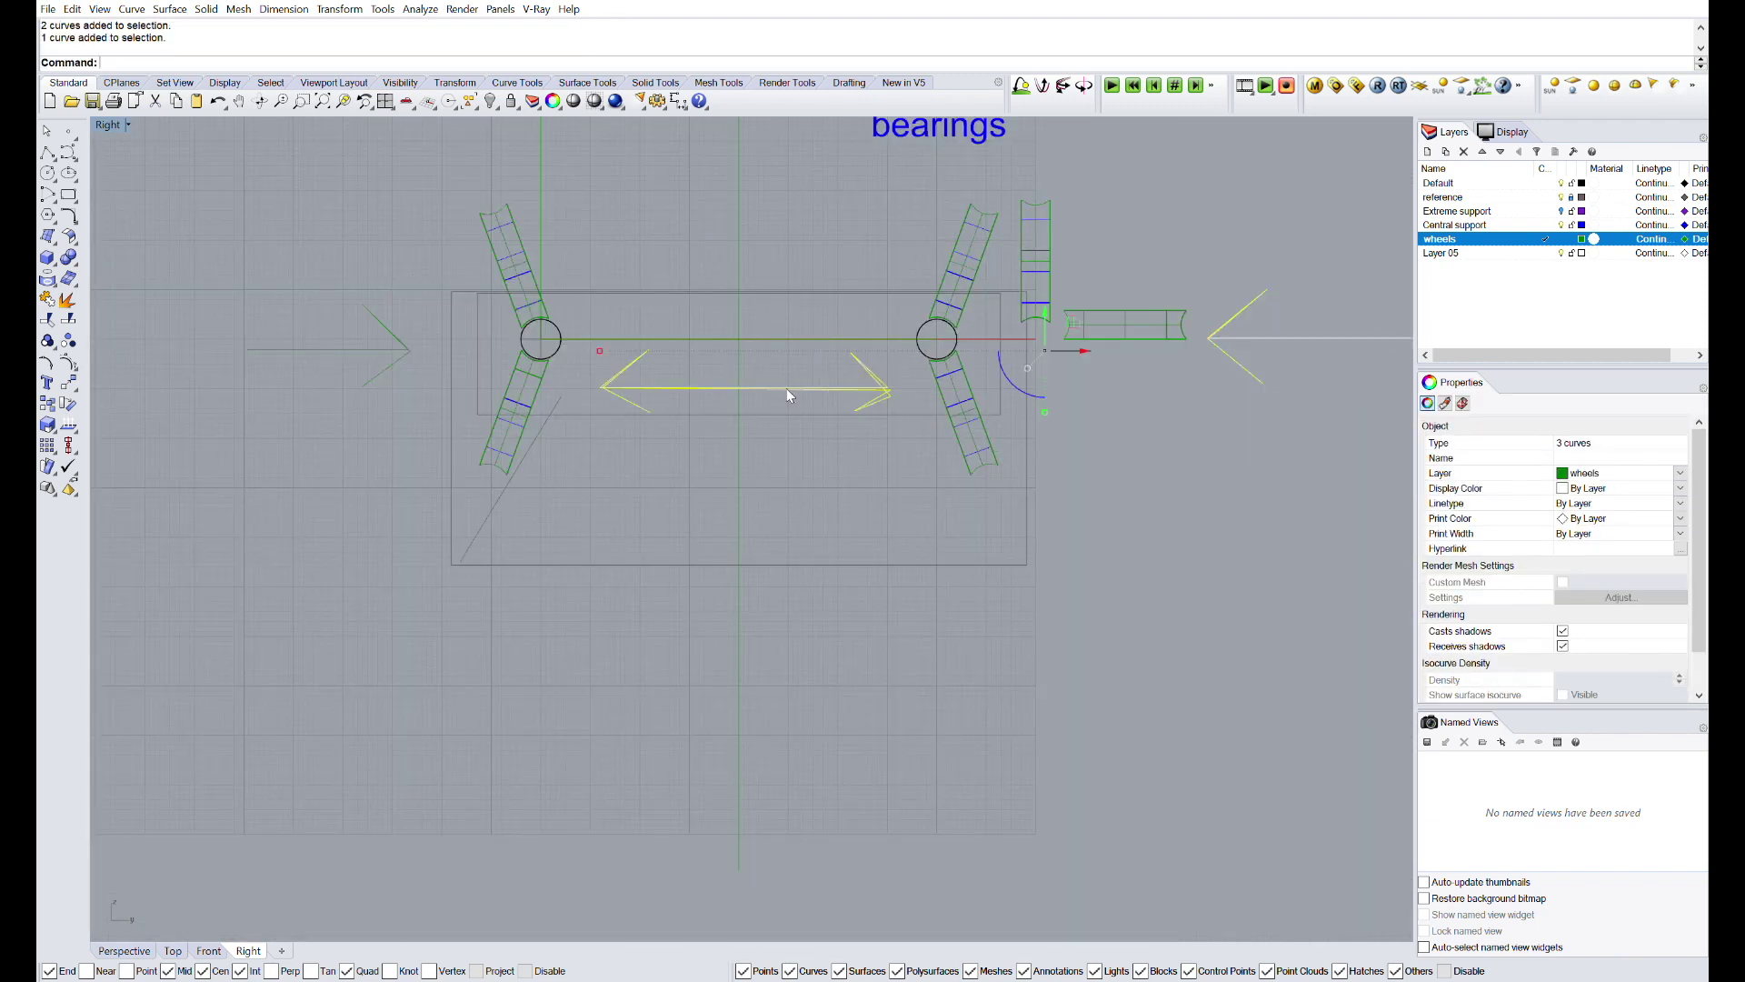
left_click(398, 362, "shift")
scroll(558, 334, "down", 4)
right_click_drag(558, 334, 533, 448)
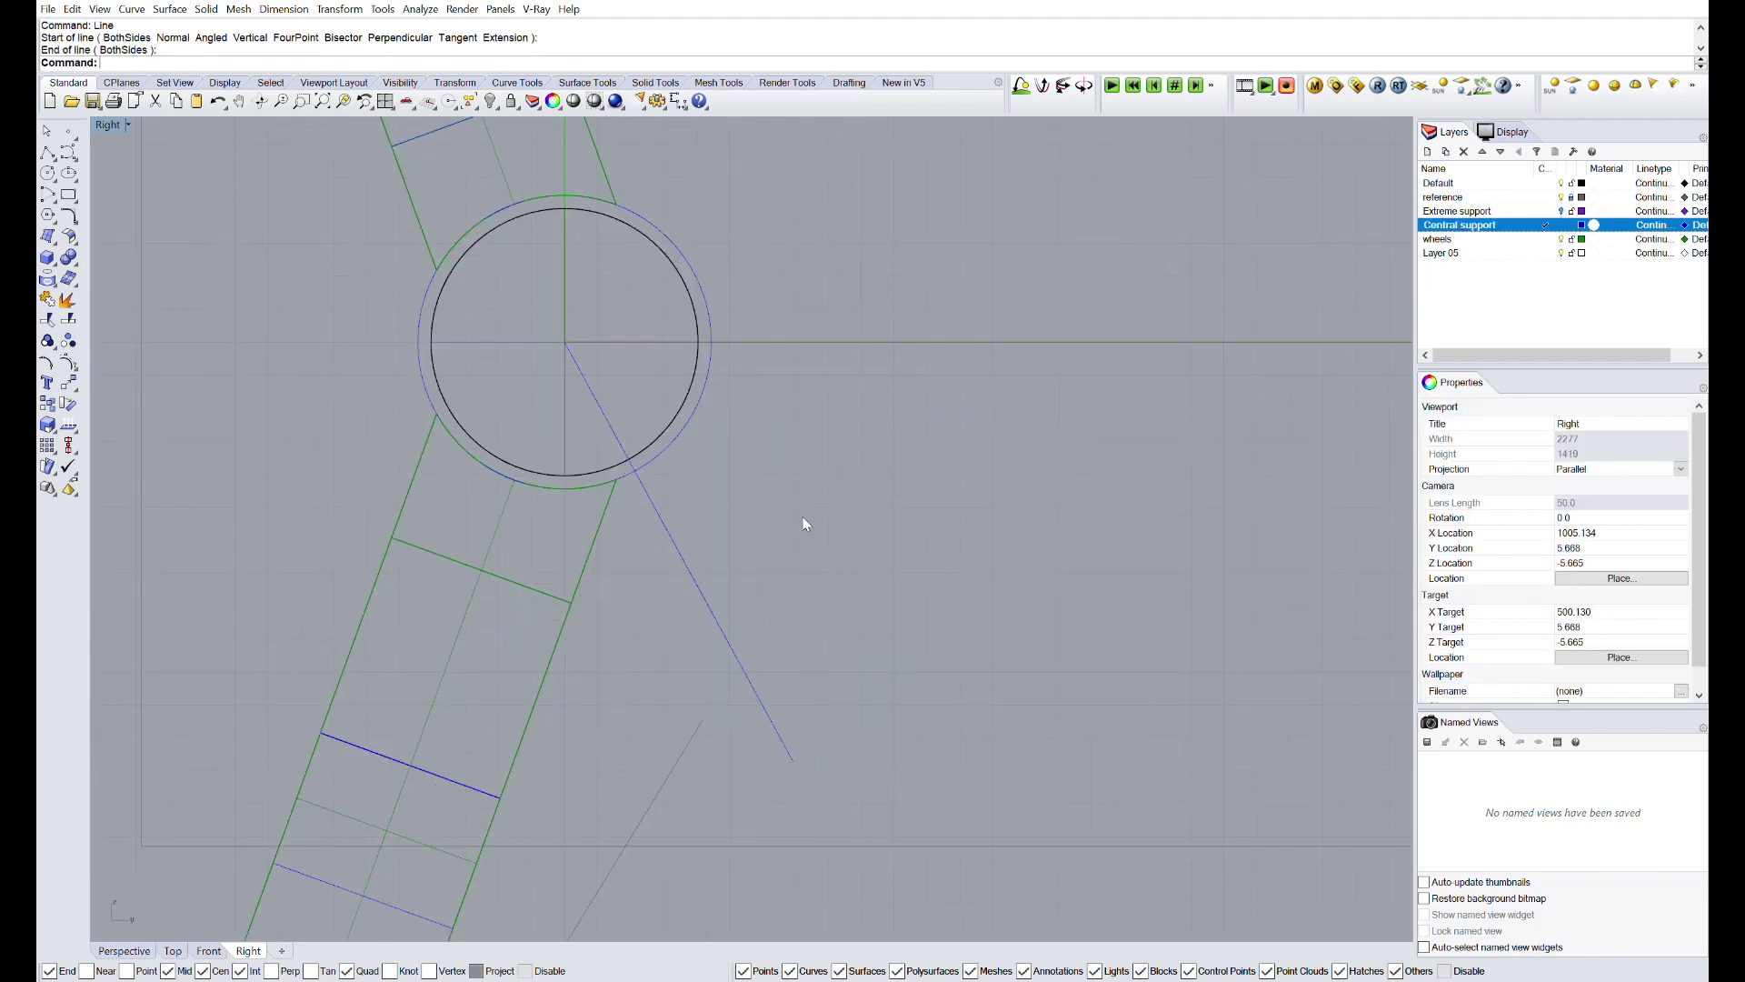
- Draw the central support profile between the rods, with clearance arcs around them, angled corners and triangular cut-outs
scroll(807, 521, "down", 3)
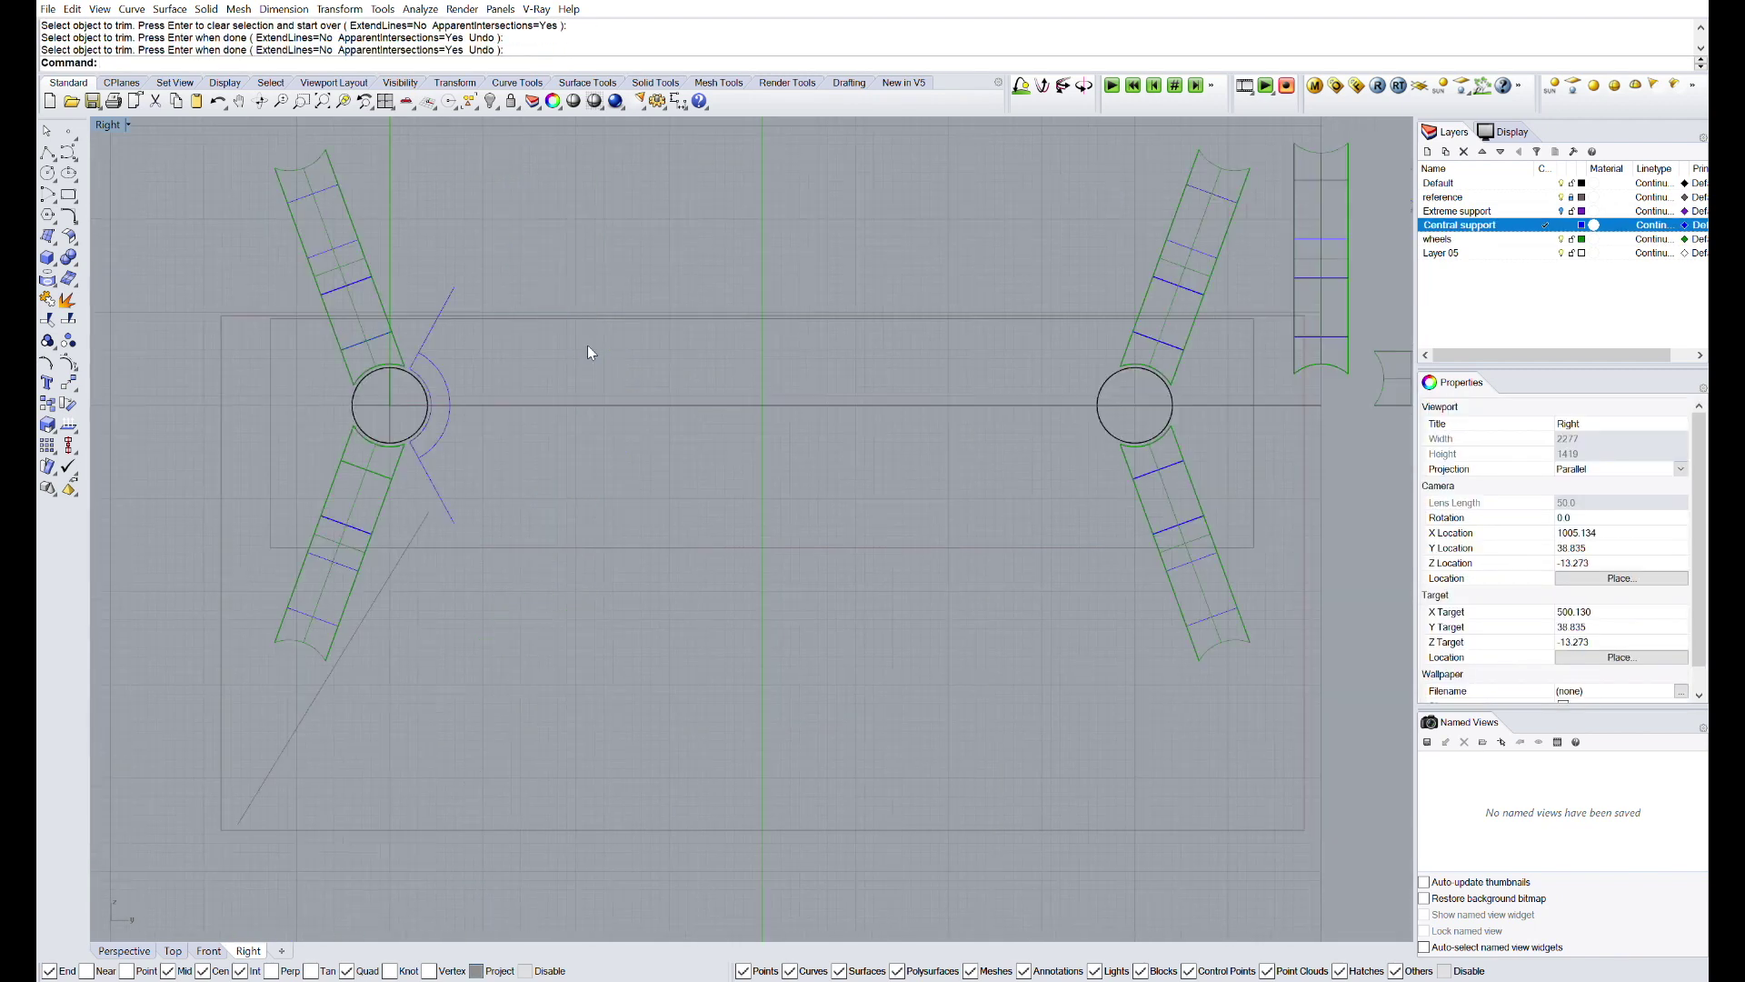
scroll(488, 360, "up", 5)
scroll(488, 360, "up", 3)
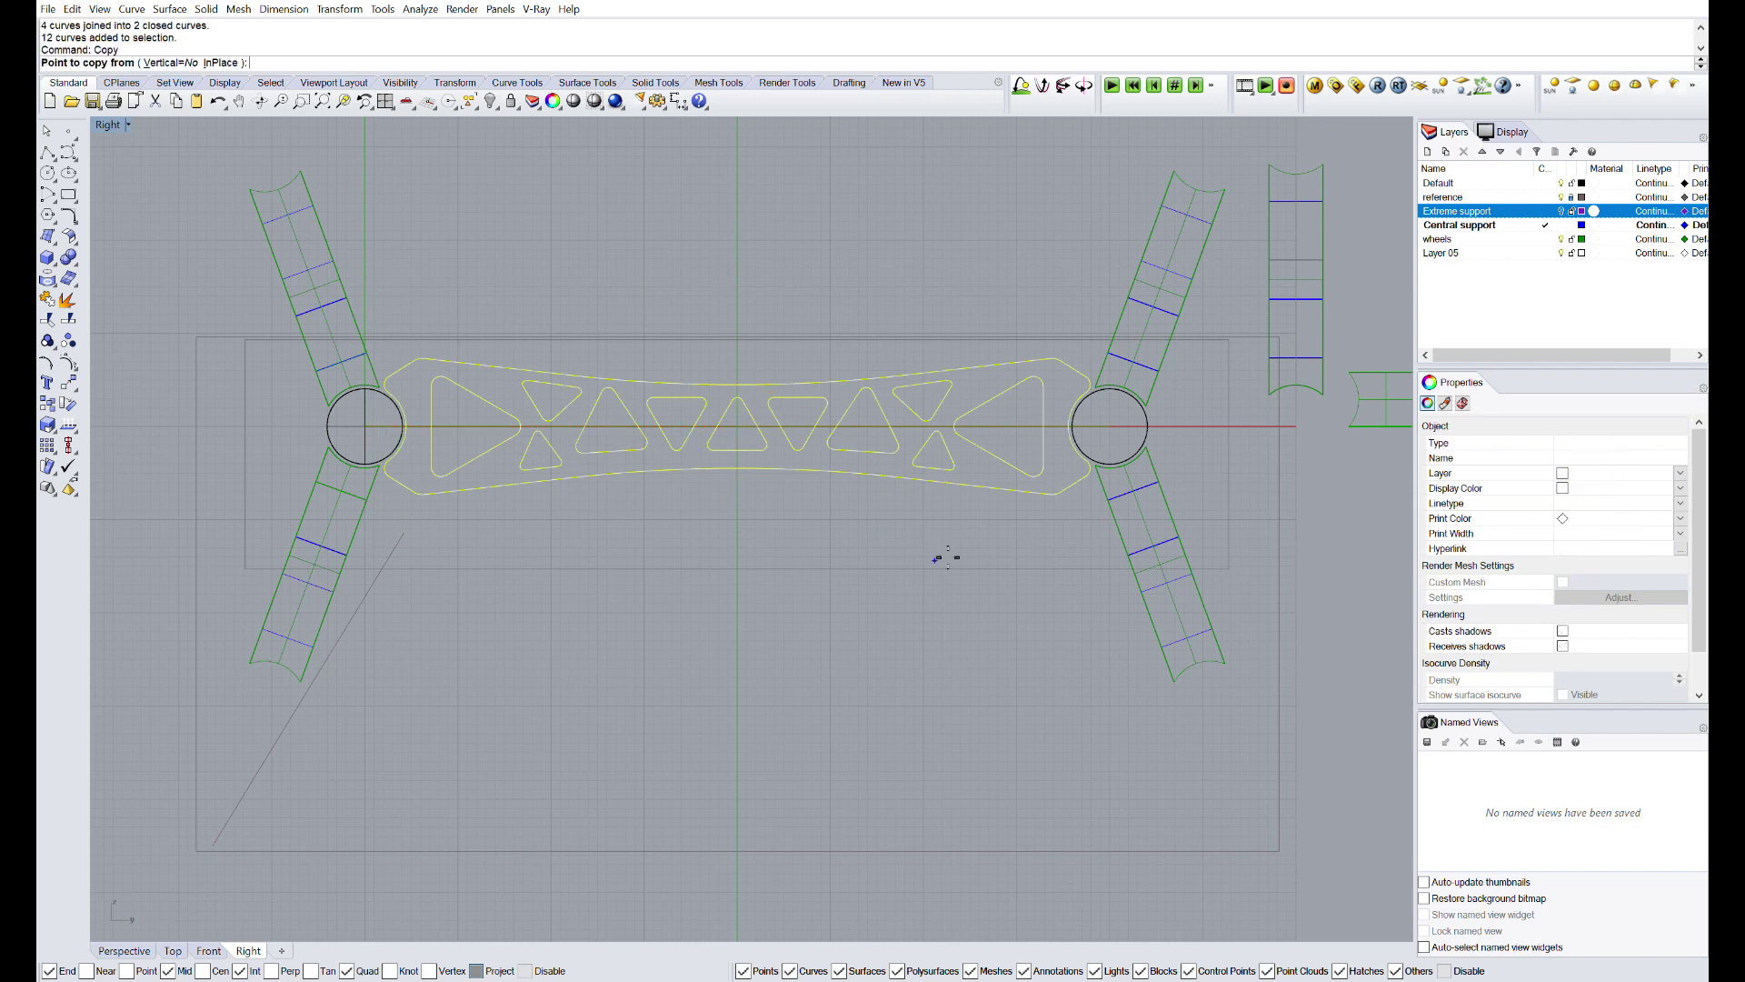
- Copy the joined central support curves 150 sideways, away from the wheel assembly
left_click(945, 558)
scroll(963, 509, "down", 5)
key("Return")
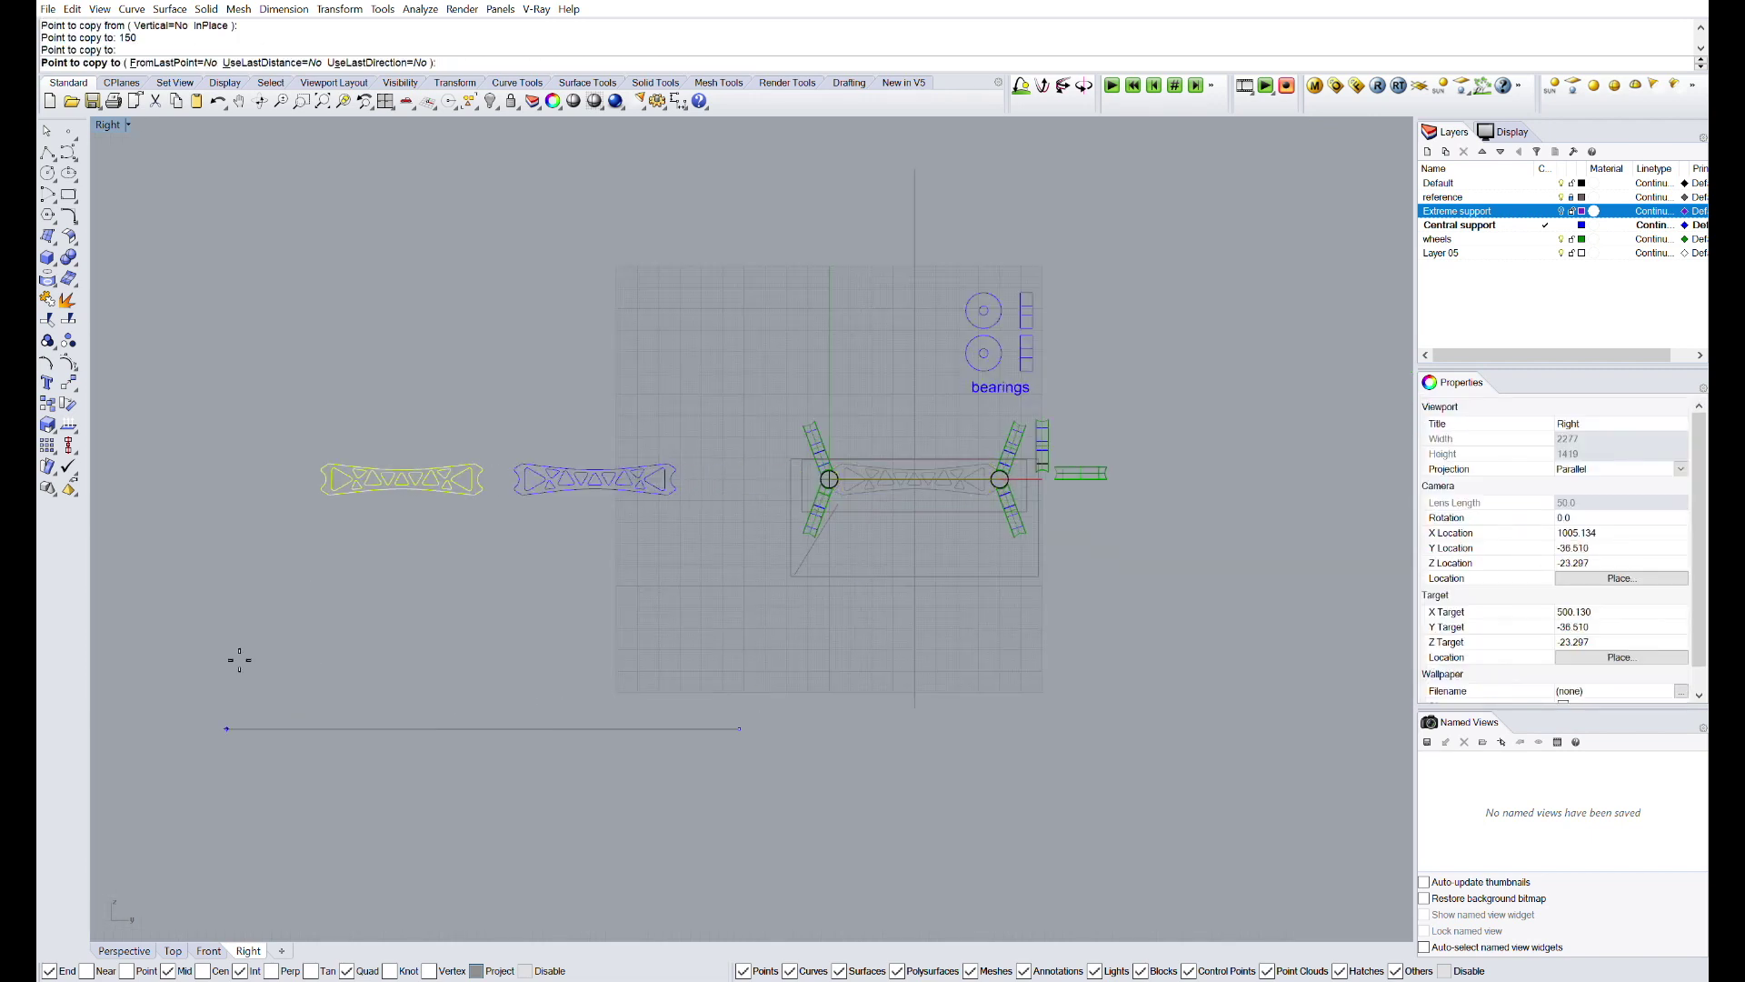
key("Return")
- Copy the displaced central support profile another 150 further out
left_click(124, 951)
right_click_drag(466, 611, 315, 619)
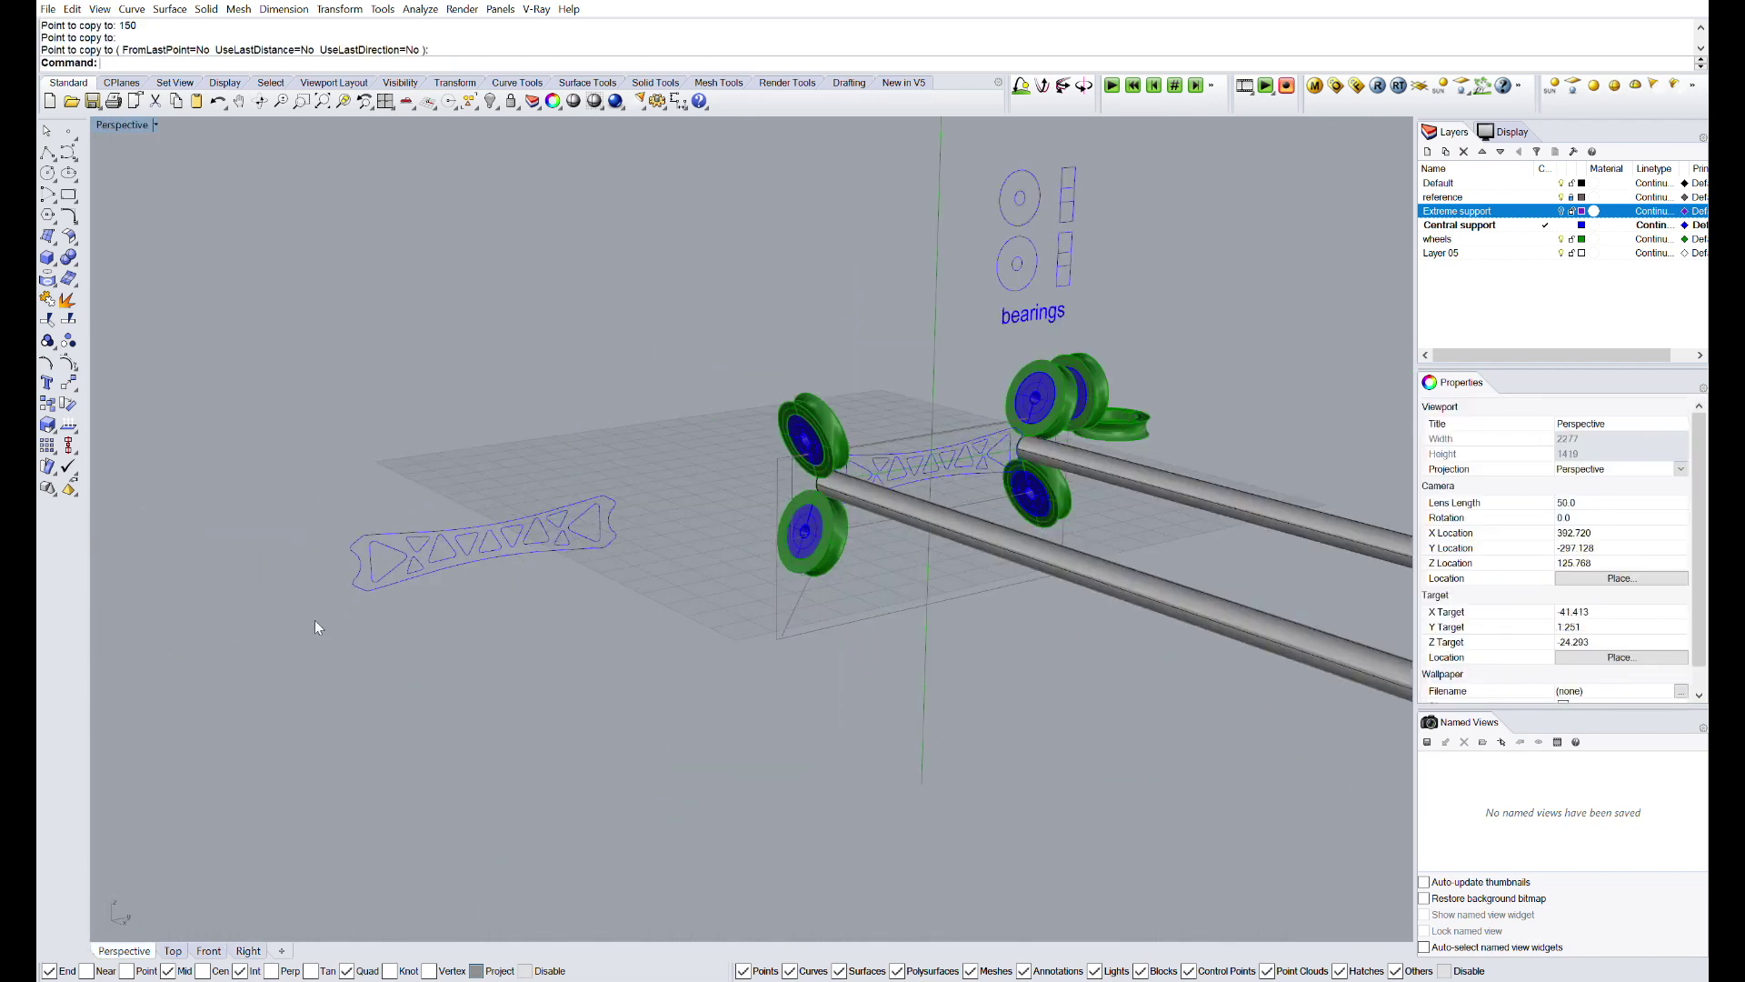
left_click_drag(315, 620, 637, 482)
type("copy")
key("Return")
left_click(650, 611)
scroll(495, 732, "down", 5)
left_click(496, 725)
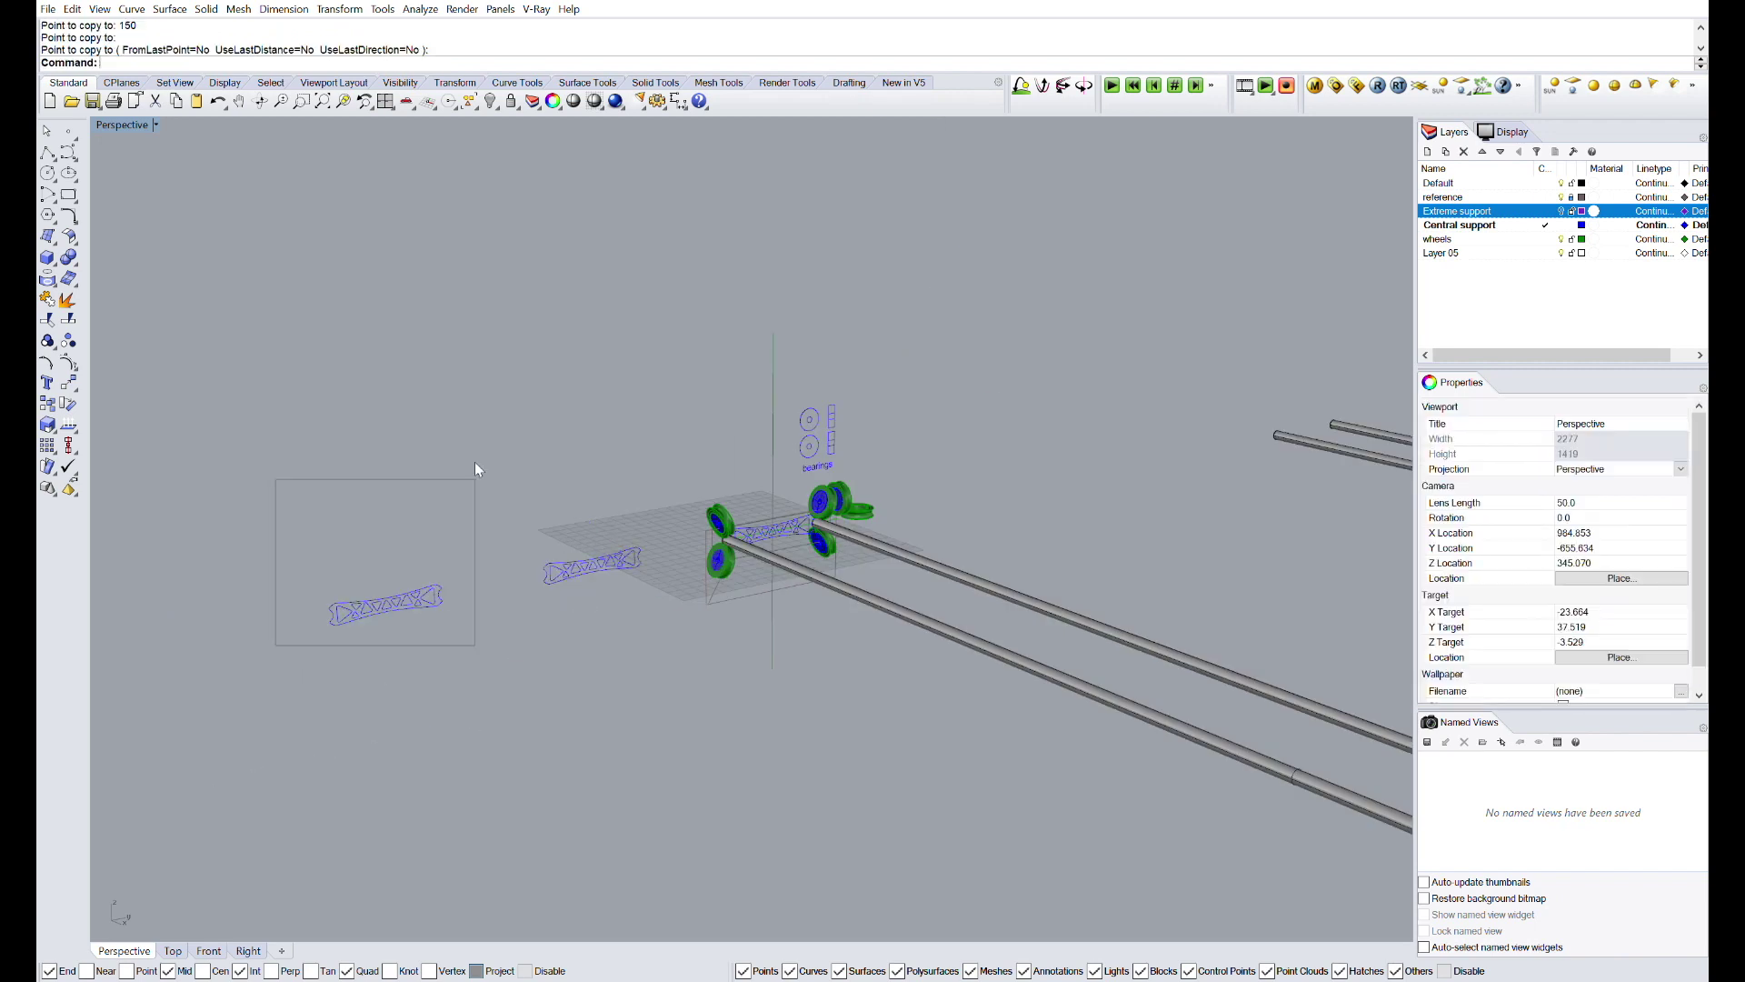
- Extrude the outermost copy of the central support profile into a closed solid
left_click_drag(475, 462, 476, 459)
scroll(364, 627, "up", 8)
type("ExtrudeCrv")
key("Return")
scroll(473, 582, "down", 6)
right_click_drag(527, 668, 744, 670)
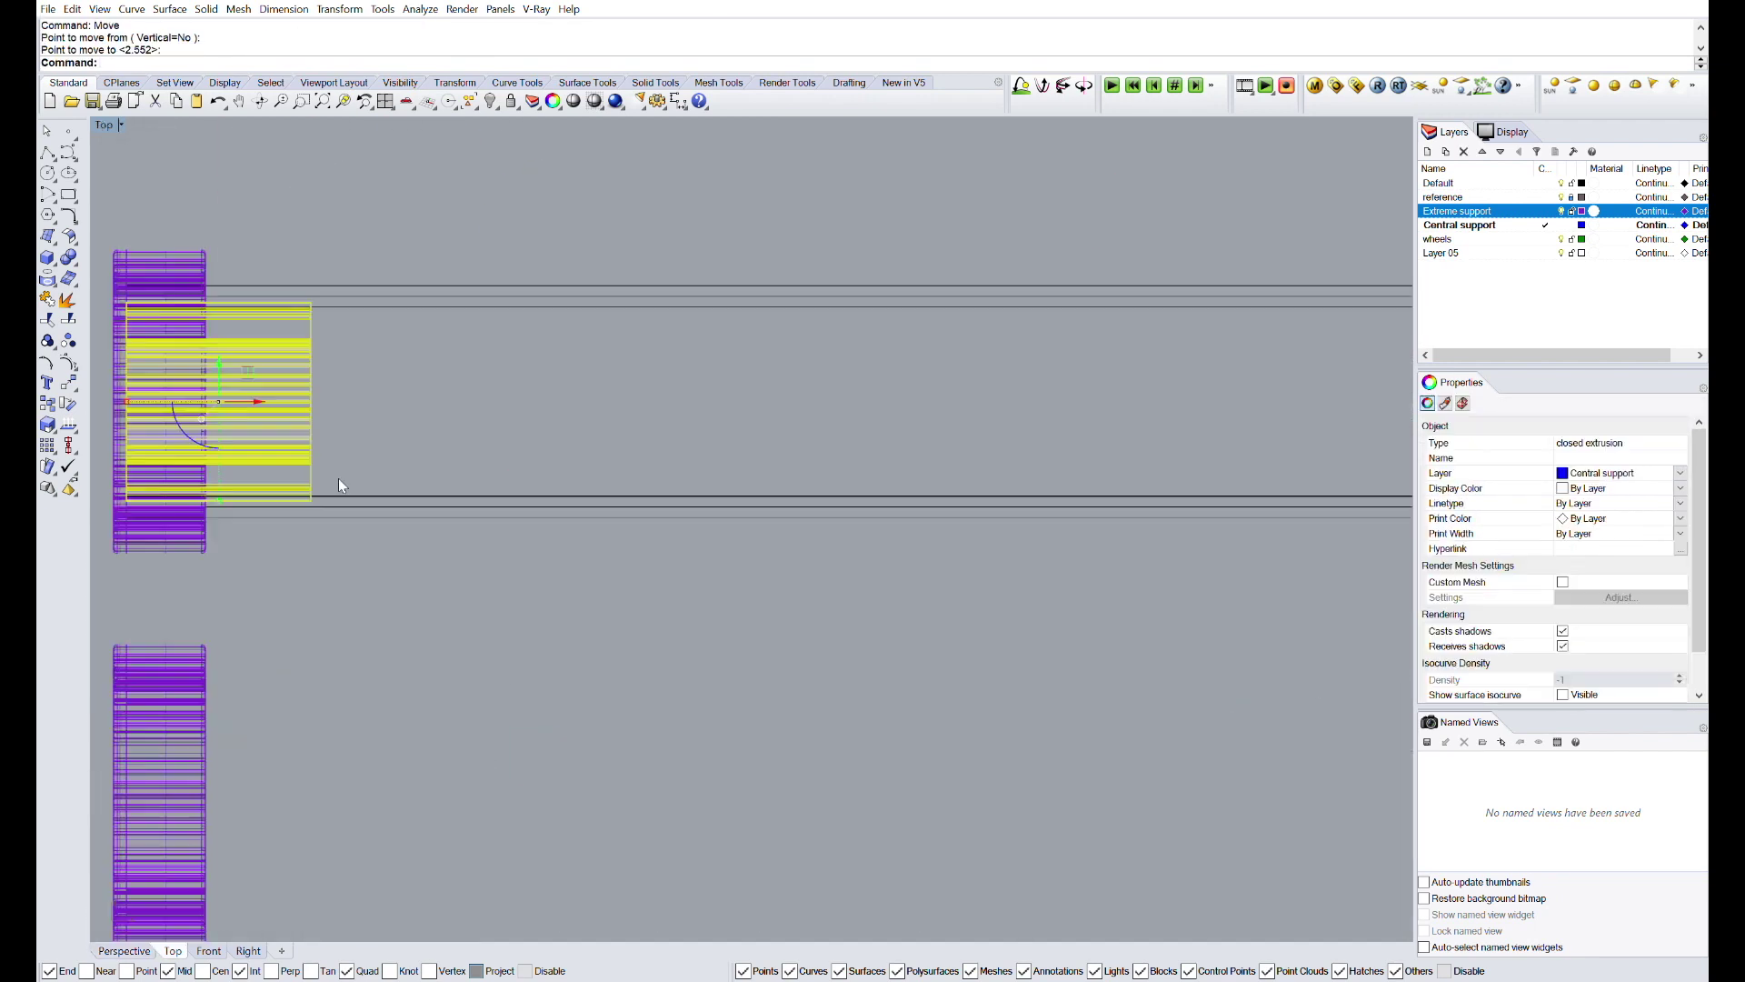
- Draw a reference line across the end support, align the central support extrusion with it, and move the extrusion to the middle of the rods
type("Line")
key("Return")
scroll(427, 305, "up", 10)
type("Move")
key("Return")
scroll(569, 700, "up", 10)
left_click(567, 700)
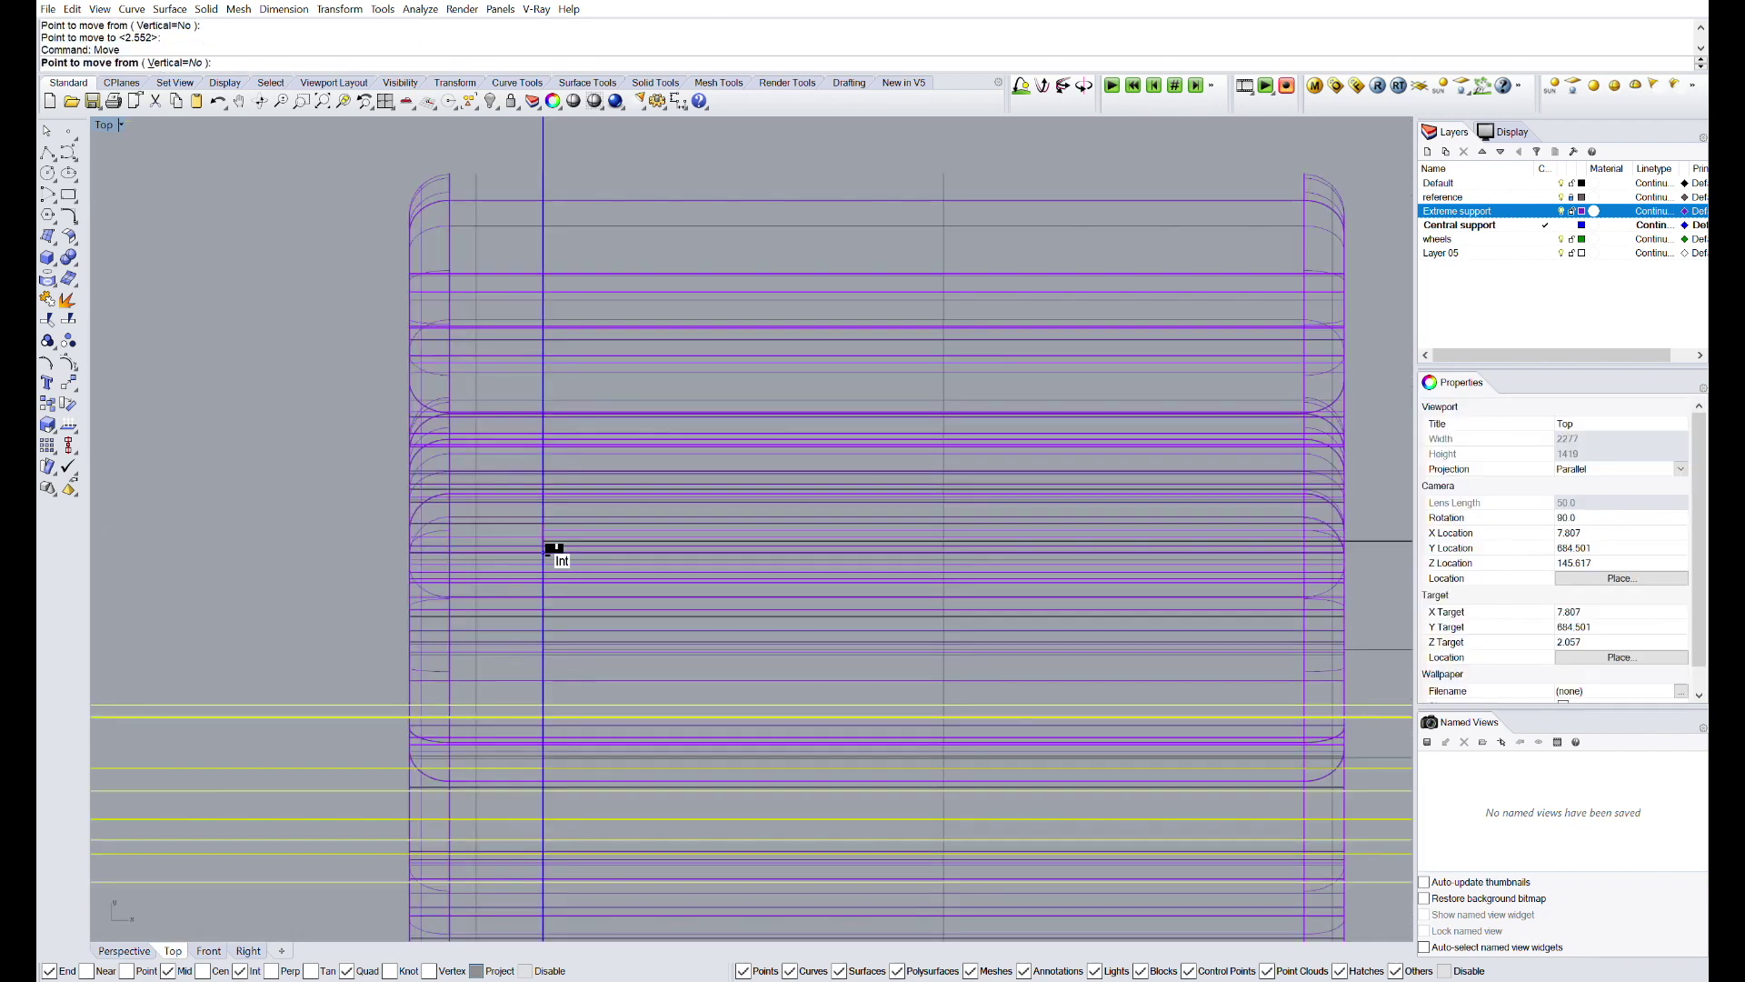
scroll(657, 668, "down", 6)
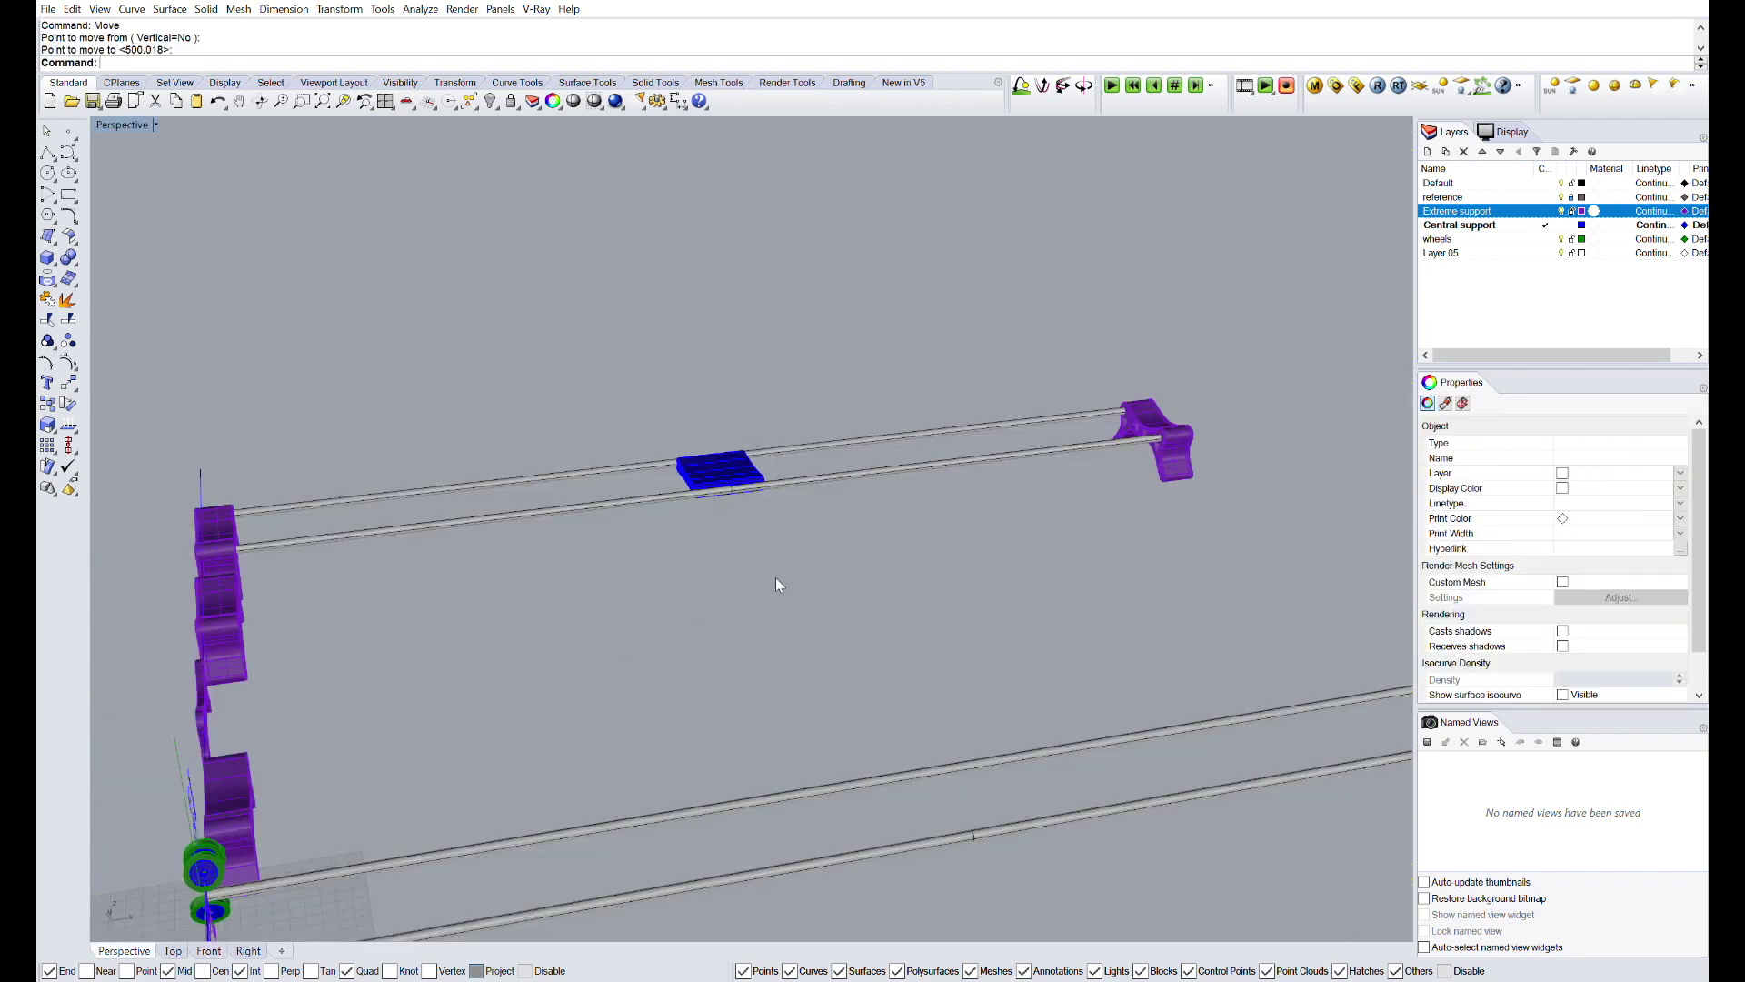
right_click_drag(776, 579, 726, 581)
scroll(886, 527, "down", 3)
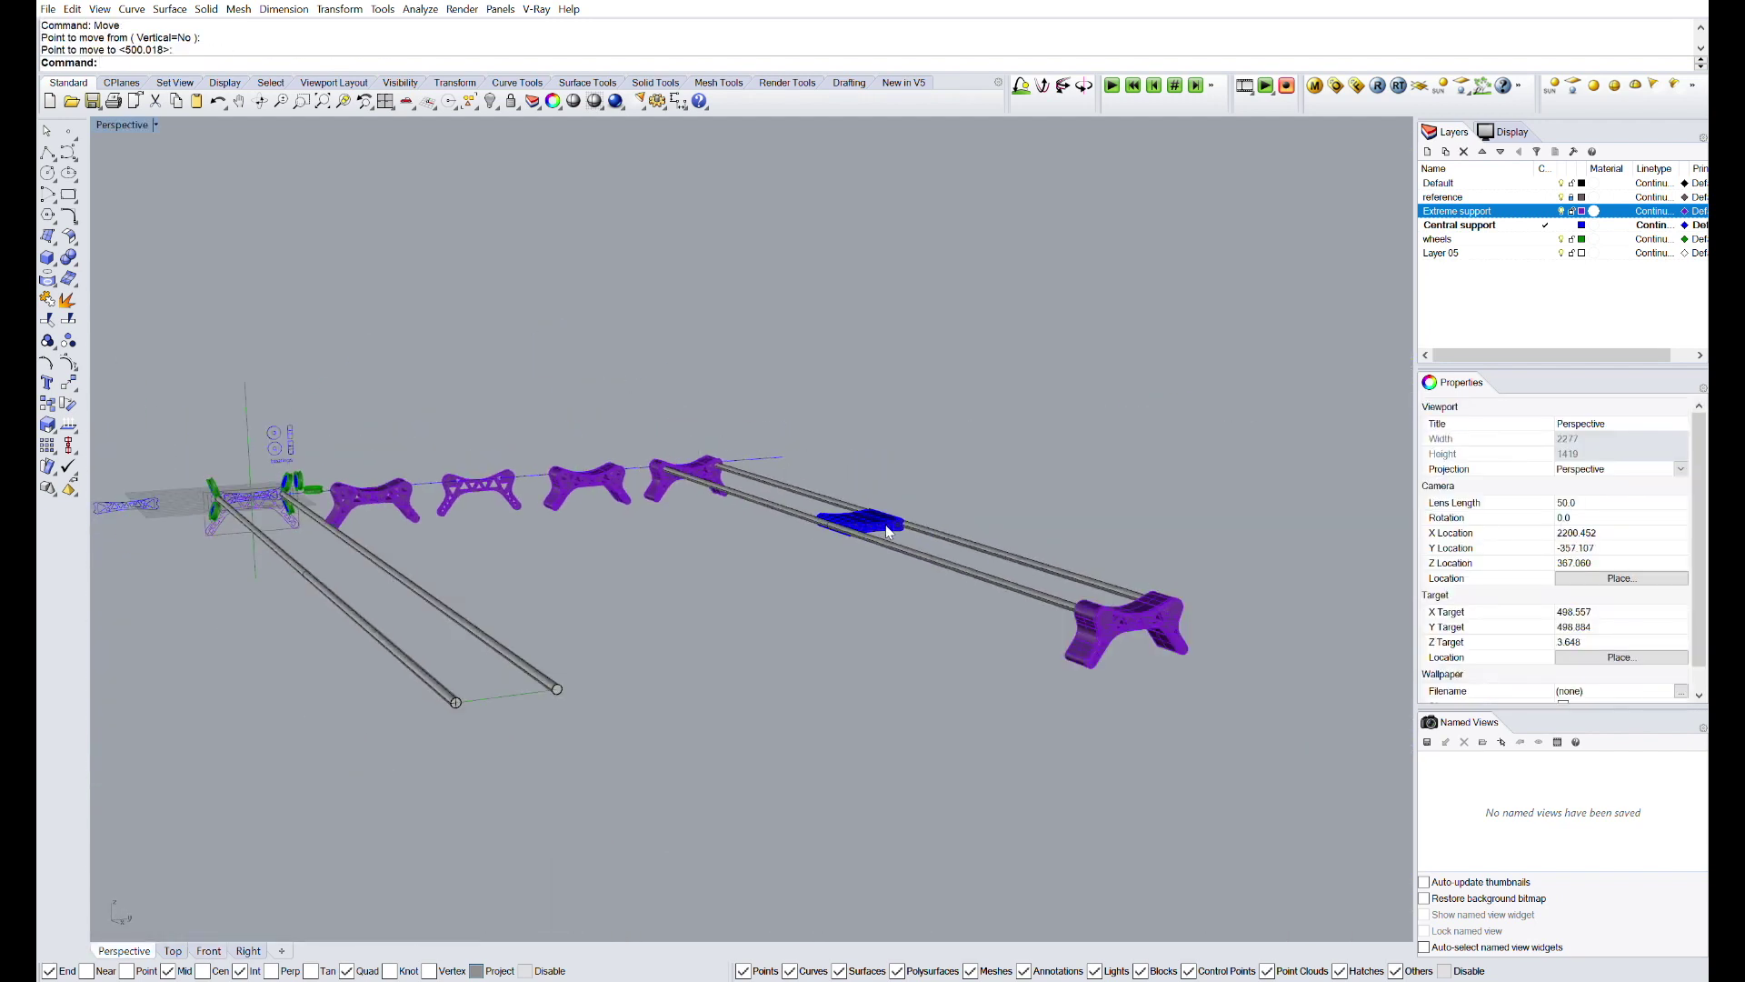
right_click_drag(885, 527, 845, 546)
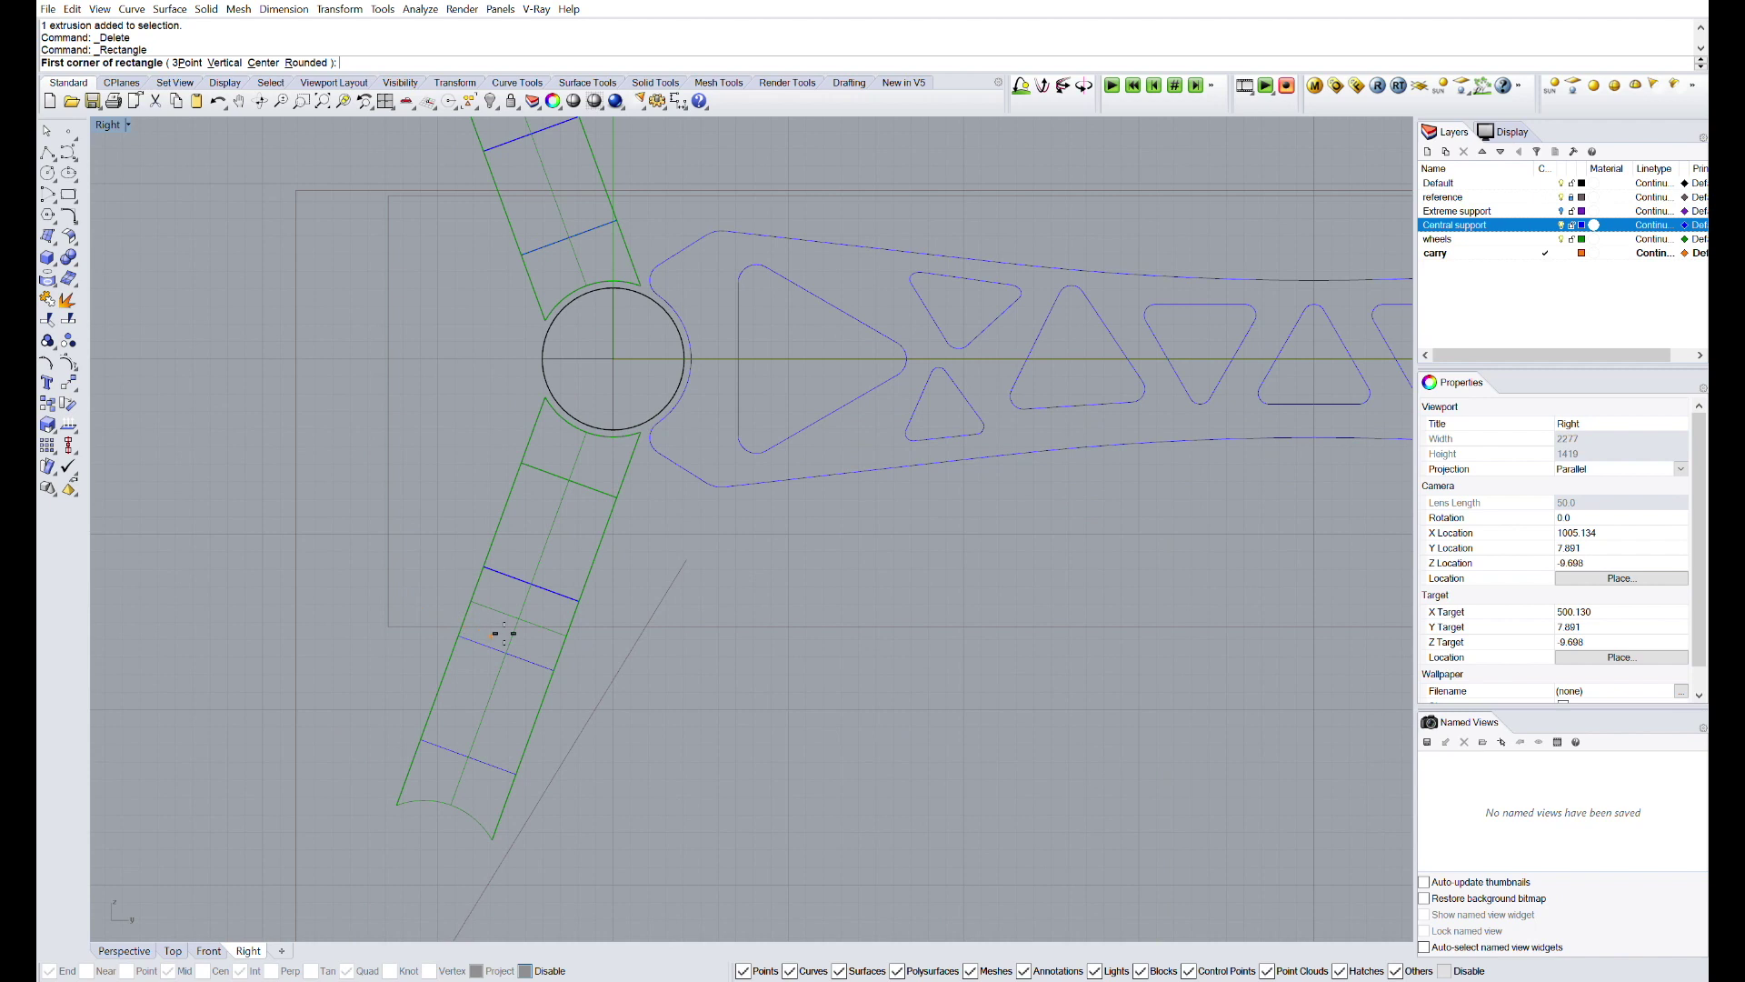
- Draw rectangles on the carry layer beside the first rod and over its lower and upper wheels
scroll(503, 634, "down", 2)
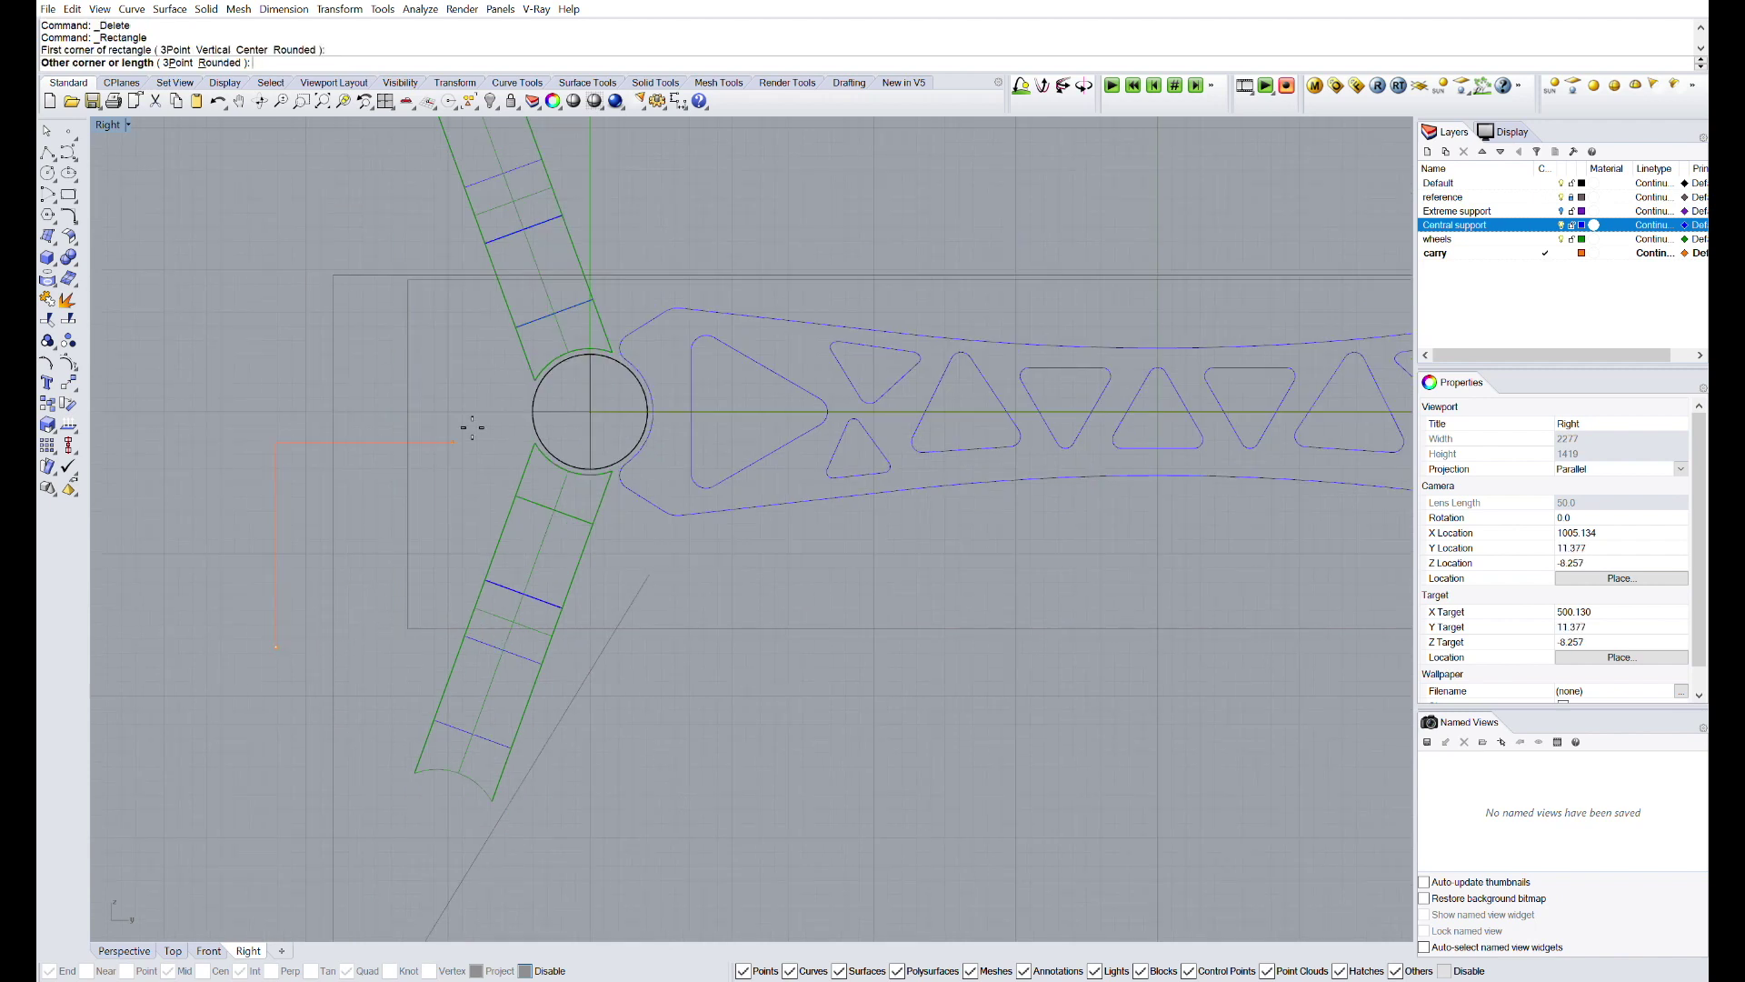
scroll(527, 439, "down", 2)
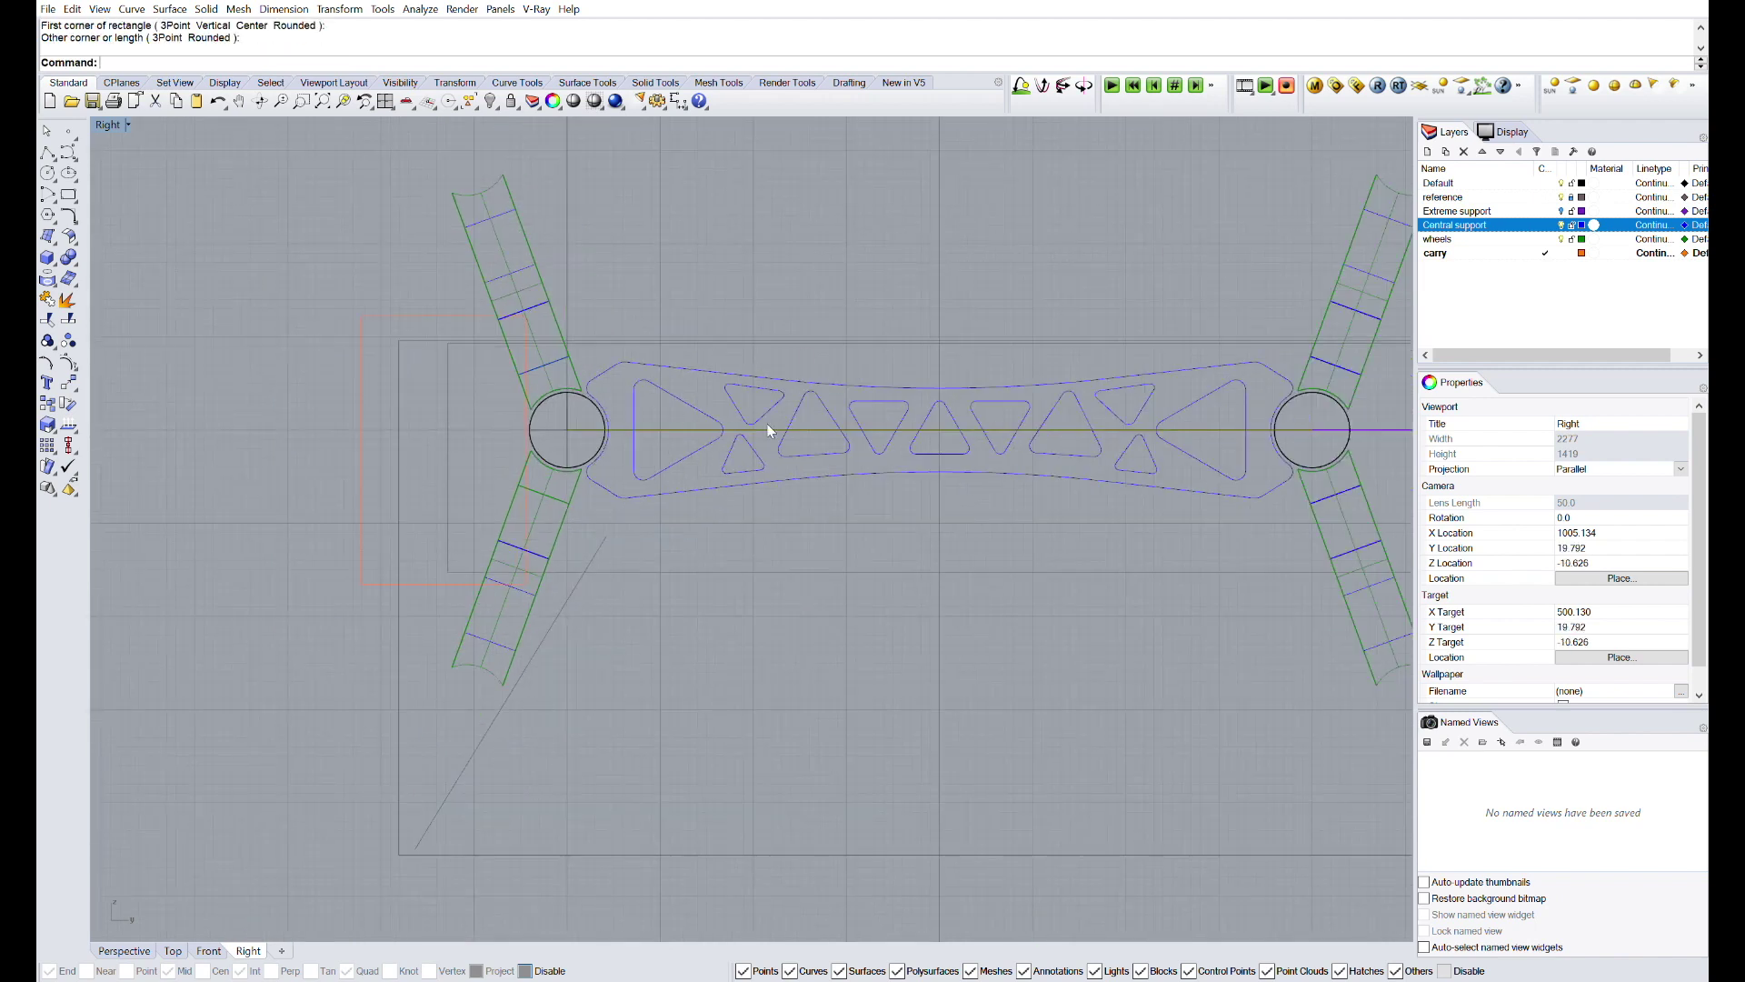
scroll(531, 608, "up", 3)
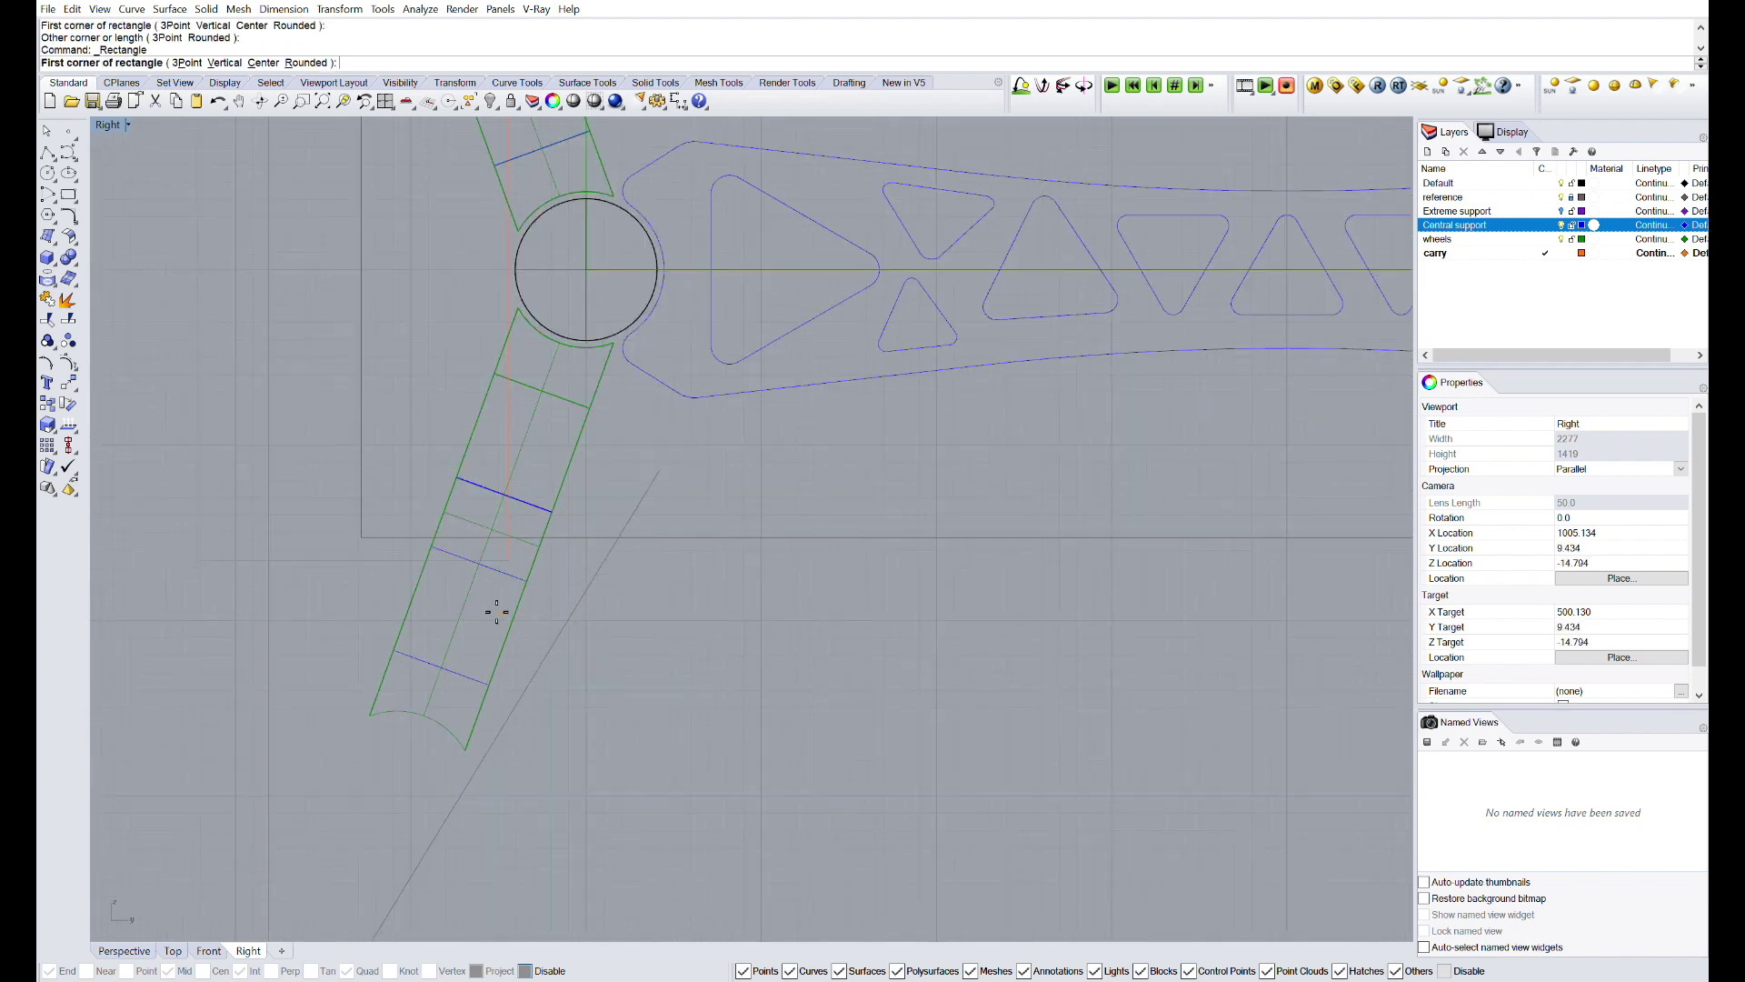
scroll(647, 538, "down", 2)
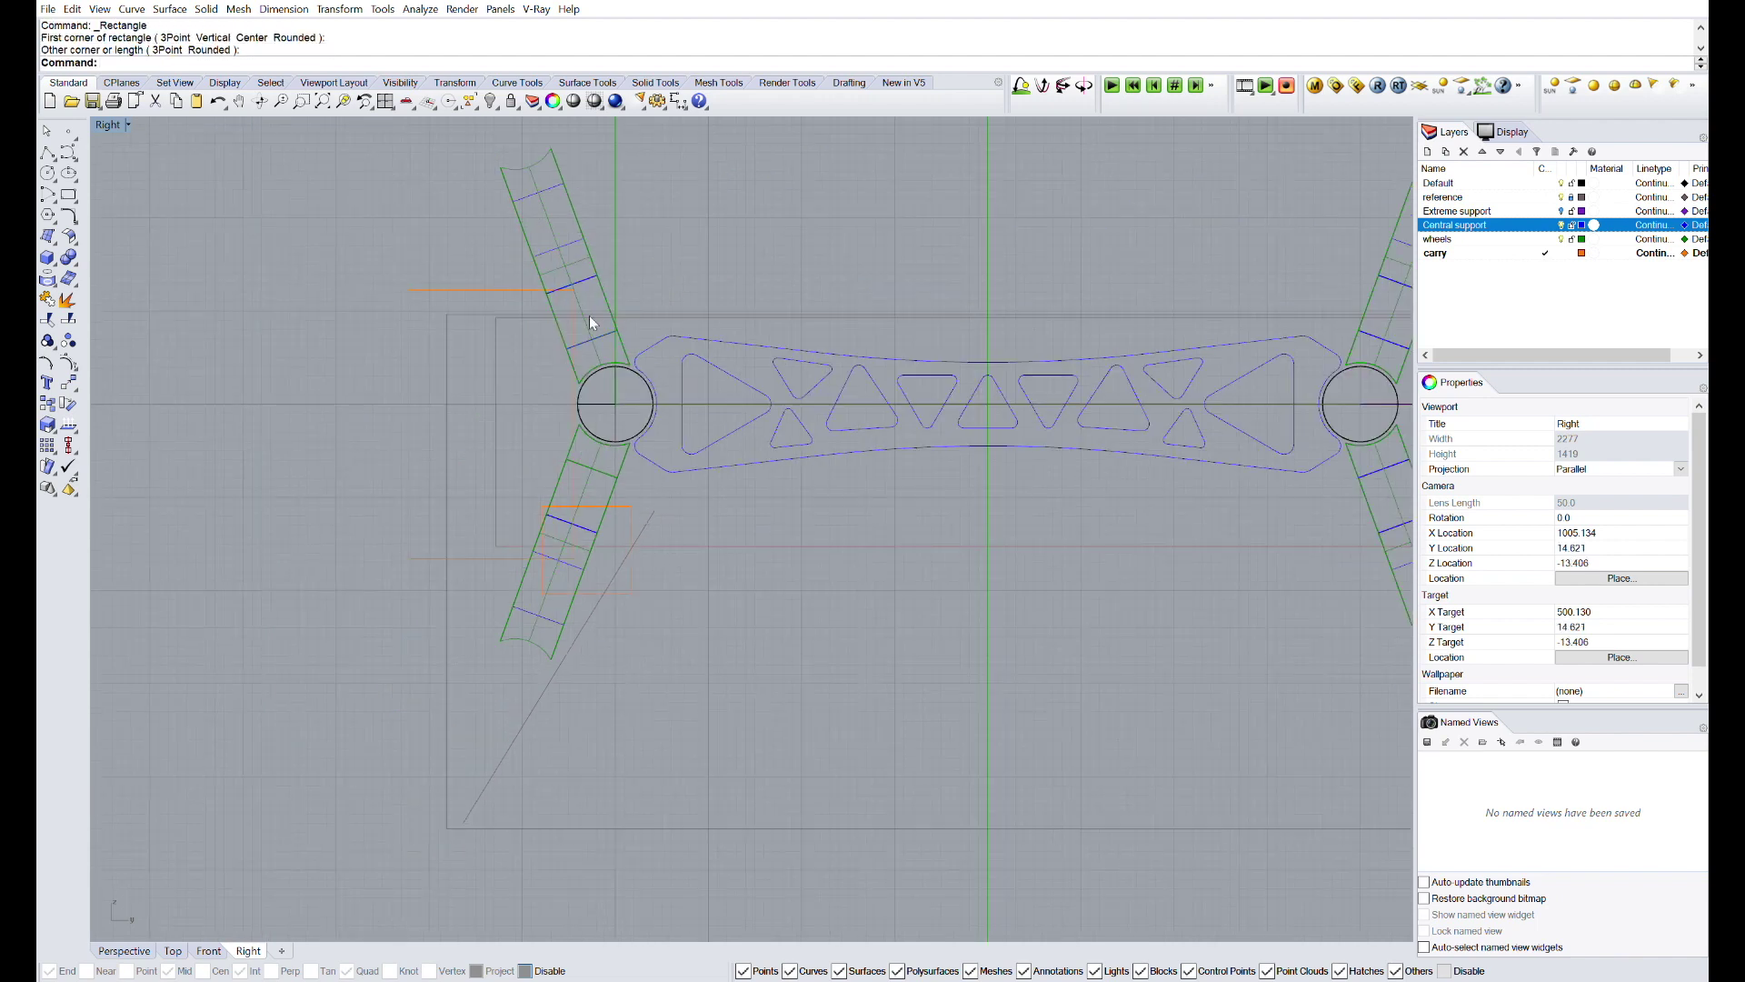
scroll(589, 314, "up", 3)
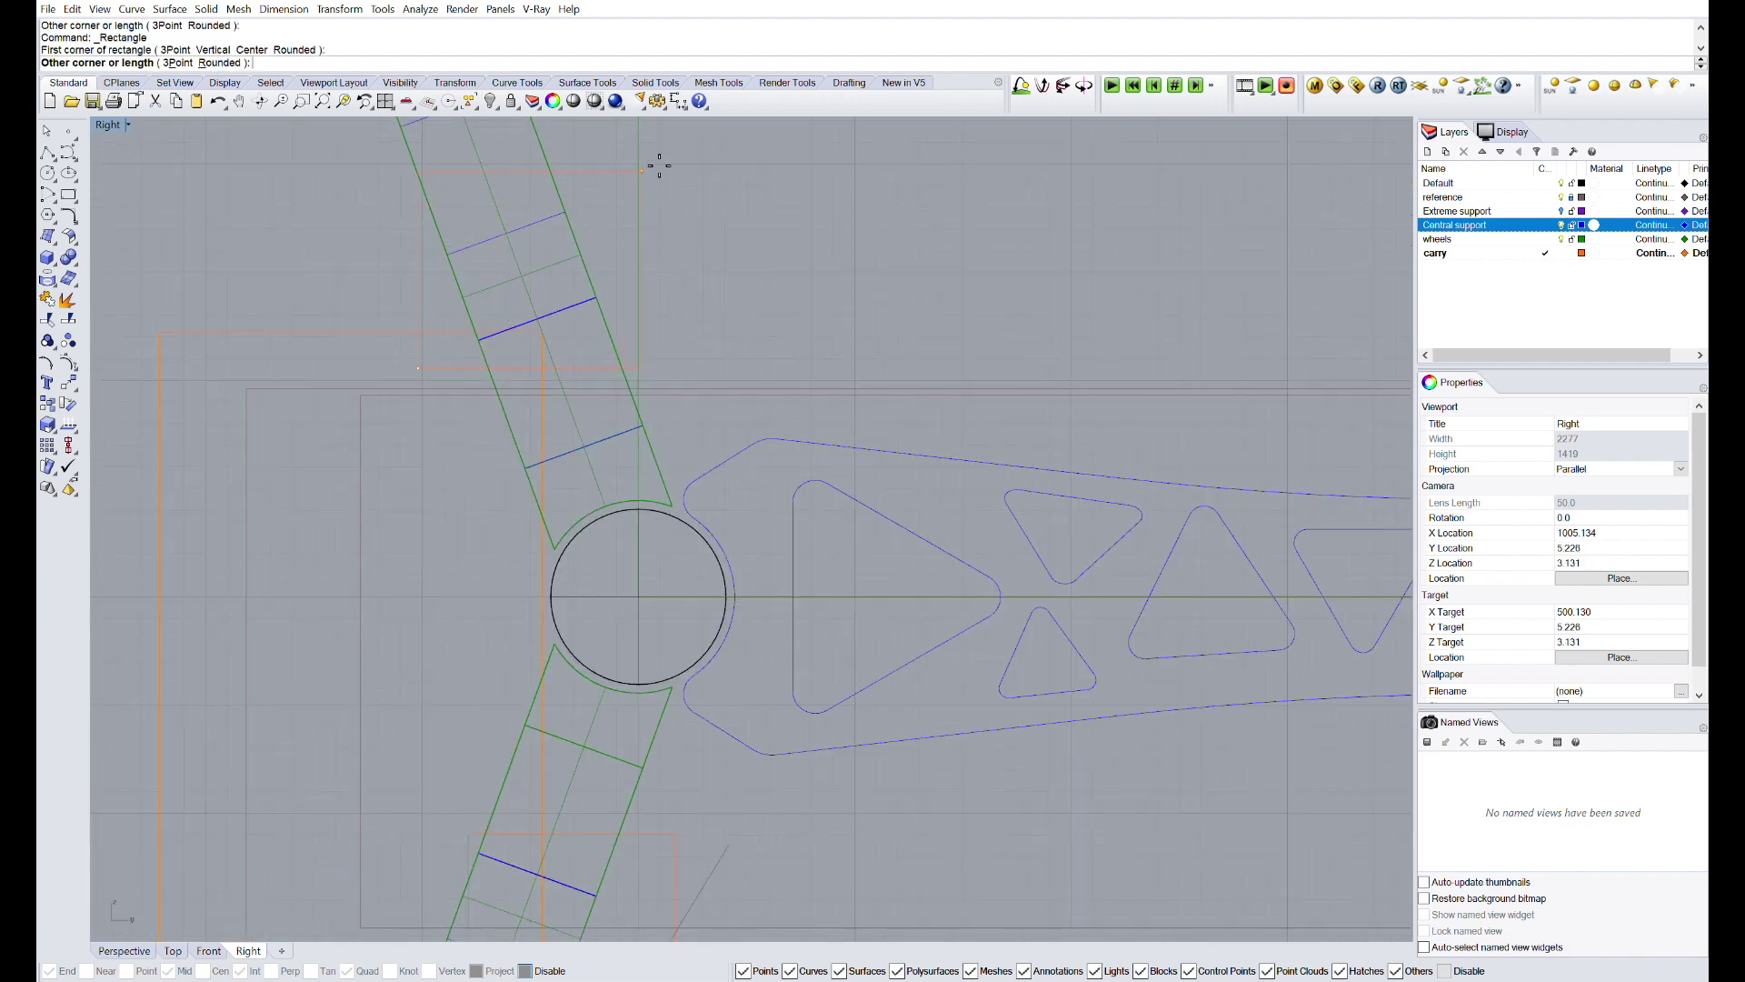
scroll(592, 363, "down", 5)
right_click_drag(629, 302, 454, 503)
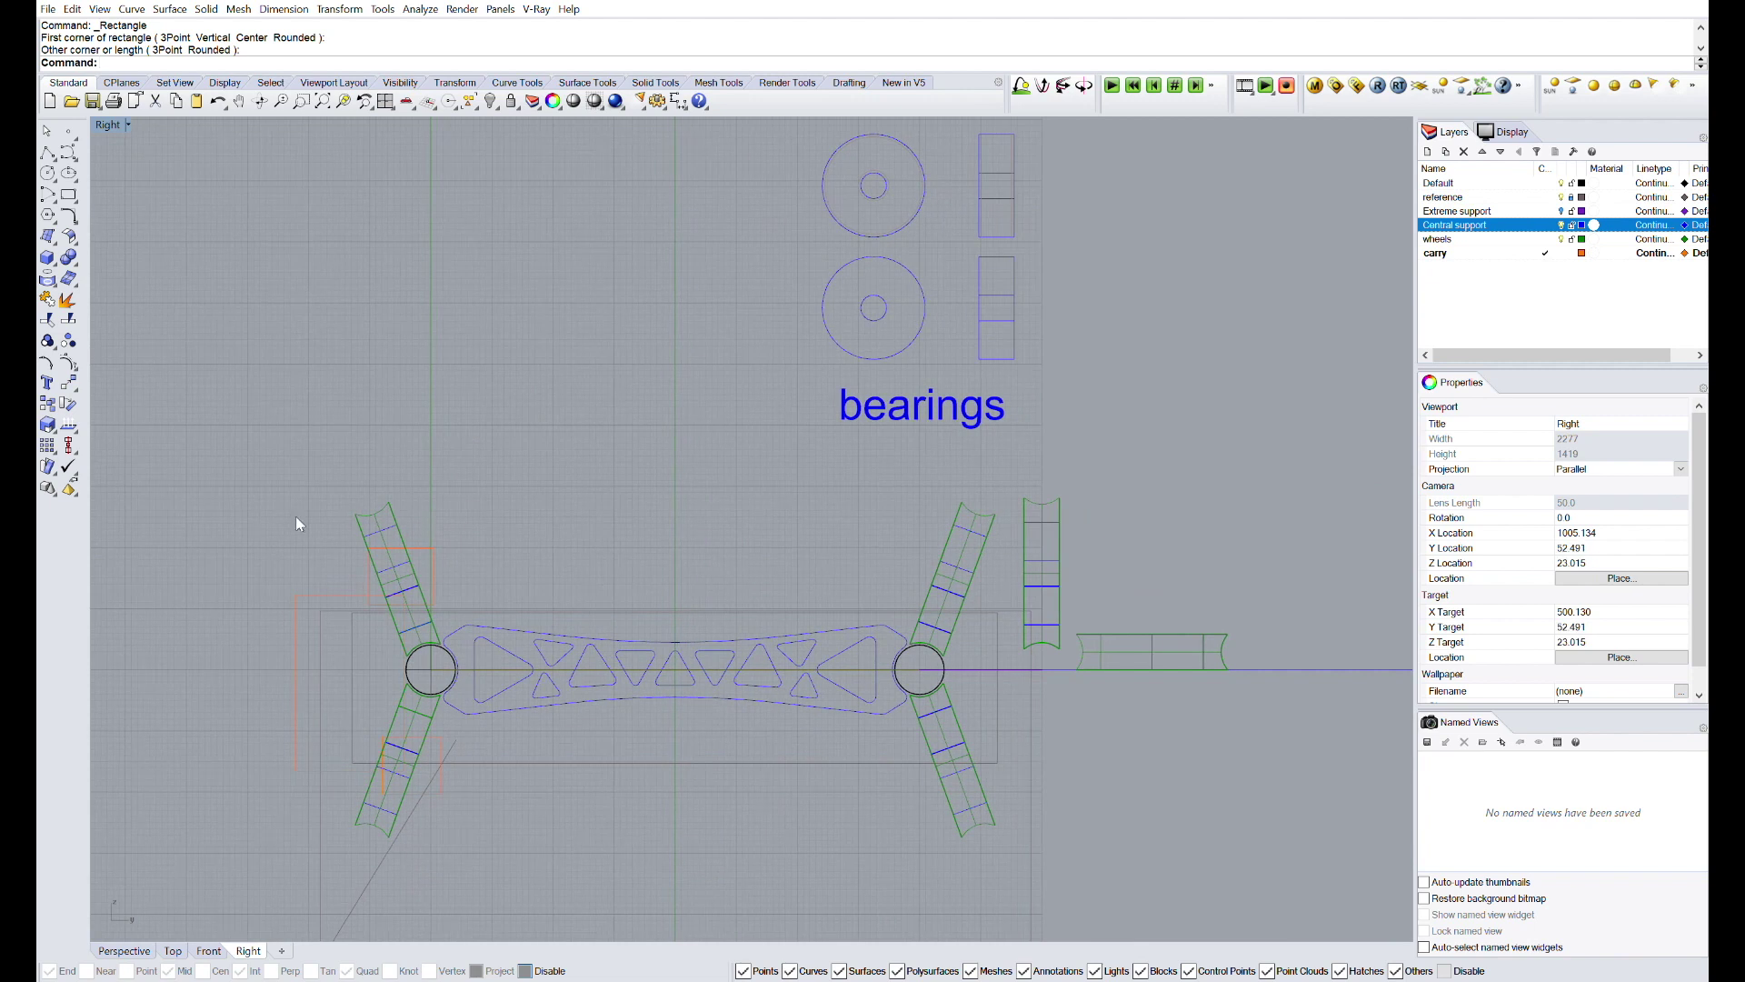
- Draw a wide rectangle above the wheels spanning both rods, and another large rectangle directly above it
left_click(1054, 377)
scroll(828, 516, "down", 8)
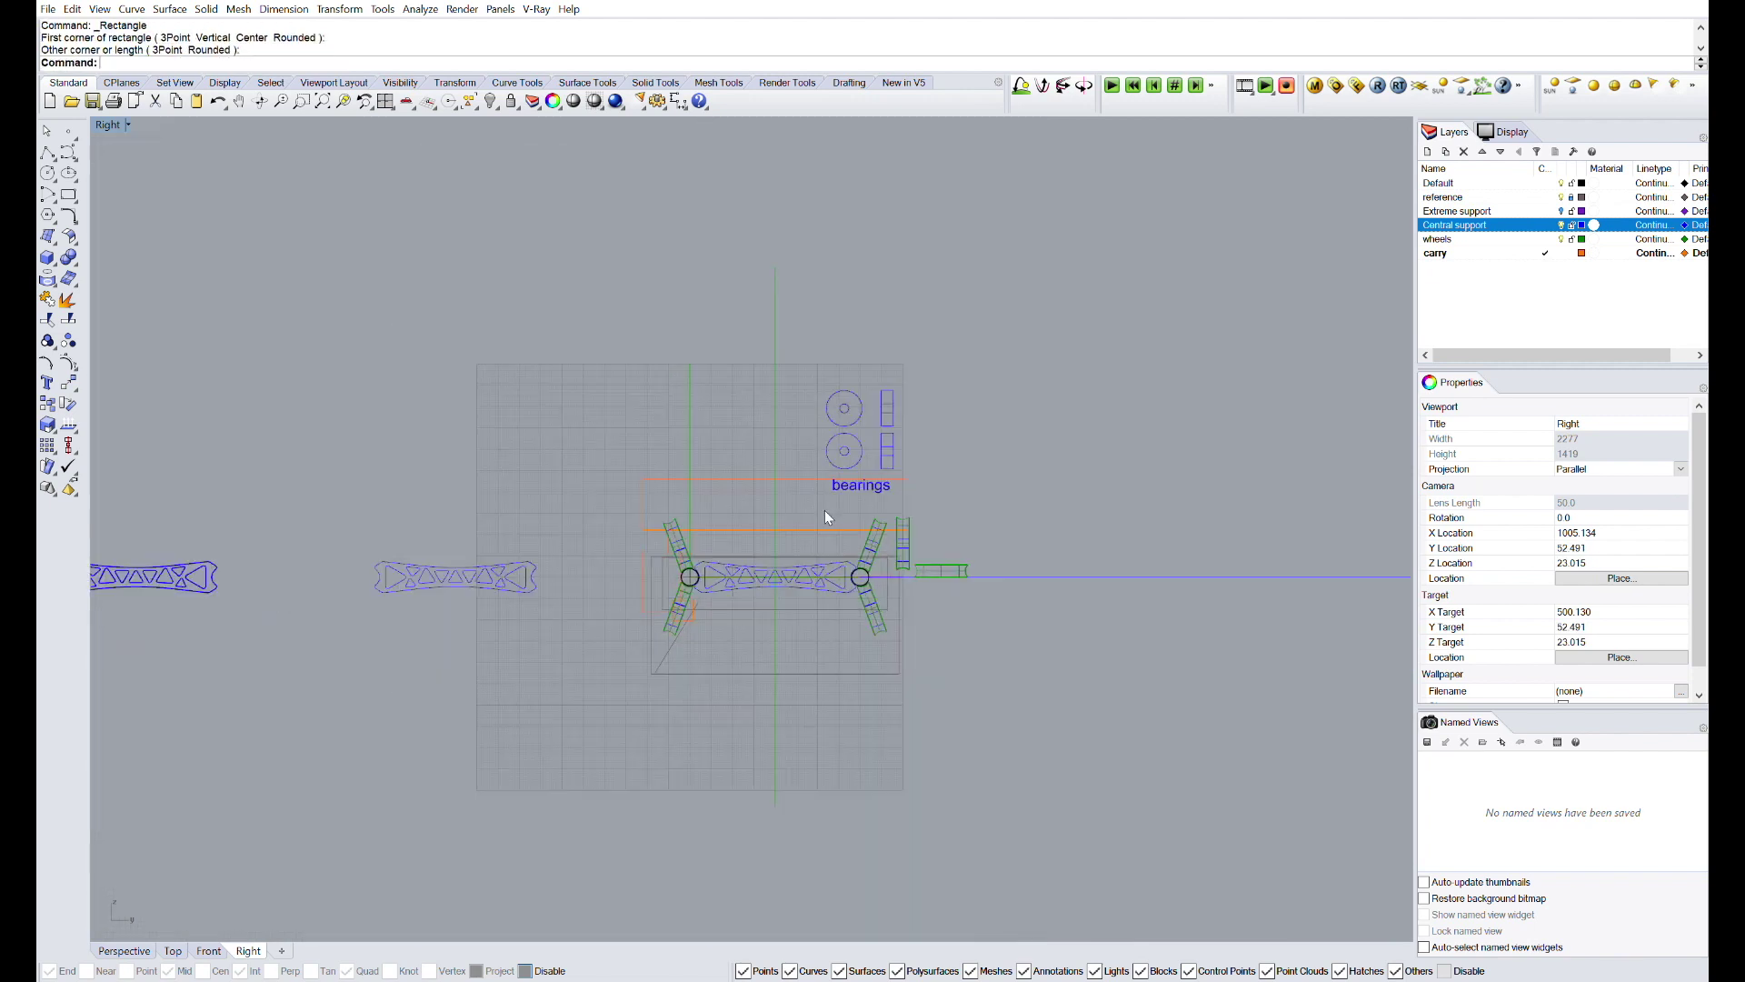
right_click_drag(840, 466, 711, 574)
right_click(614, 591)
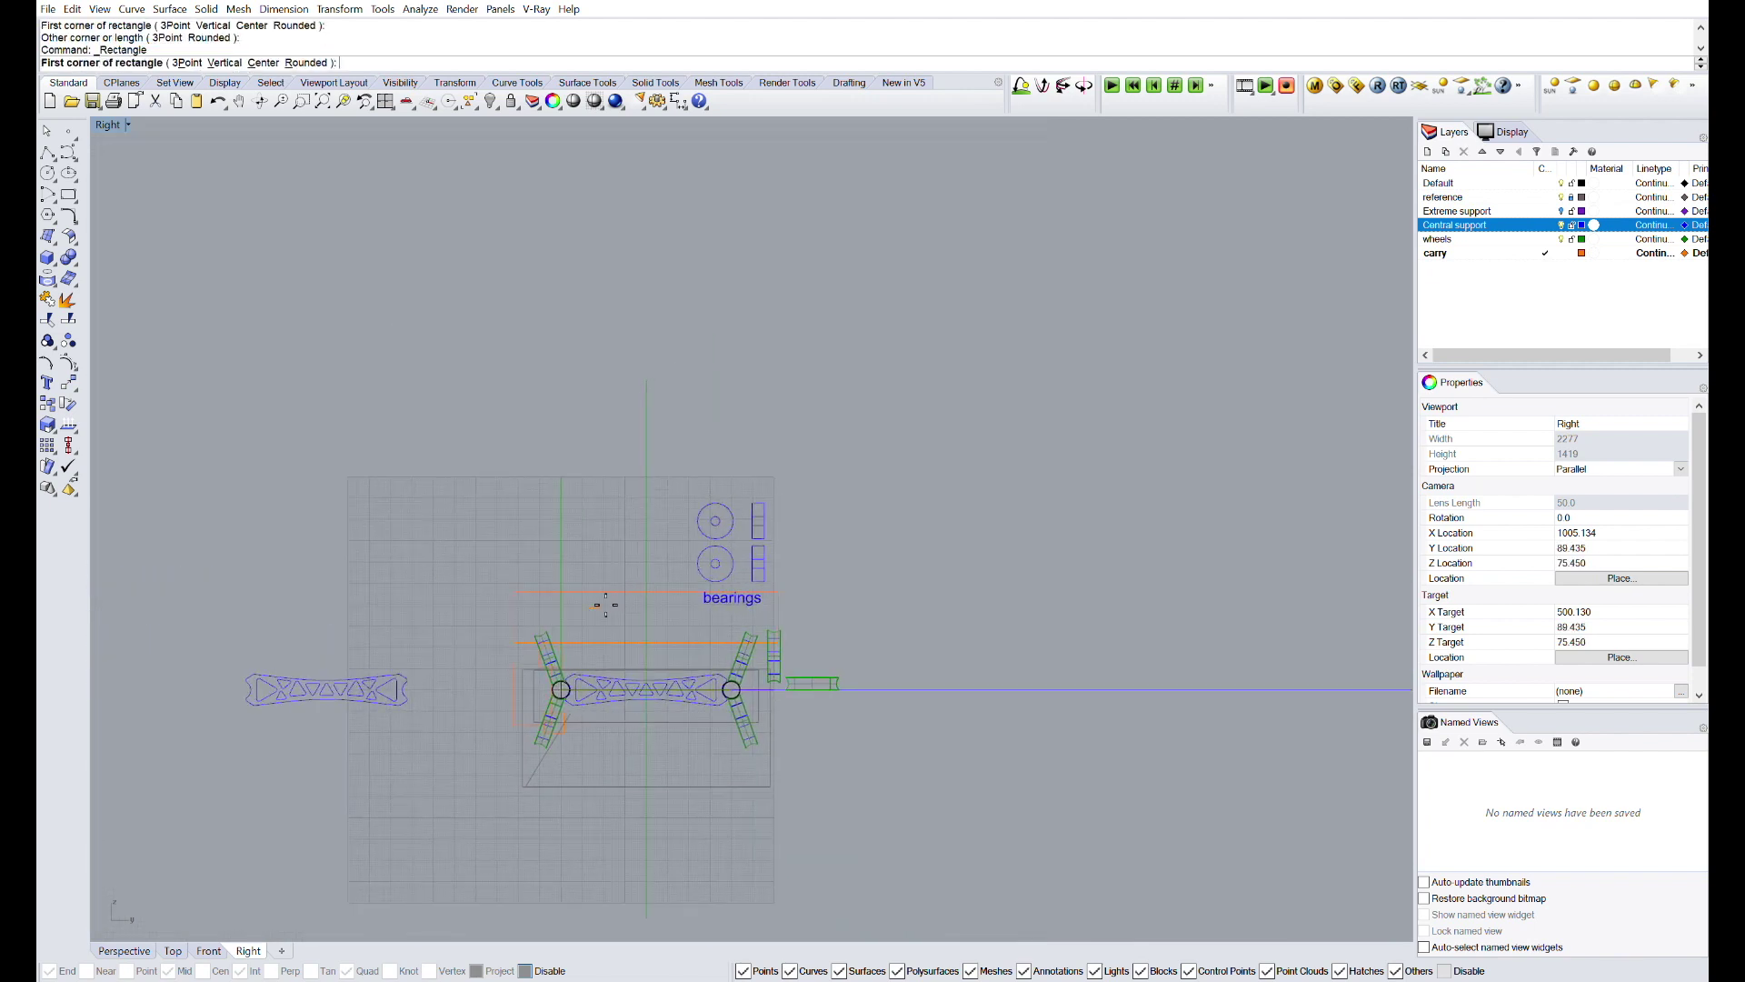
right_click_drag(602, 424, 599, 422)
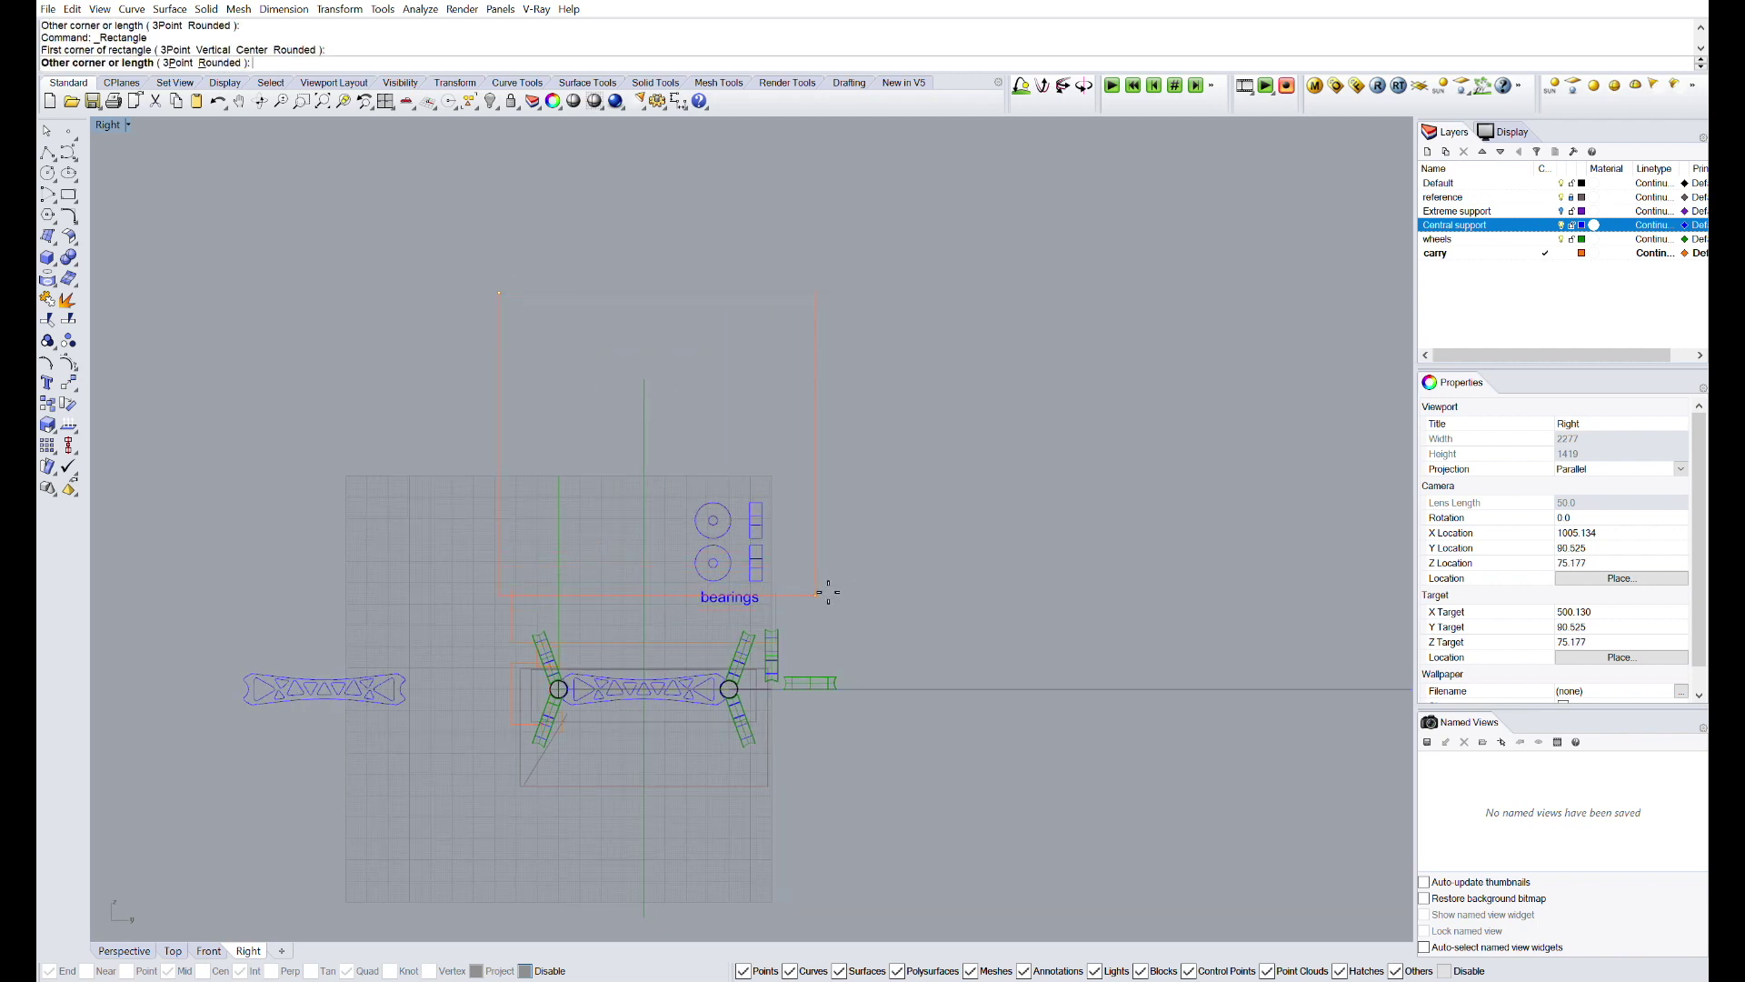
scroll(693, 377, "down", 3)
- Copy the four wheels with their bearings along the rods and delete the lower wheel pair of one set
scroll(589, 552, "up", 9)
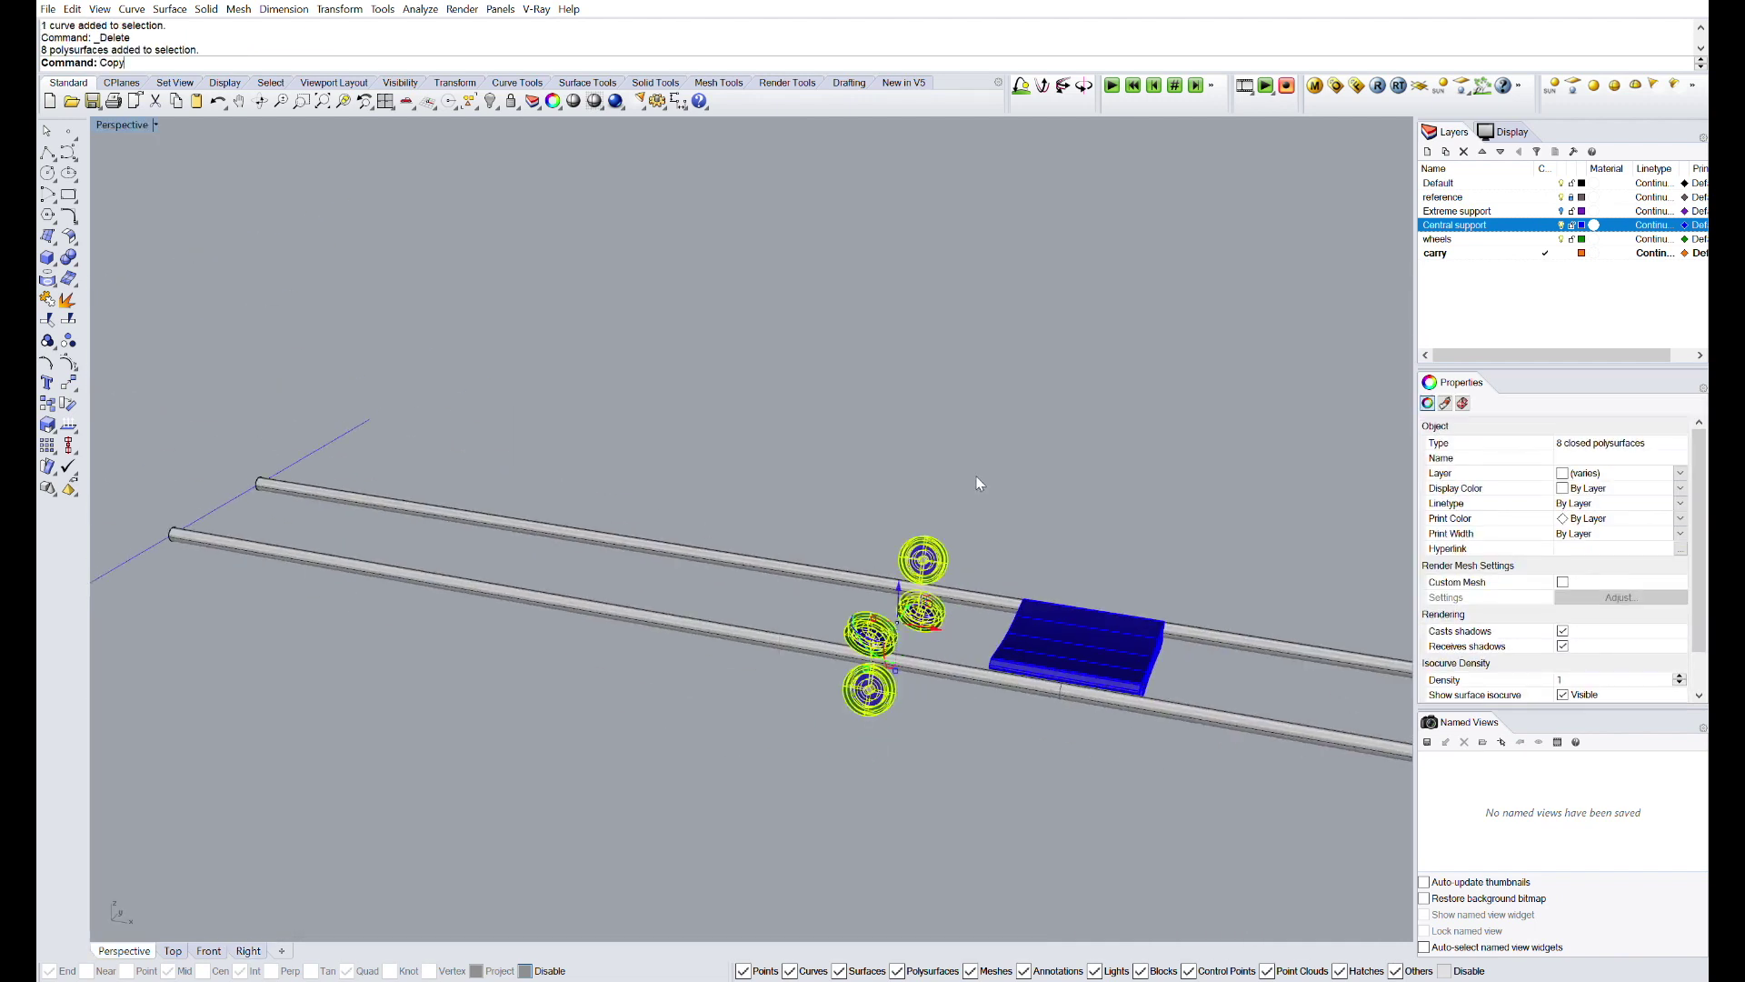
right_click_drag(470, 459, 794, 380)
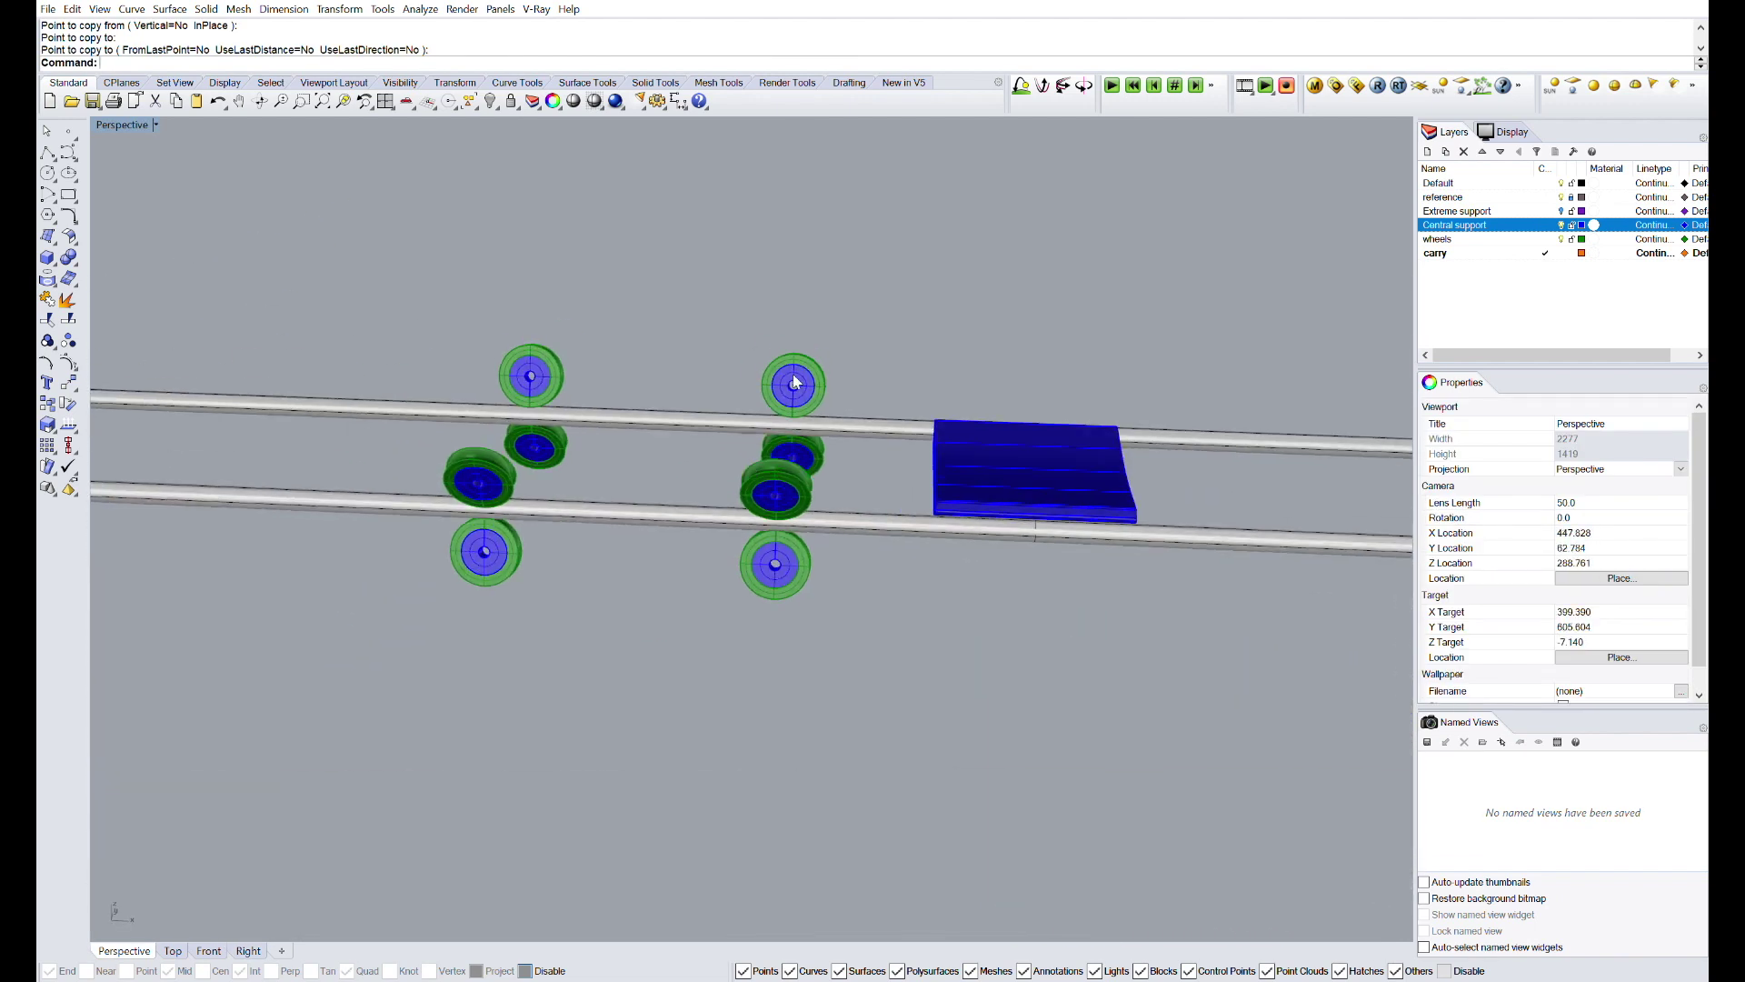
right_click_drag(771, 560, 804, 409)
left_click_drag(862, 549, 659, 657)
key("Delete")
left_click_drag(592, 487, 595, 491)
key("Delete")
- Move the remaining lower wheel pair with its bearings along the rods to between the two upper pairs
left_click_drag(695, 656, 854, 506)
right_click_drag(741, 518, 783, 608)
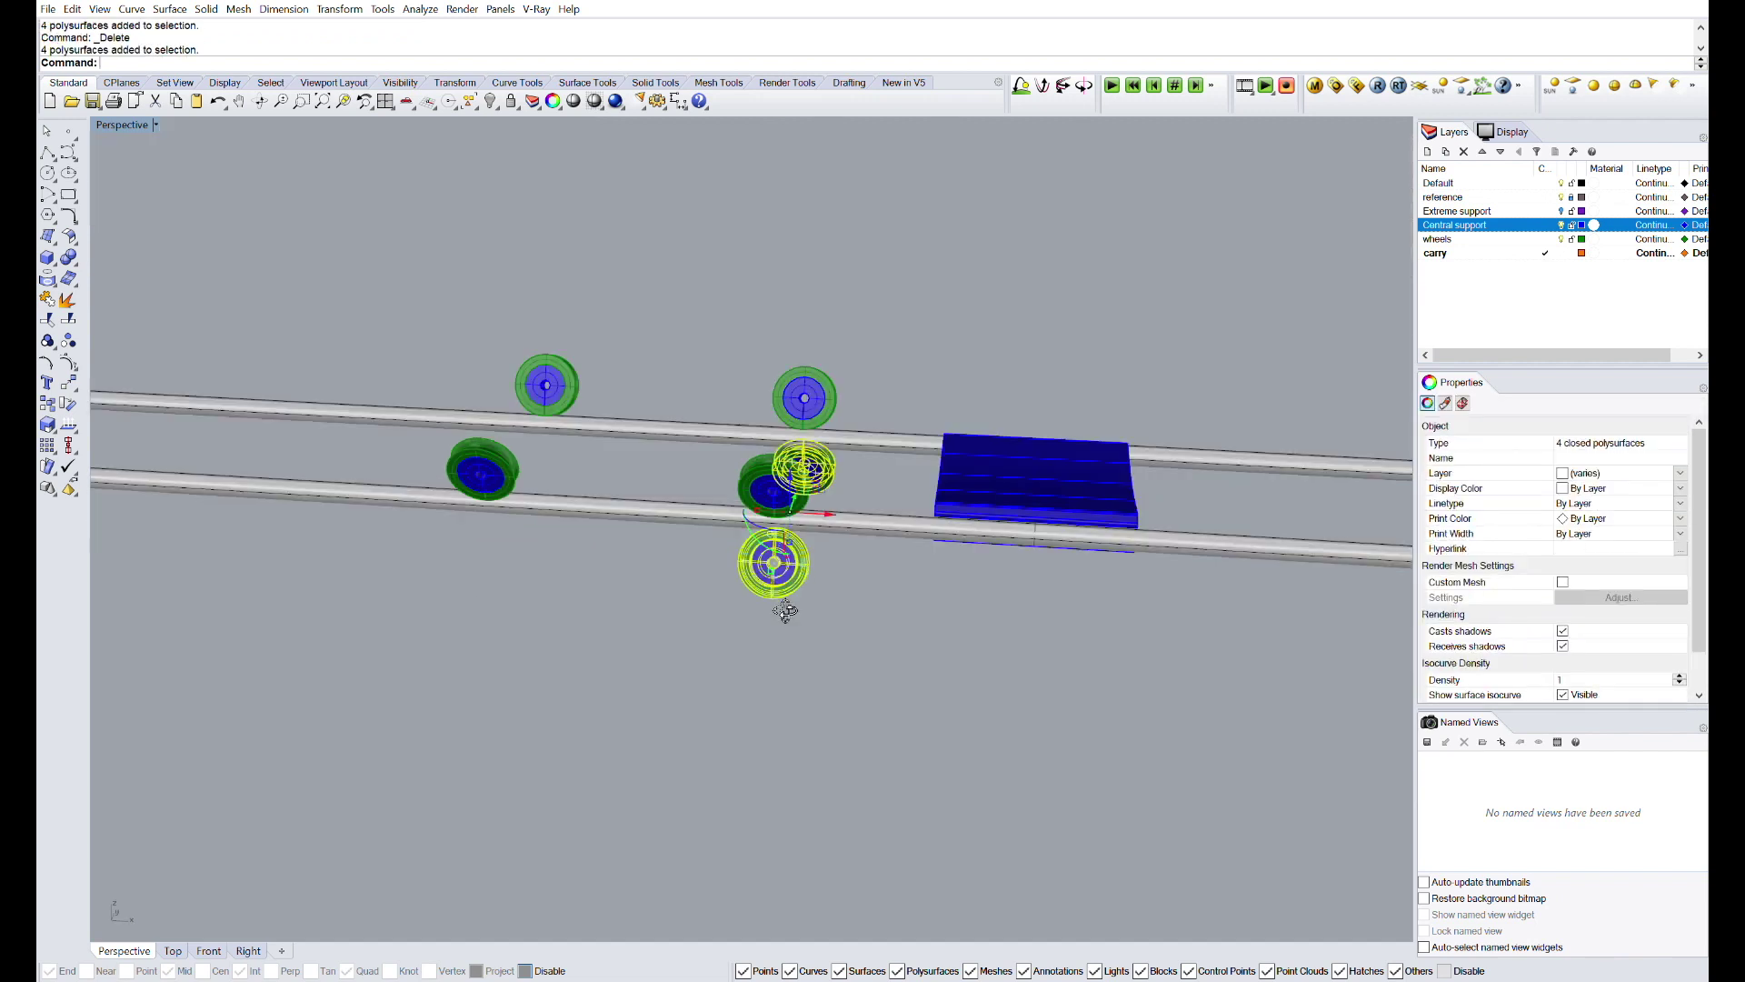
left_click_drag(832, 517, 688, 511)
right_click_drag(818, 581, 714, 484)
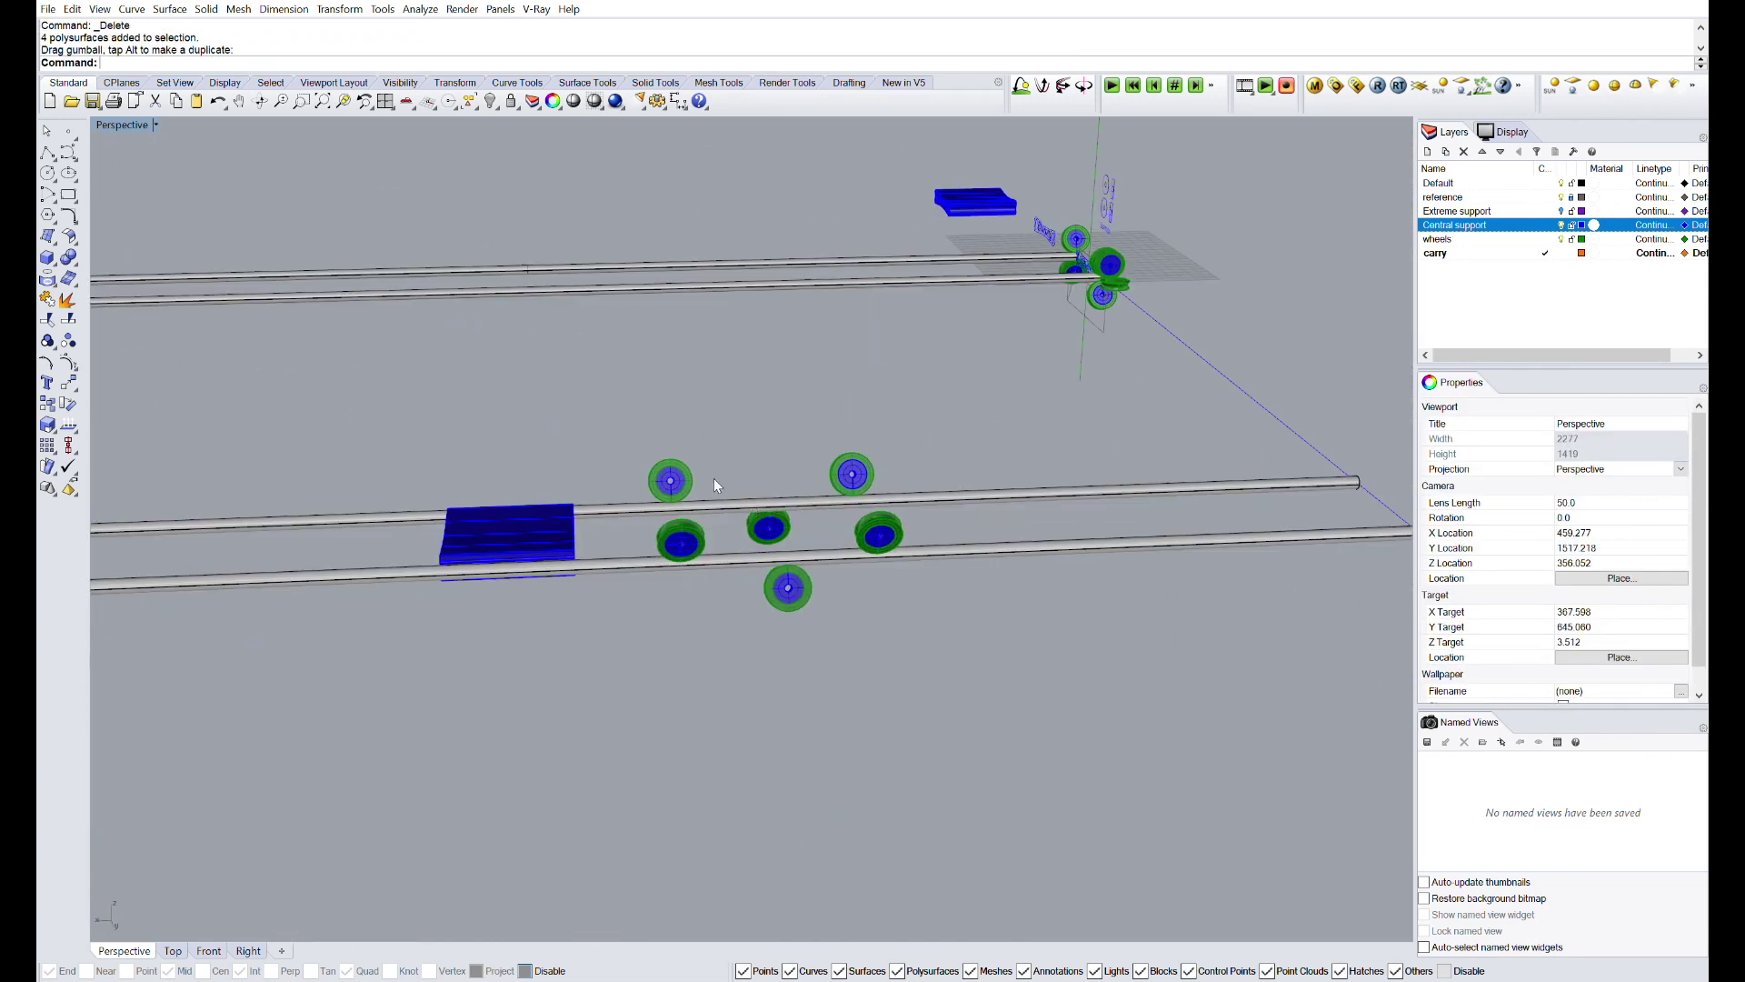
- Extrude the closed carry profile curves 170 along the rods as a solid
right_click_drag(576, 541, 718, 536)
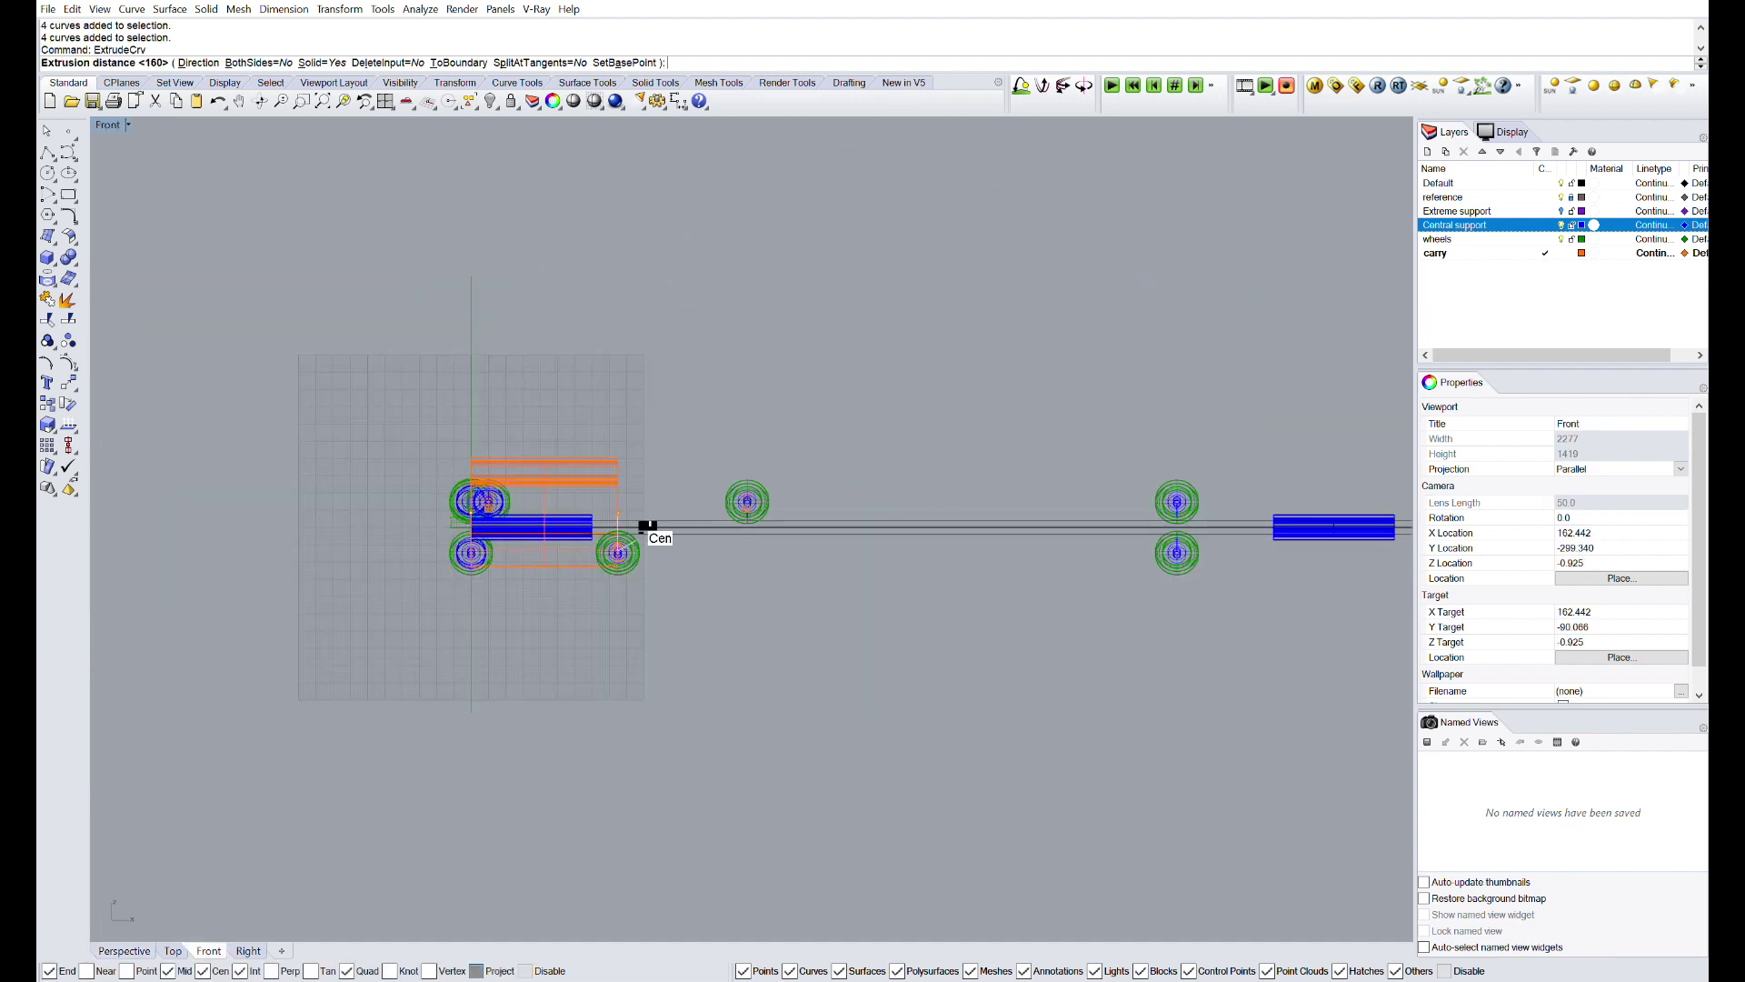
scroll(467, 518, "up", 6)
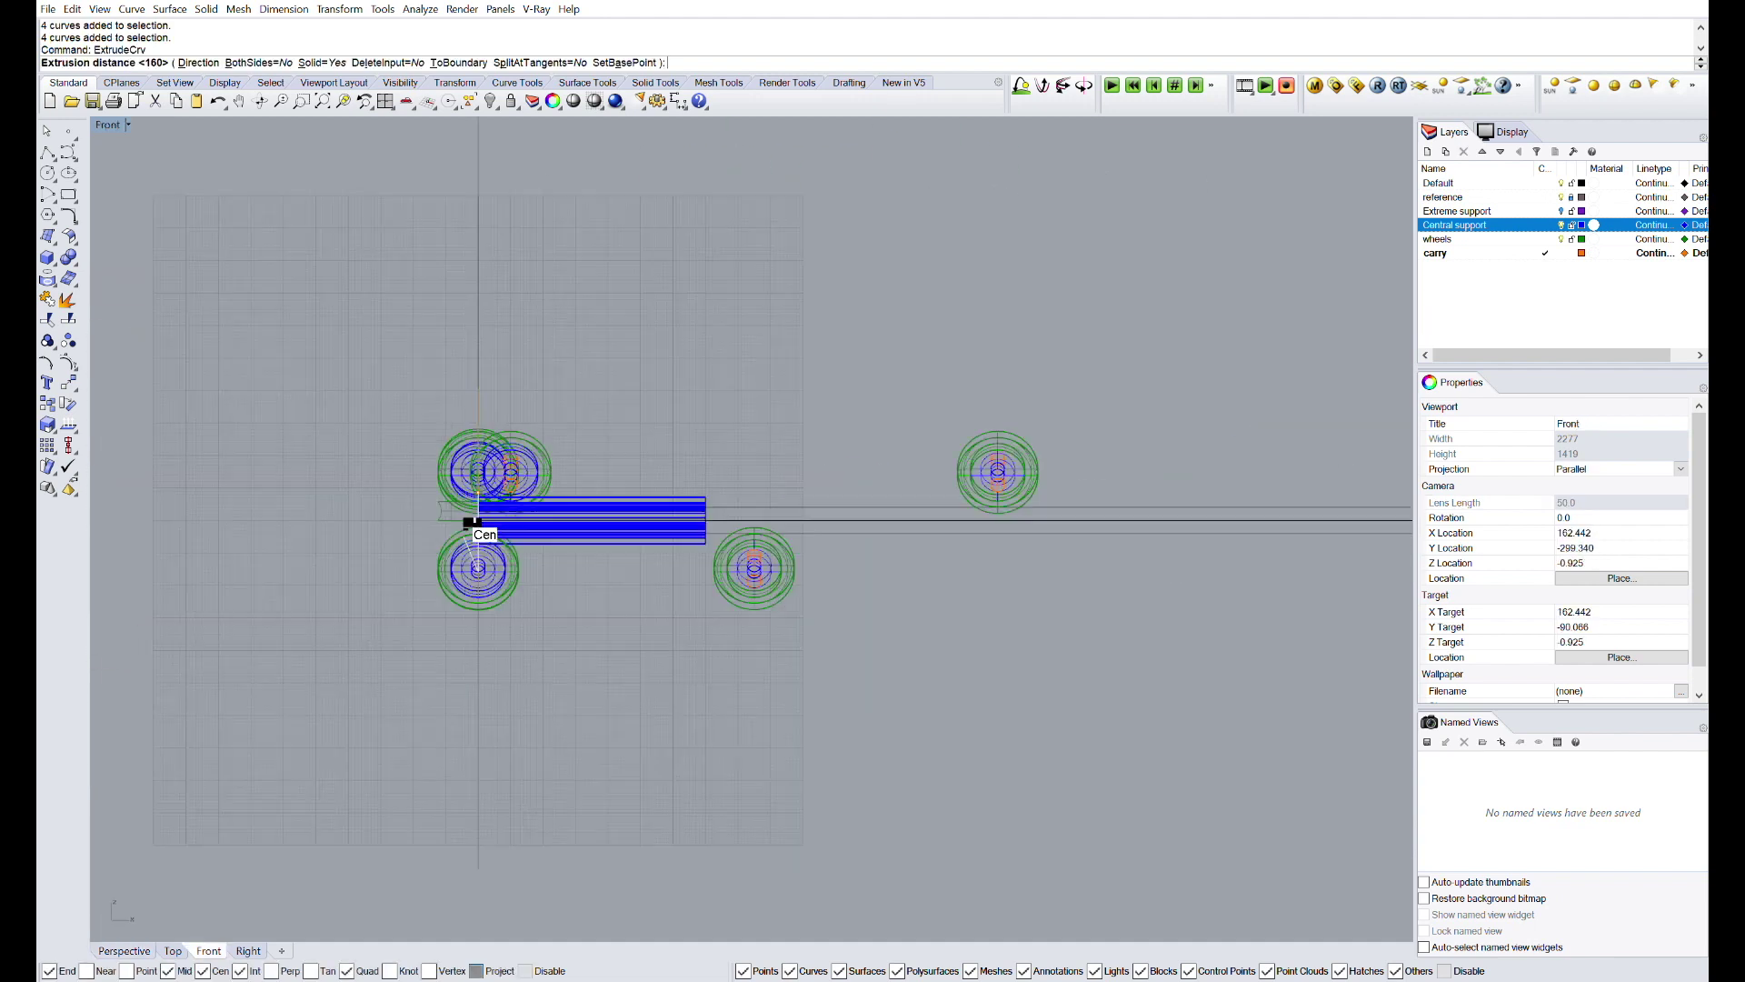
scroll(1163, 584, "up", 3)
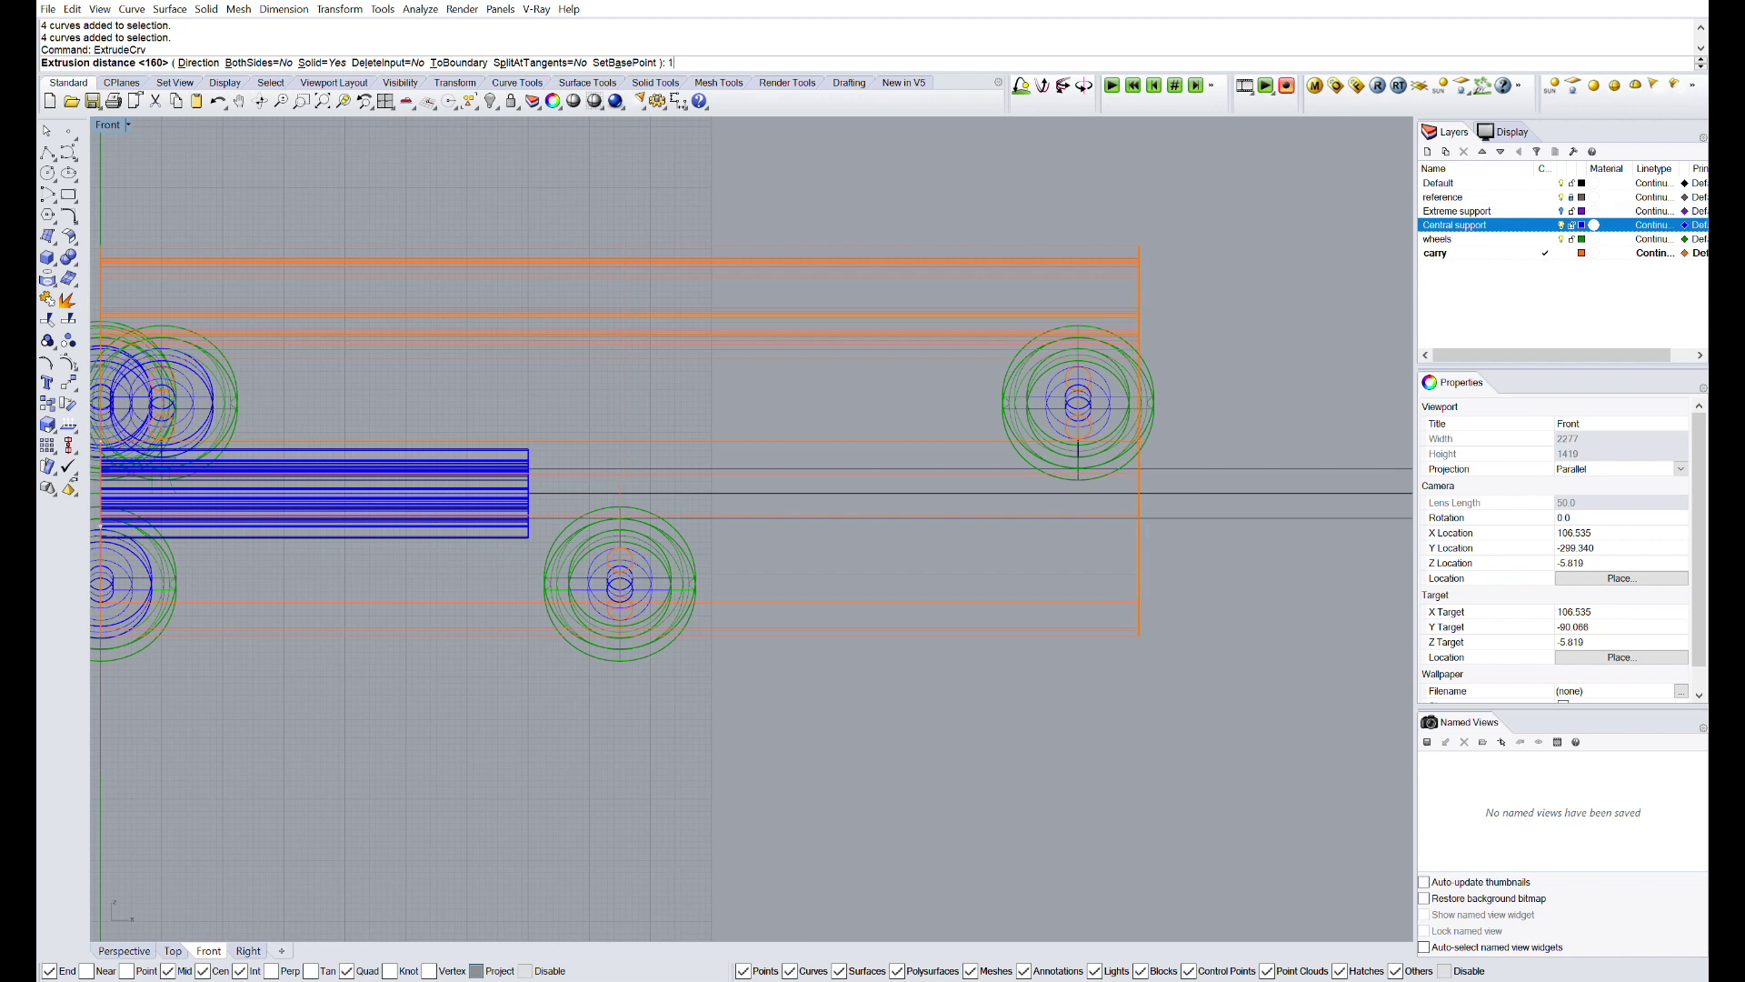
key("Return")
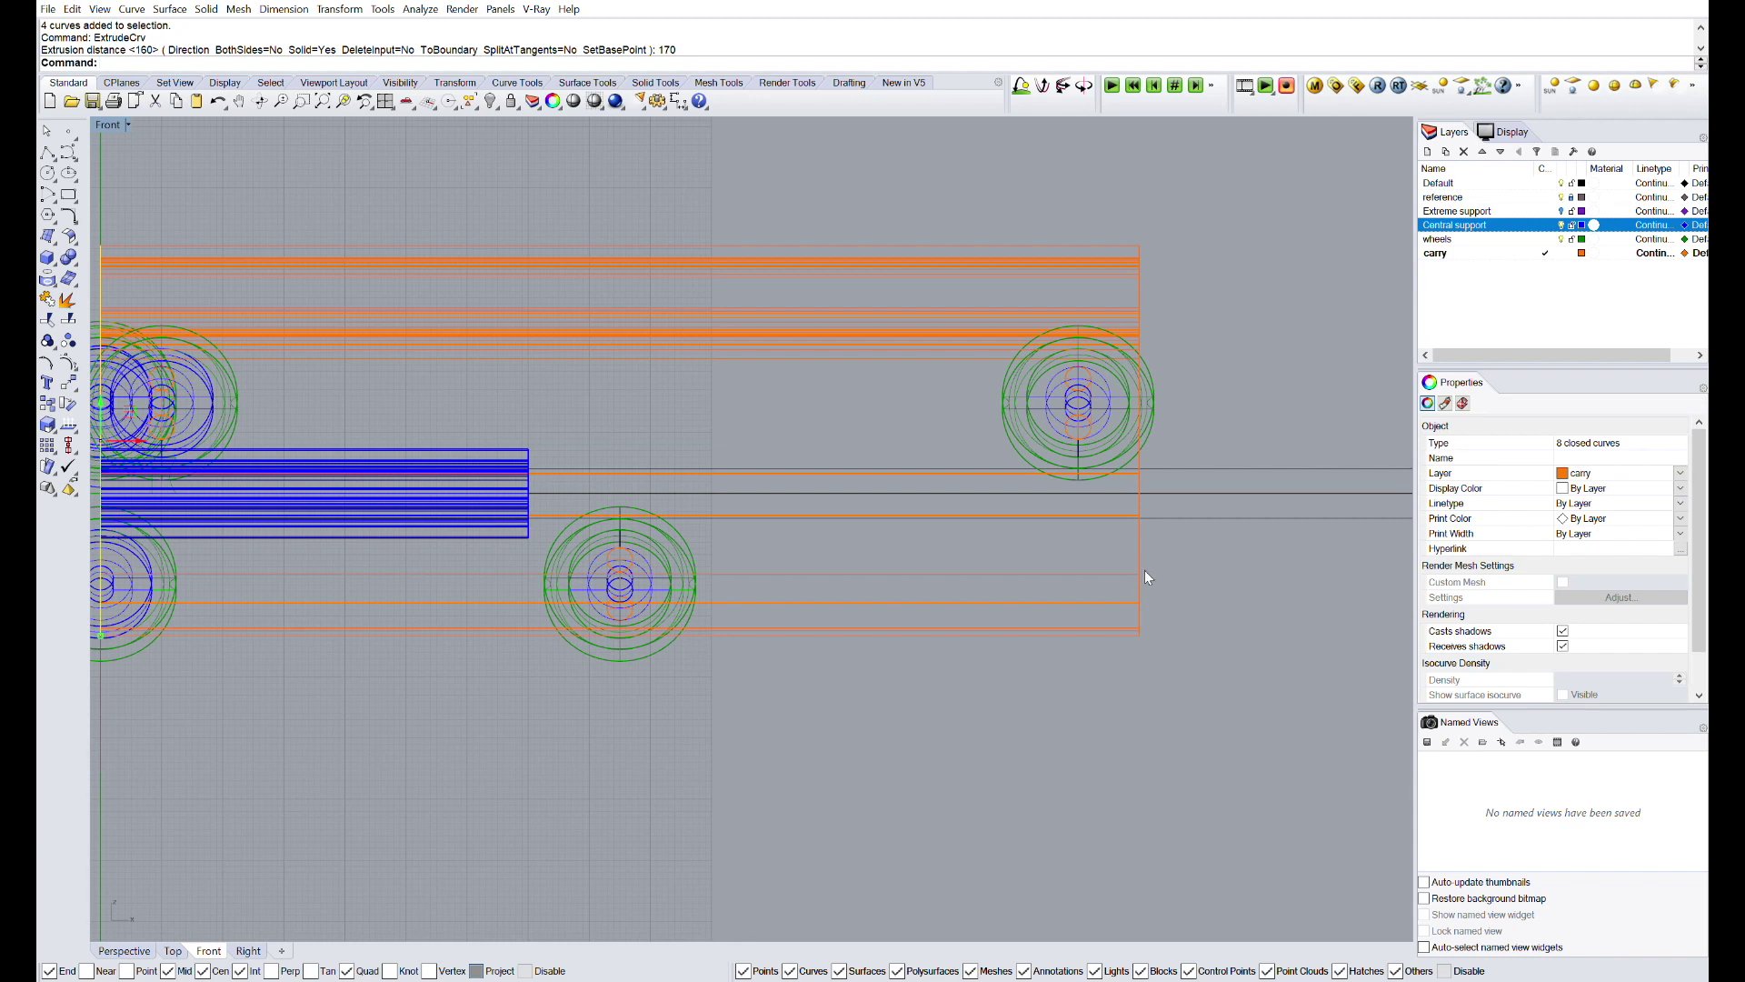
left_click(134, 949)
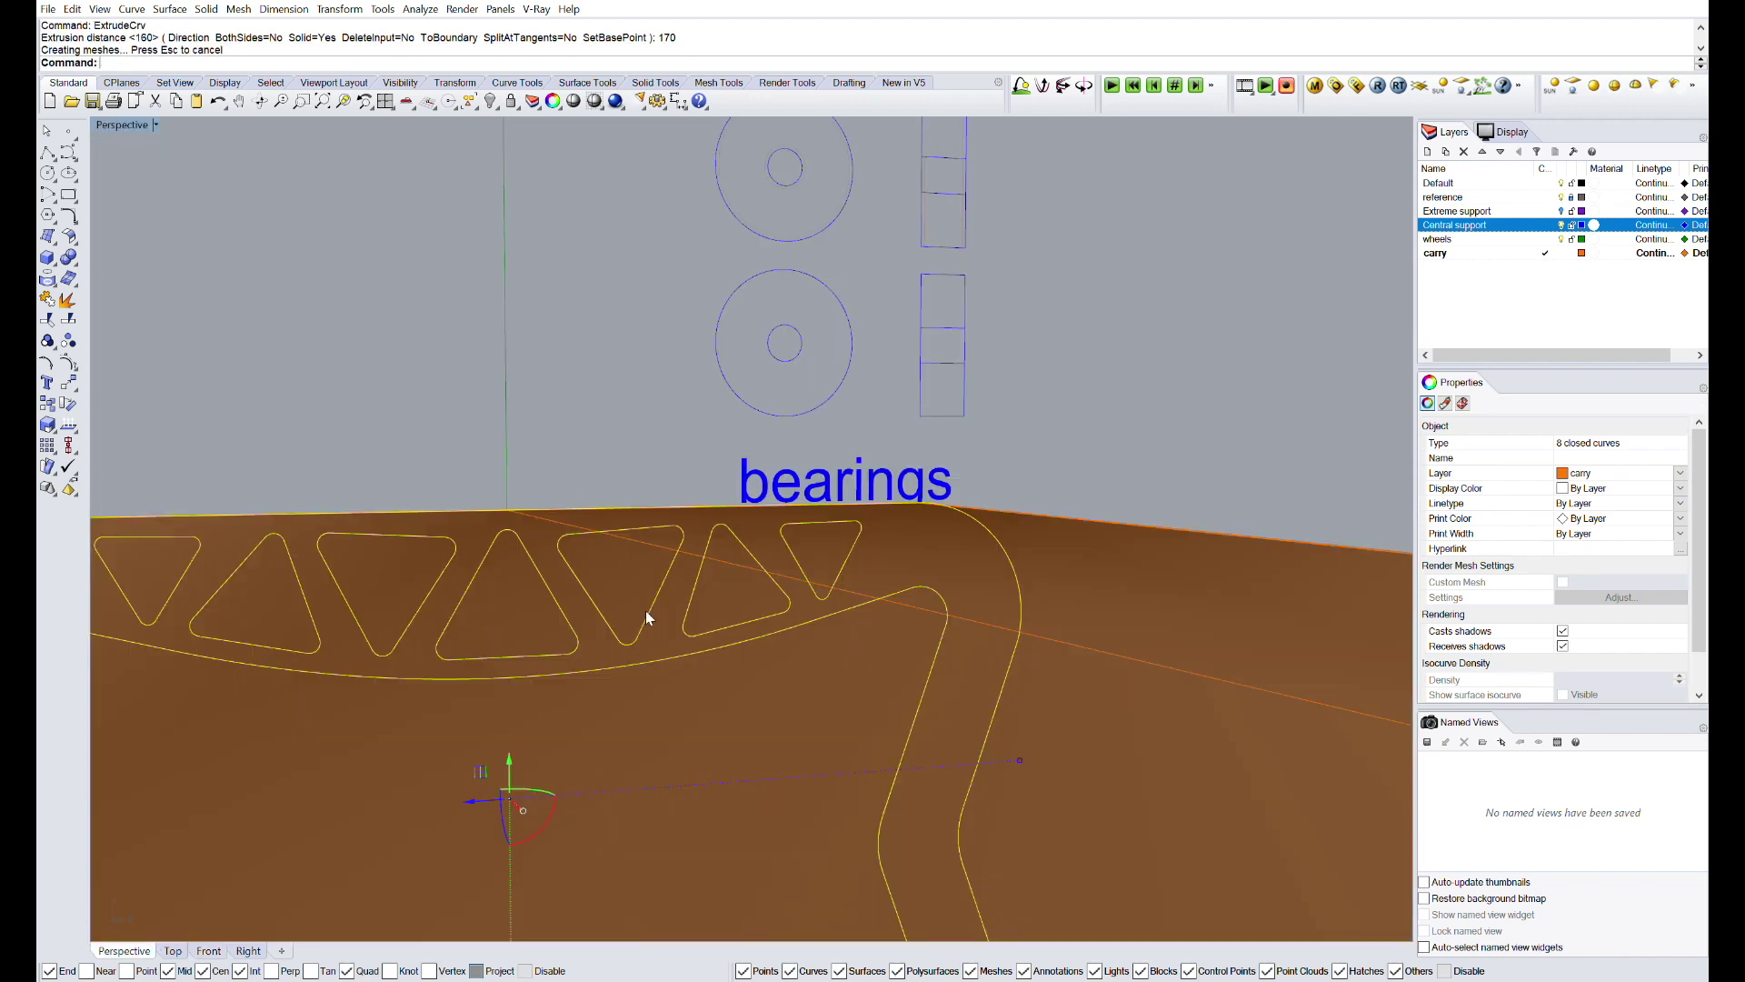
scroll(682, 469, "down", 9)
- Mirror the carriage half across its straight inner edge with copying enabled to complete the carriage over both rods
left_click(1010, 445)
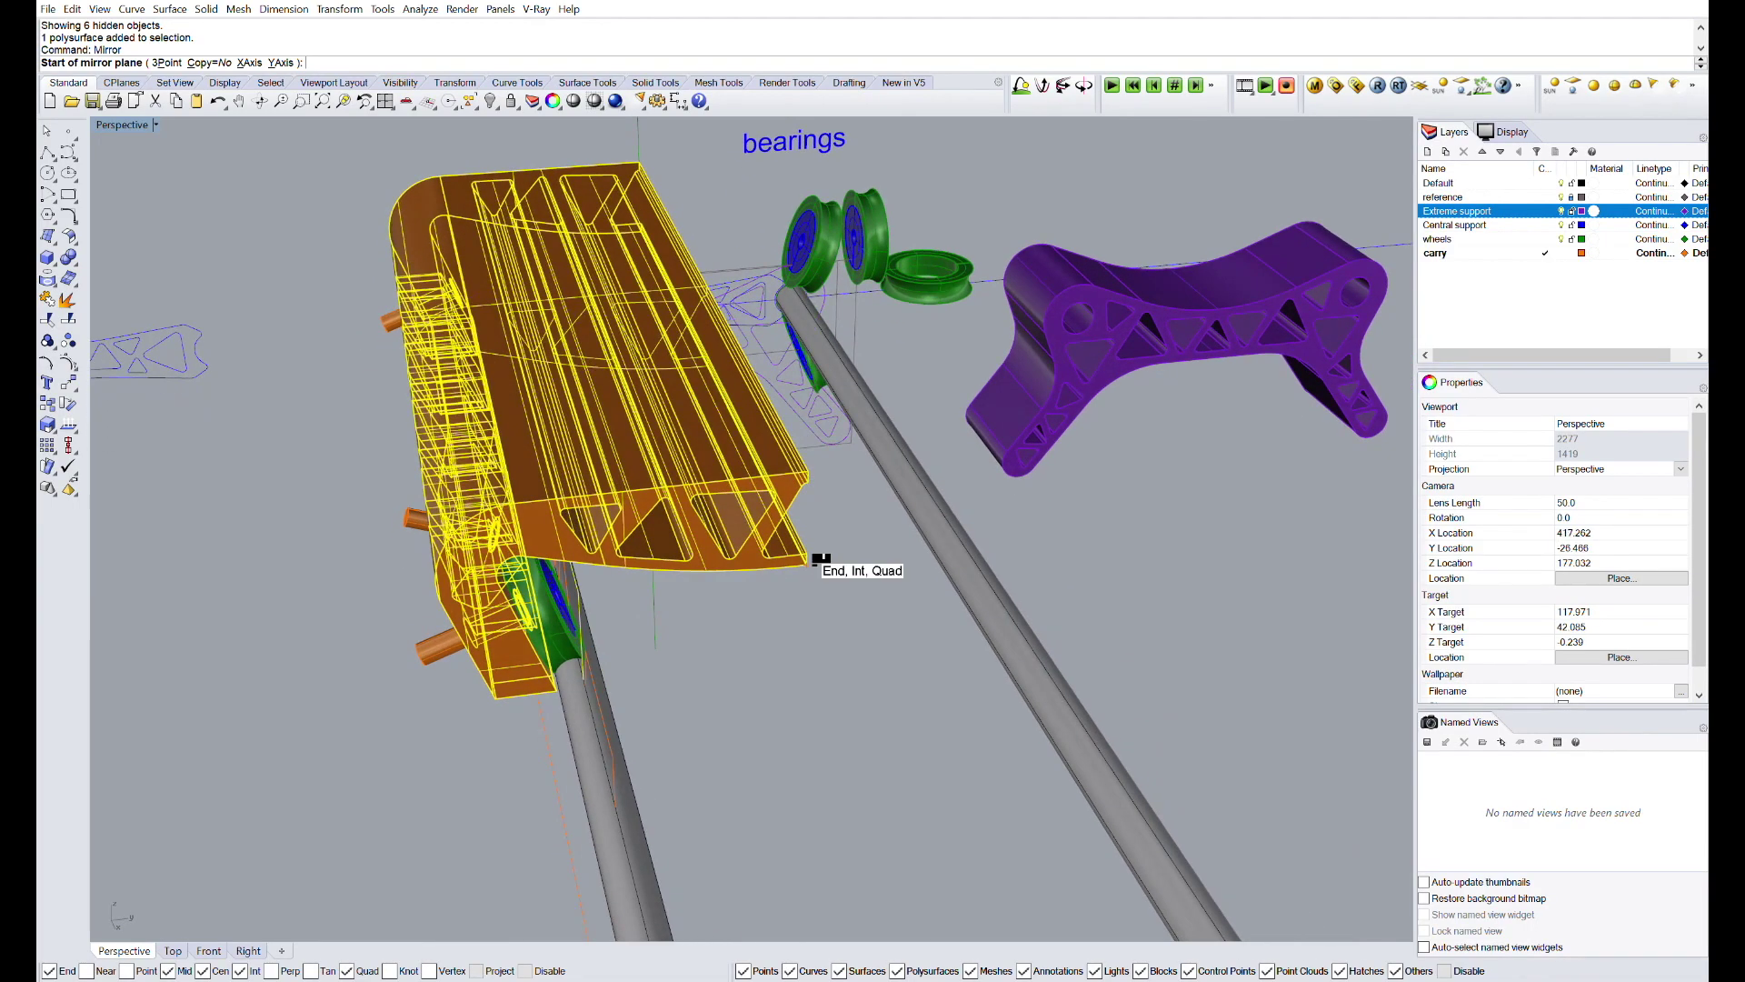
left_click(820, 558)
left_click(870, 619)
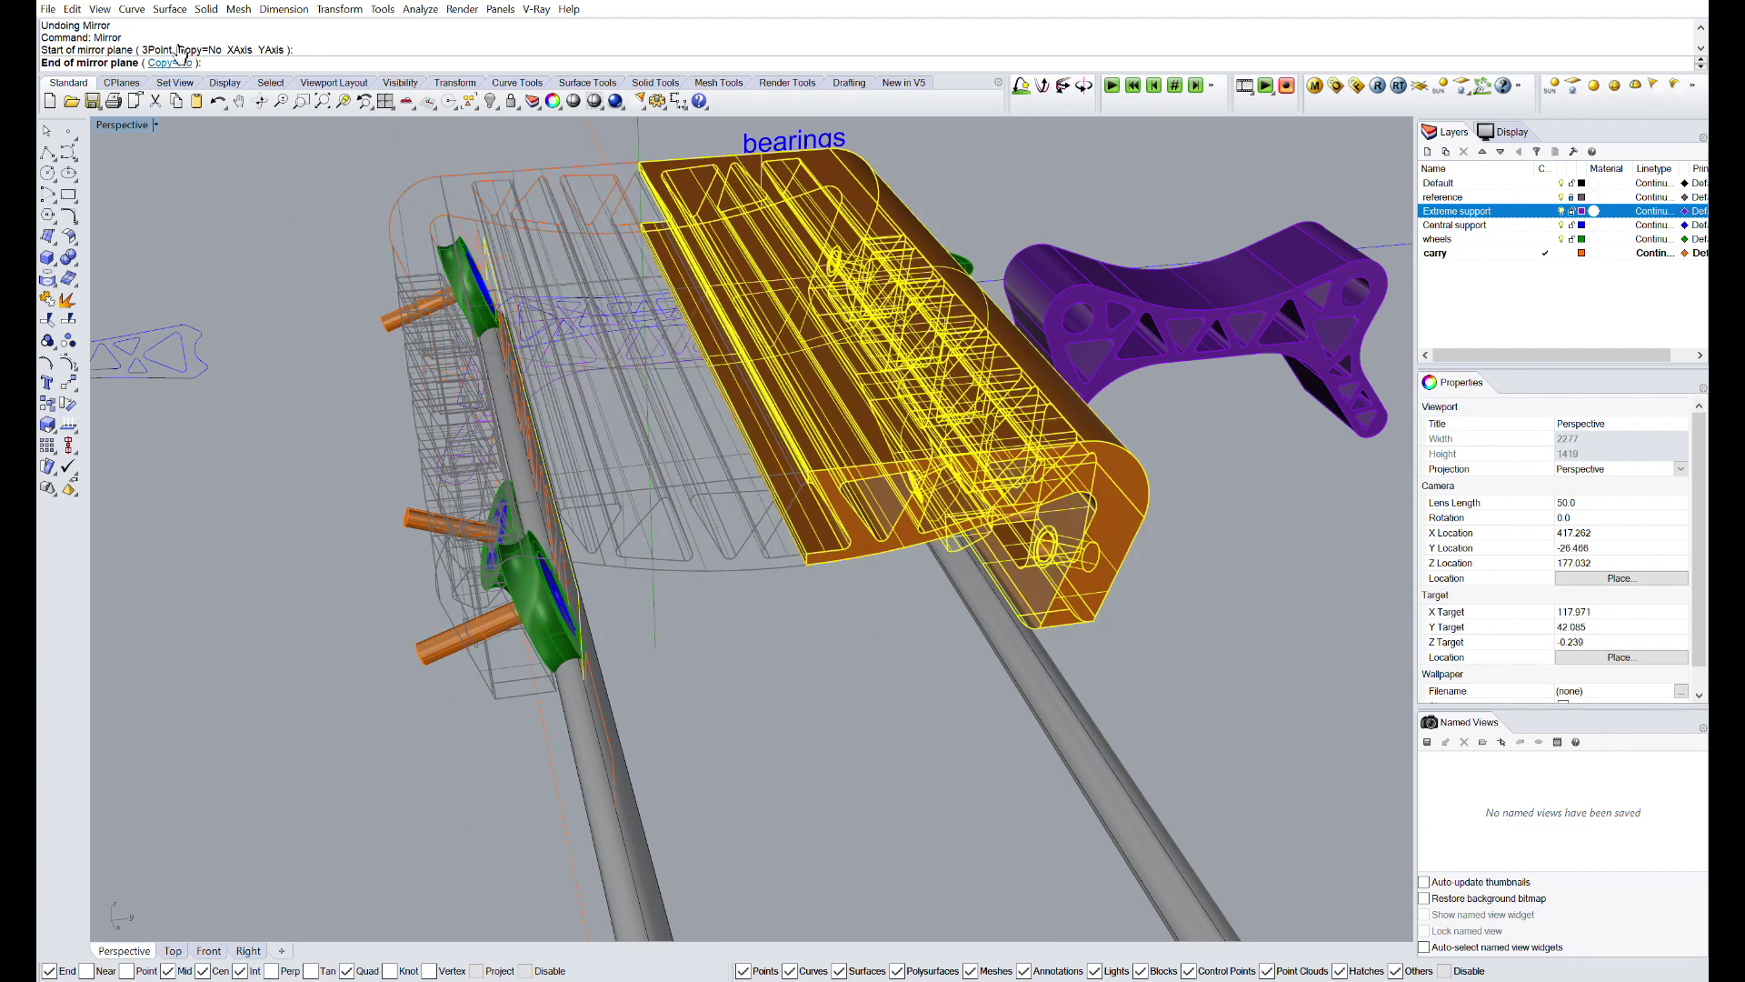
left_click(833, 626)
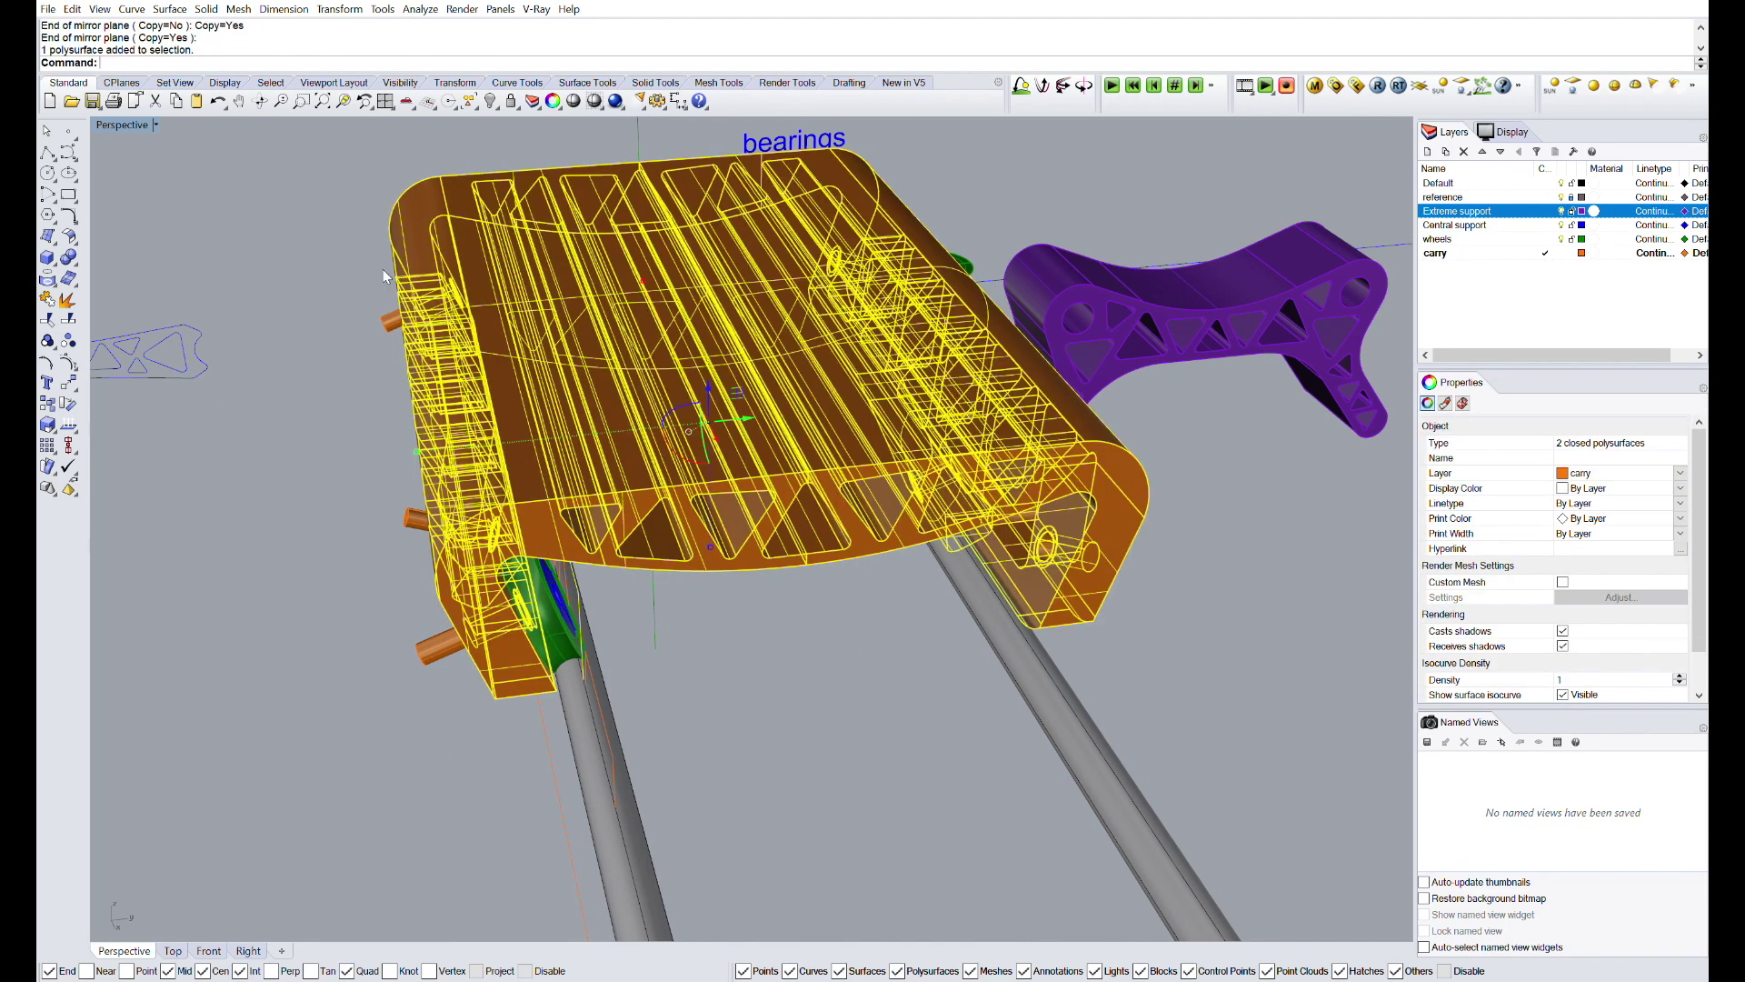
- Fillet the end edges of the carriage, including those of its triangular cut-outs, with a radius of 1
scroll(753, 575, "down", 3)
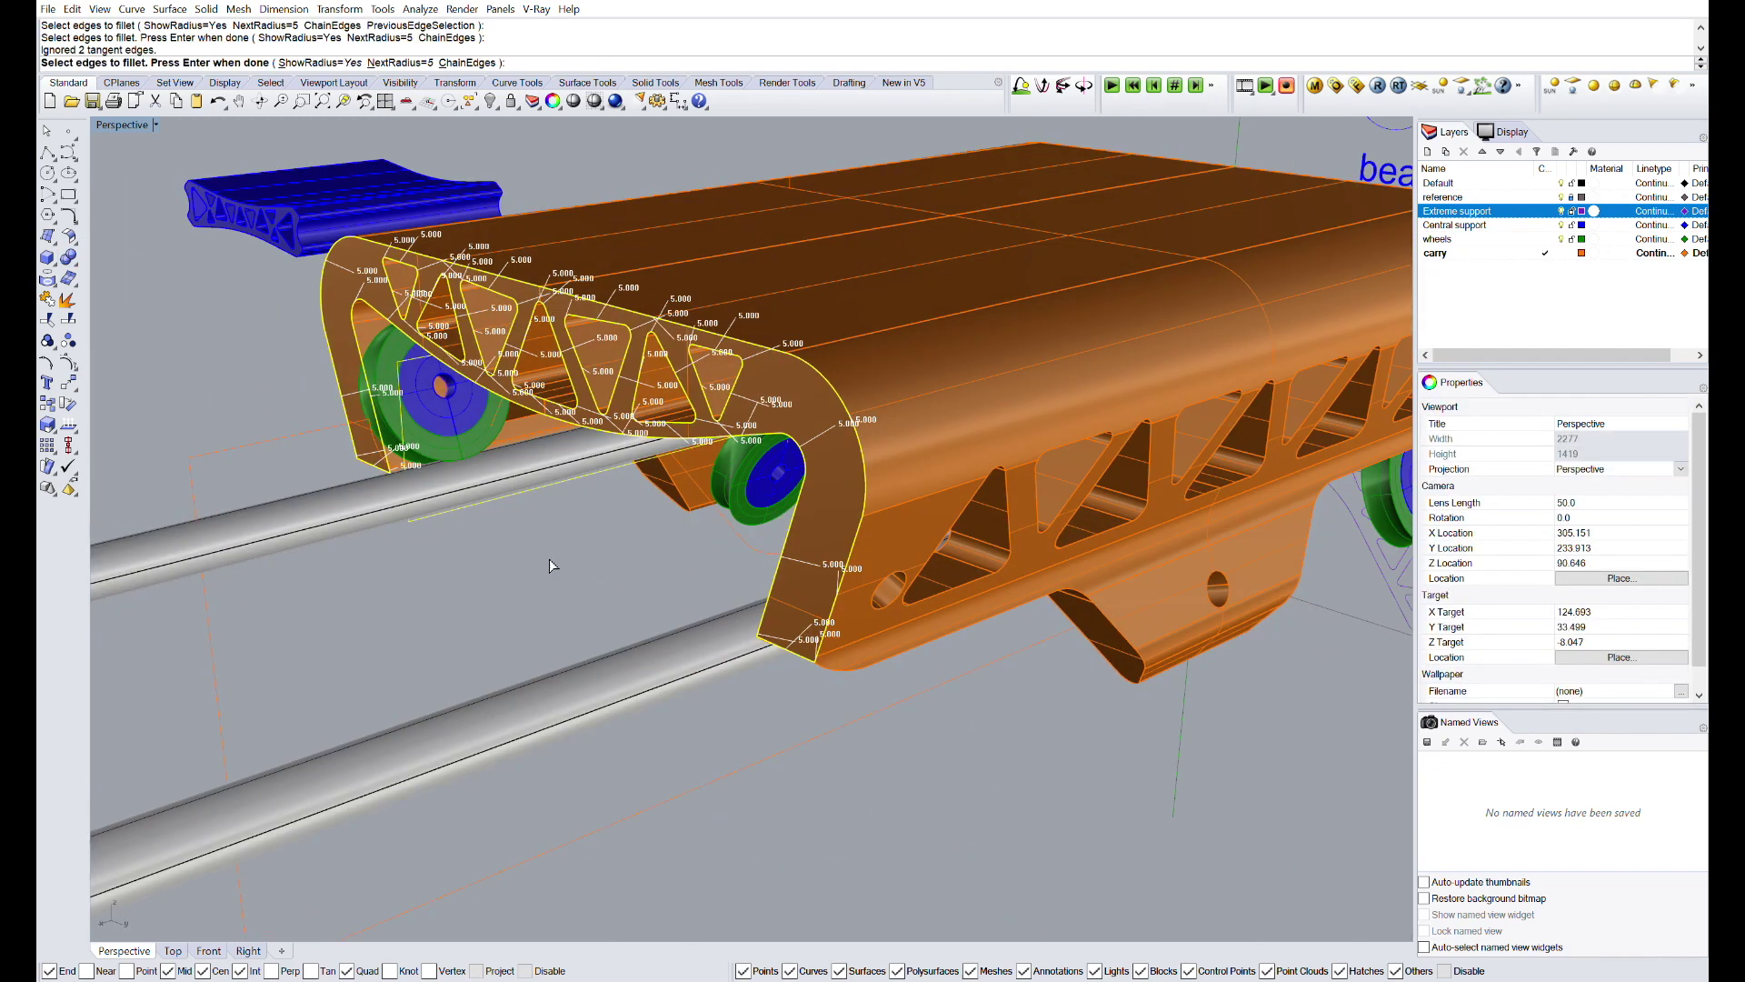
key("Return")
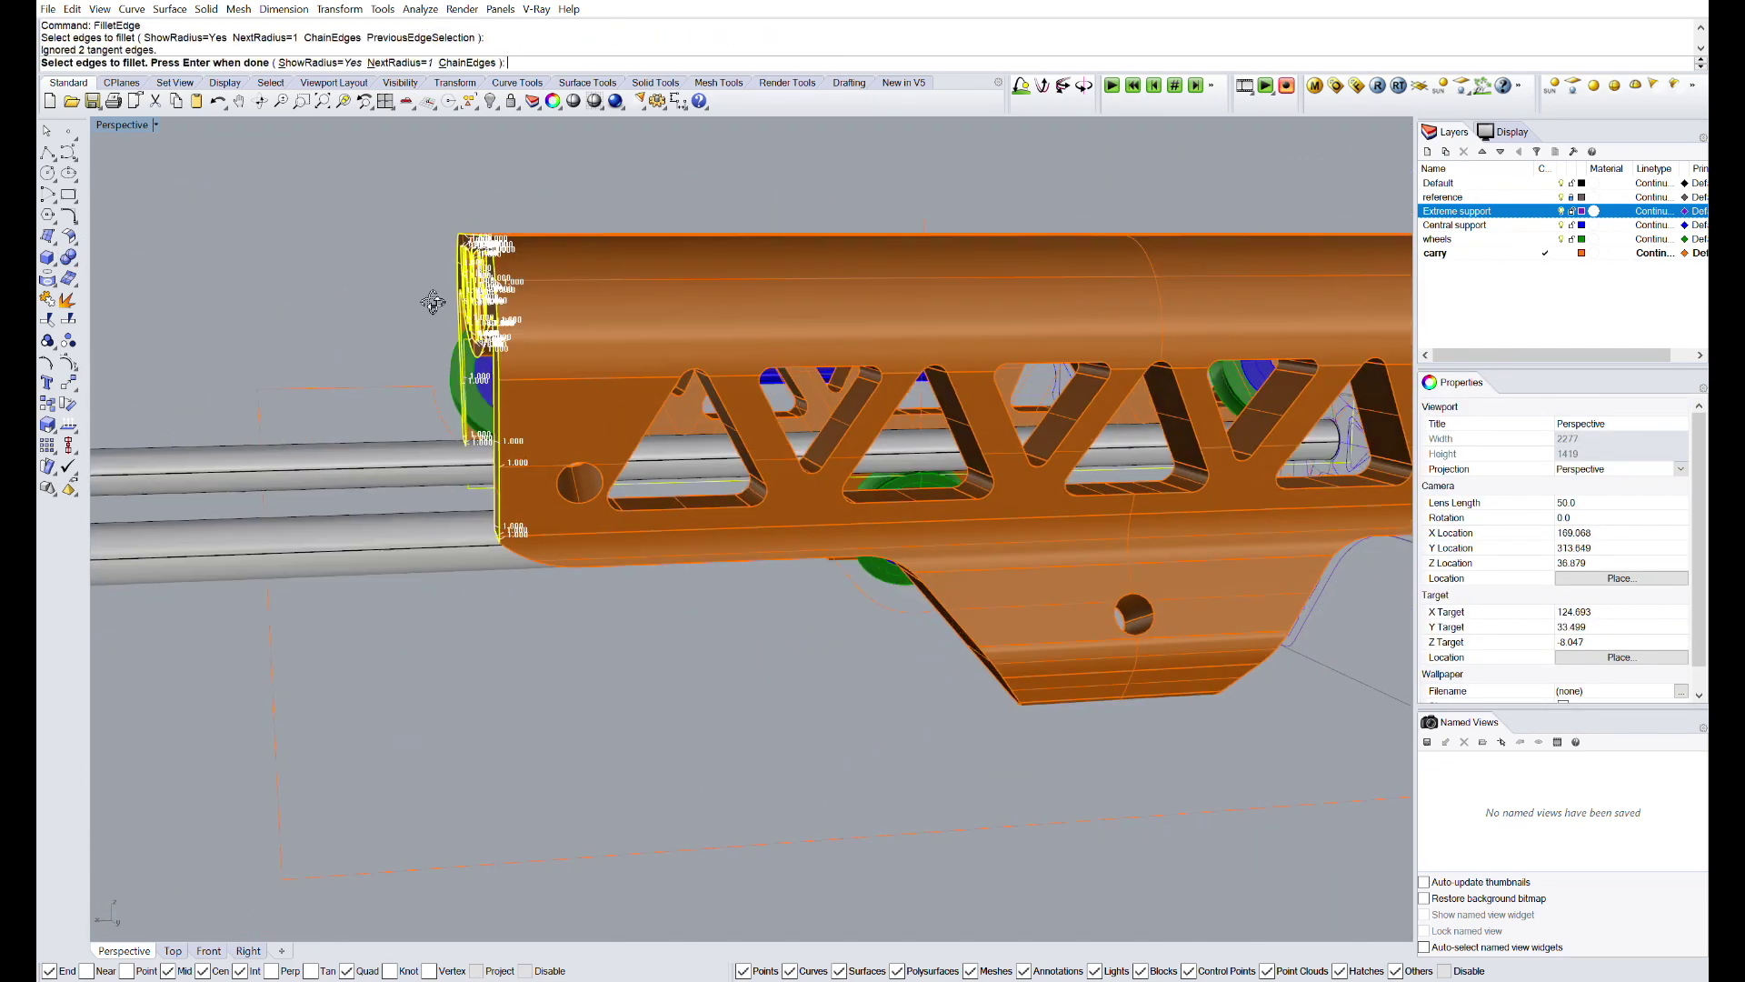
key("Return")
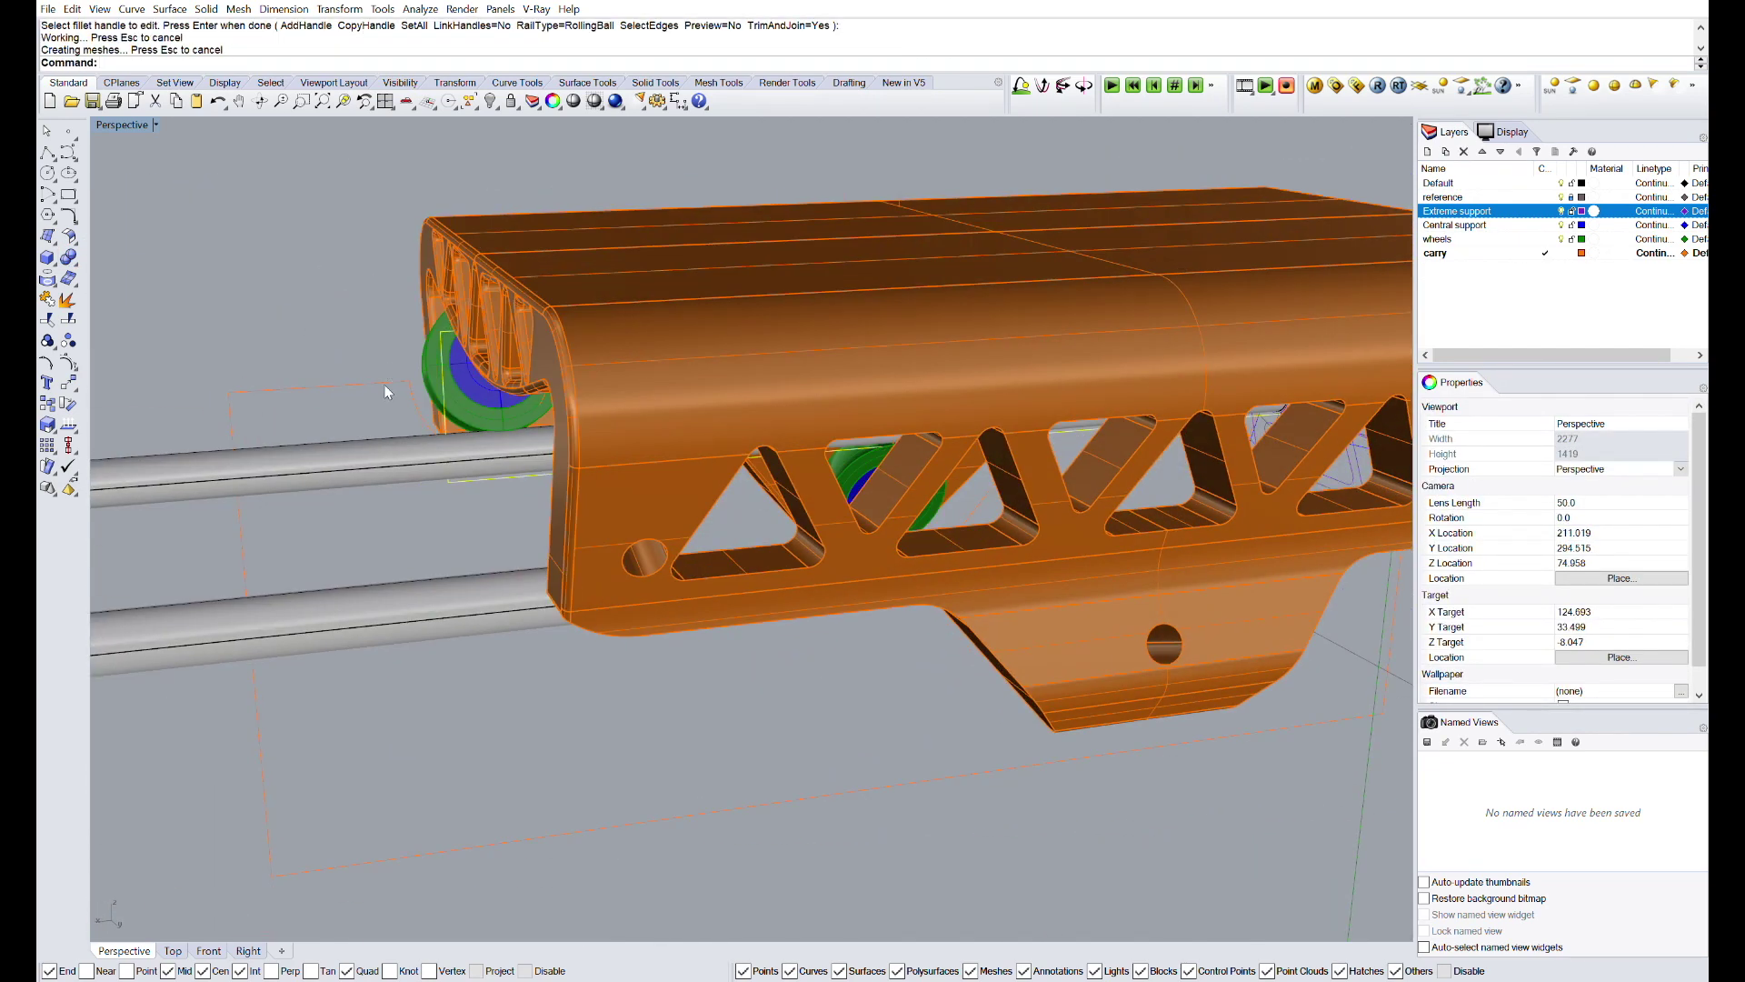
scroll(384, 393, "down", 5)
right_click_drag(385, 393, 444, 531)
scroll(582, 337, "up", 8)
scroll(582, 337, "down", 5)
scroll(444, 532, "down", 6)
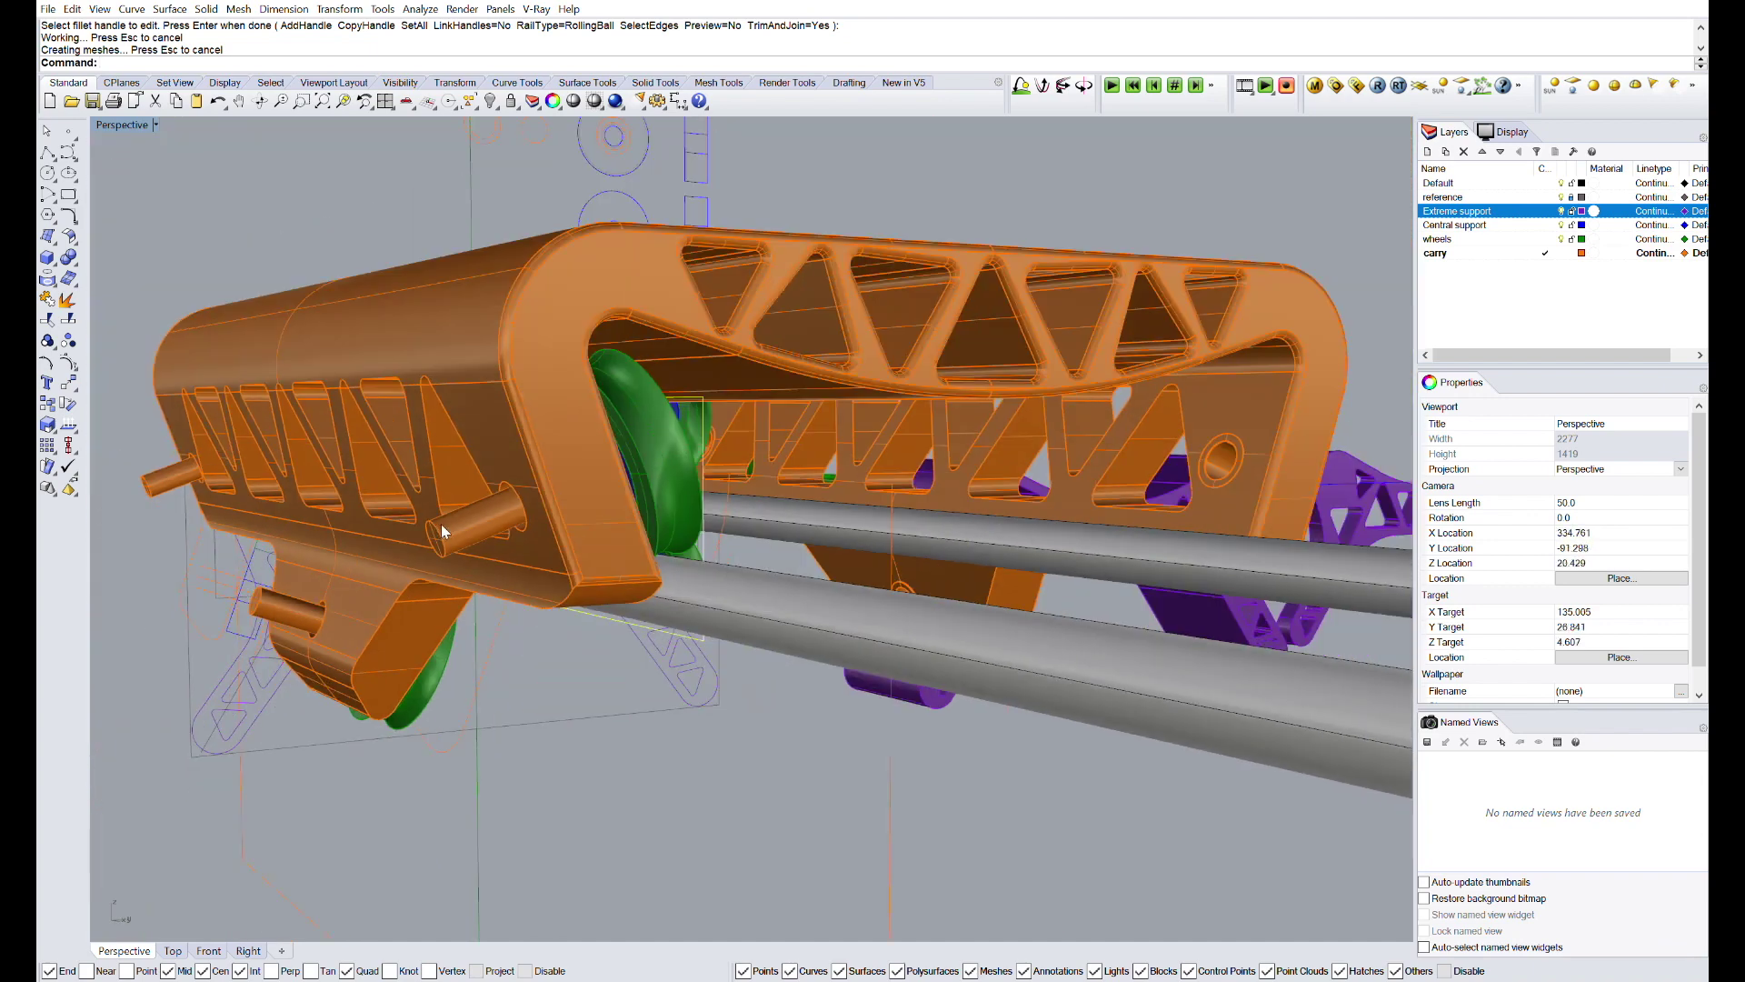
- Fillet the opposite end edges of the carriage, including its triangular cut-outs, with a radius of 1
scroll(1103, 445, "down", 2)
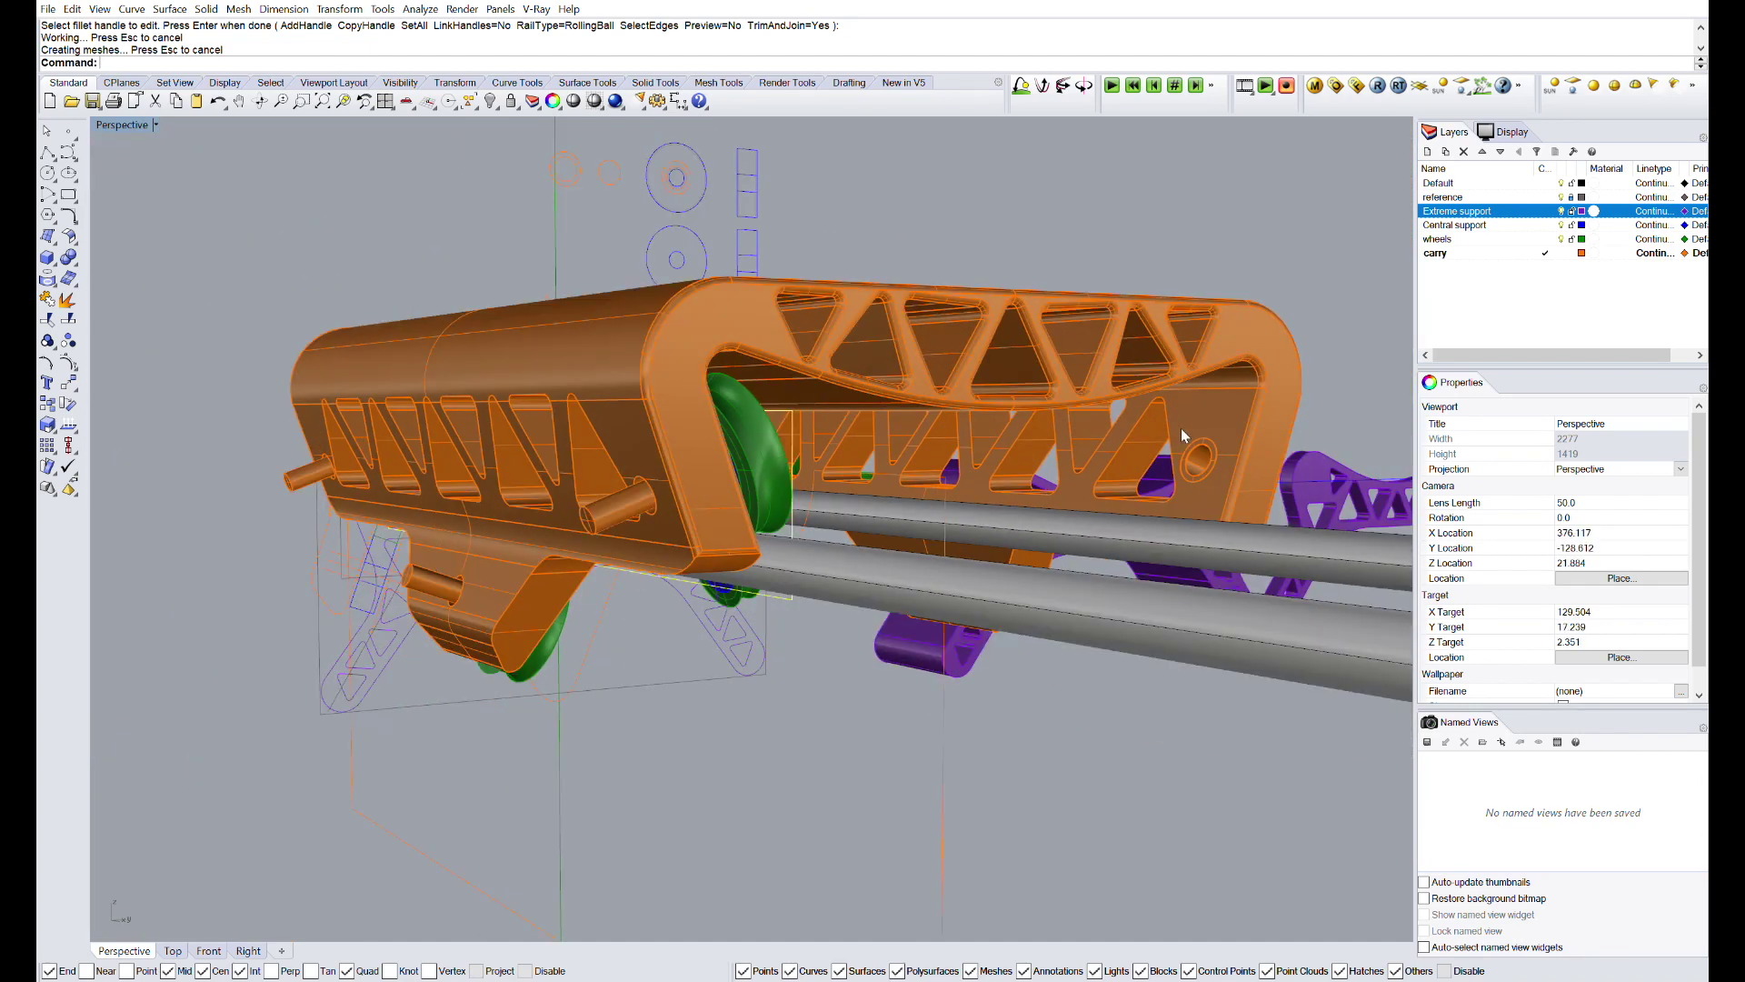
right_click_drag(1181, 430, 976, 407)
scroll(974, 406, "down", 4)
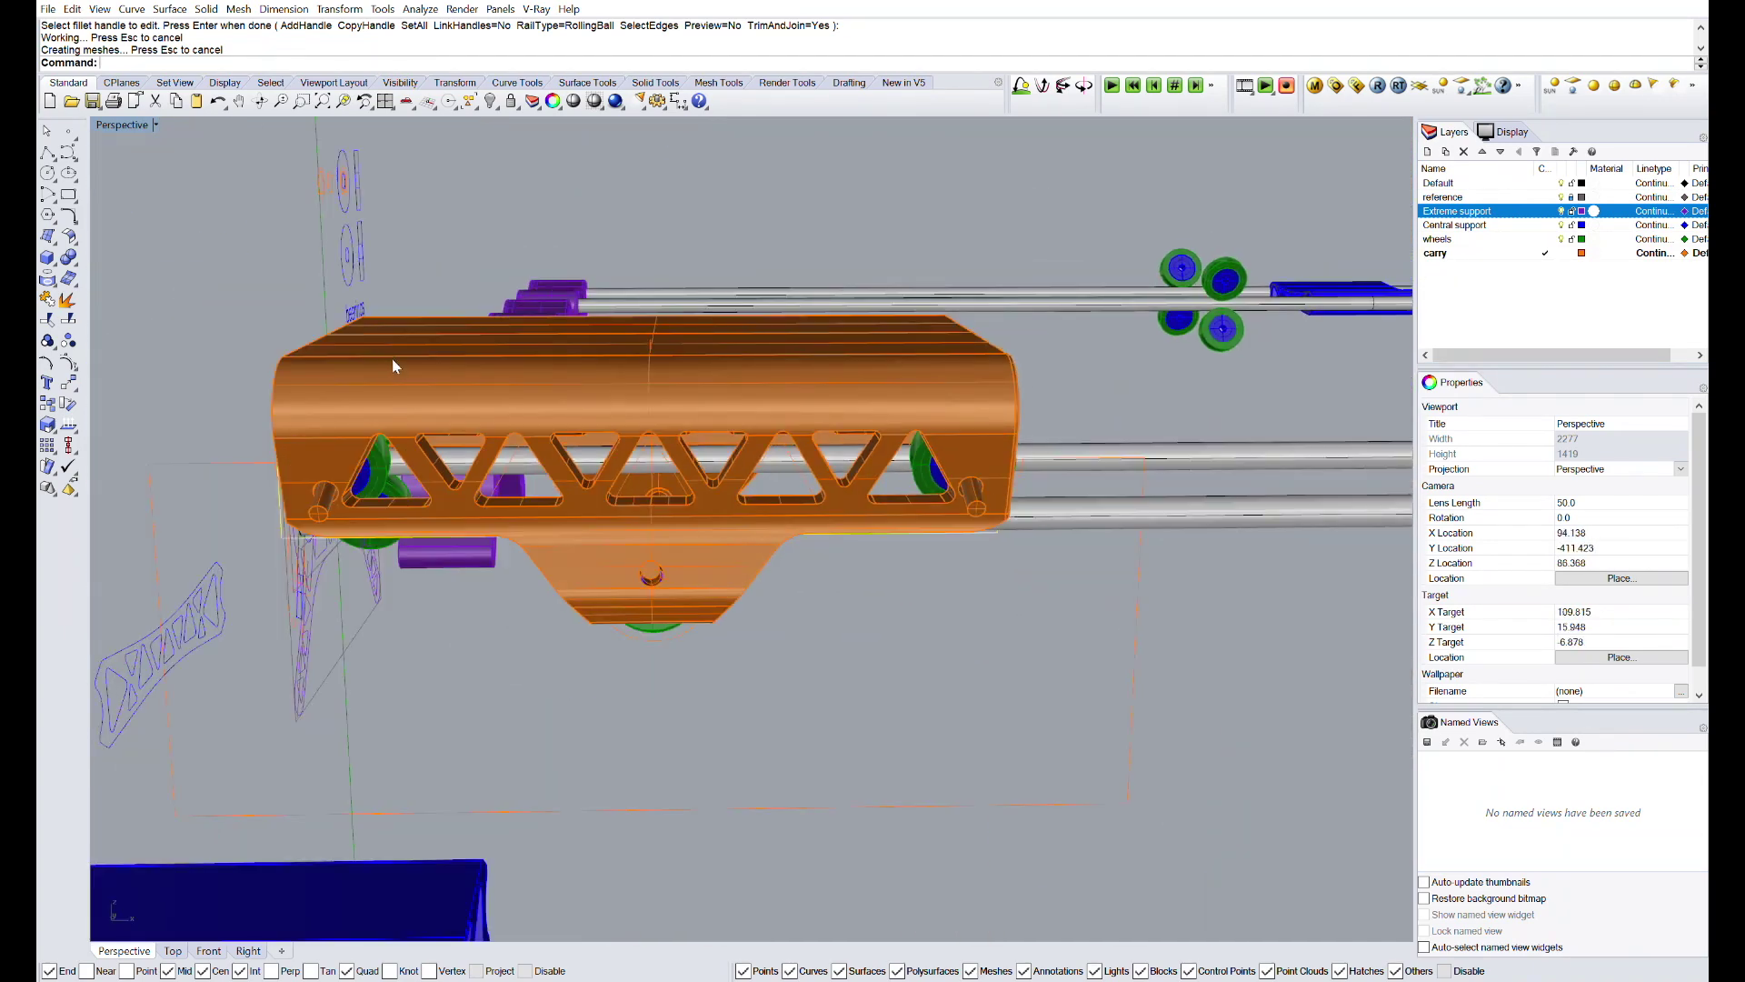
right_click_drag(391, 358, 570, 360, "shift")
right_click(570, 358)
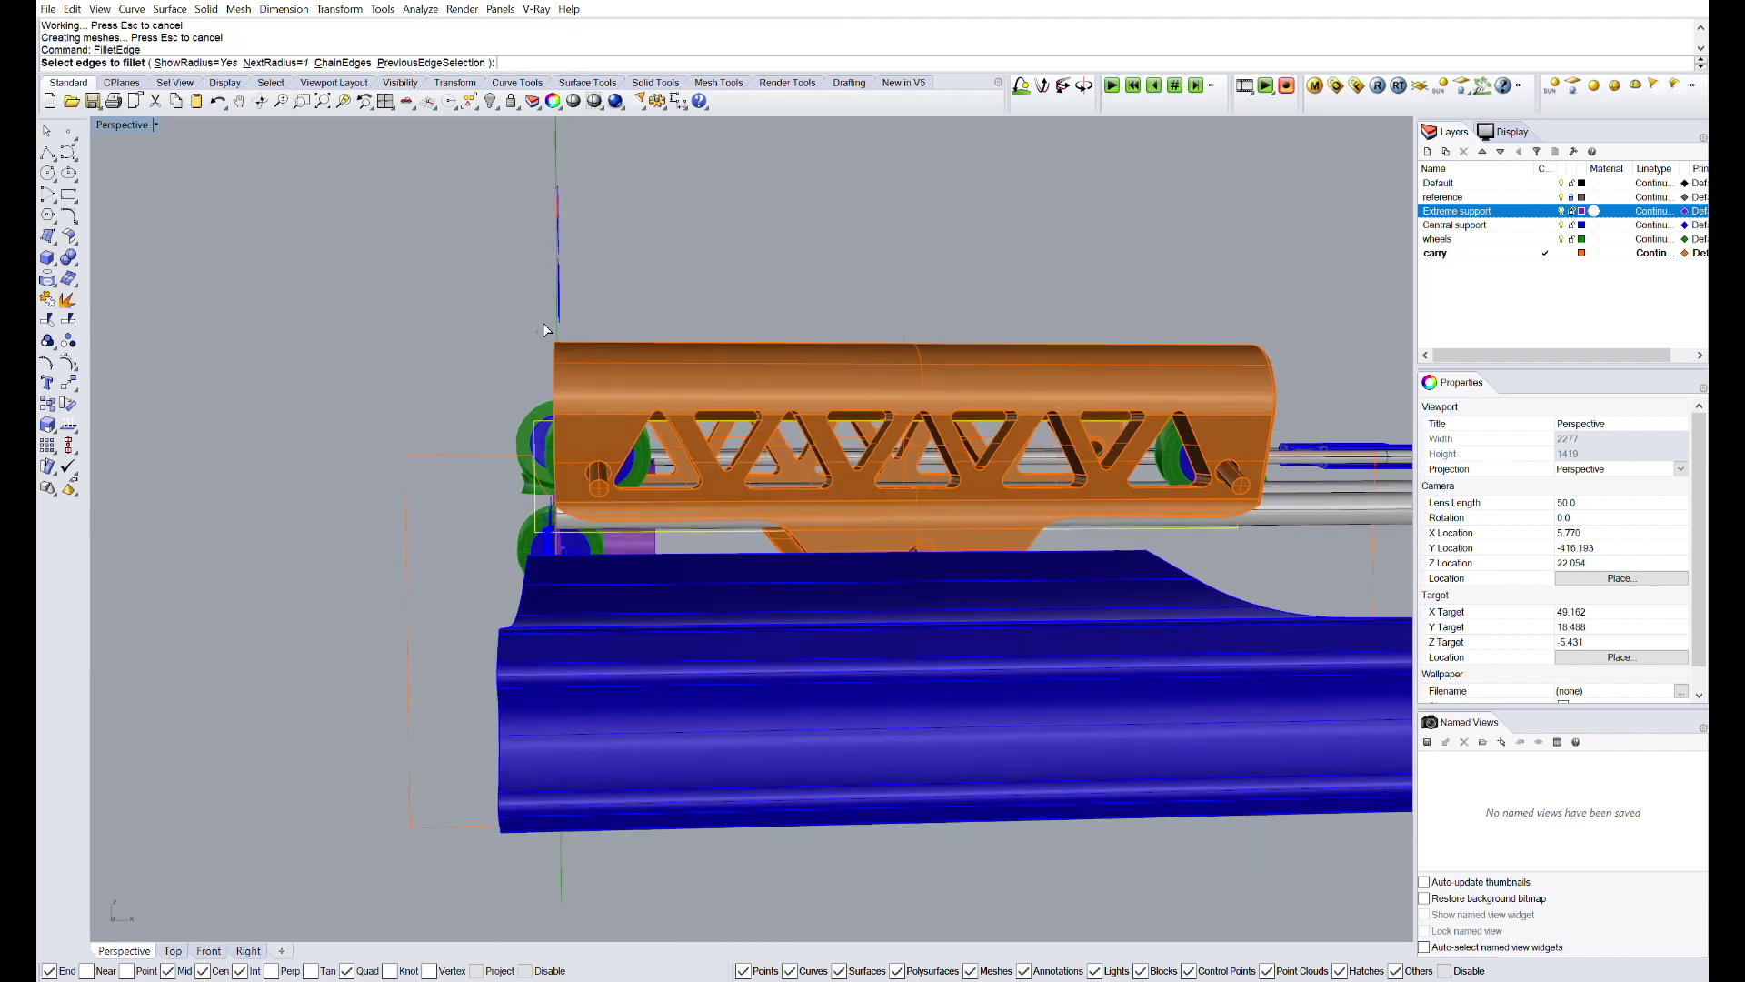
left_click_drag(565, 509, 565, 513)
right_click_drag(466, 485, 522, 475)
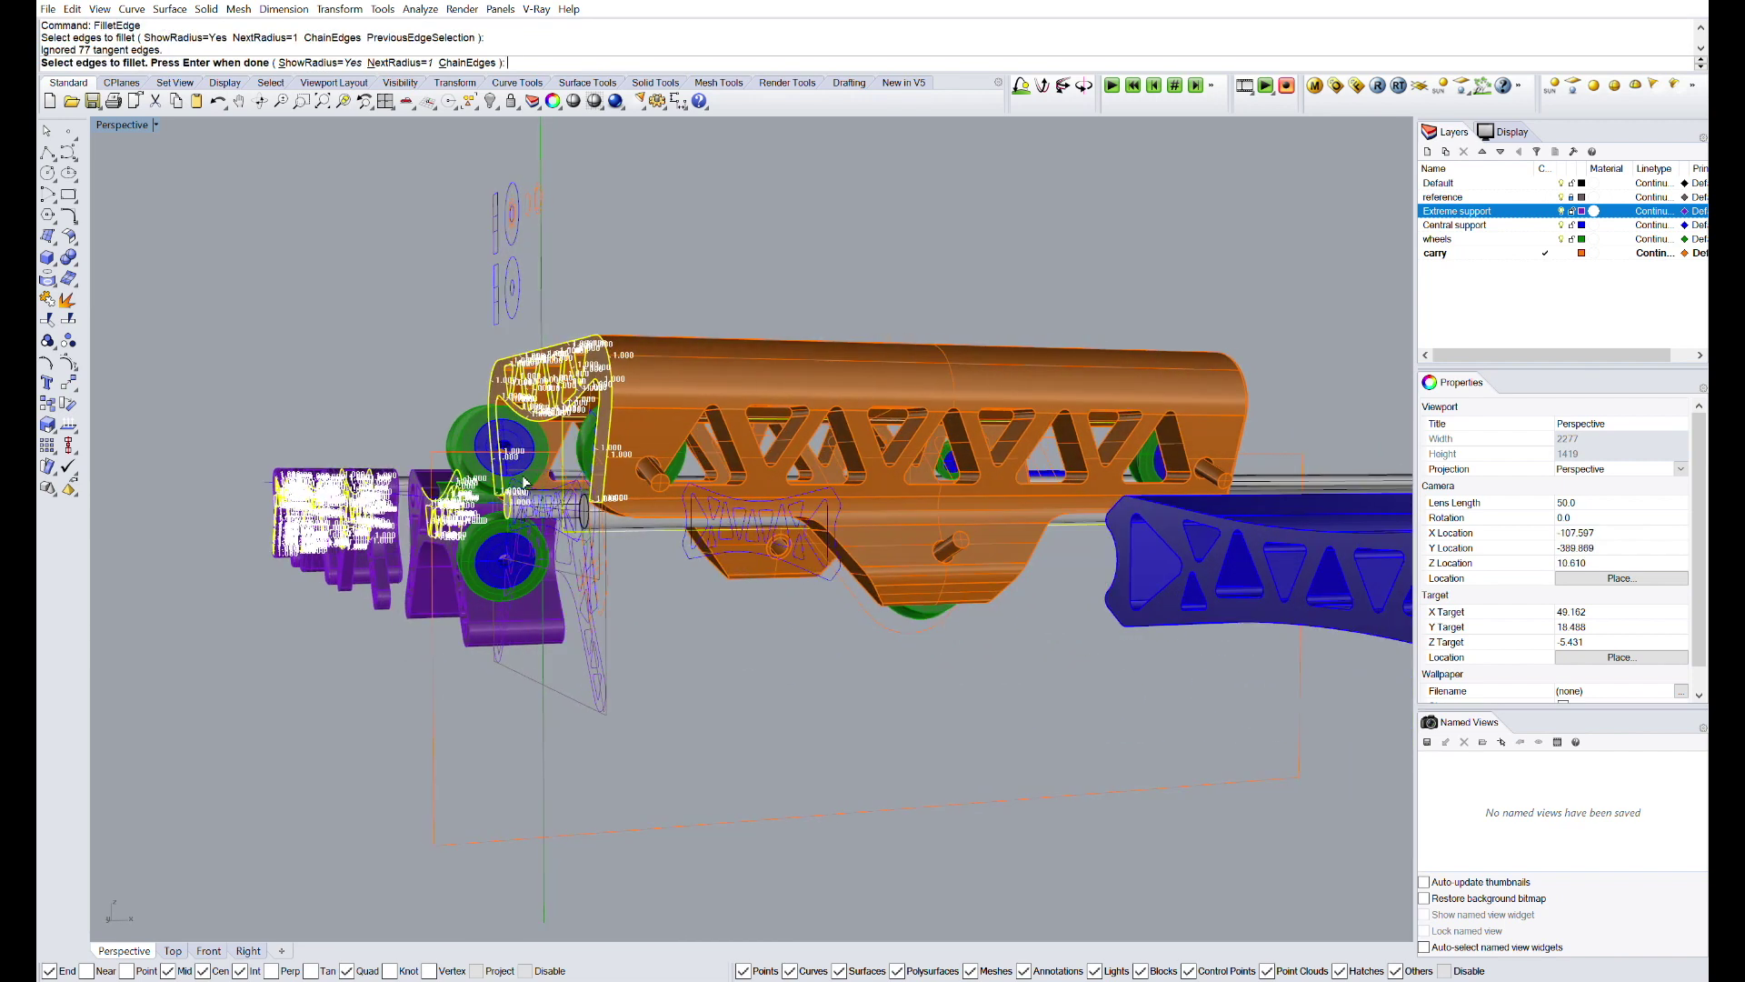
scroll(521, 476, "down", 2)
left_click_drag(225, 687, 488, 319, "ctrl")
scroll(492, 491, "up", 4)
right_click_drag(489, 589, 544, 597)
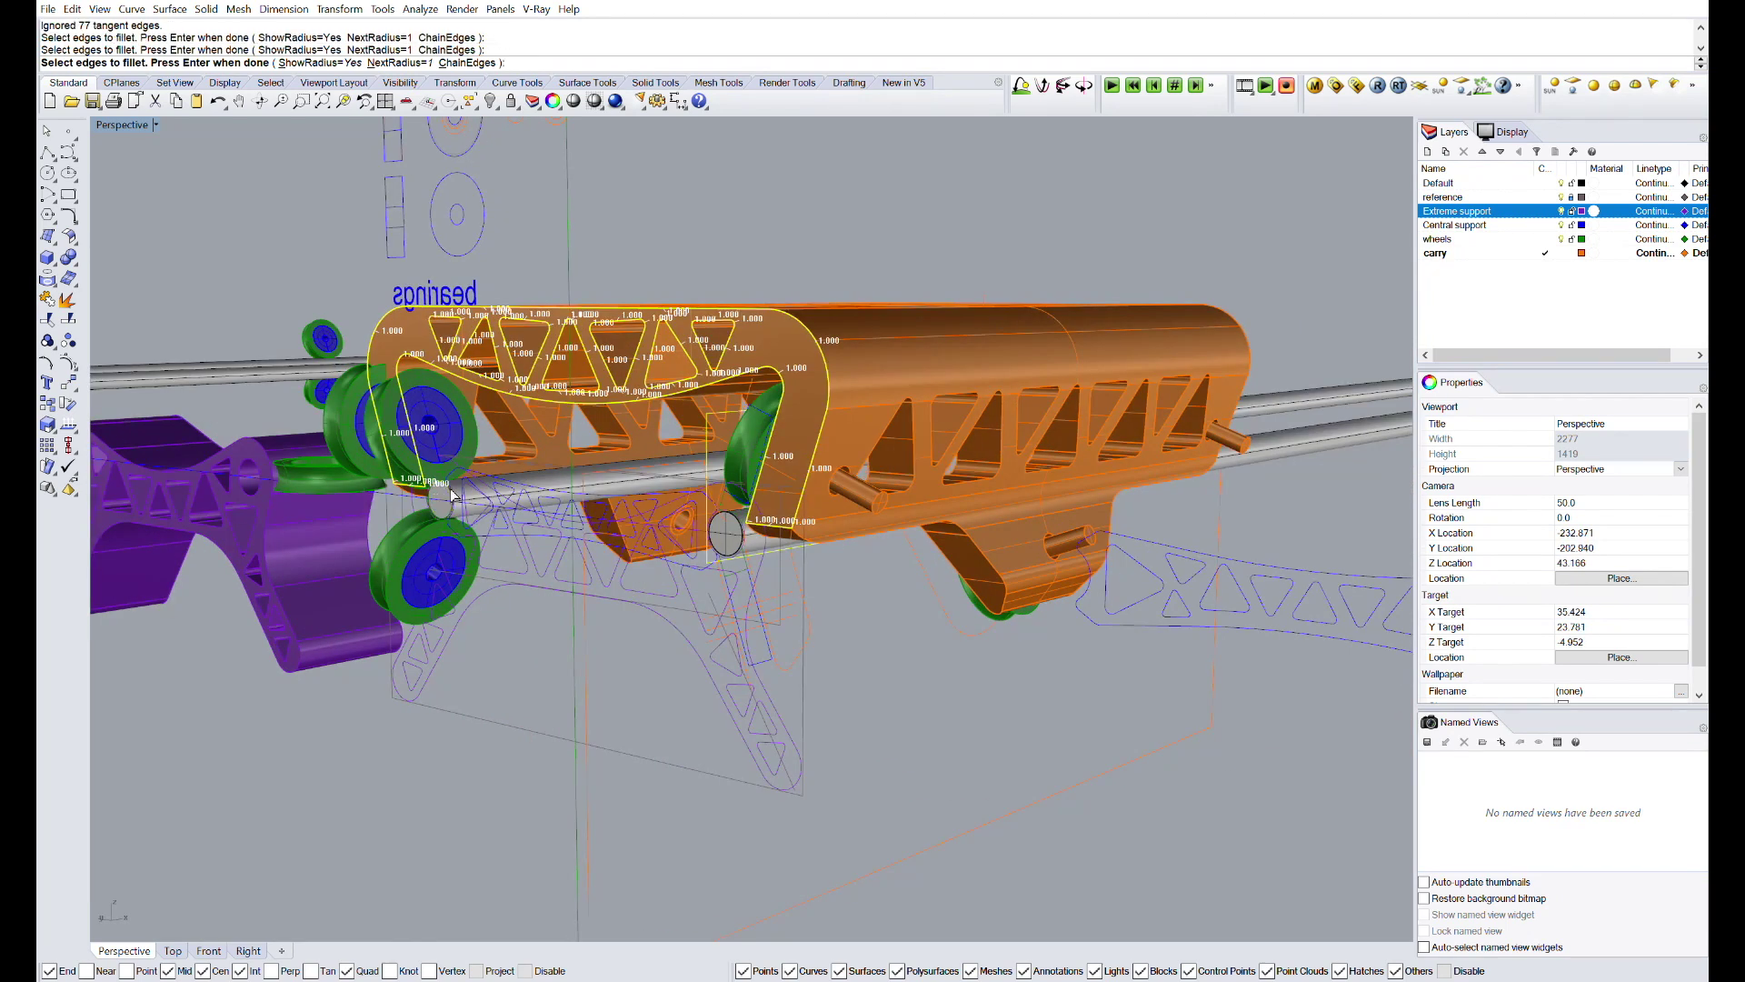
key("Return")
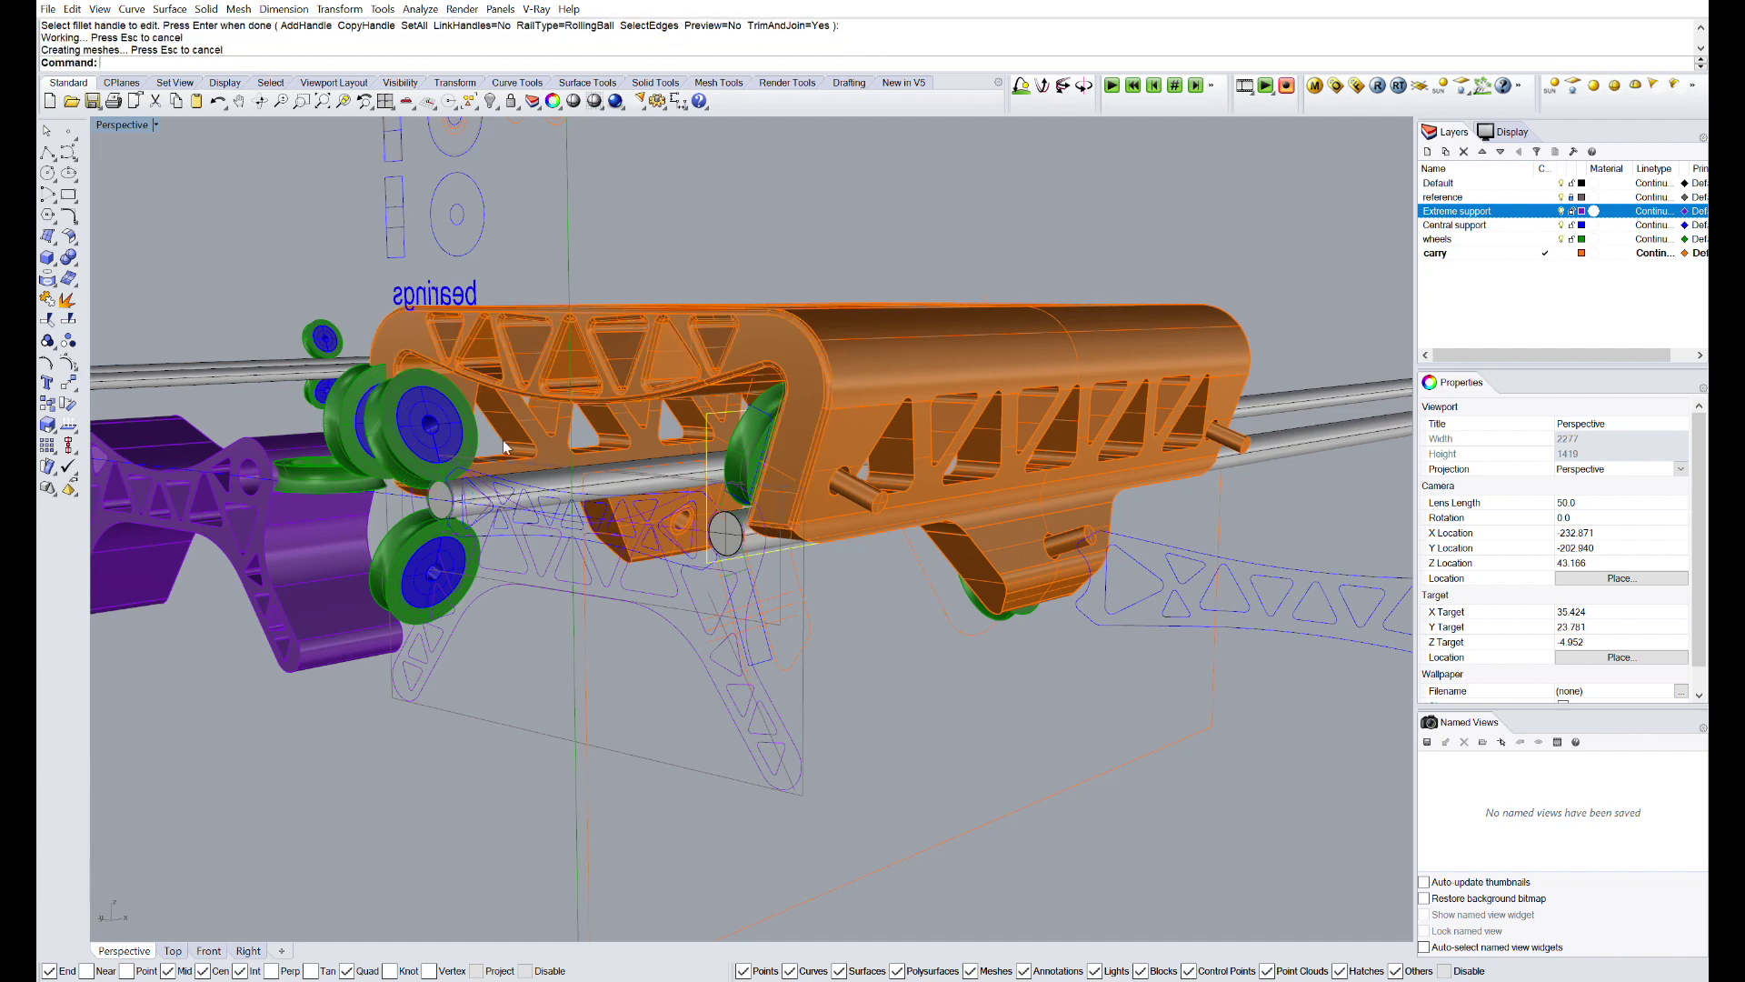
- Add the remaining knobs beside the wheels to the current selection of knobs and threaded bolts
right_click_drag(486, 475, 740, 389)
scroll(684, 364, "up", 4)
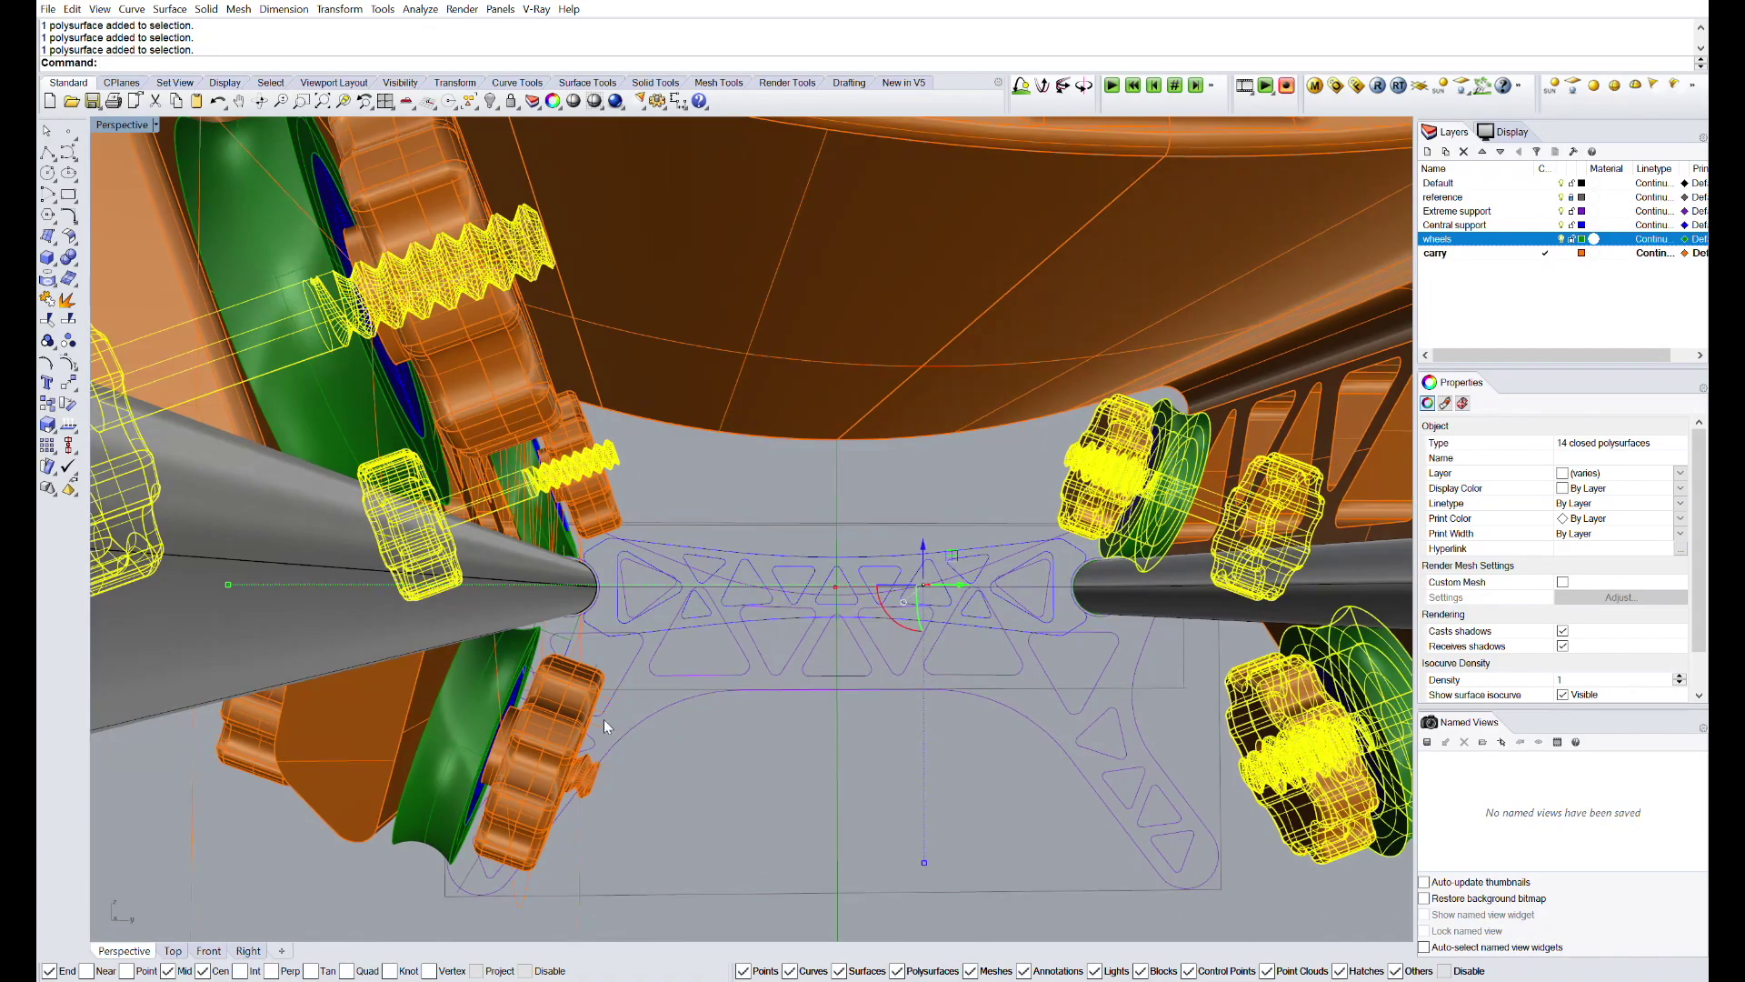
left_click(595, 494, "shift")
left_click(510, 666, "shift")
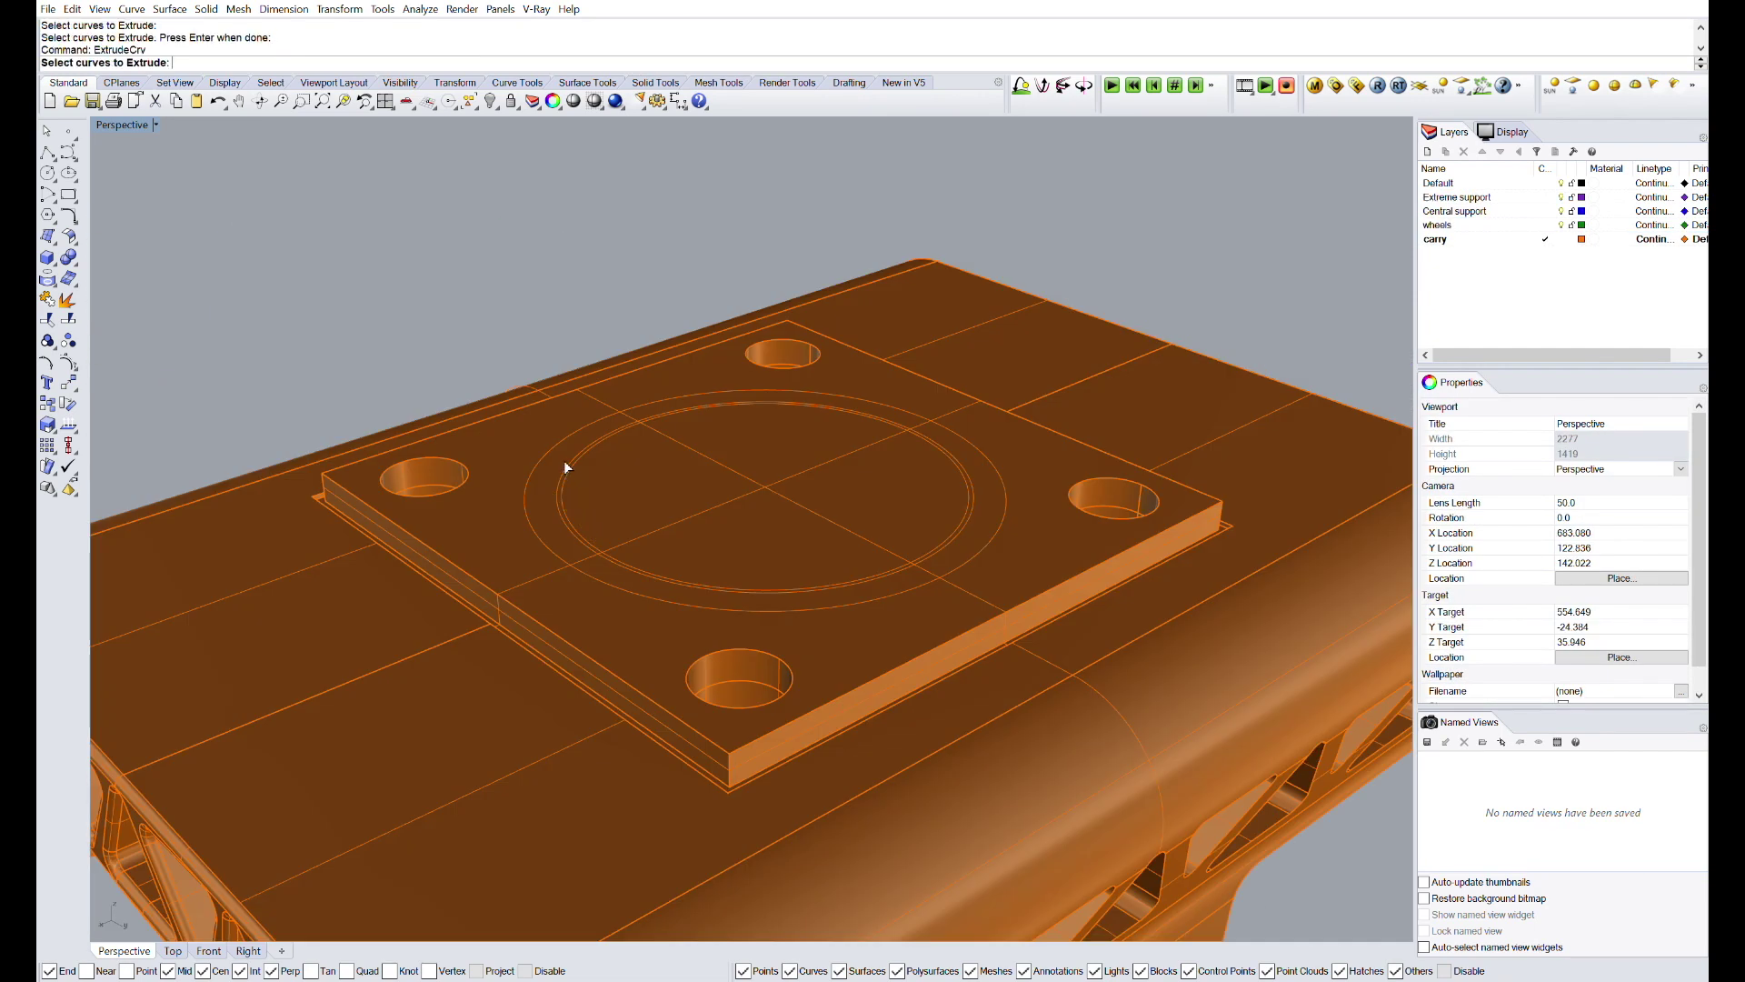
- Extrude the inner circle of the carriage's square mounting plate upward into a solid cylinder
left_click(564, 466)
key("Return")
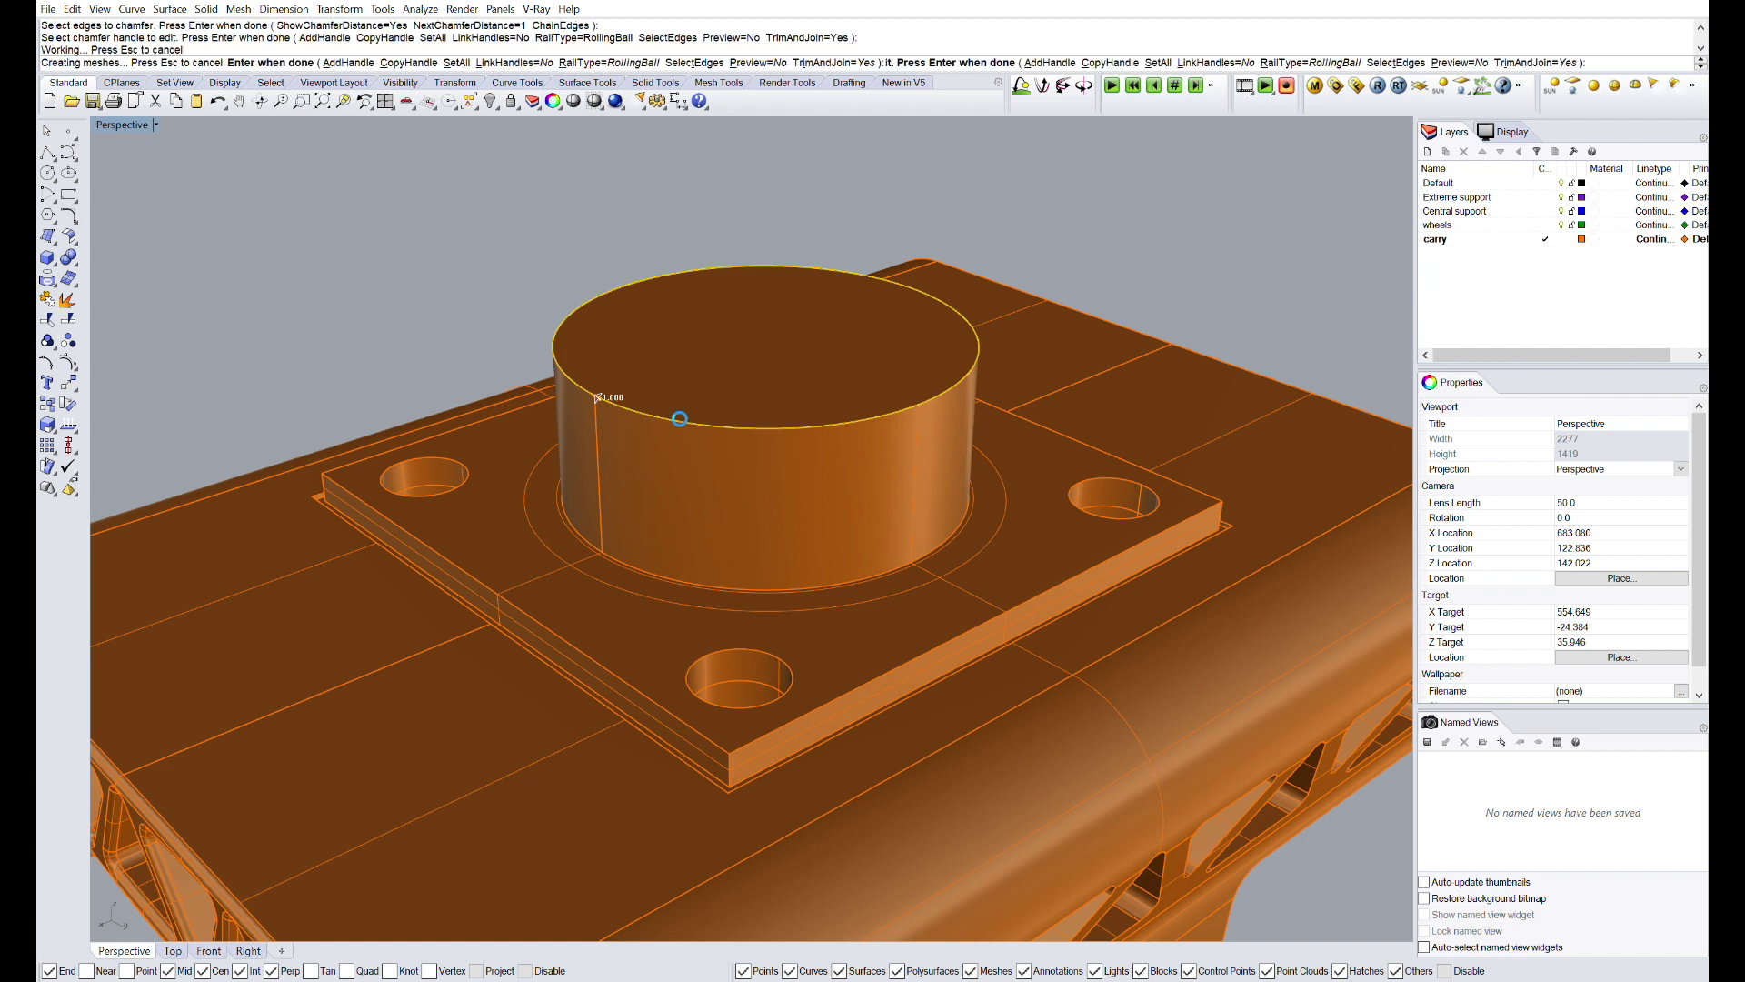
scroll(672, 398, "up", 6)
scroll(677, 389, "down", 4)
right_click_drag(777, 419, 712, 409)
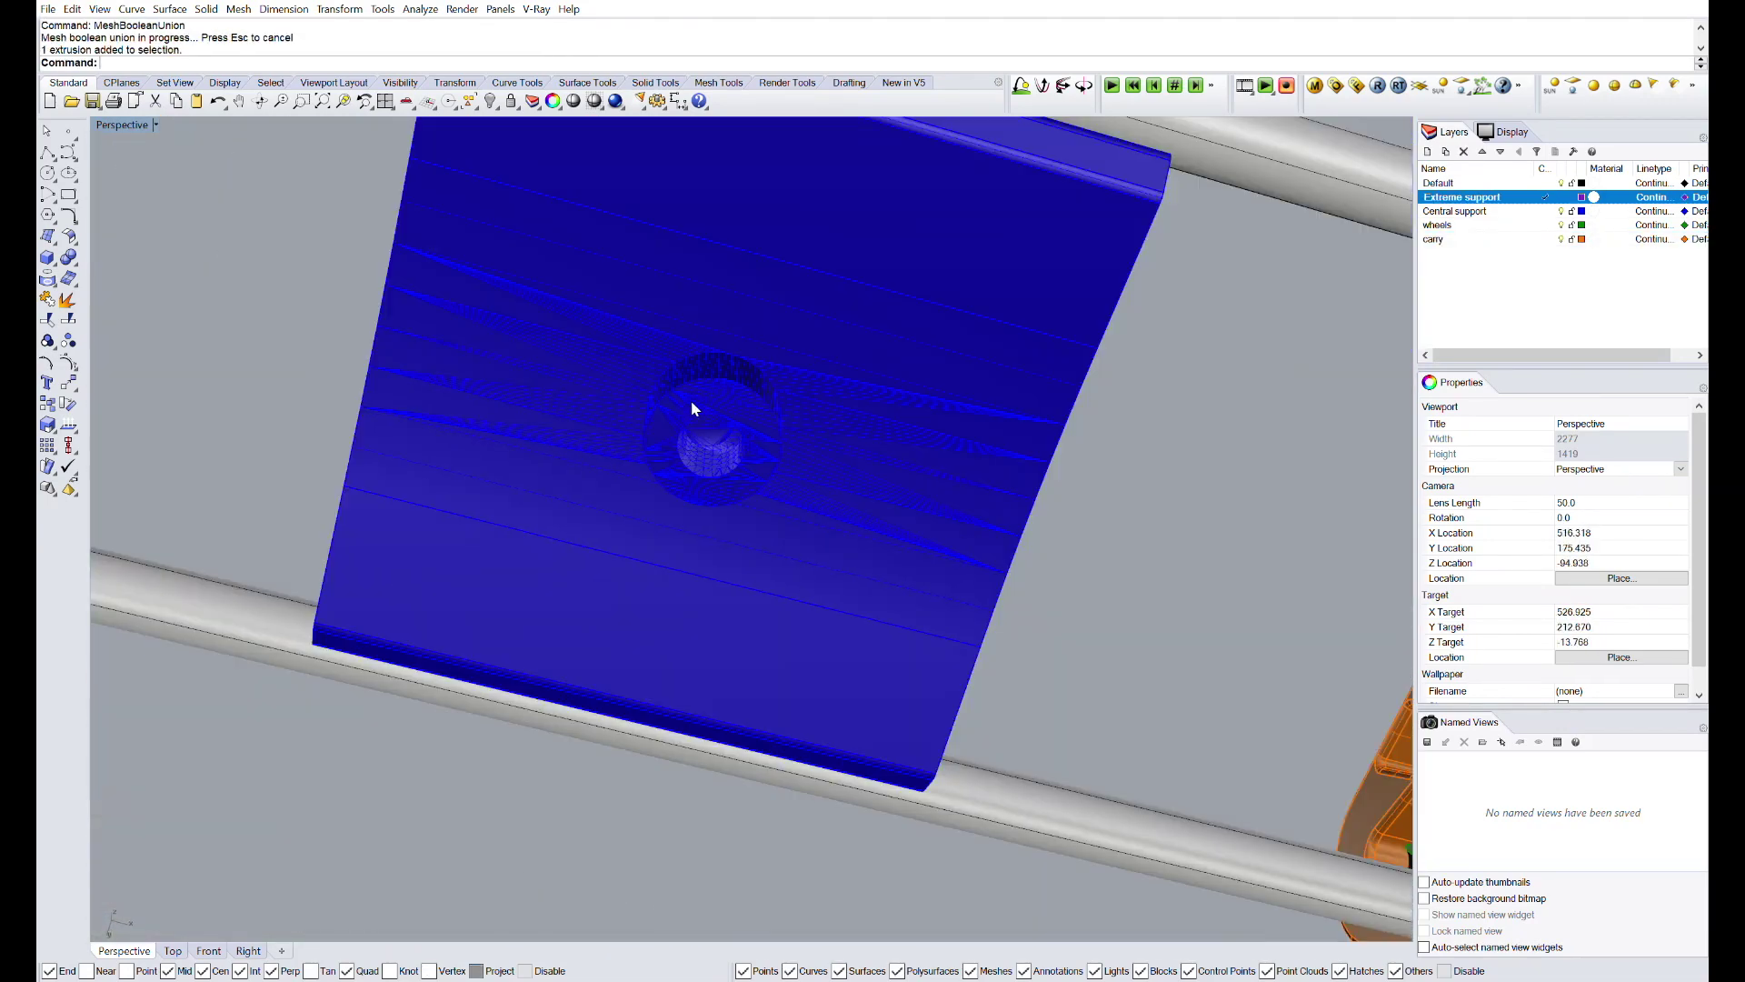
- Examine the central support's underside hole and ribbed side from several angles, including its place in the whole slider assembly
scroll(691, 403, "down", 6)
right_click_drag(609, 414, 869, 365)
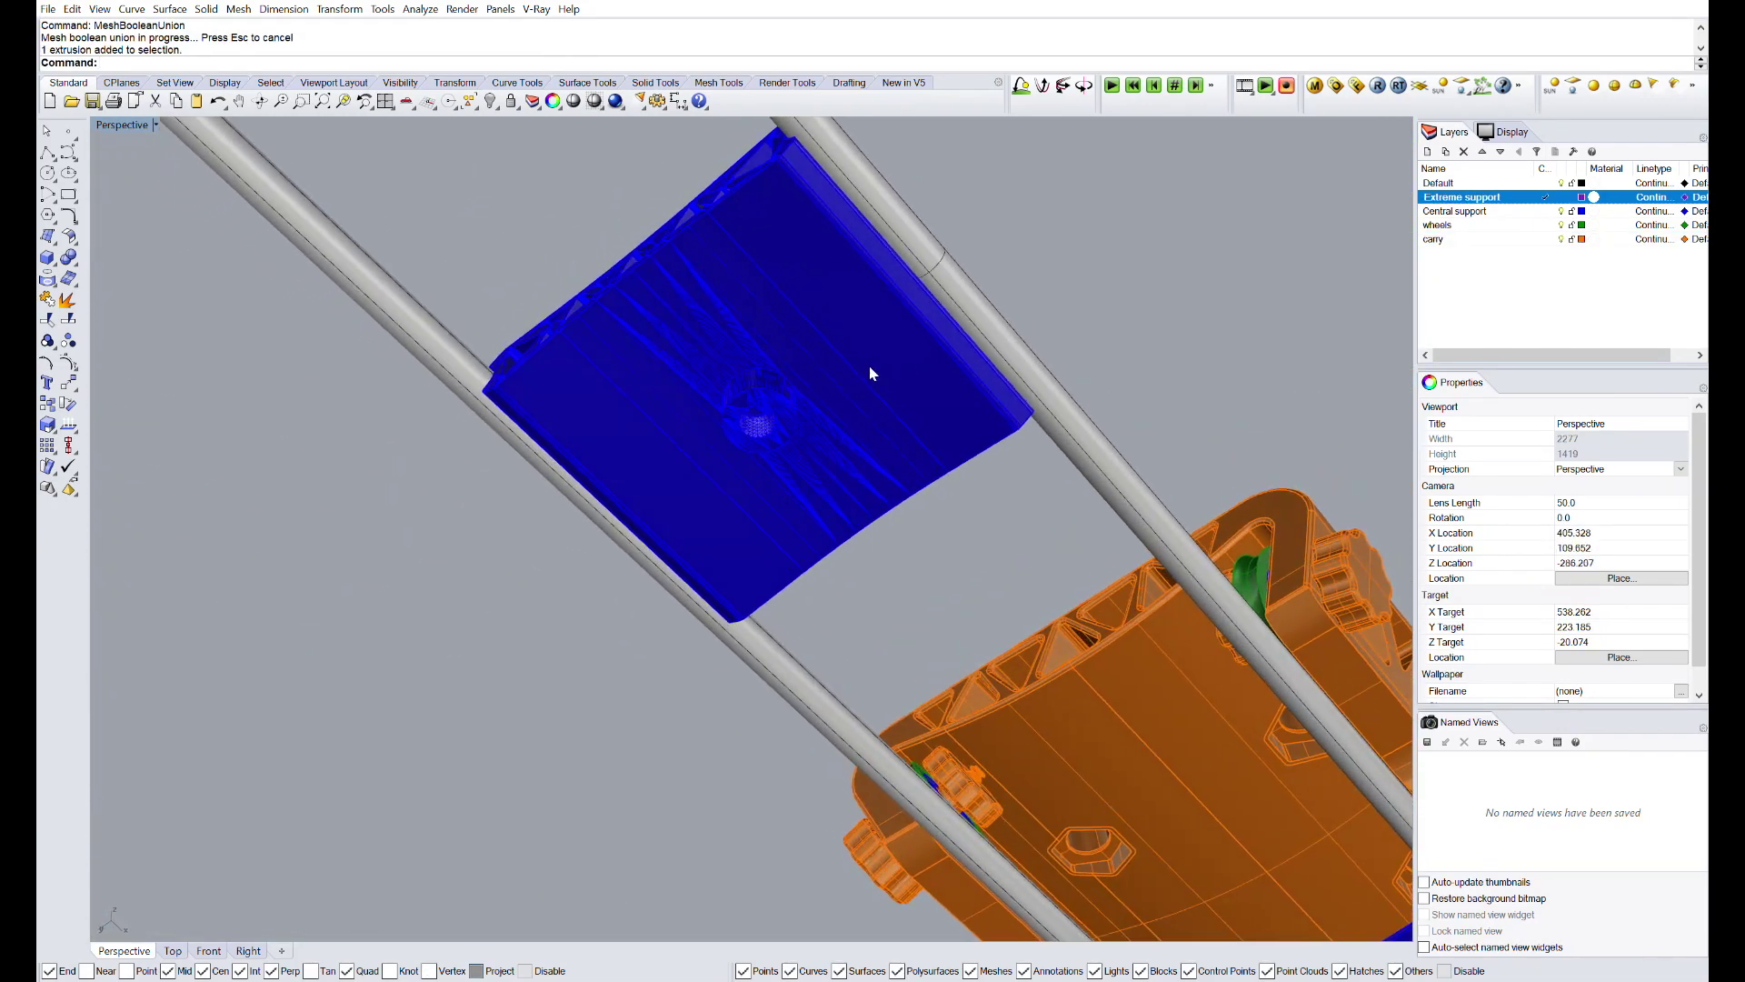
scroll(693, 416, "up", 10)
scroll(619, 434, "up", 10)
scroll(618, 434, "up", 4)
scroll(618, 424, "down", 15)
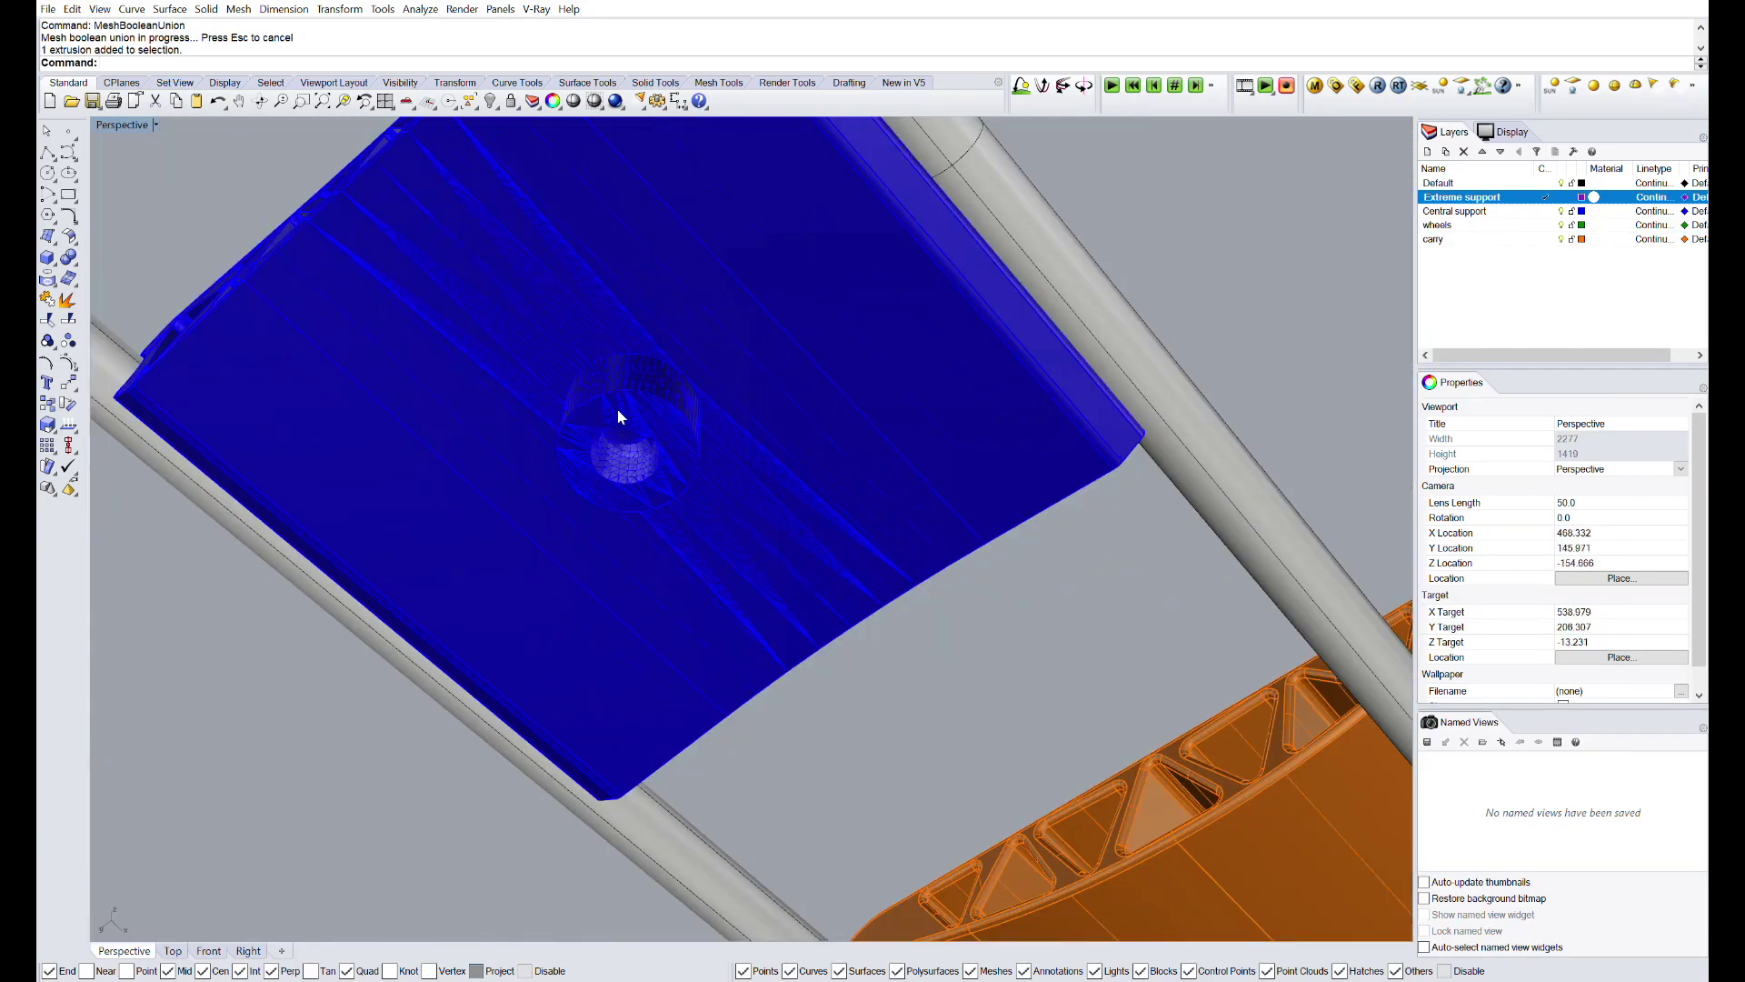
right_click_drag(618, 411, 635, 454)
scroll(661, 441, "down", 4)
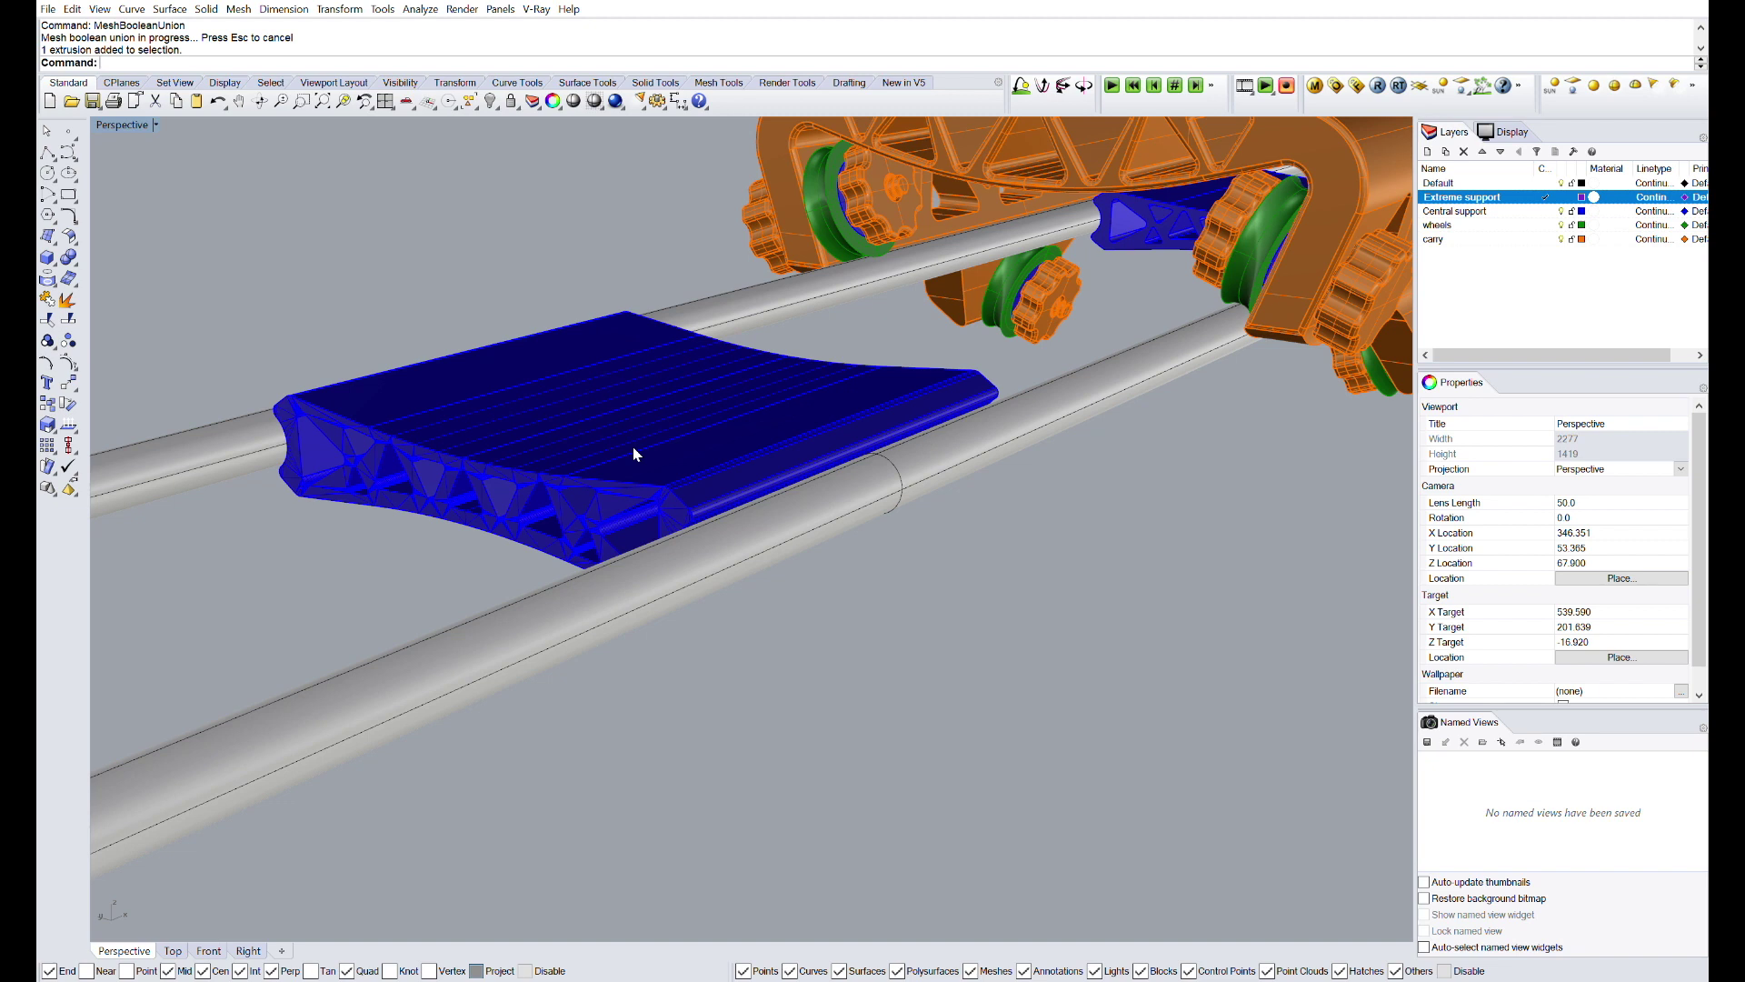
scroll(636, 454, "down", 6)
right_click_drag(638, 450, 566, 503)
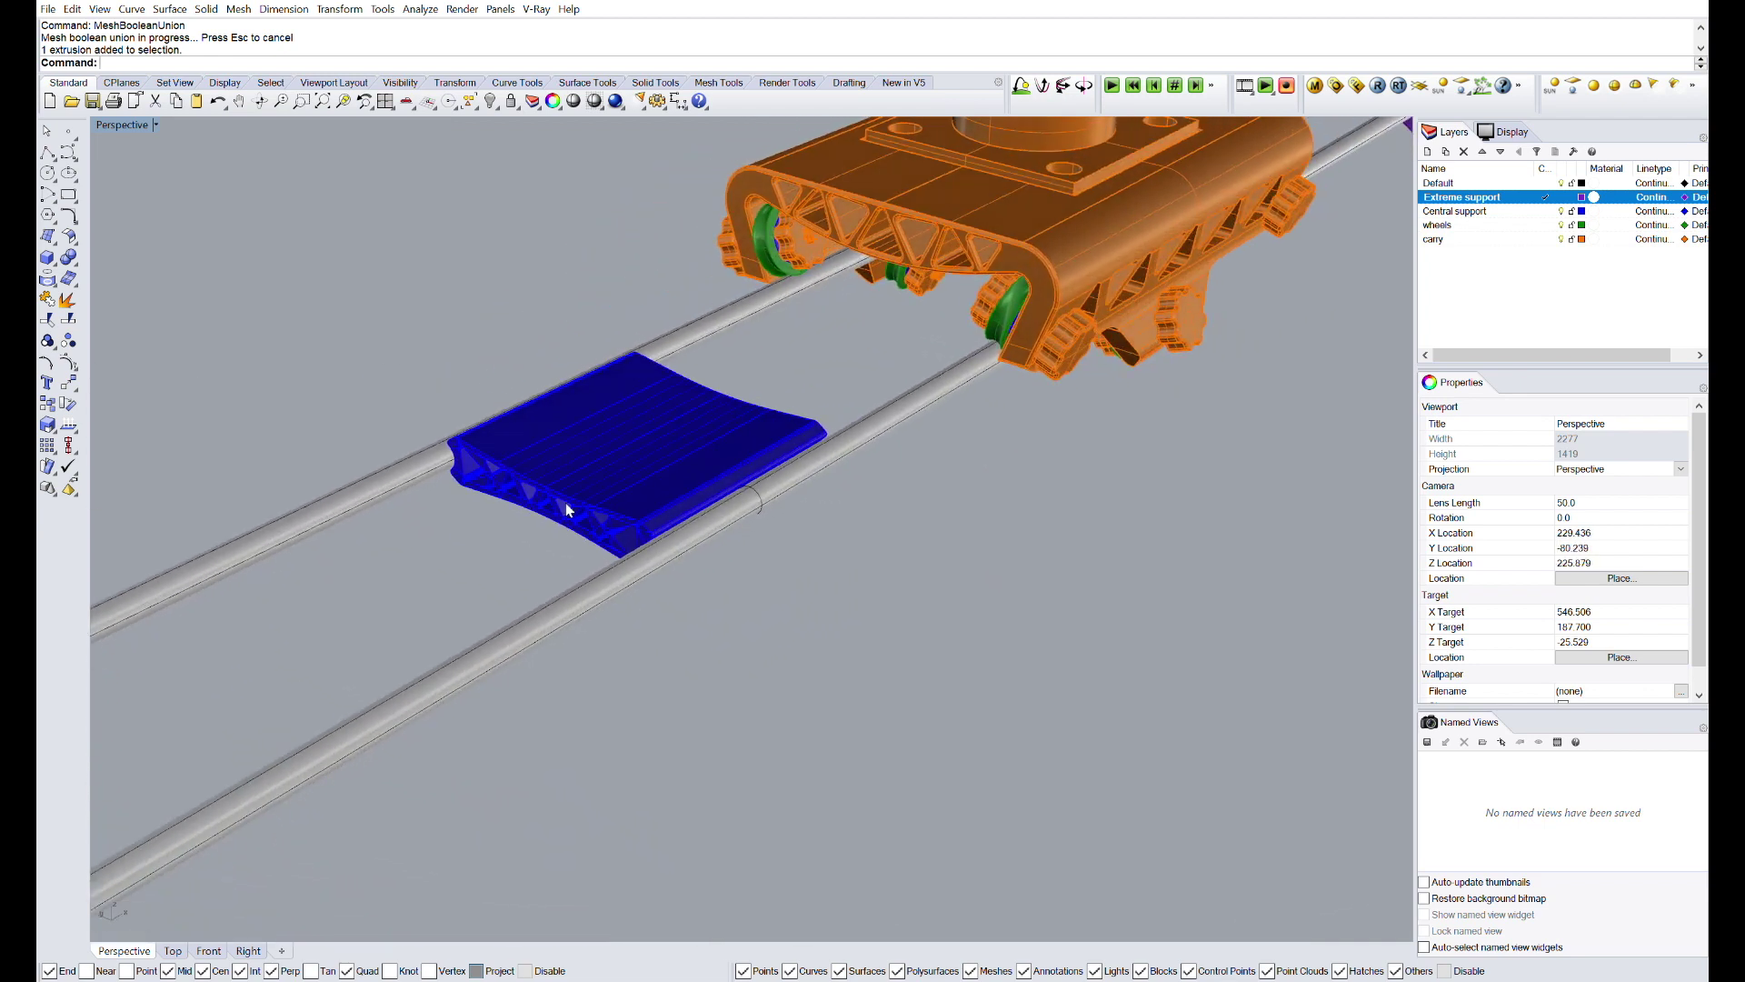
scroll(565, 500, "down", 4)
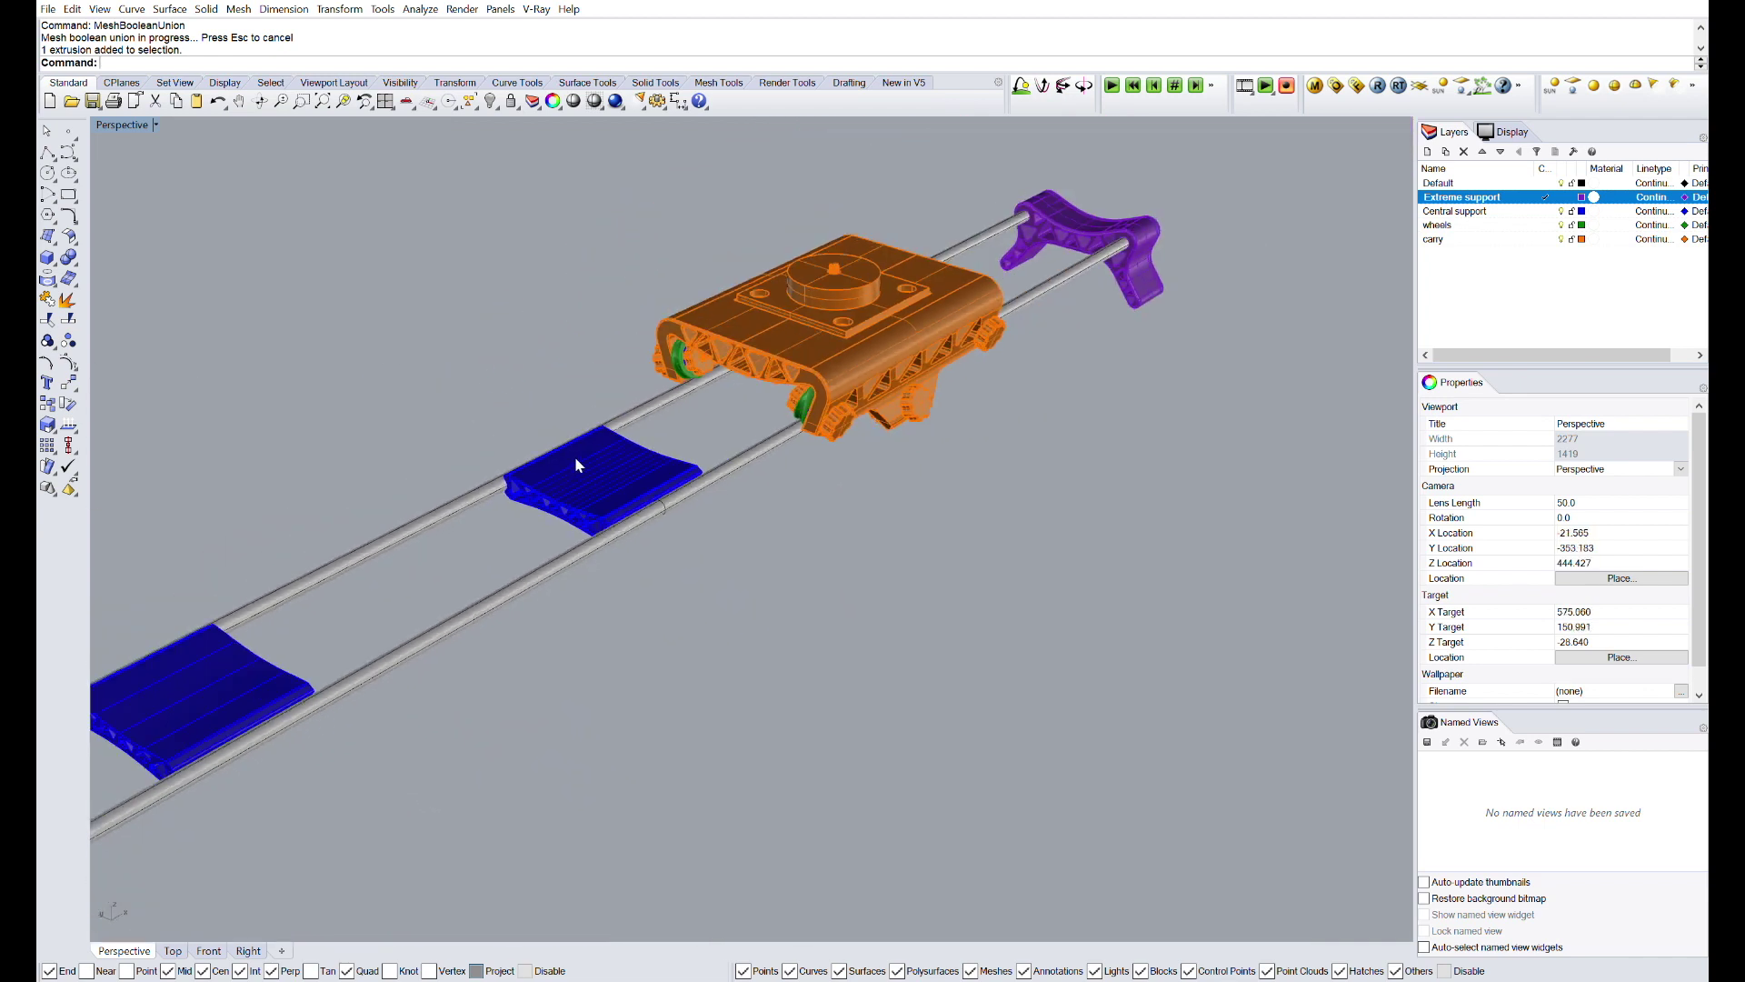
scroll(575, 465, "down", 5)
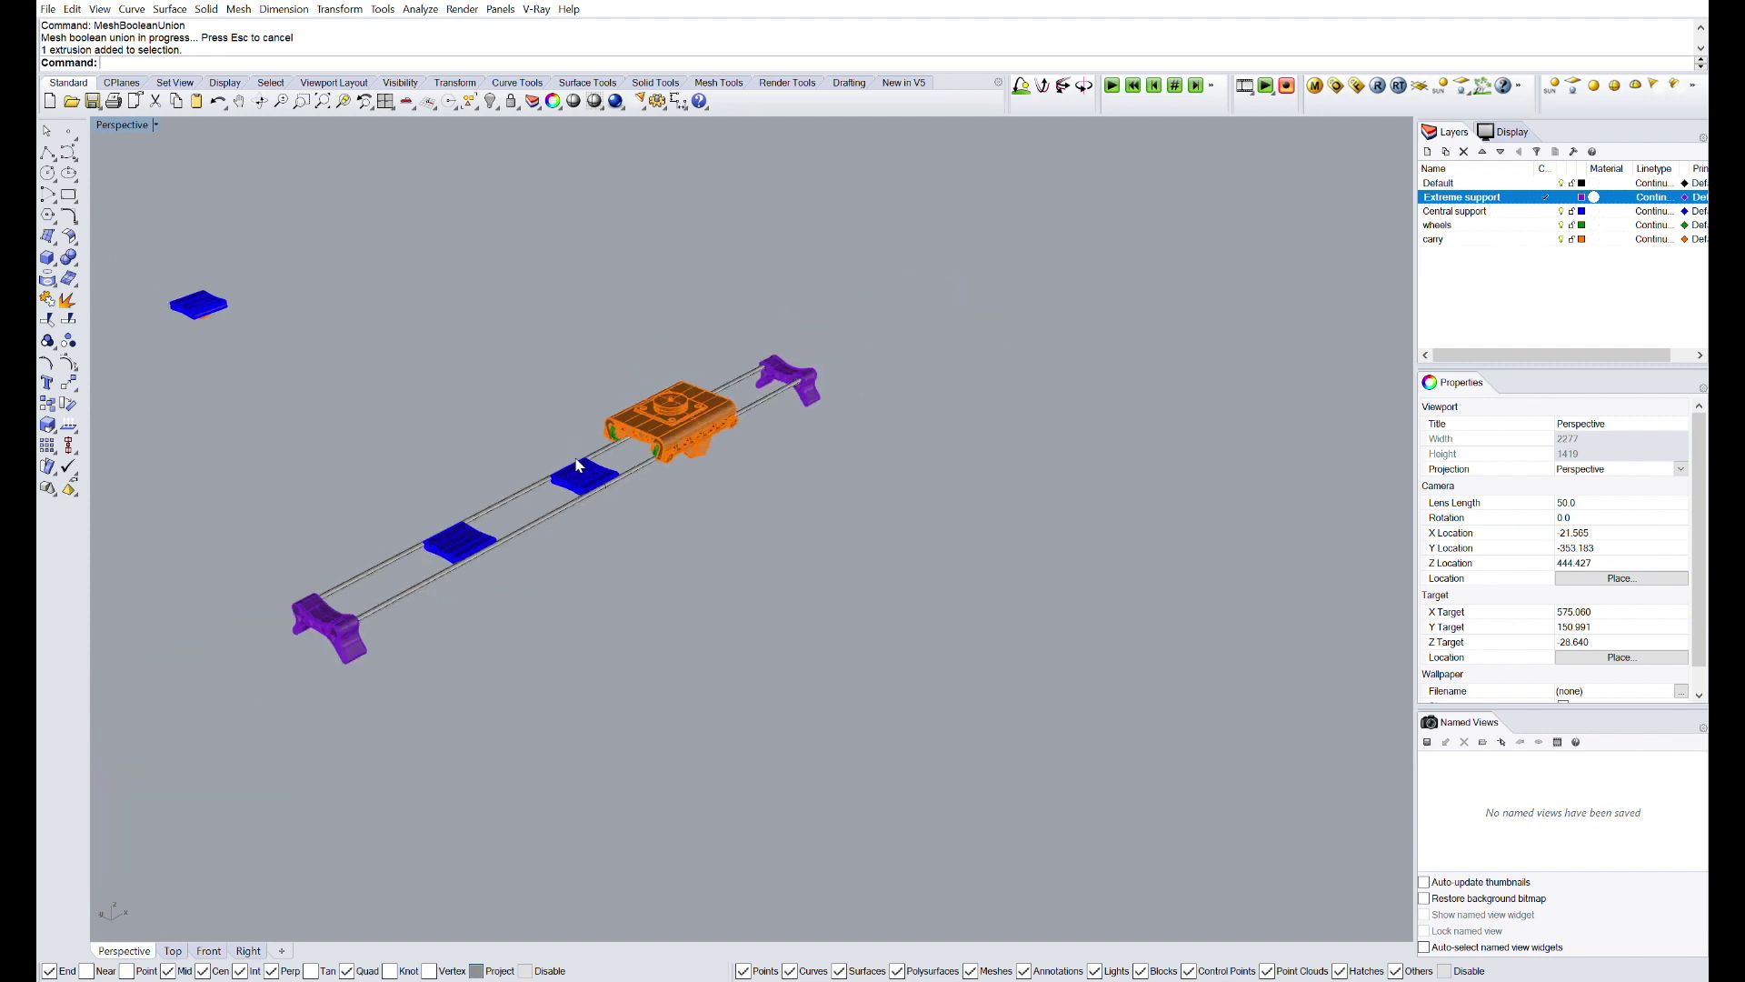
right_click_drag(451, 442, 720, 545)
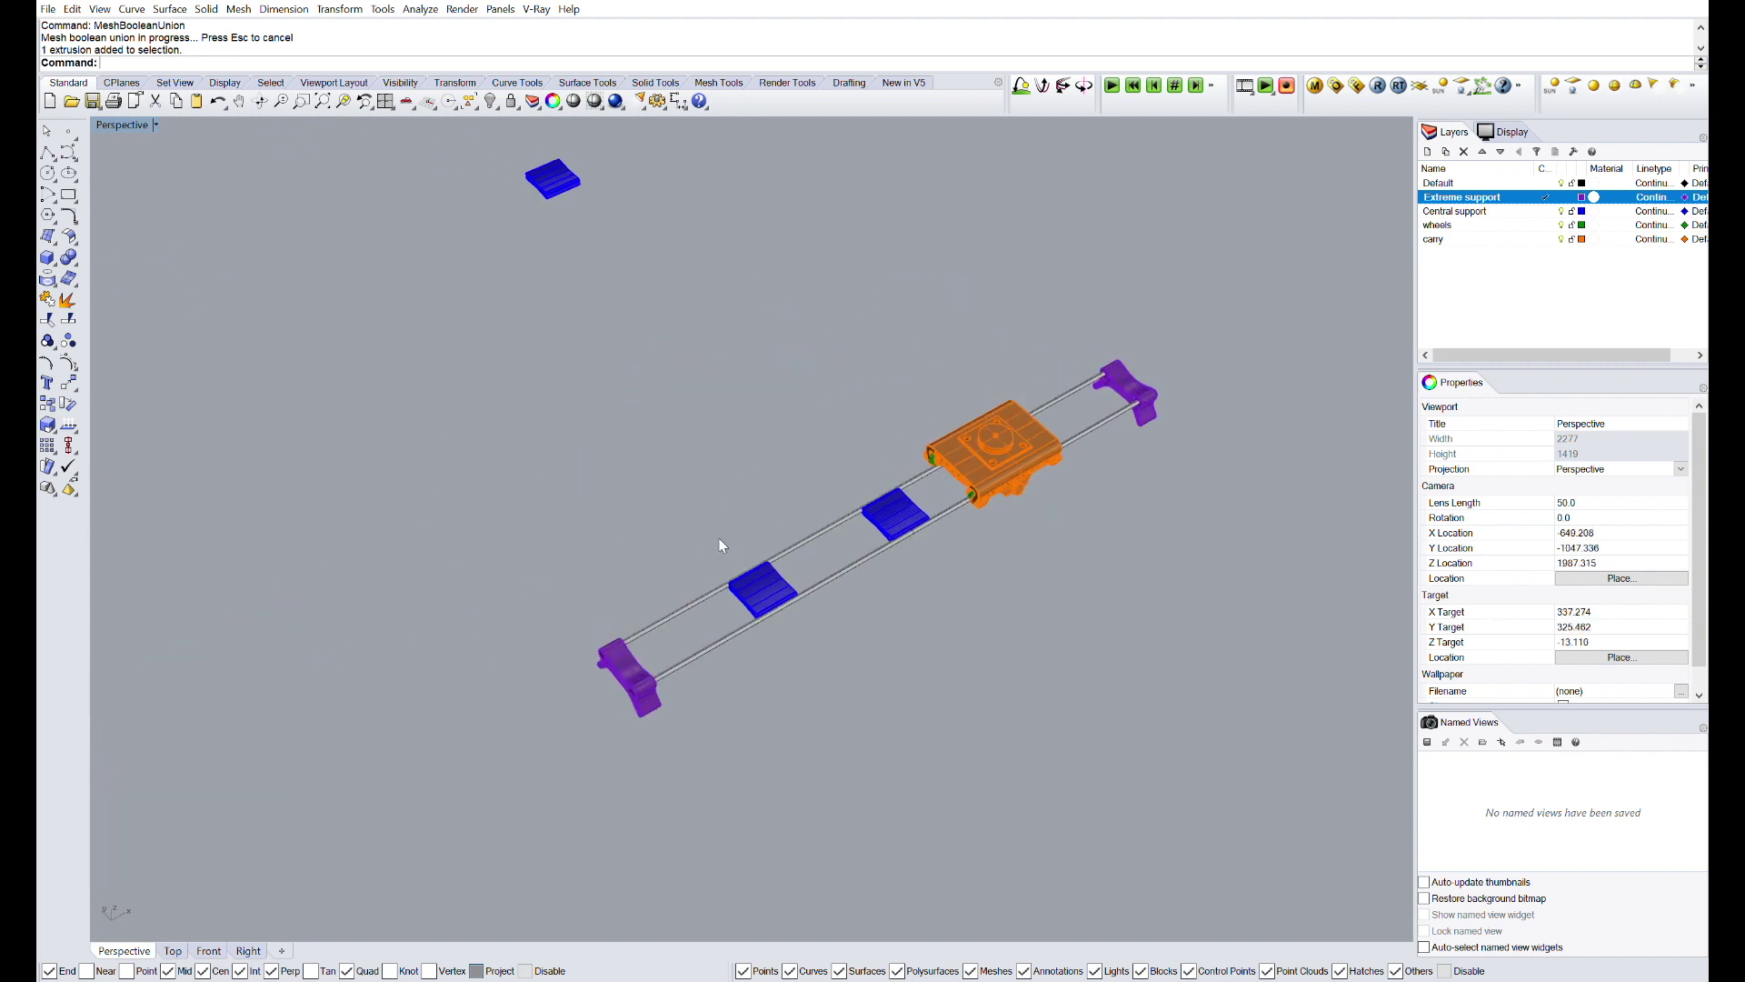
- Select the detached support set apart from the rods, show all hidden objects and clear the selection
left_click_drag(491, 114, 484, 106)
right_click(491, 96)
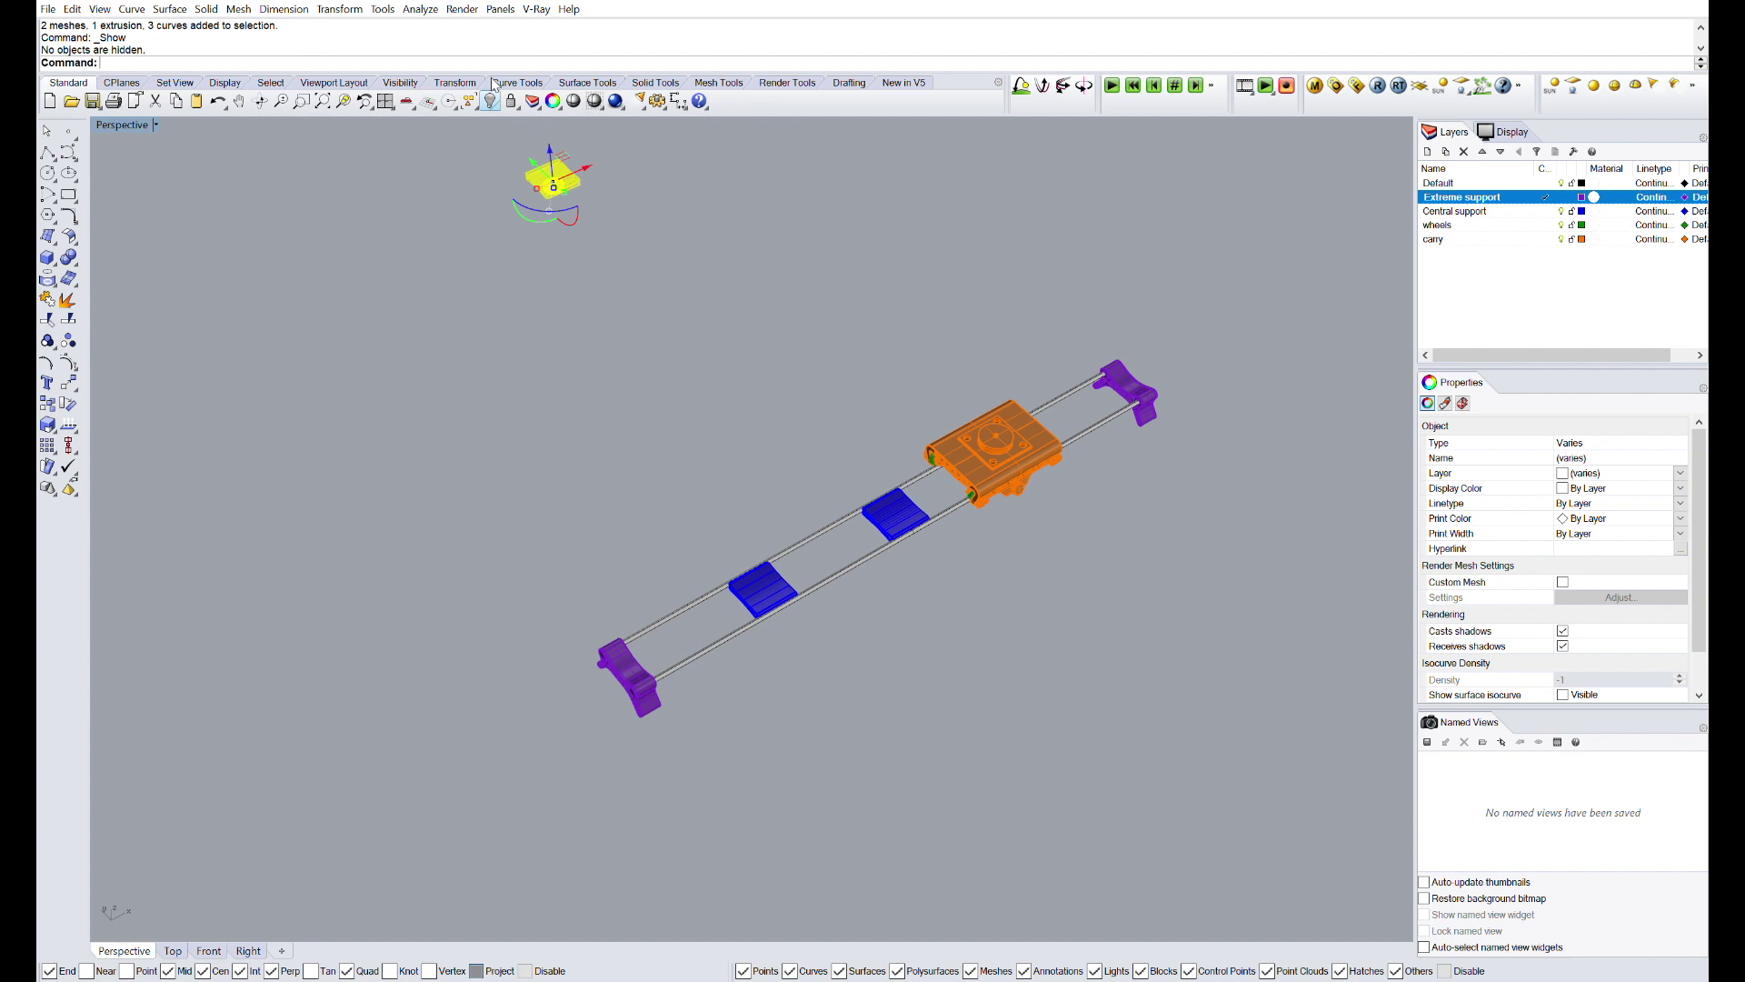
left_click(217, 125)
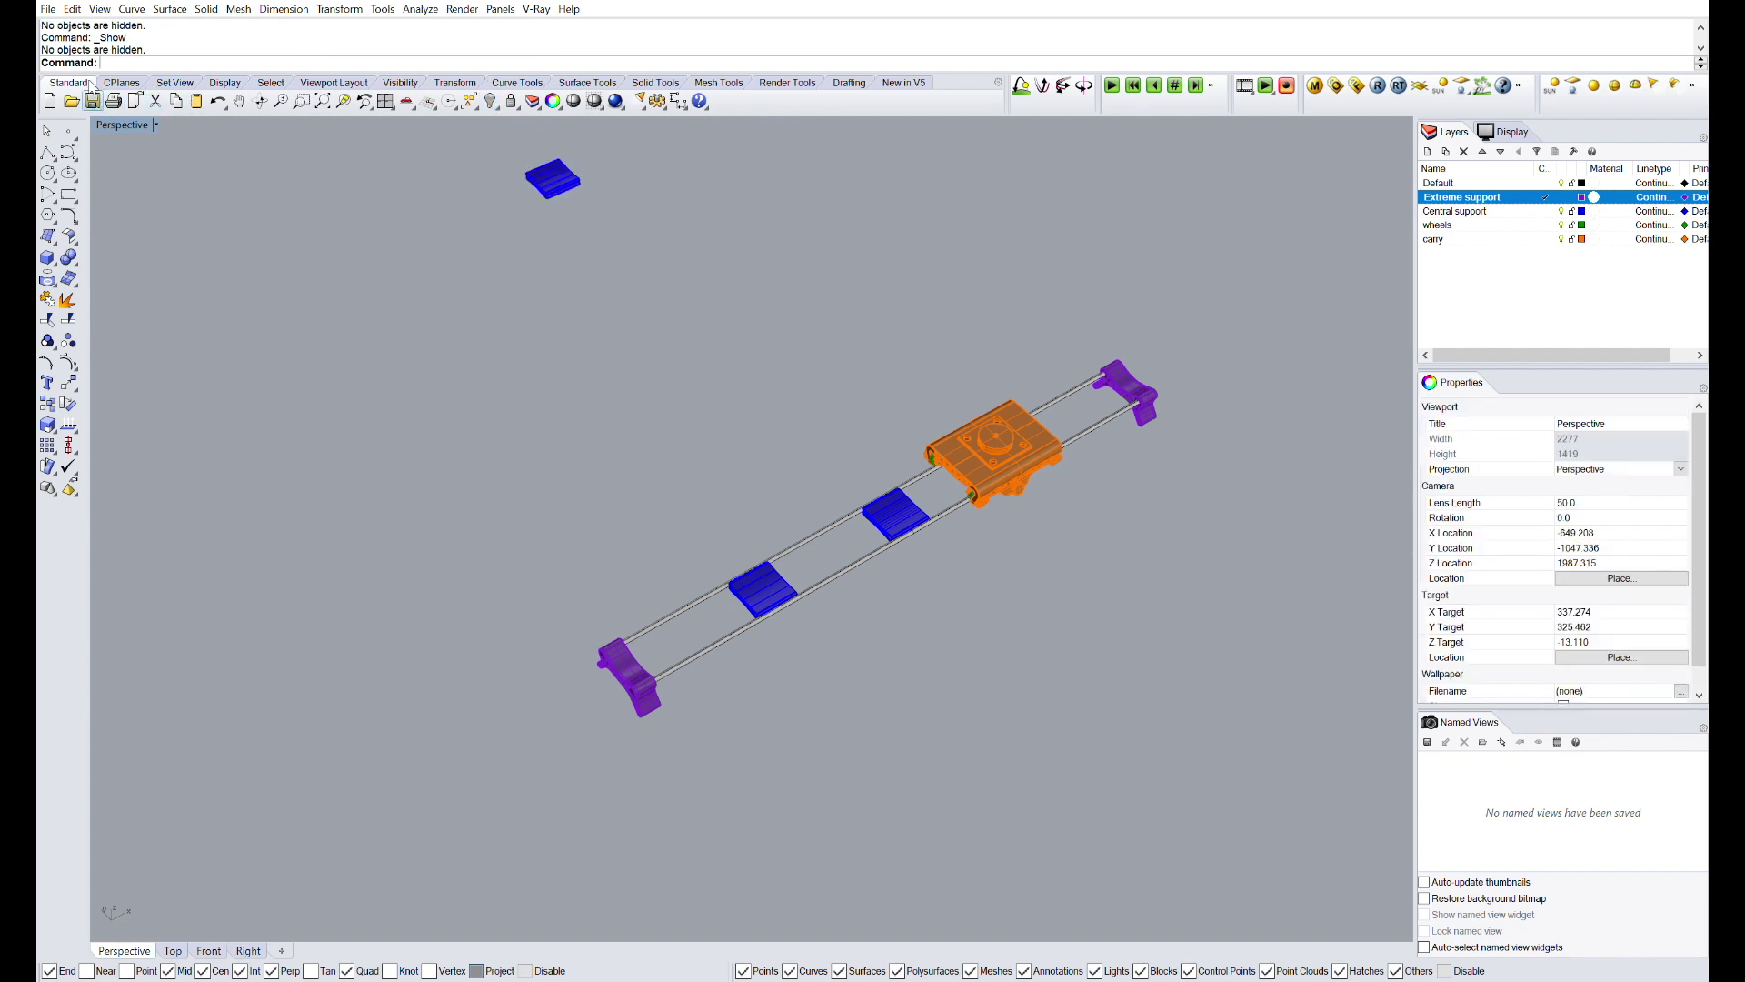